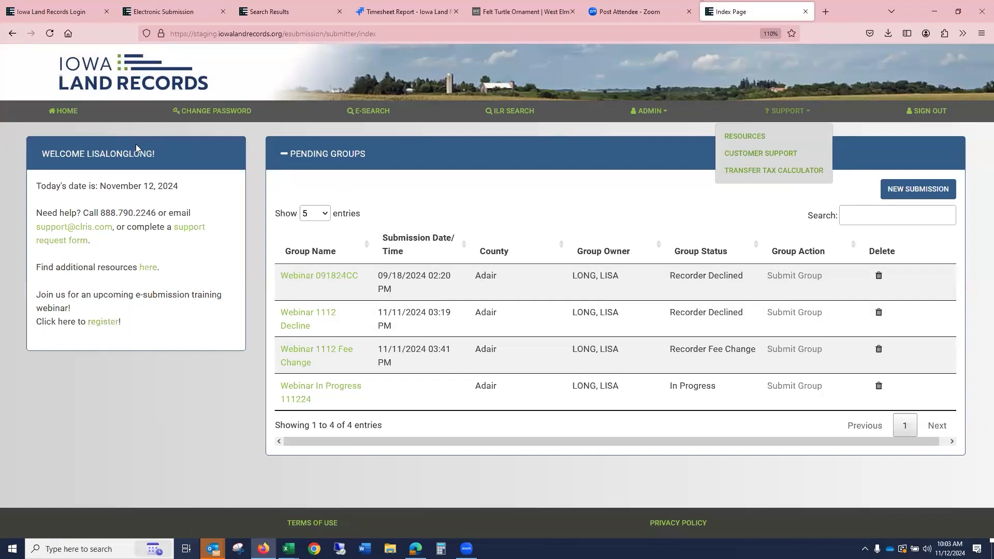
- Go to the home page, open the profile page, and review its change-password section and password rules
left_click(658, 134)
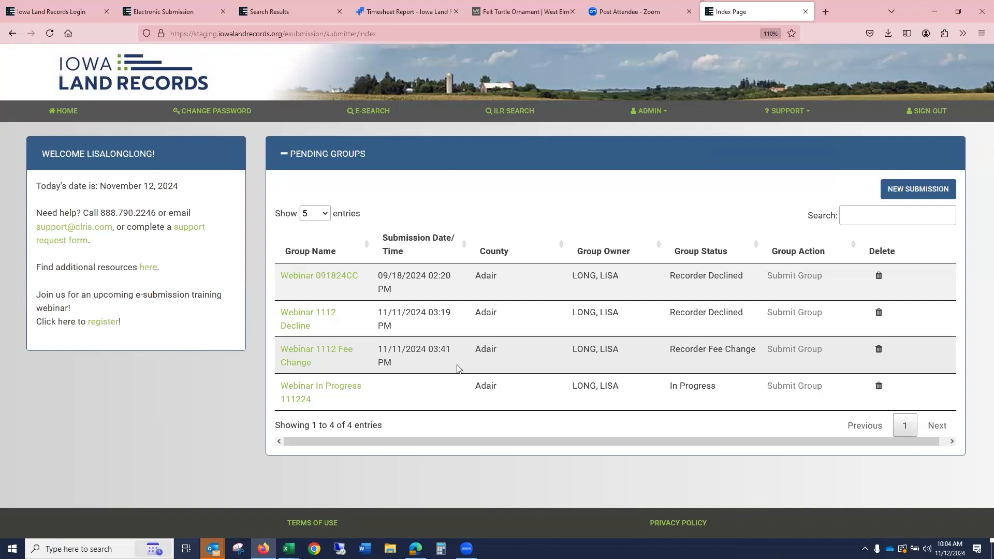
left_click(63, 119)
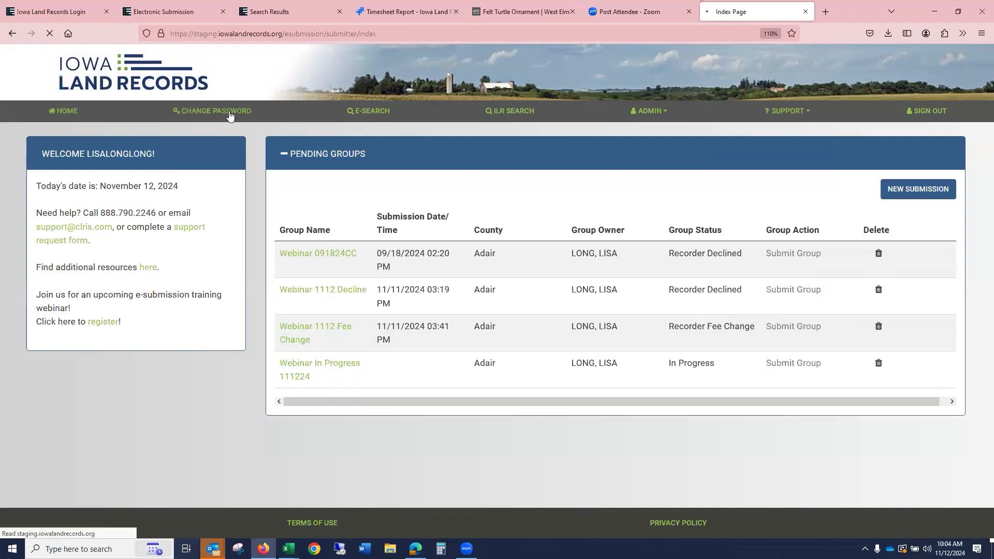
left_click(231, 117)
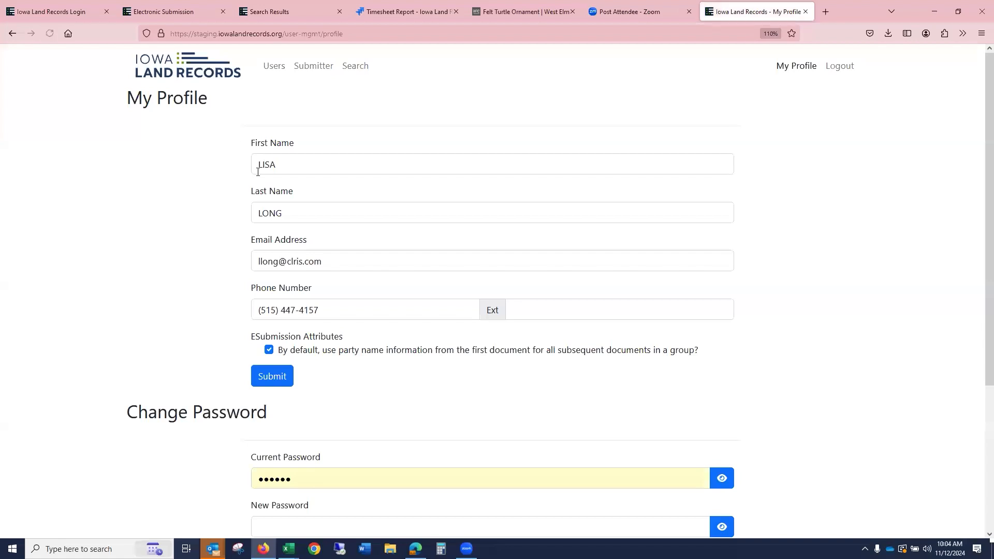
scroll(273, 188, "down", 4)
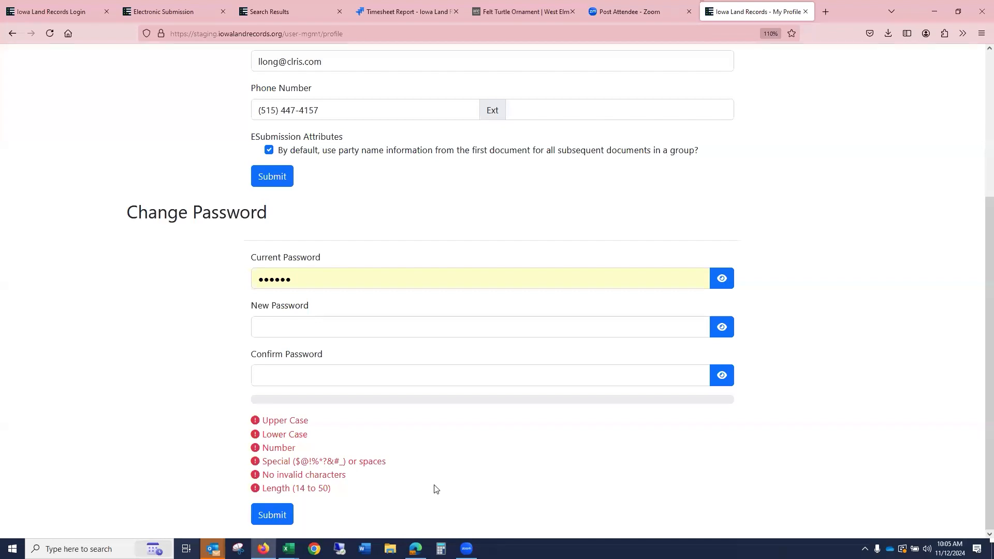
scroll(880, 233, "up", 3)
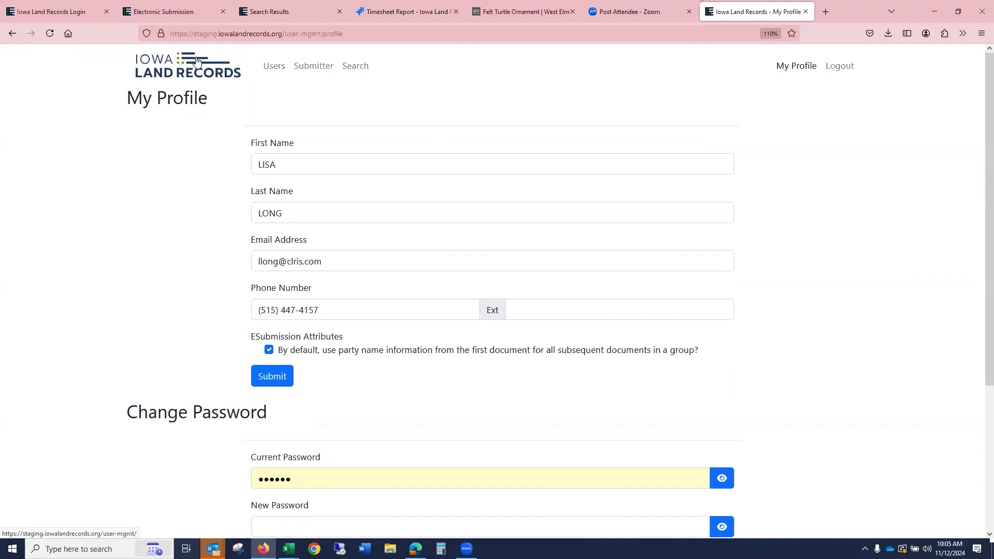
scroll(226, 97, "down", 4)
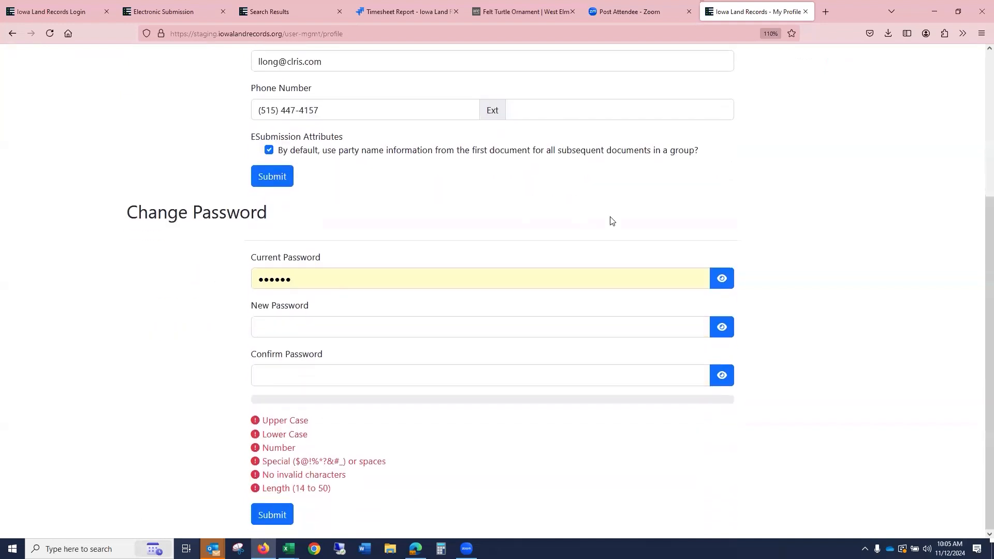
scroll(619, 234, "up", 4)
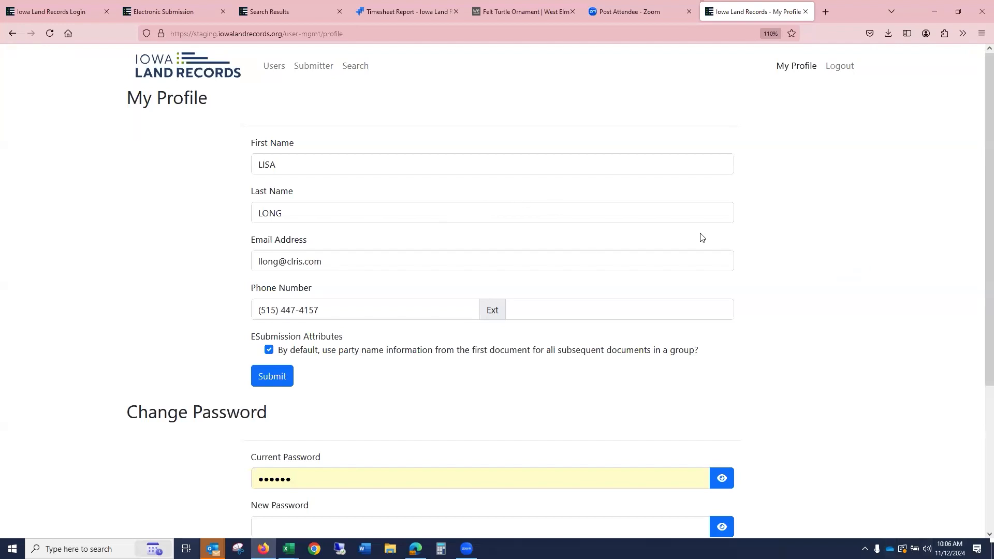
- Return to the home page, try opening ILR Search, and go back to the previous page
left_click(197, 65)
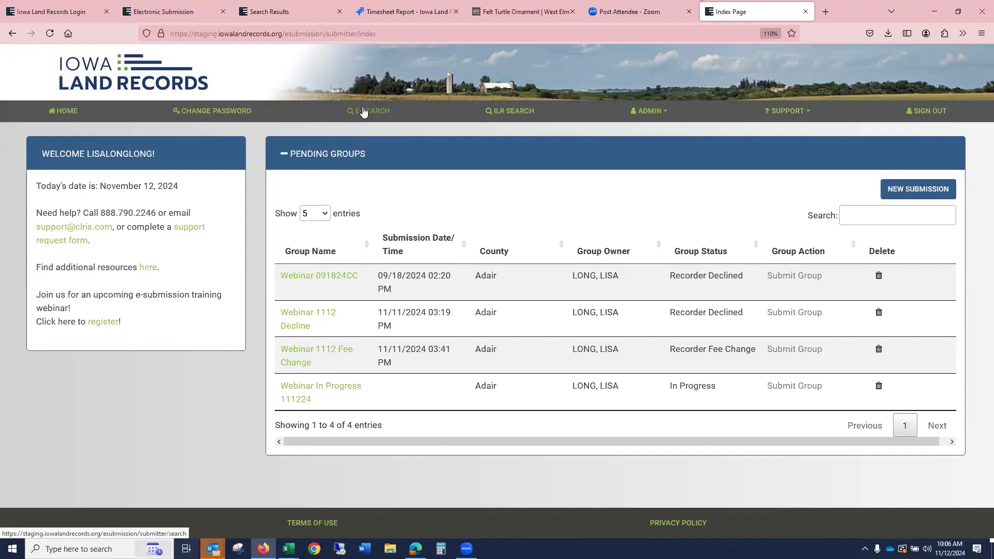
left_click(520, 113)
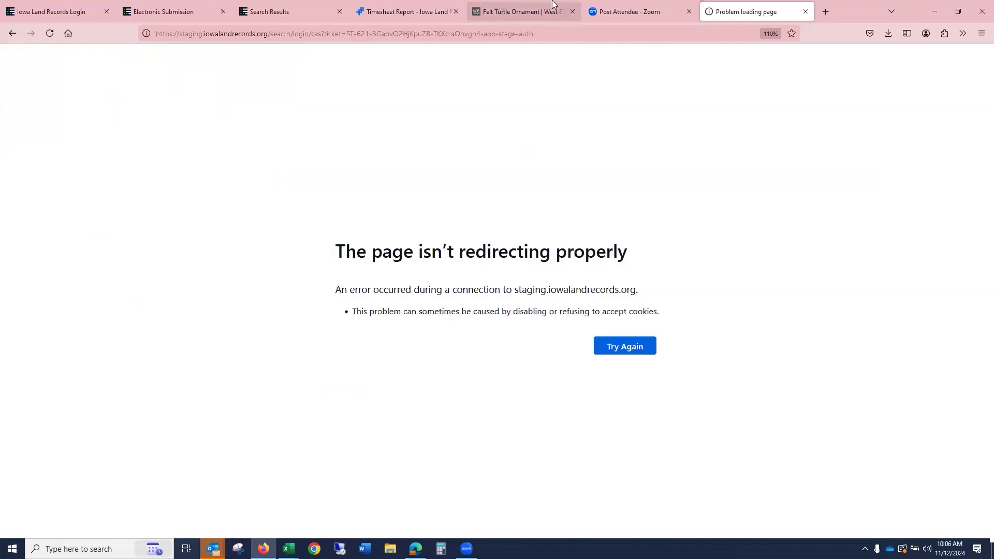
left_click(13, 35)
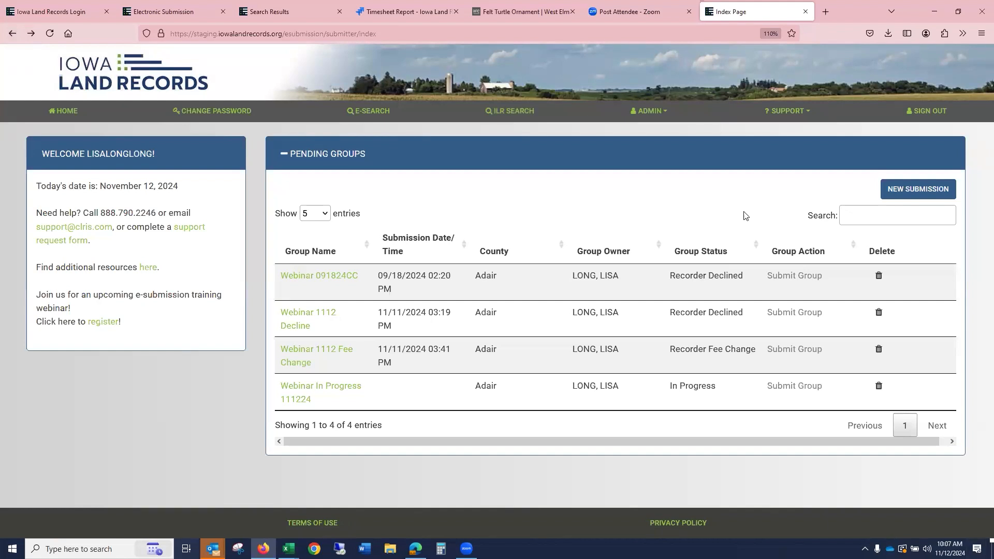
- Open the users list, edit a pending test user with the Submitter Admin role, and submit the form
left_click(644, 116)
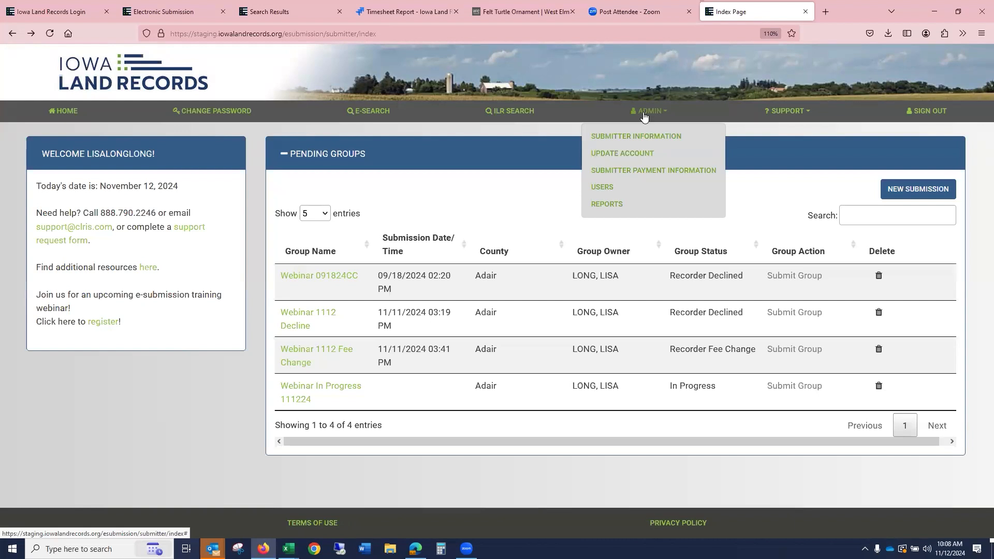
left_click(595, 188)
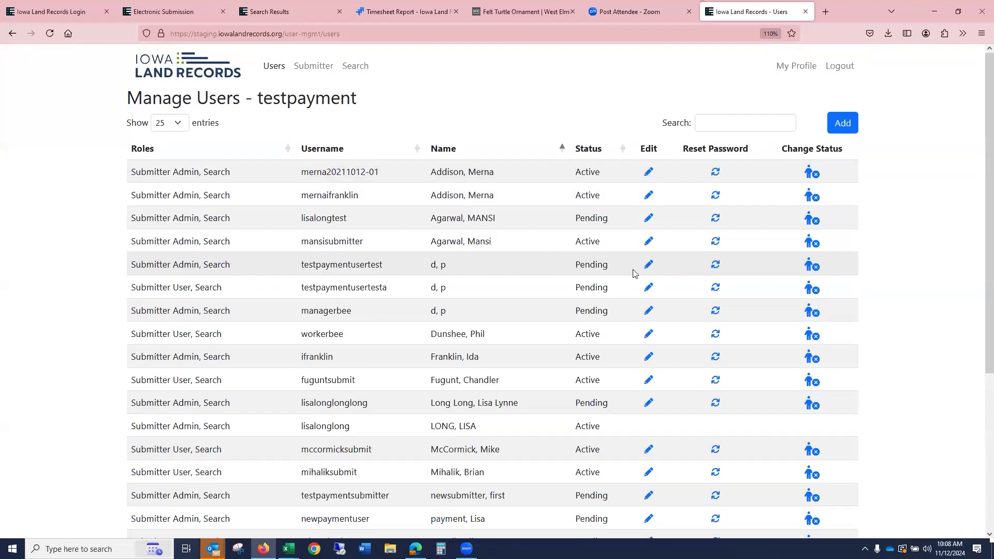
left_click(649, 266)
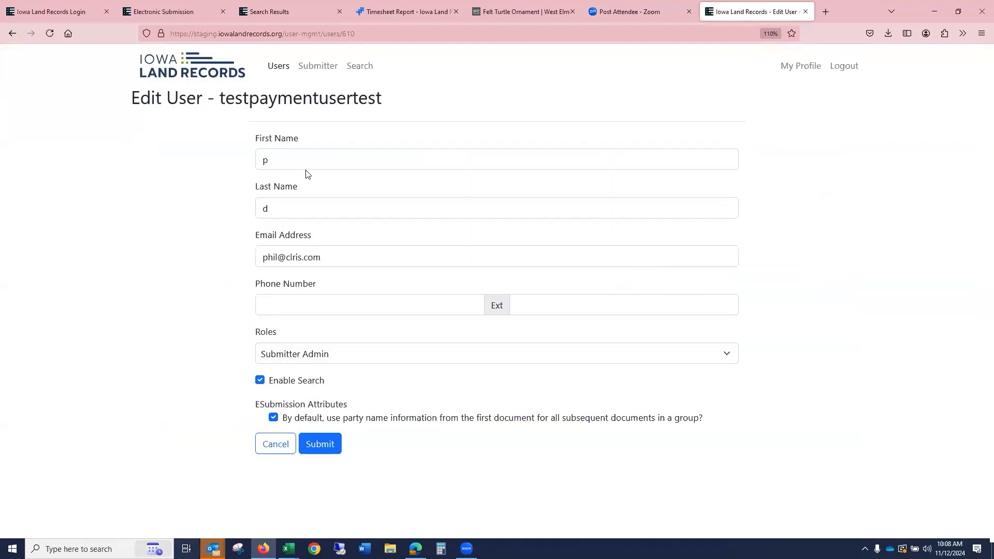
left_click(358, 356)
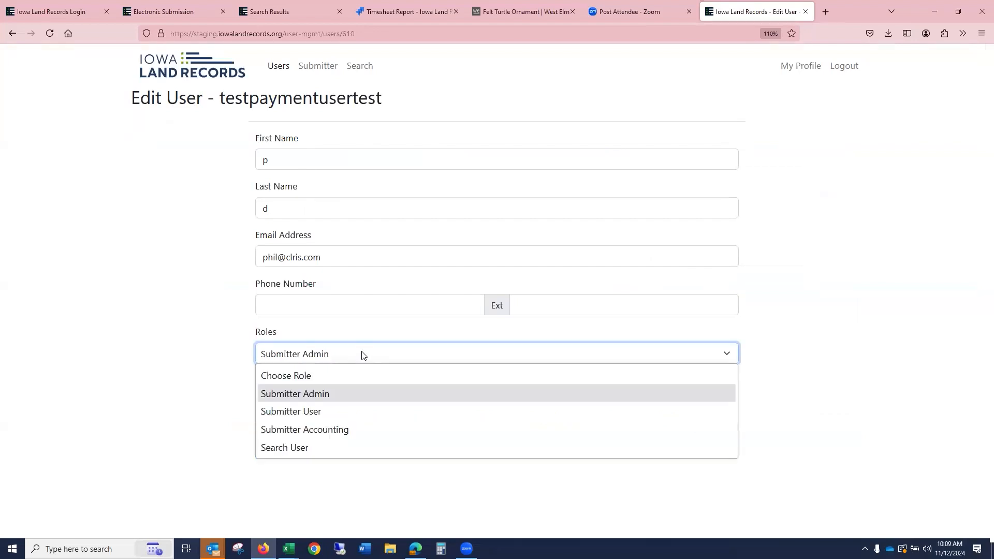
left_click(362, 355)
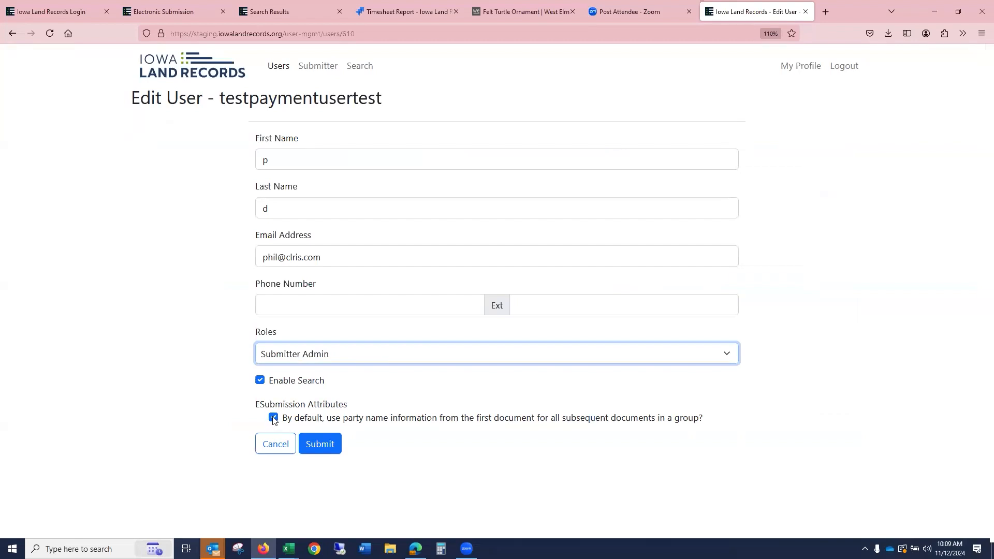
left_click(319, 445)
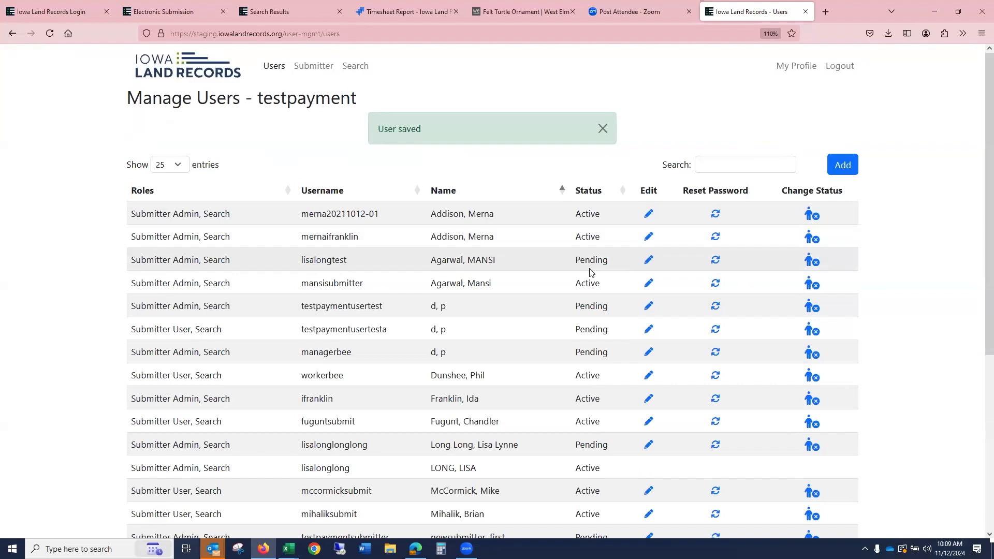
left_click(842, 165)
left_click(312, 160)
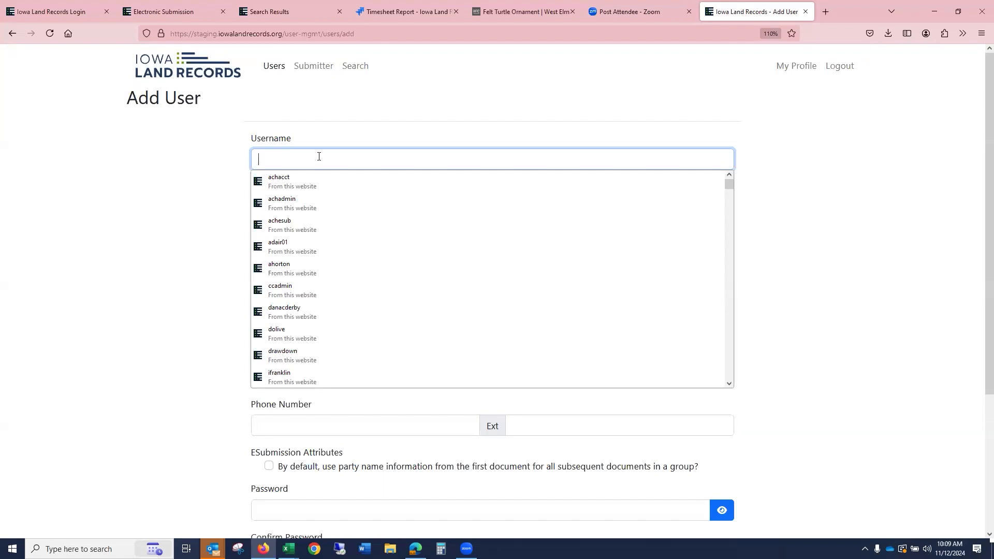
left_click(893, 202)
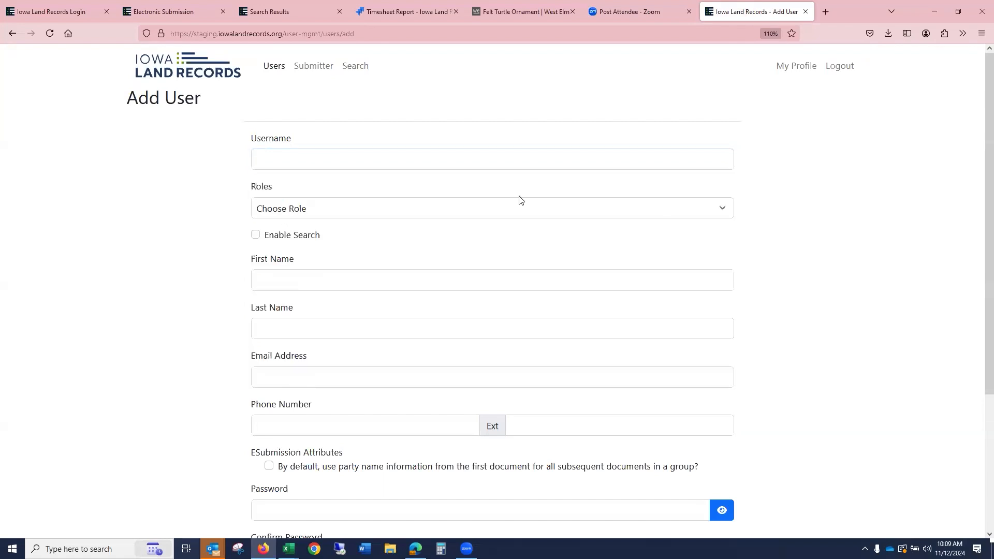
left_click(339, 220)
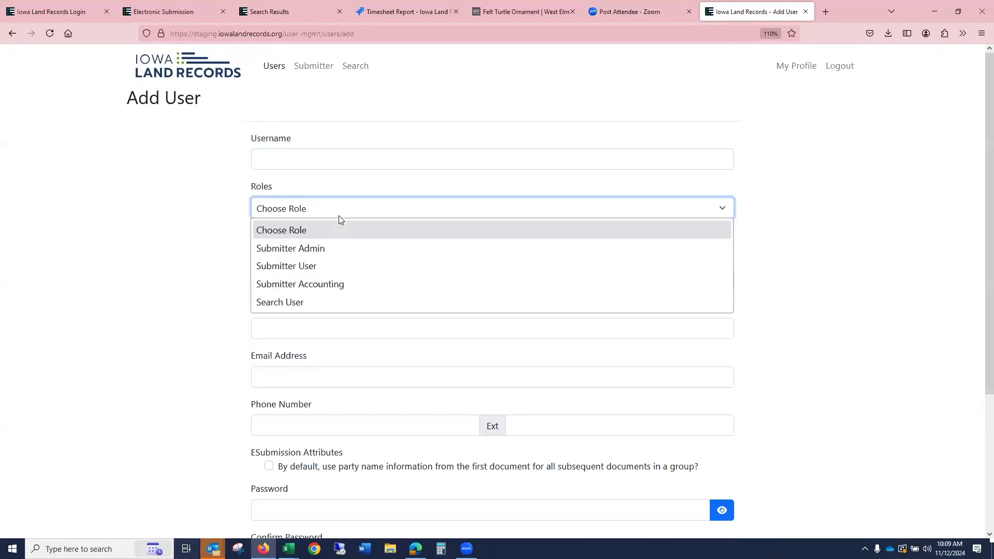
left_click(144, 250)
left_click(256, 235)
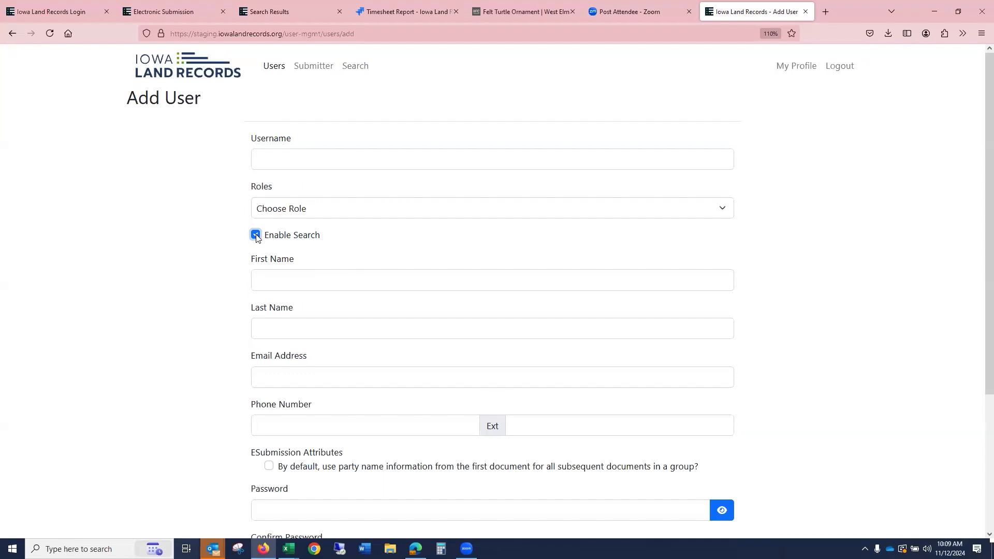
scroll(257, 237, "down", 3)
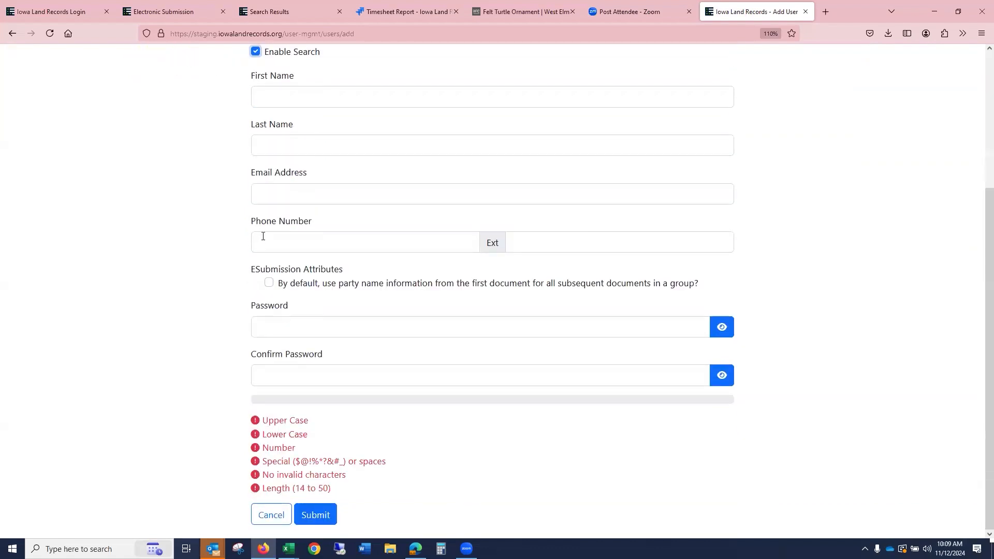
left_click(269, 283)
left_click(296, 330)
scroll(821, 244, "up", 3)
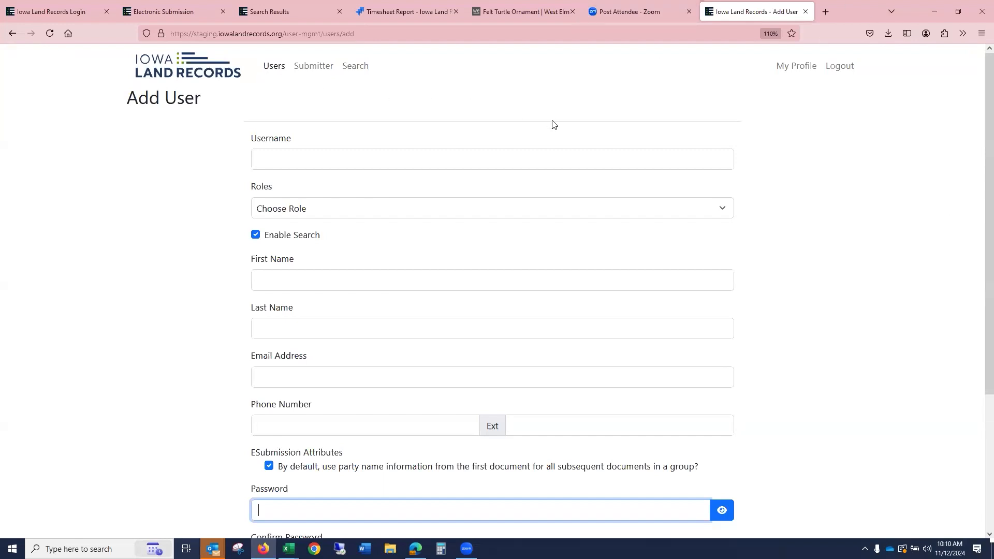
left_click(205, 65)
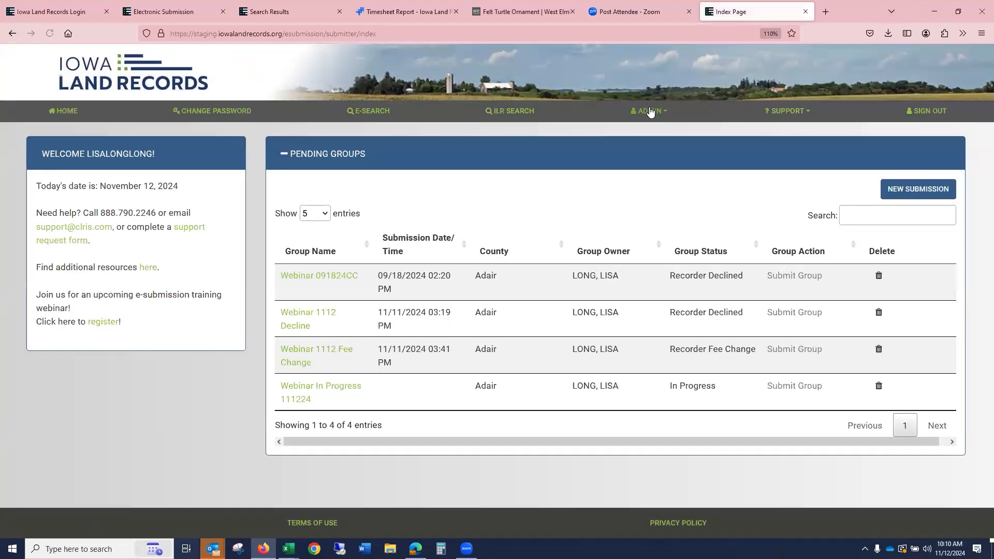
- Open the submitter information page and highlight the submitter account number
left_click(650, 112)
left_click(657, 135)
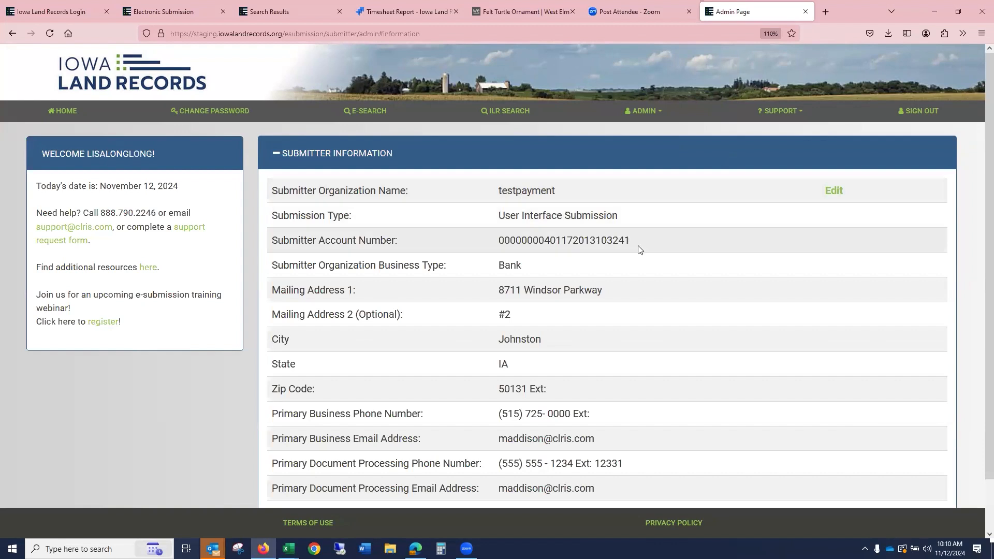
left_click_drag(629, 242, 502, 242)
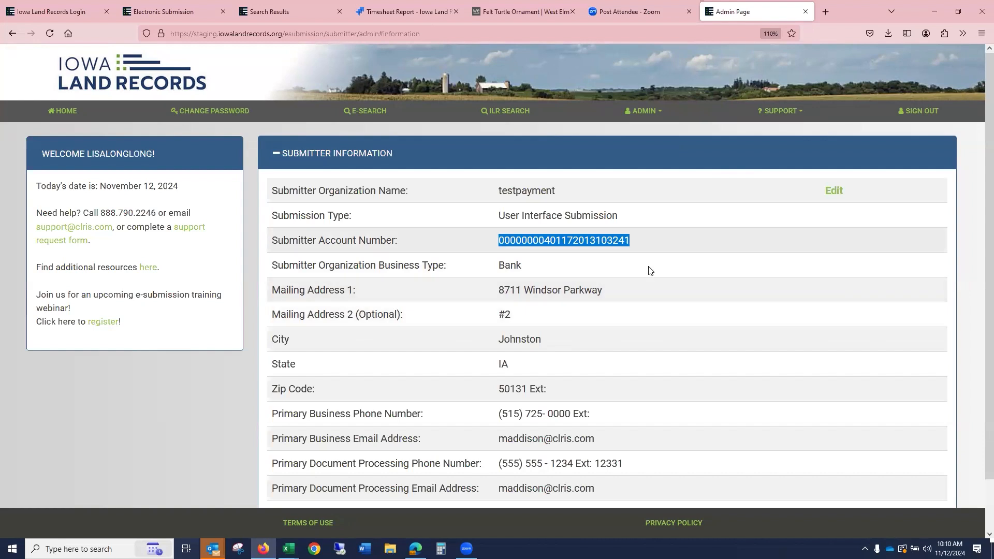
scroll(667, 266, "down", 1)
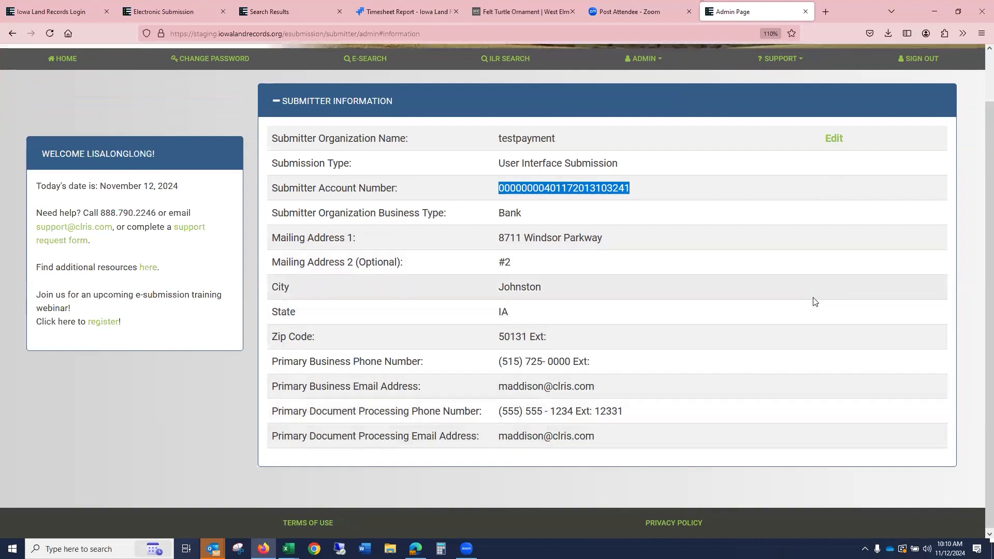
scroll(813, 300, "up", 1)
- Edit the submitter information, highlight the organization name testpayment, and save the form
left_click(833, 191)
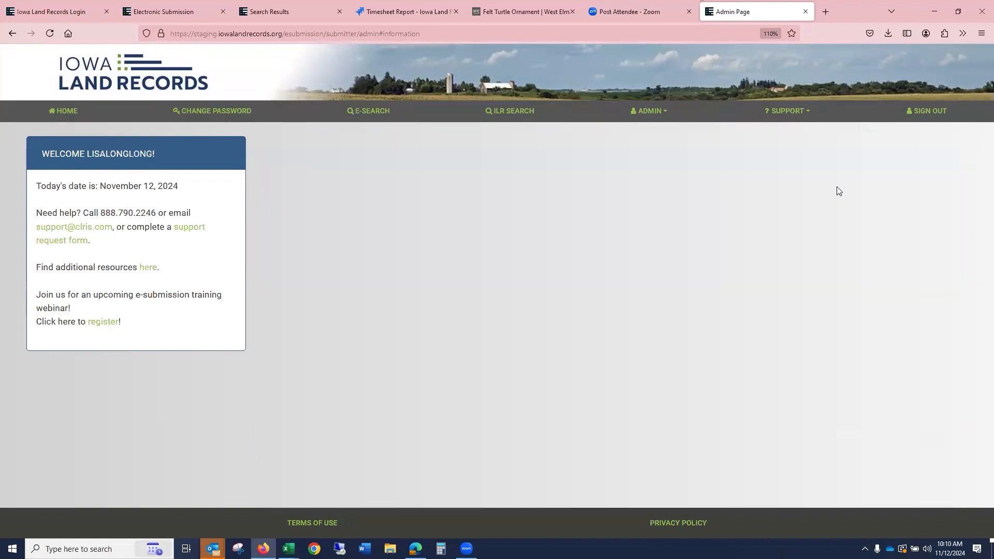
scroll(716, 265, "down", 2)
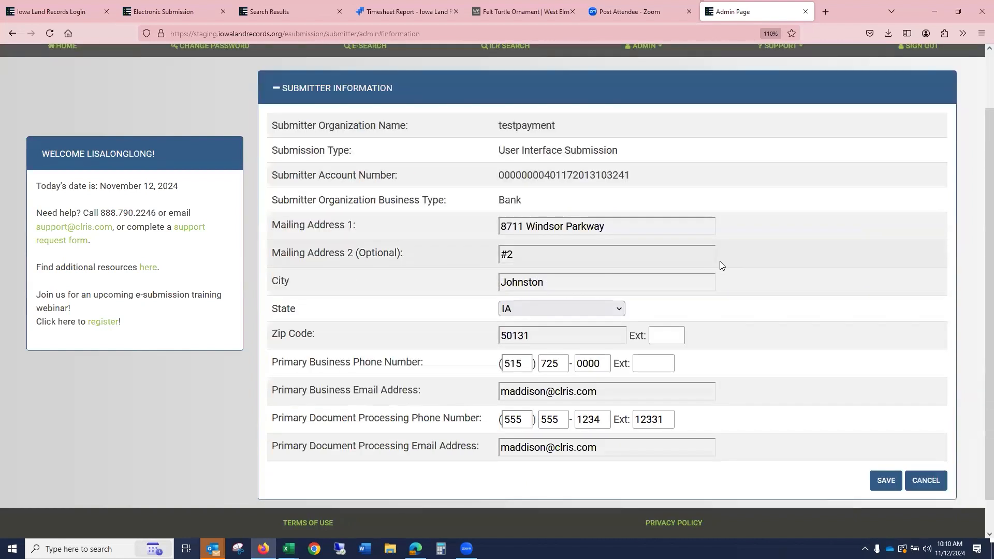
scroll(722, 265, "up", 2)
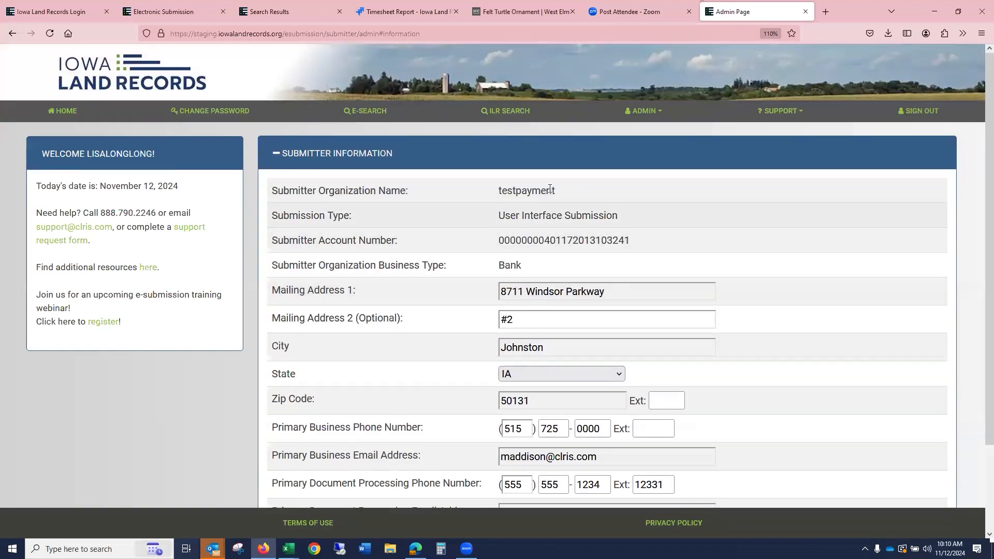
left_click_drag(556, 192, 500, 190)
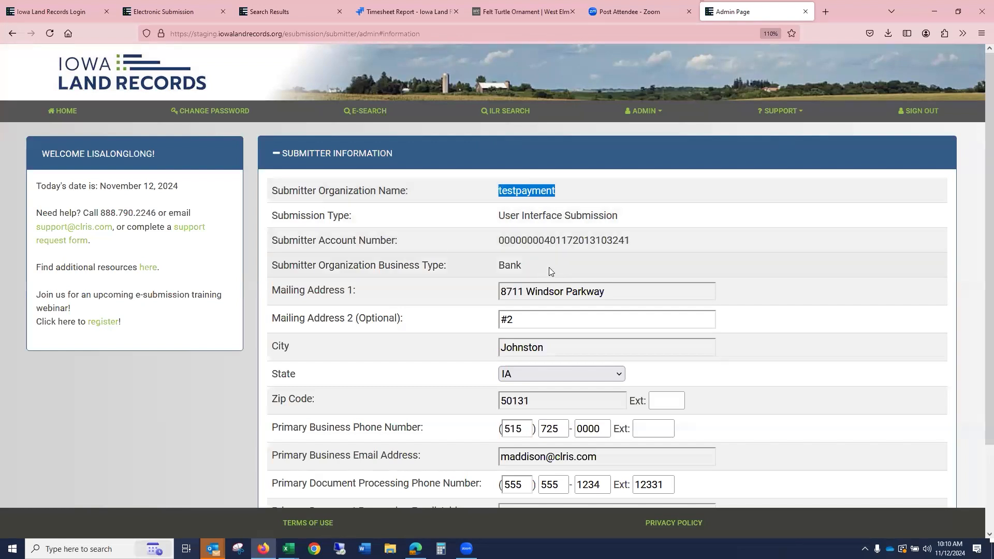
scroll(550, 268, "down", 2)
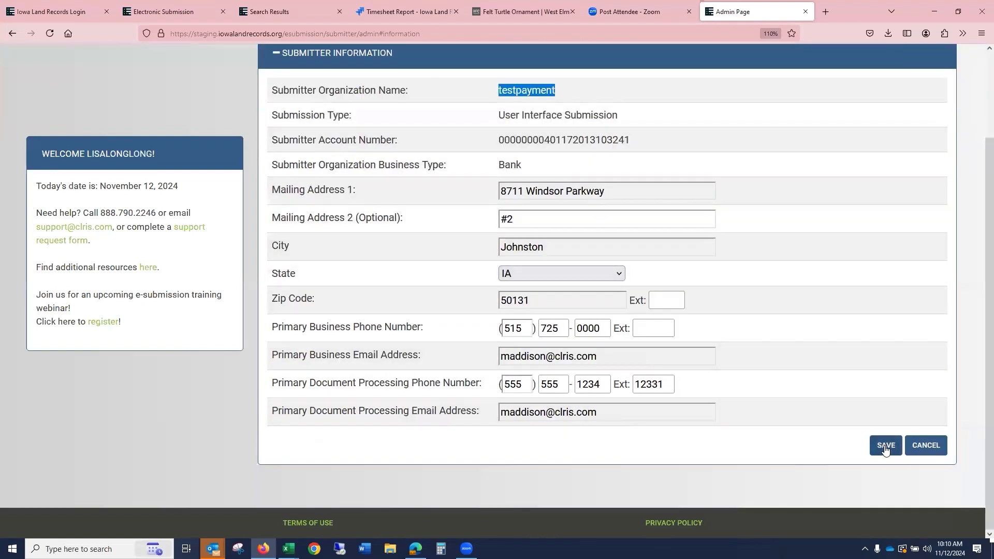
left_click(885, 445)
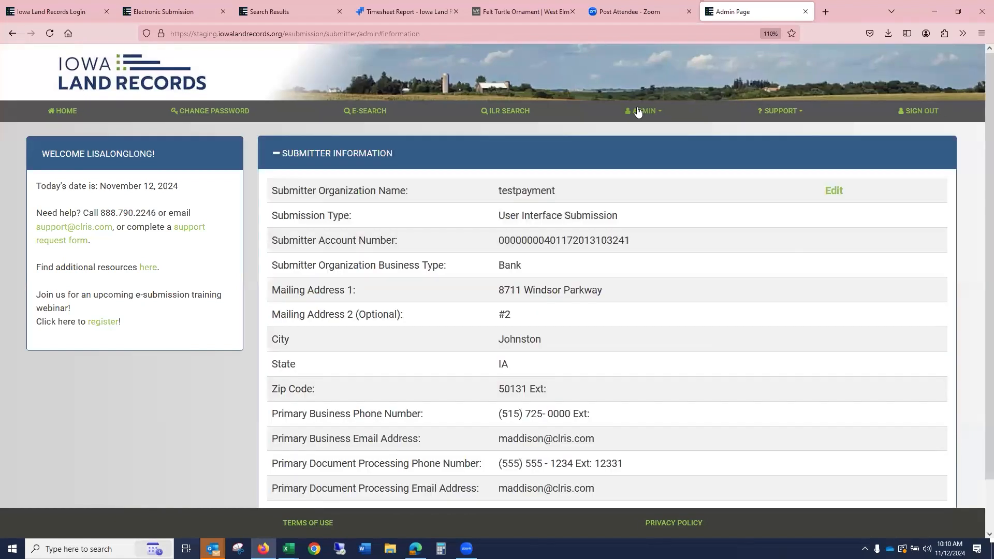
- Open the submitter payment information page from the admin menu
left_click(642, 111)
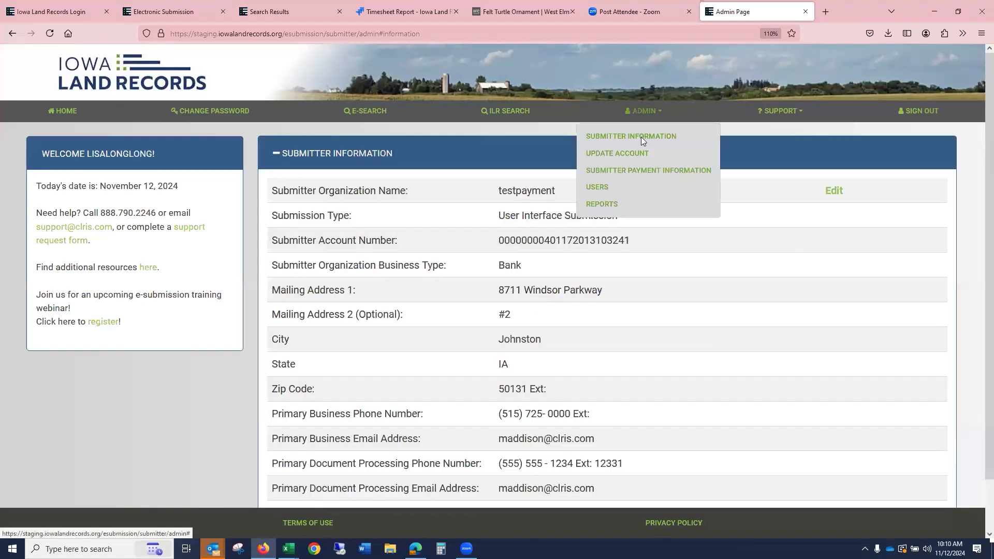
left_click(654, 171)
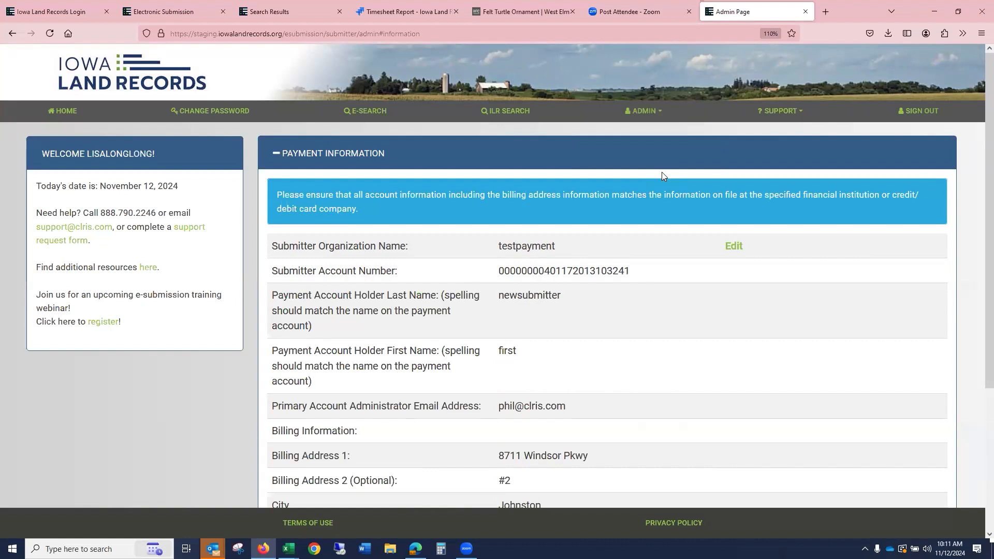
left_click(642, 115)
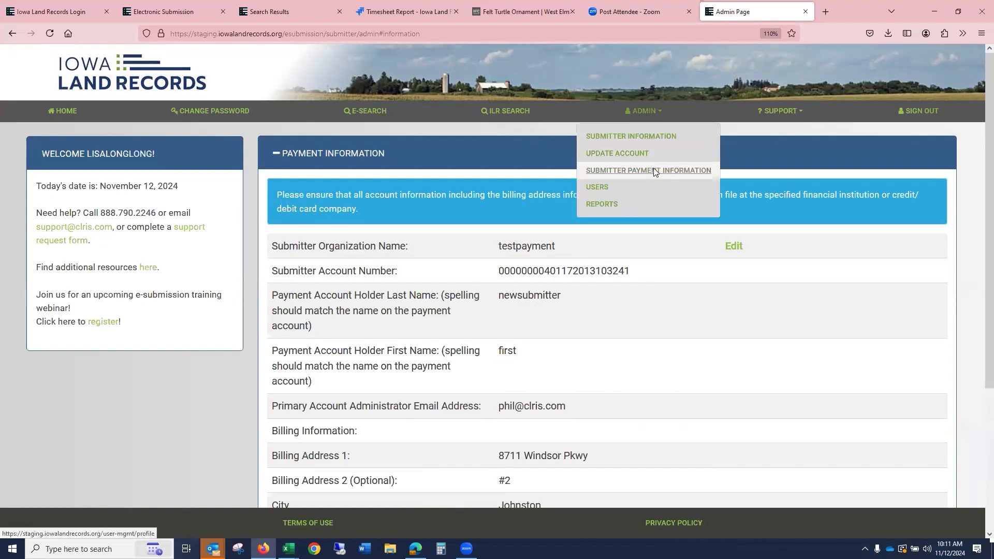
- Open the submitter payment information for editing and review its billing address and bank account fields
left_click(742, 248)
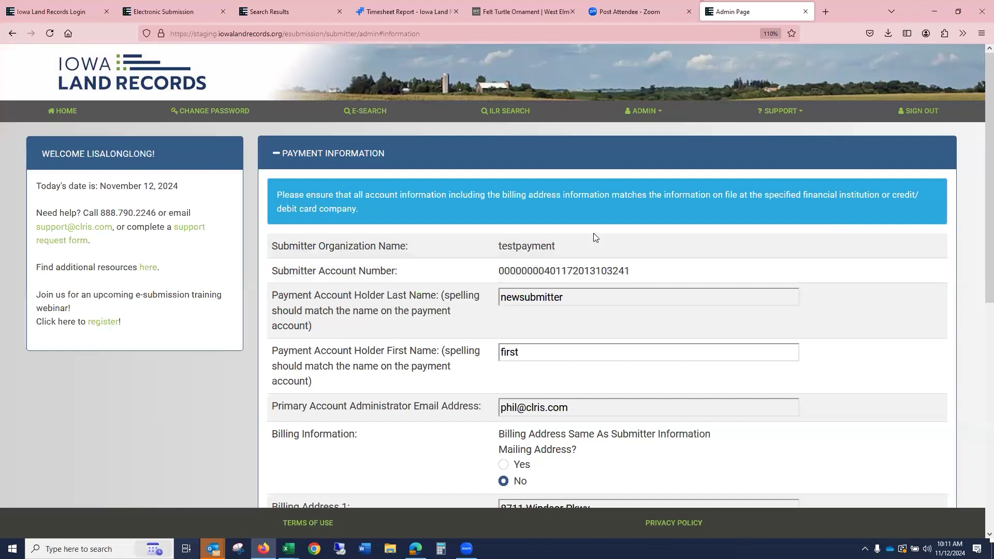
scroll(637, 290, "down", 2)
scroll(638, 293, "down", 5)
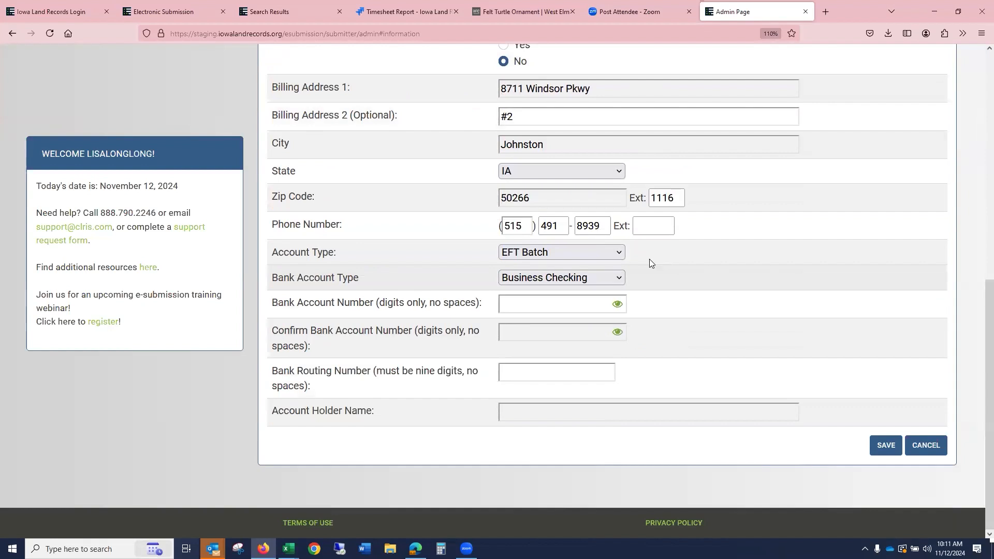
left_click(617, 253)
left_click(617, 252)
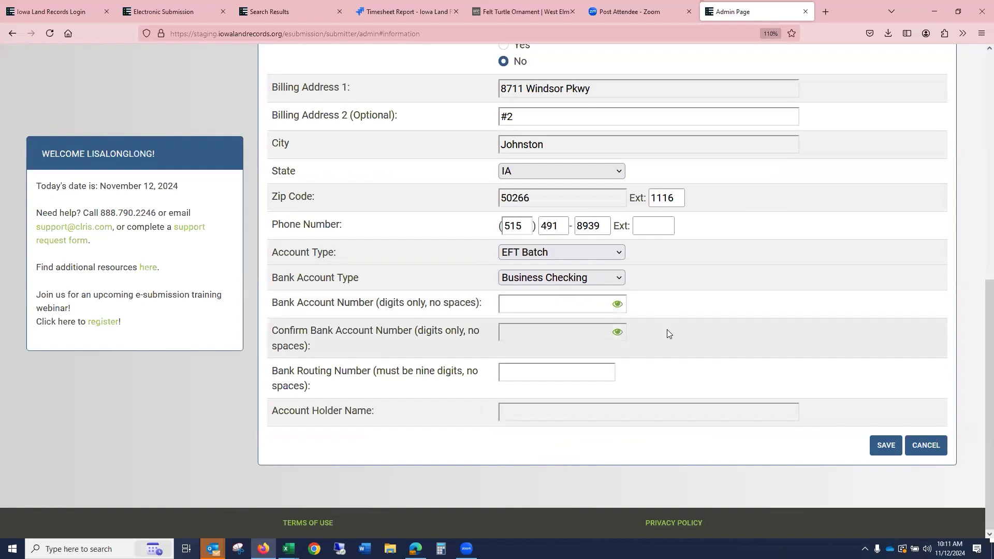
scroll(785, 337, "up", 8)
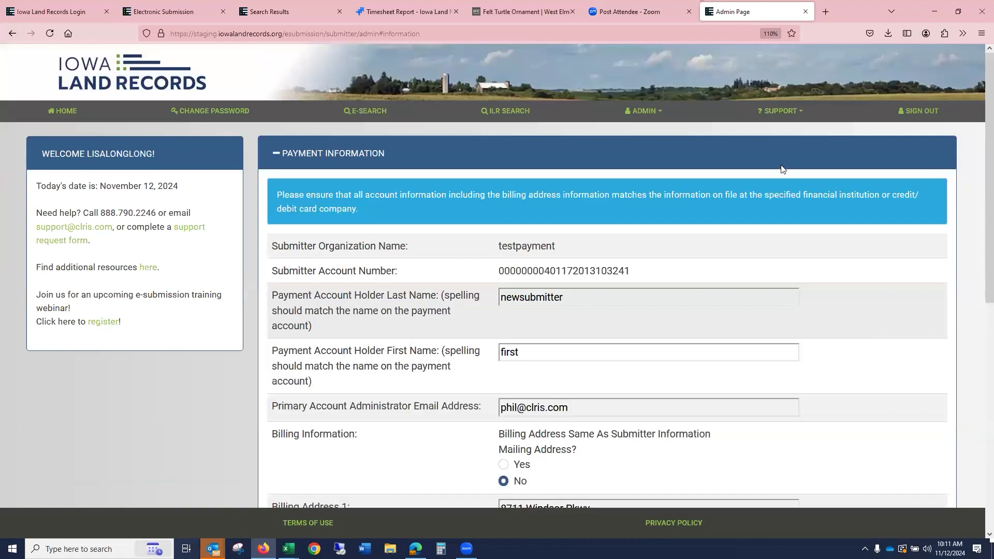
- Open the users list from the admin menu, then go back to the submitter home page
left_click(647, 115)
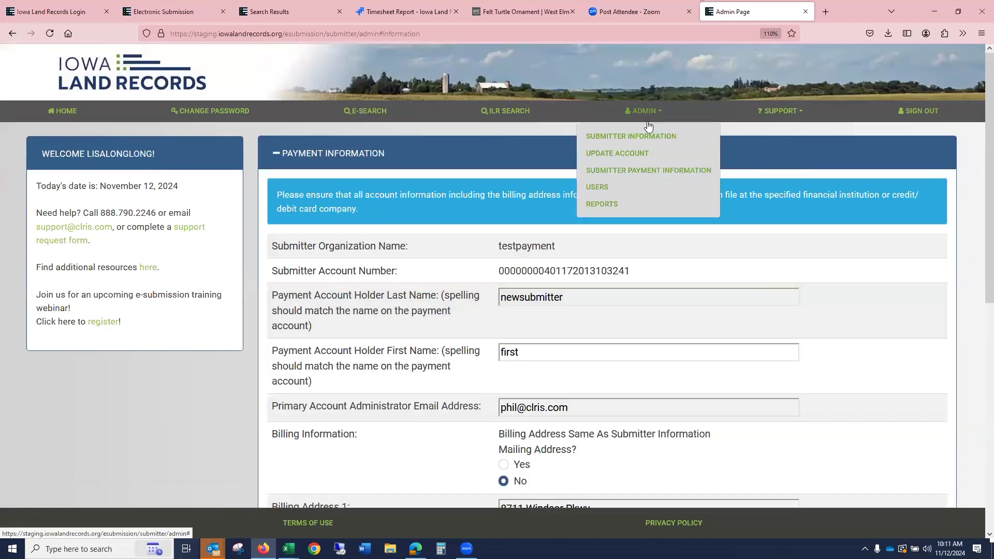
left_click(603, 186)
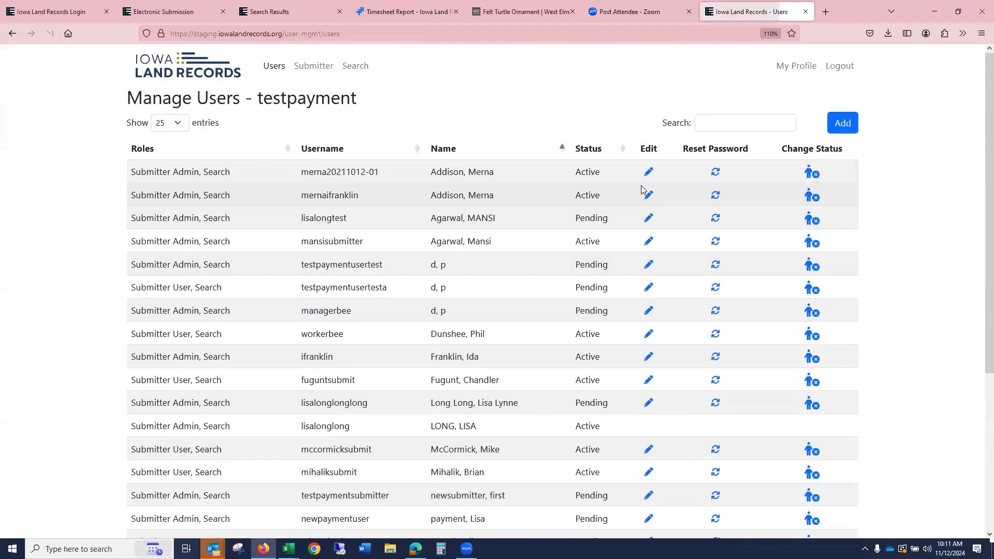
left_click(321, 69)
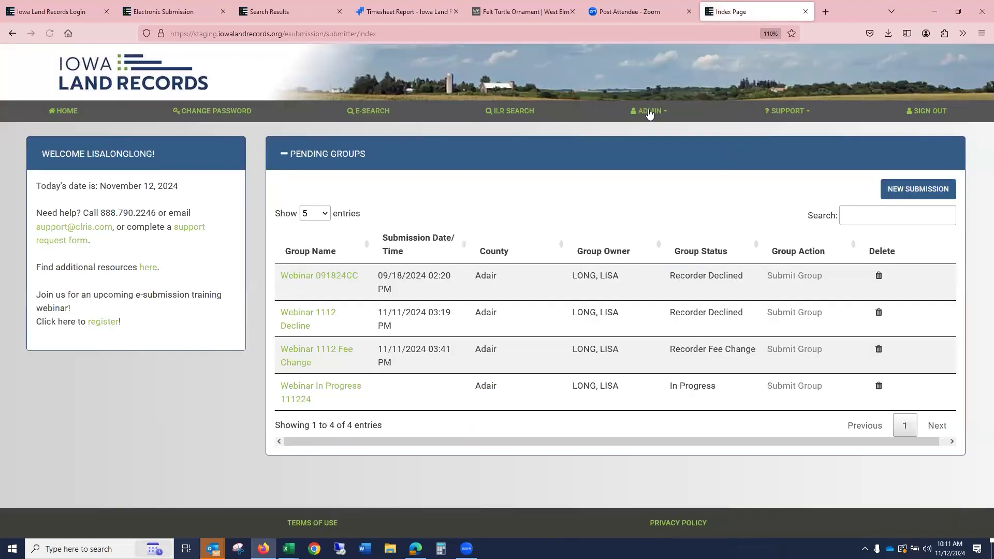
- Open the admin reports page and generate the Settlement Report for the Current Month activity period
left_click(648, 112)
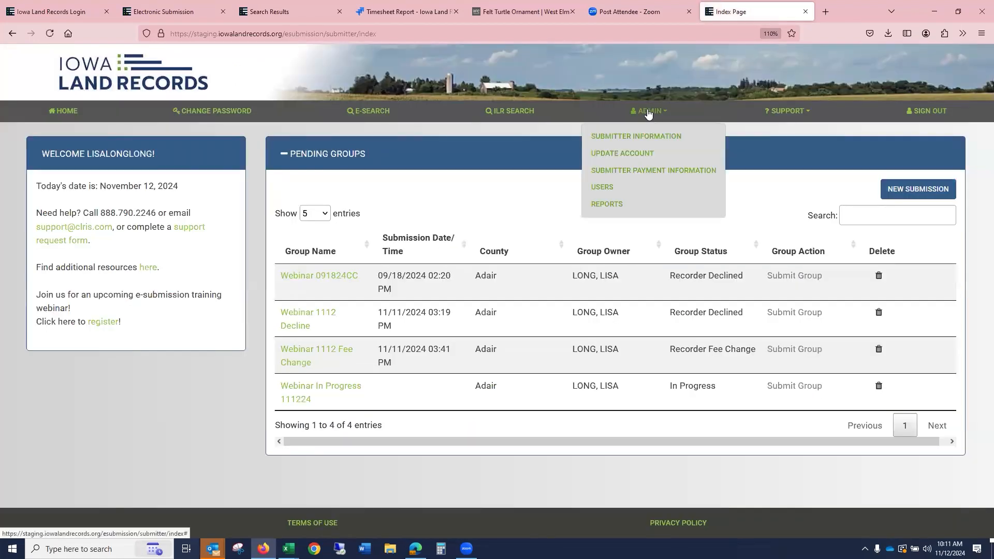
left_click(612, 203)
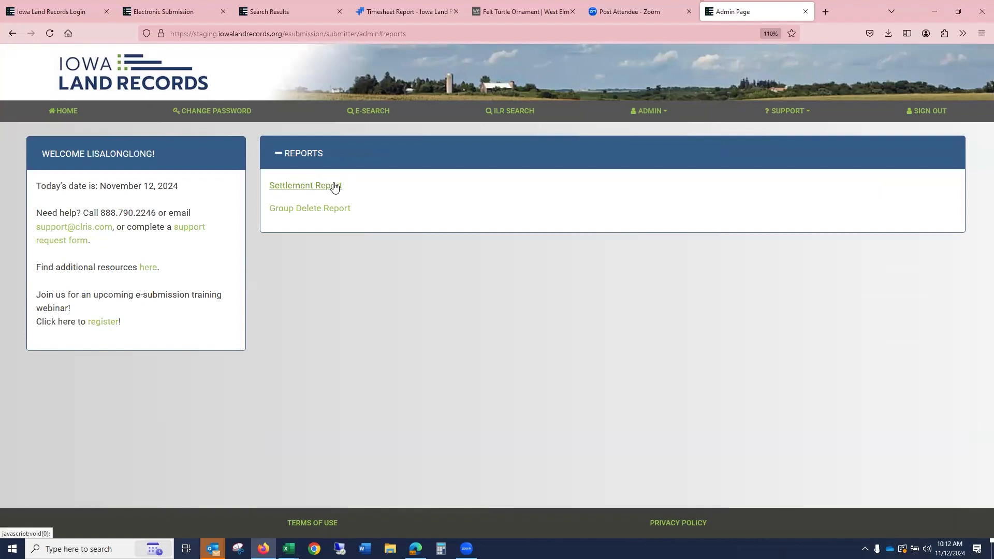
left_click(334, 186)
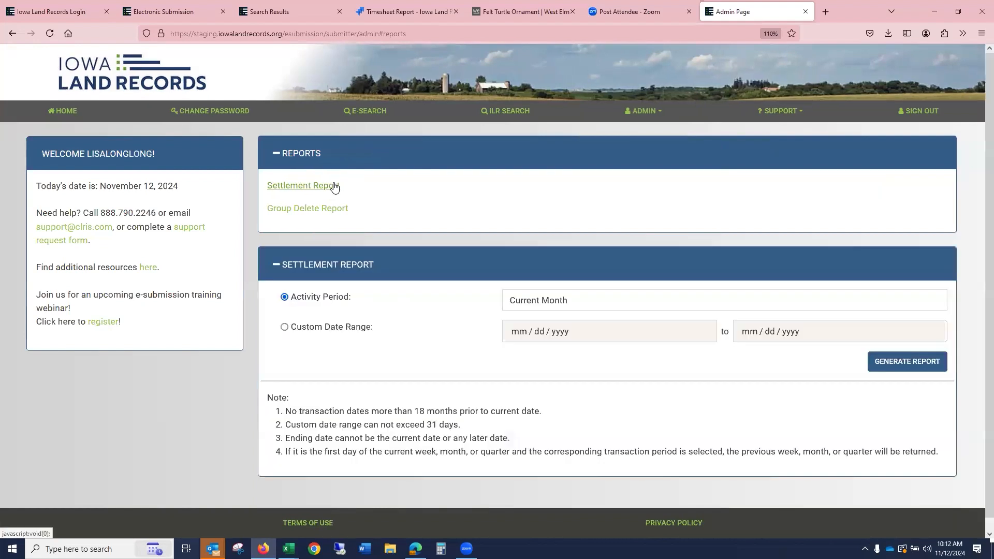
left_click(916, 361)
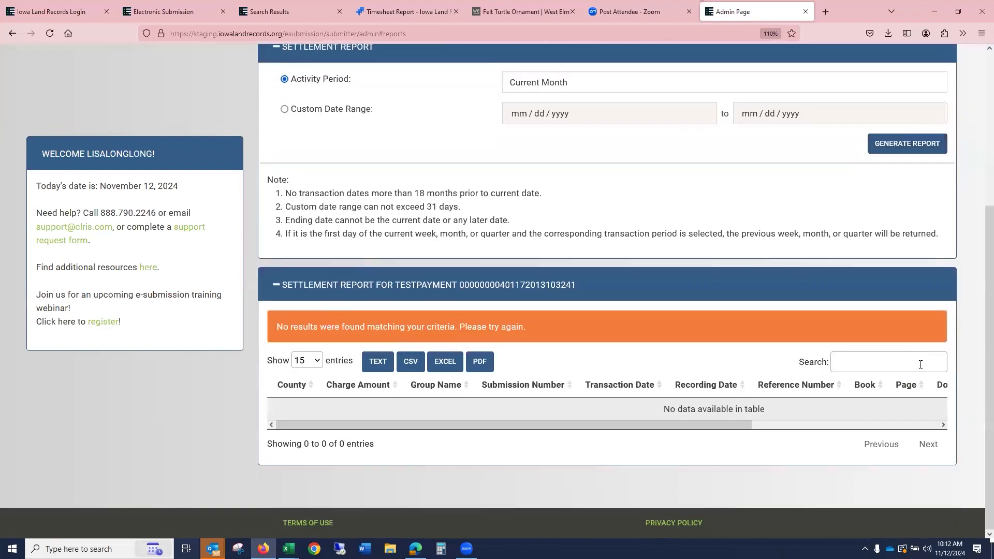
- Generate the settlement report again with the activity period set to Current Quarter
scroll(751, 304, "up", 3)
left_click(556, 274)
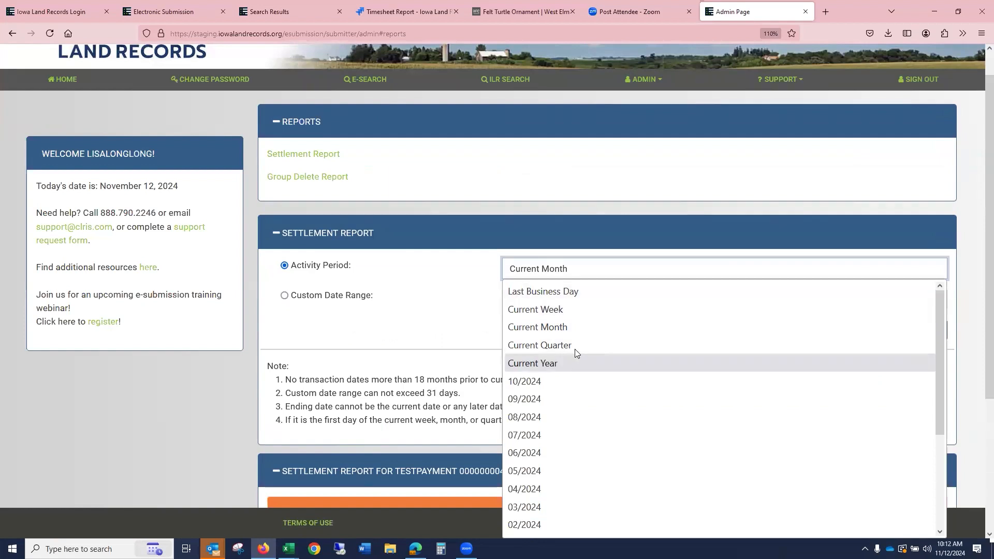
left_click(579, 343)
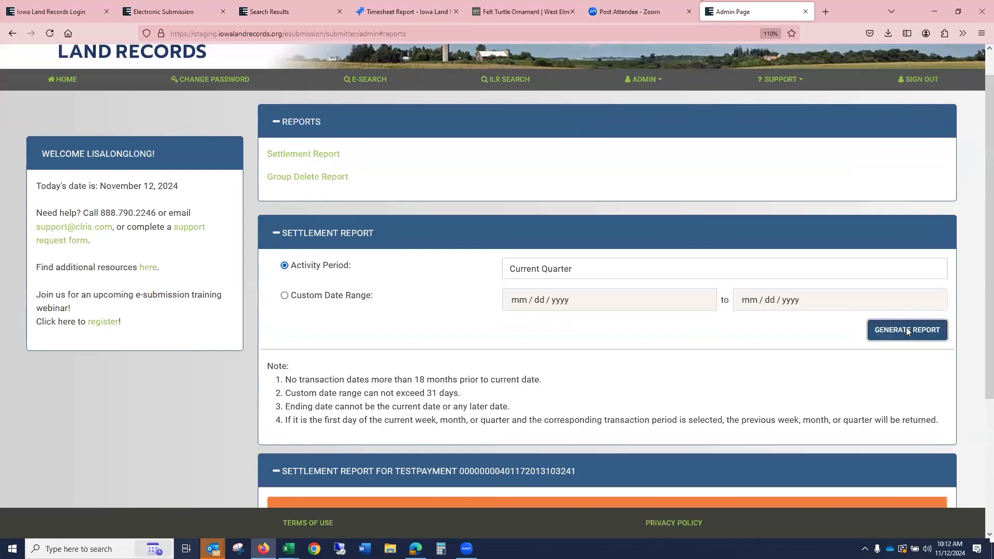
left_click(907, 327)
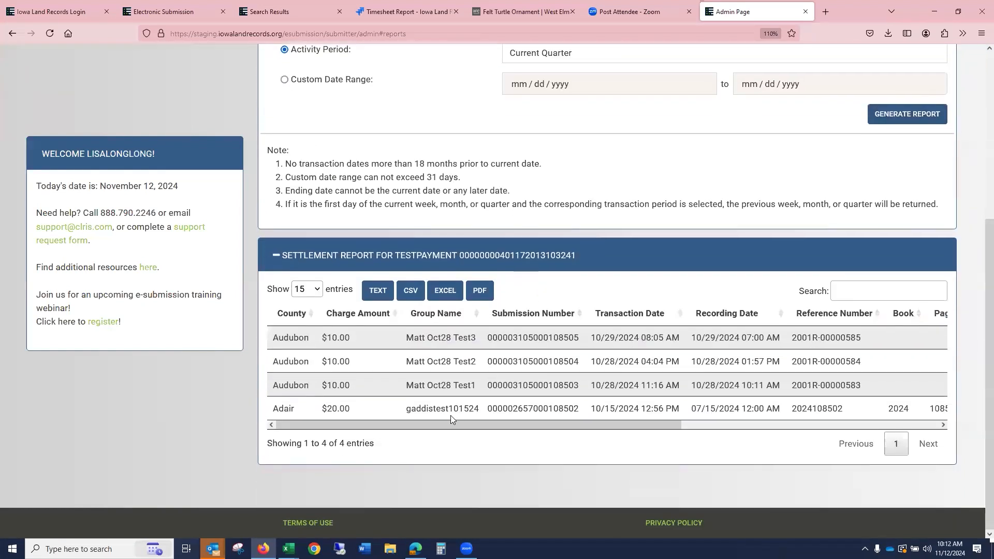
- Show 100 entries per page and scroll across all columns of the settlement report table
left_click(308, 289)
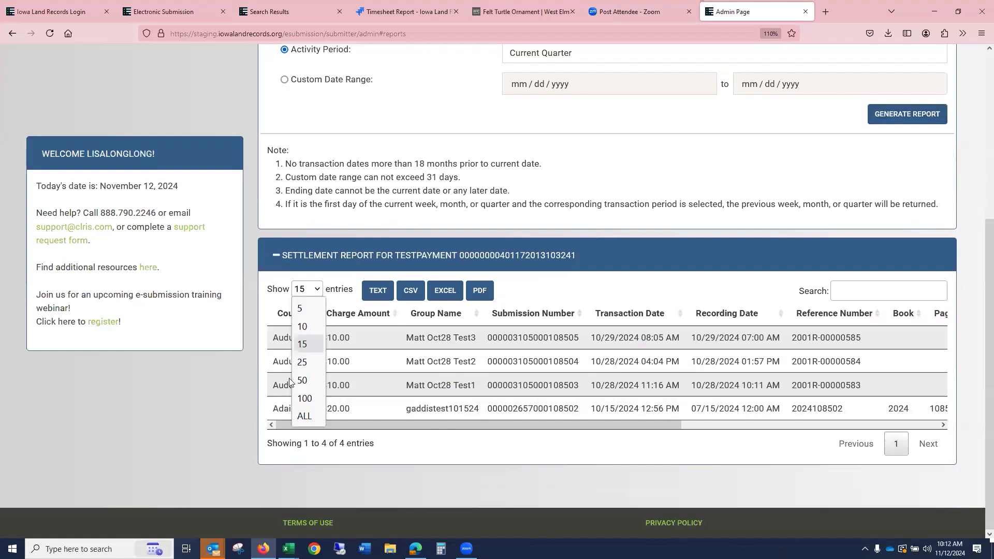
left_click(308, 398)
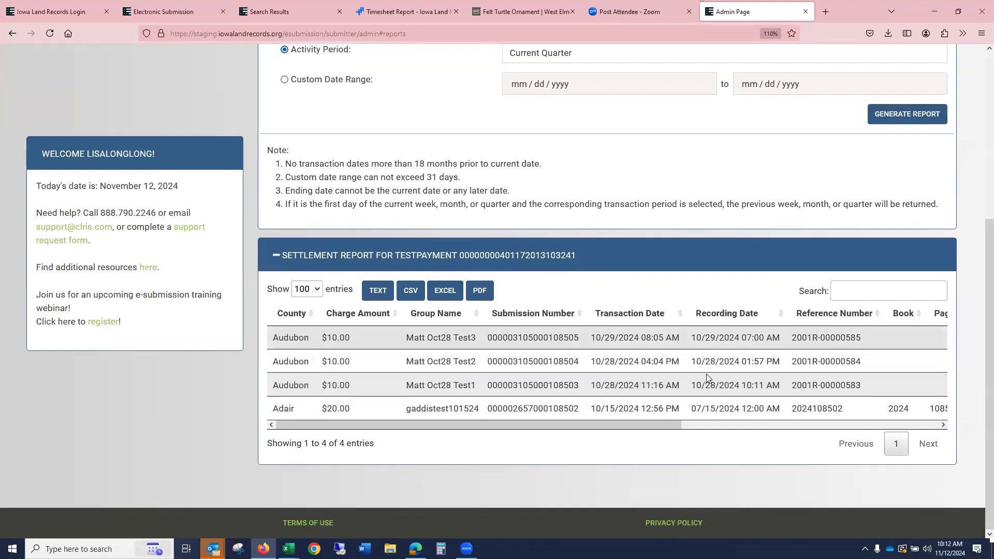
left_click_drag(648, 425, 563, 440)
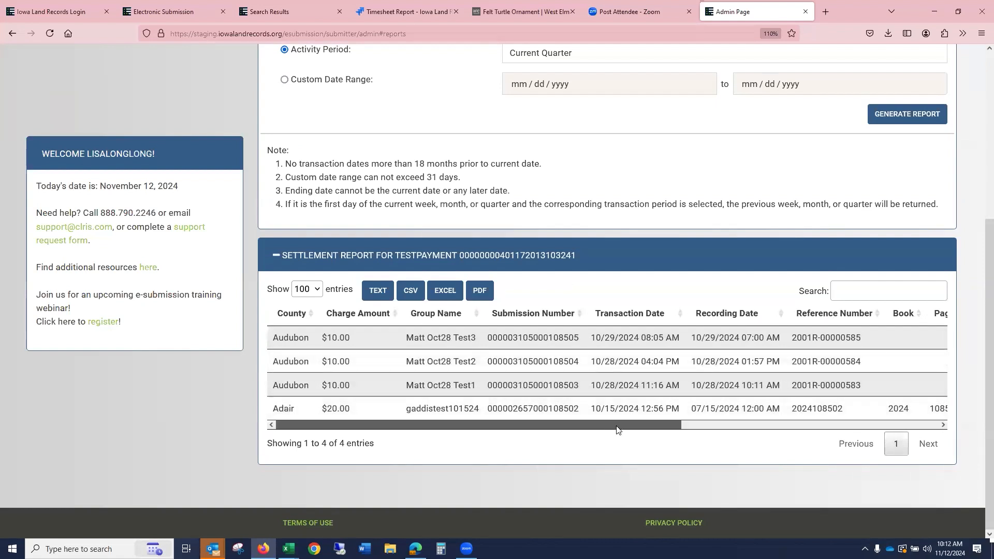
left_click_drag(635, 427, 643, 424)
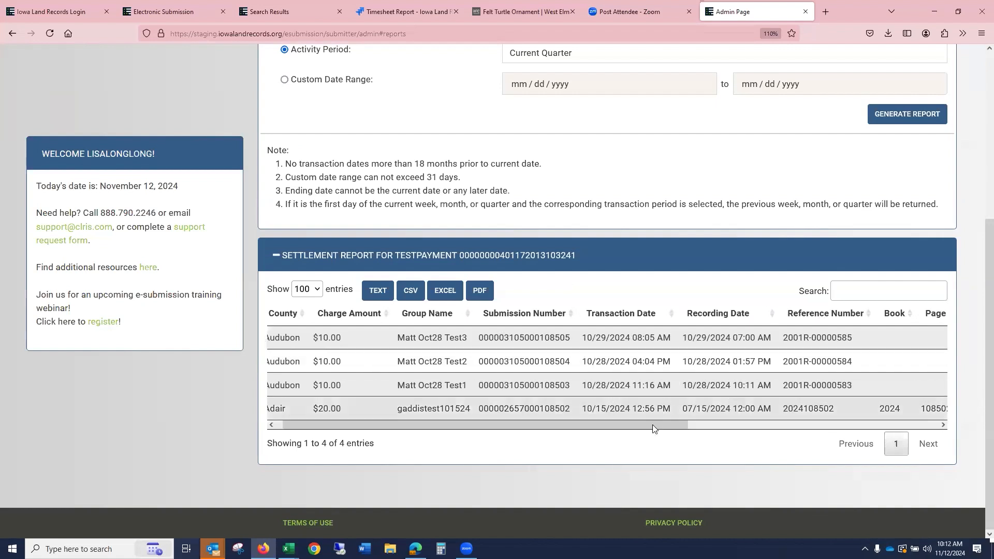
left_click_drag(653, 429, 782, 428)
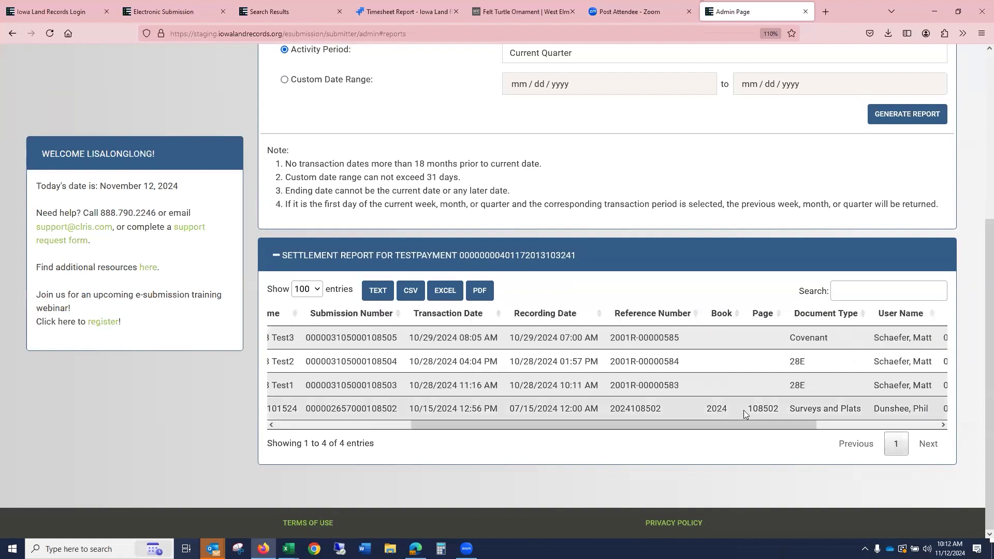
left_click_drag(765, 428, 492, 428)
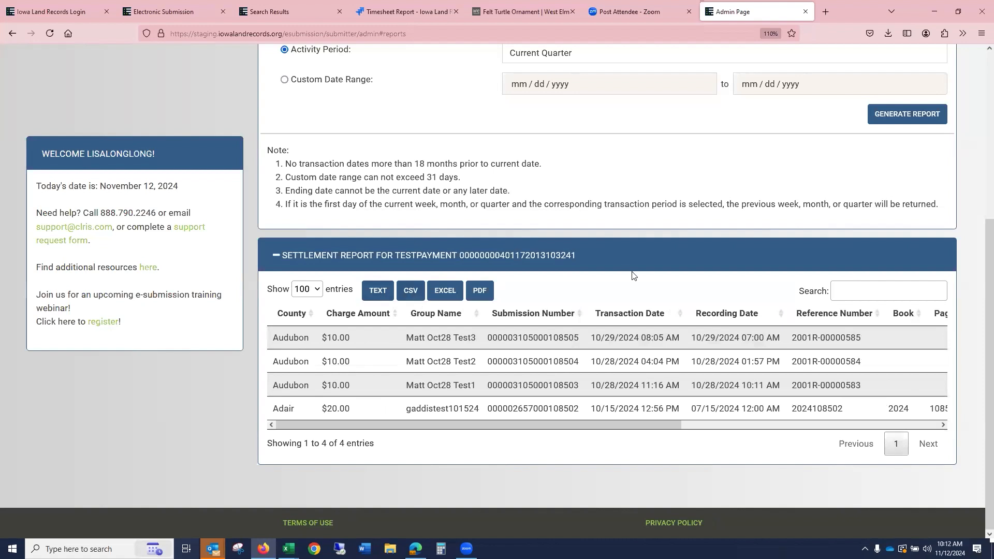
- Open the Update Account profile page from the admin menu and scroll through it
scroll(659, 283, "up", 5)
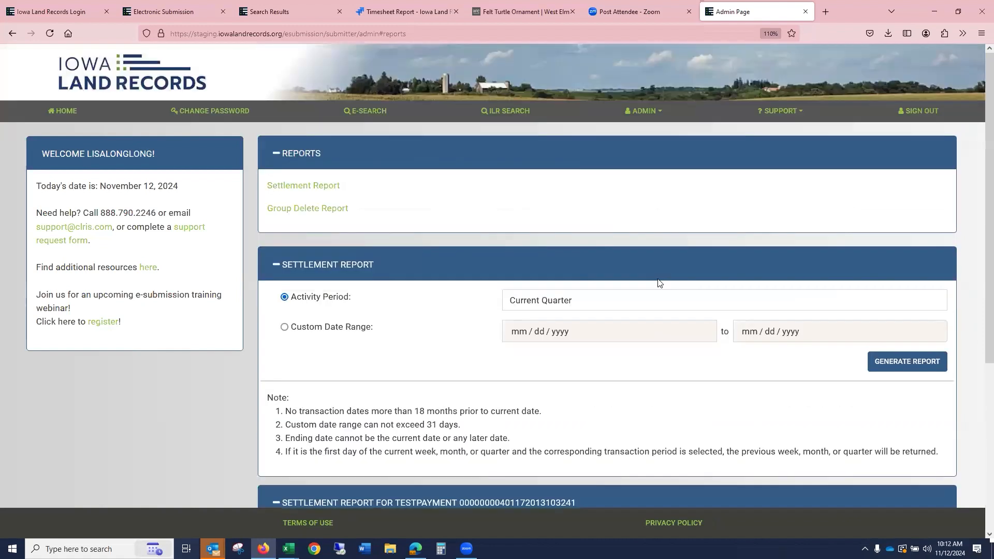
left_click(637, 115)
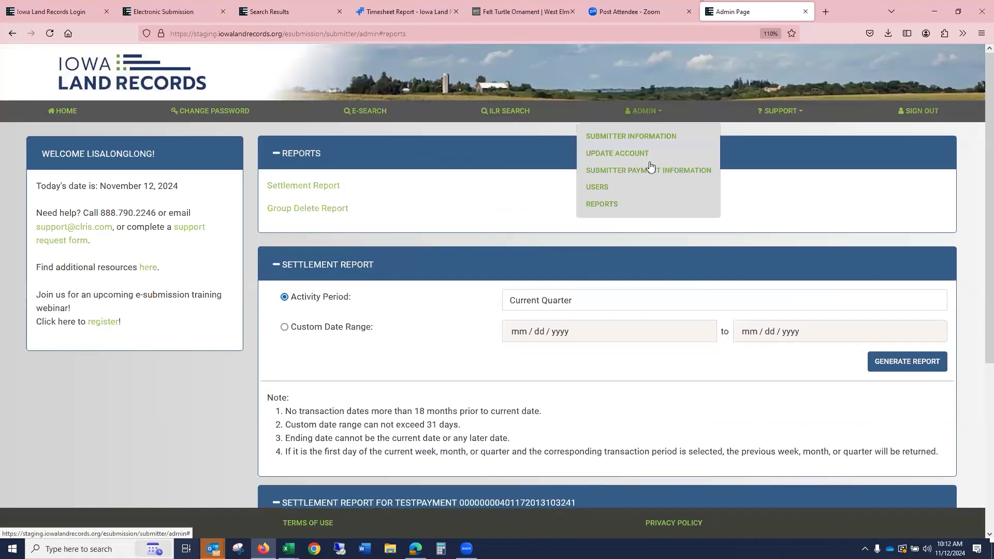
left_click(621, 156)
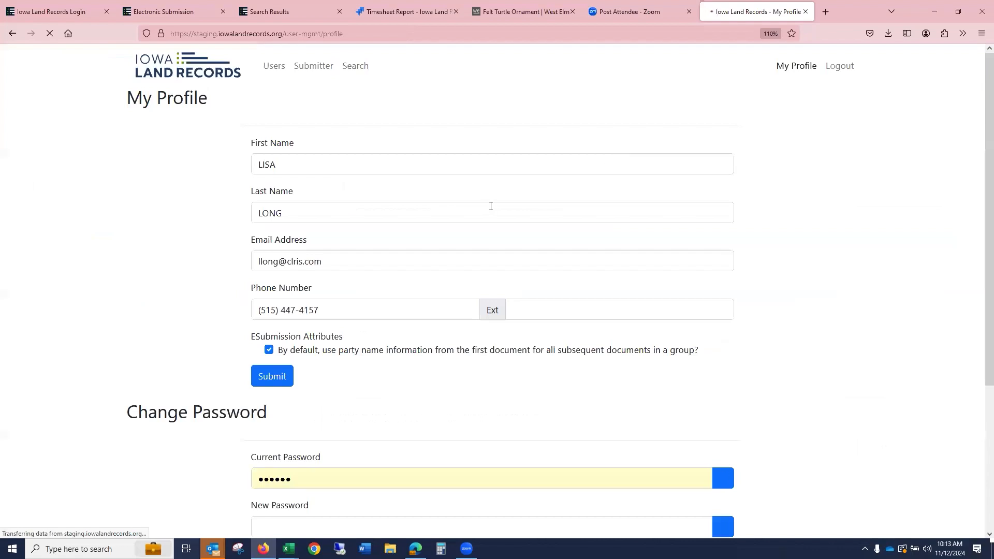
scroll(490, 206, "down", 4)
scroll(533, 217, "up", 4)
- Return to the submitter home page and open the Resources page from the support menu
left_click(304, 69)
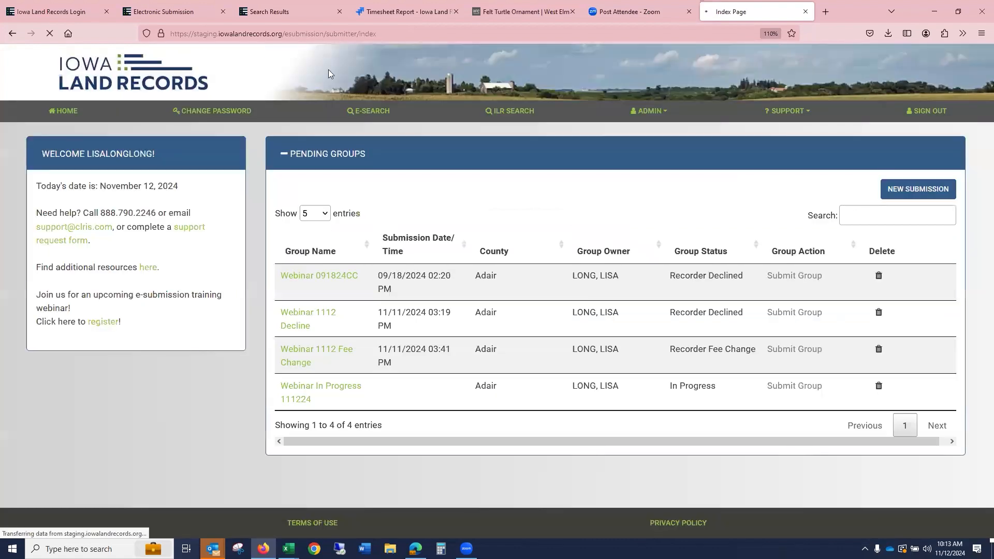
left_click(785, 111)
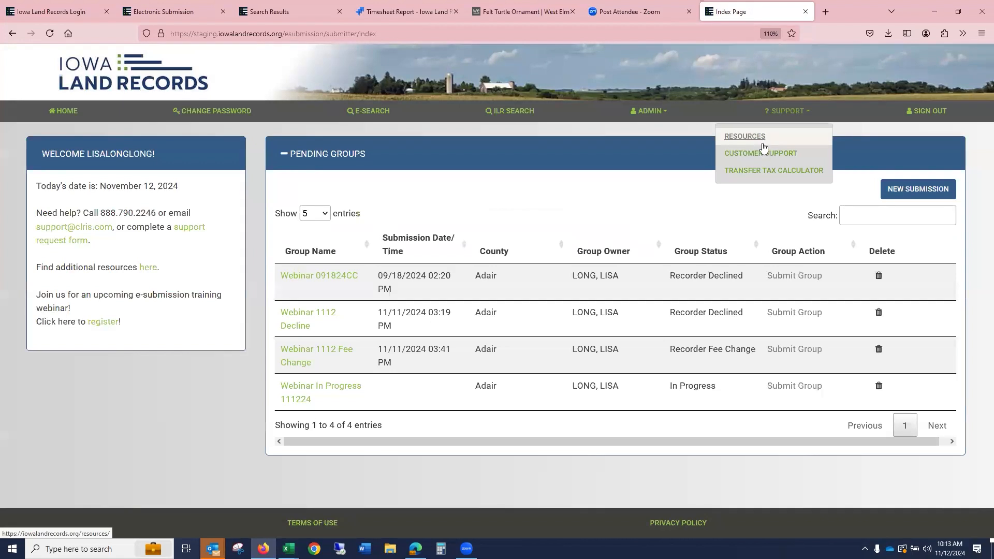
left_click(754, 137)
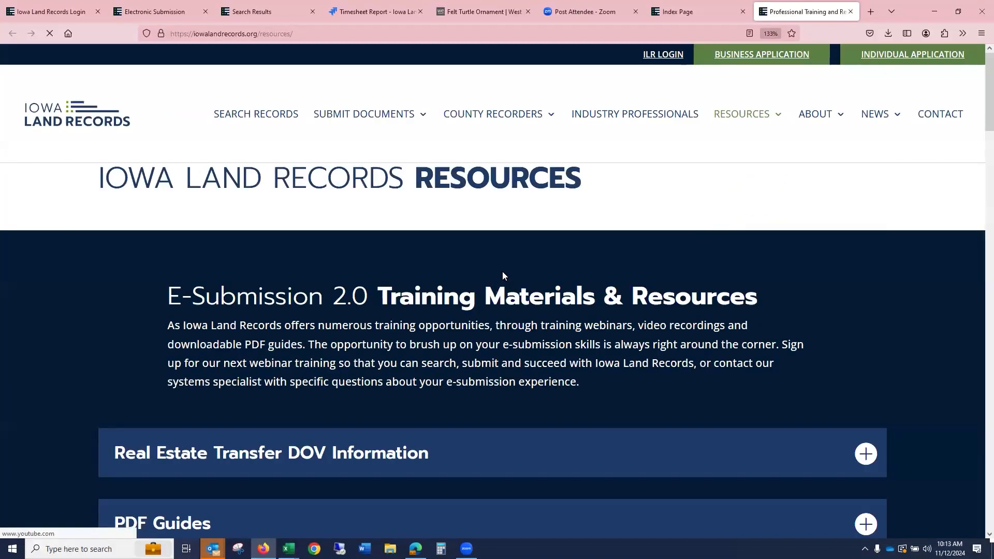
- Scroll through the training materials, webinar videos and frequently asked questions on the resources page
scroll(492, 274, "down", 4)
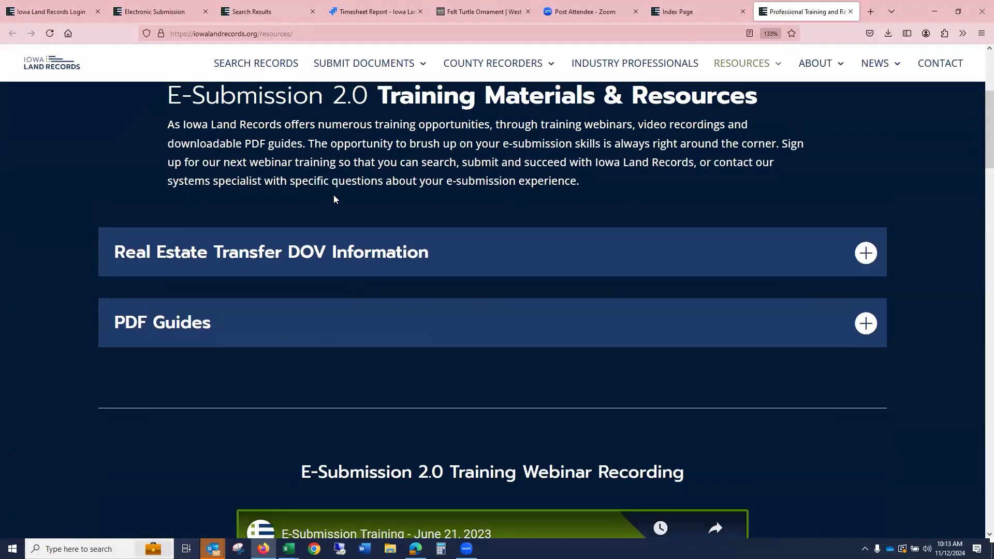
scroll(471, 145, "down", 6)
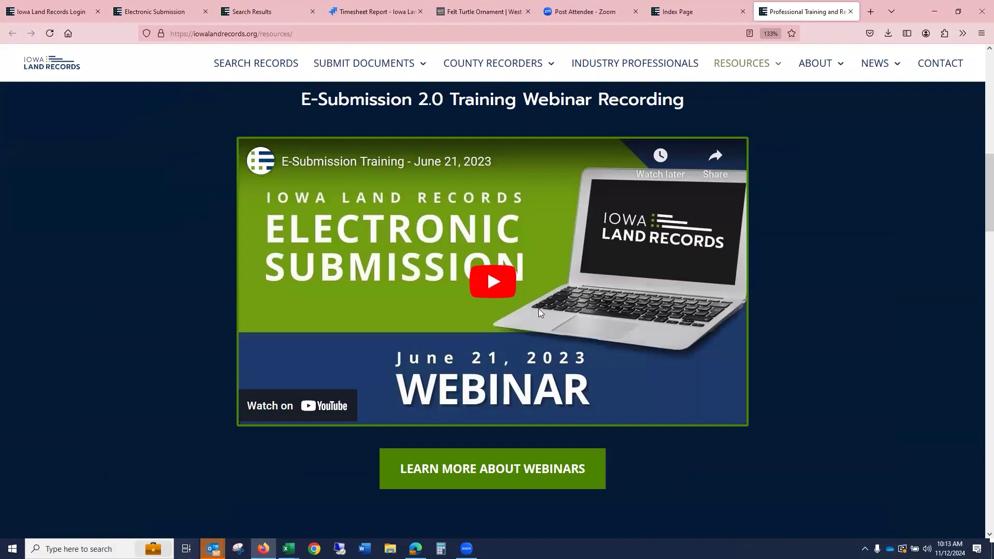
scroll(538, 309, "down", 5)
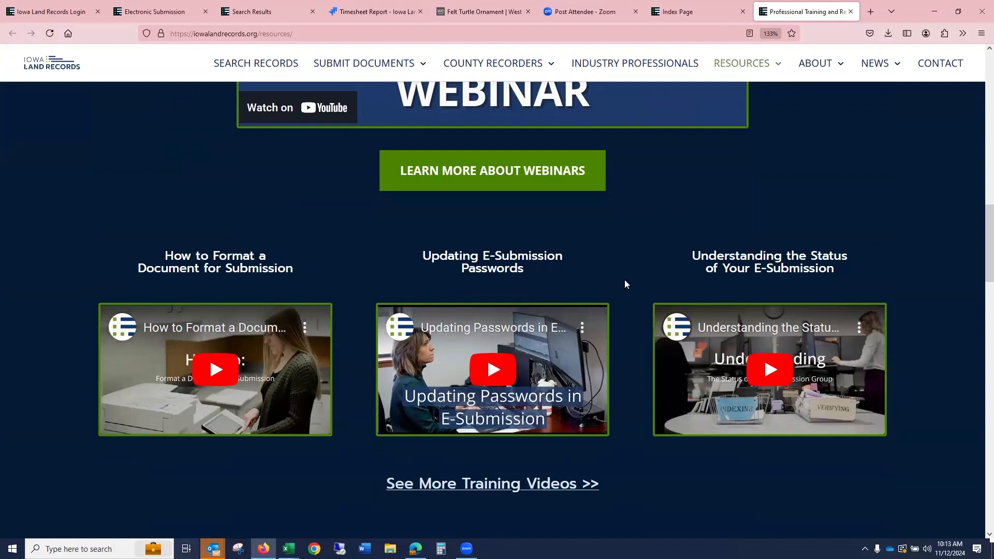
scroll(626, 280, "down", 6)
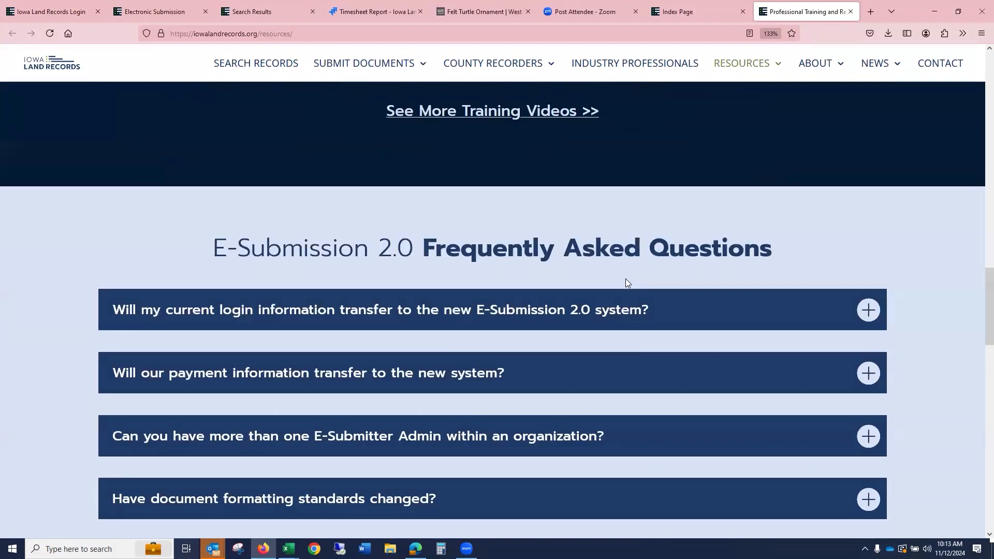
scroll(626, 282, "down", 8)
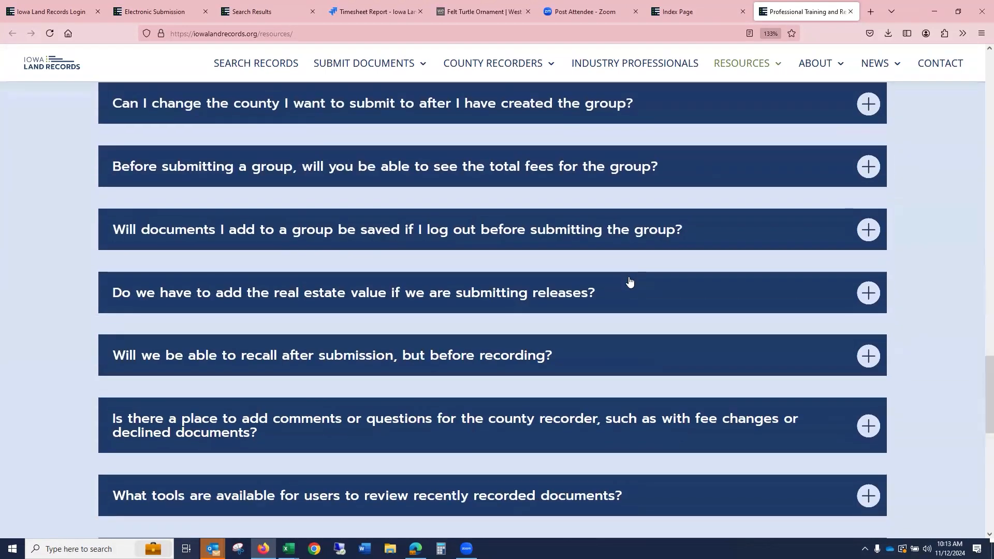
scroll(628, 277, "down", 9)
scroll(671, 273, "up", 6)
scroll(743, 123, "up", 12)
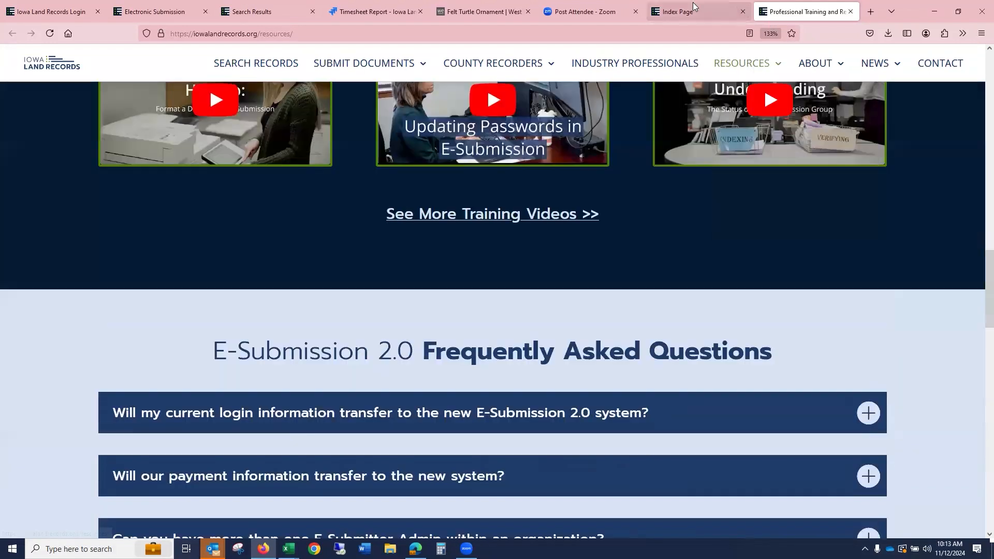
- Switch back to the e-submission tab, open Customer Support, and scroll to the support ticket form
left_click(693, 6)
left_click(789, 111)
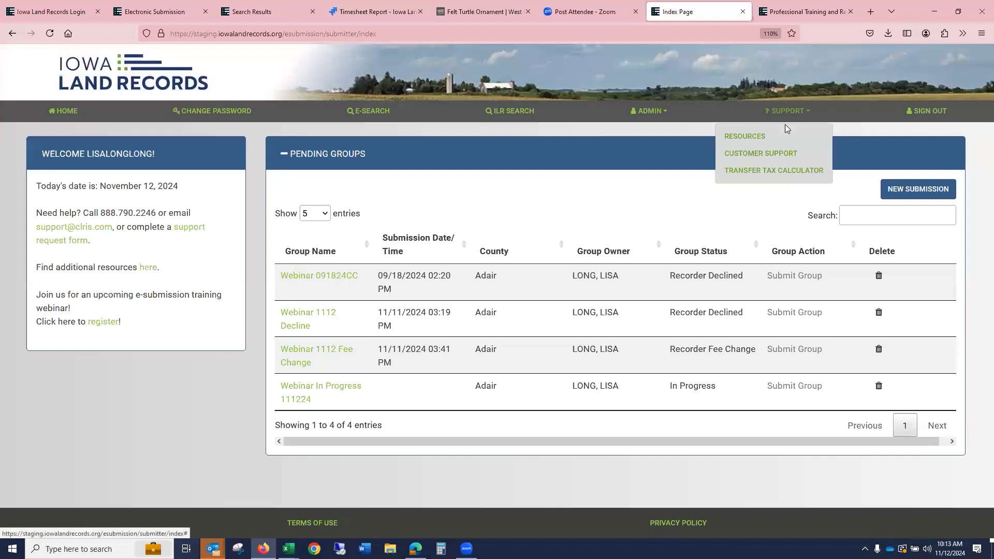
left_click(777, 154)
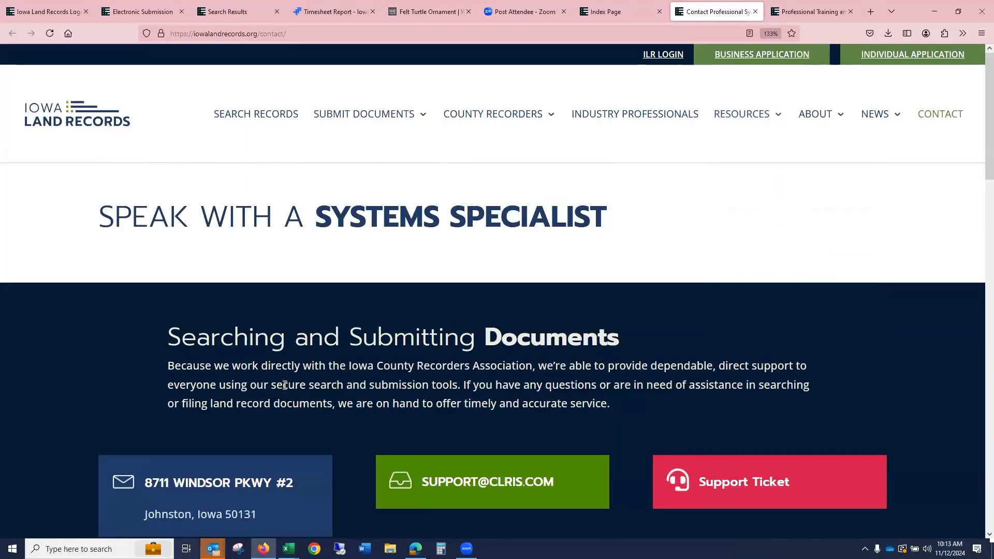
scroll(336, 336, "down", 10)
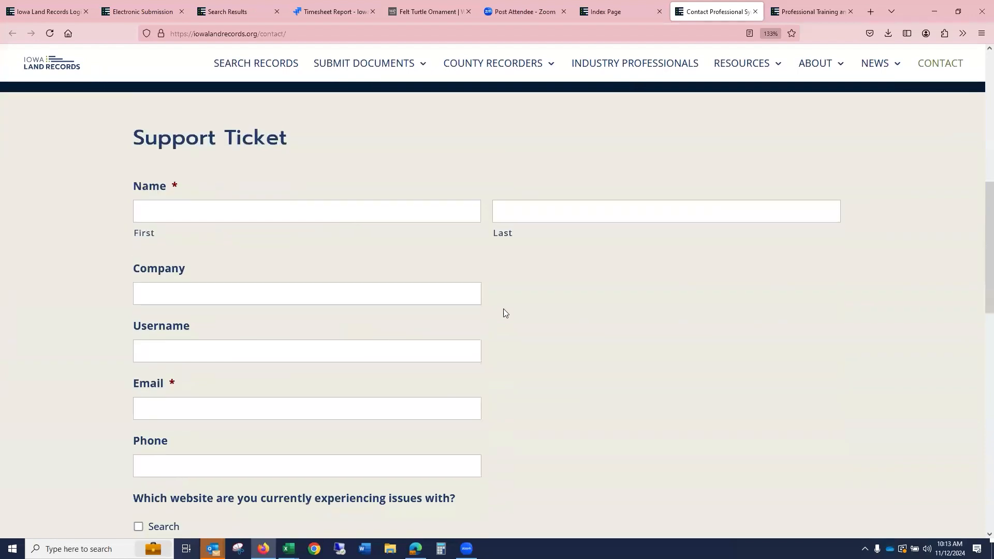
- Back on the e-submission site, calculate transfer tax for a total amount paid of 7500000 with the Transfer Tax Calculator, then close it
scroll(504, 309, "up", 10)
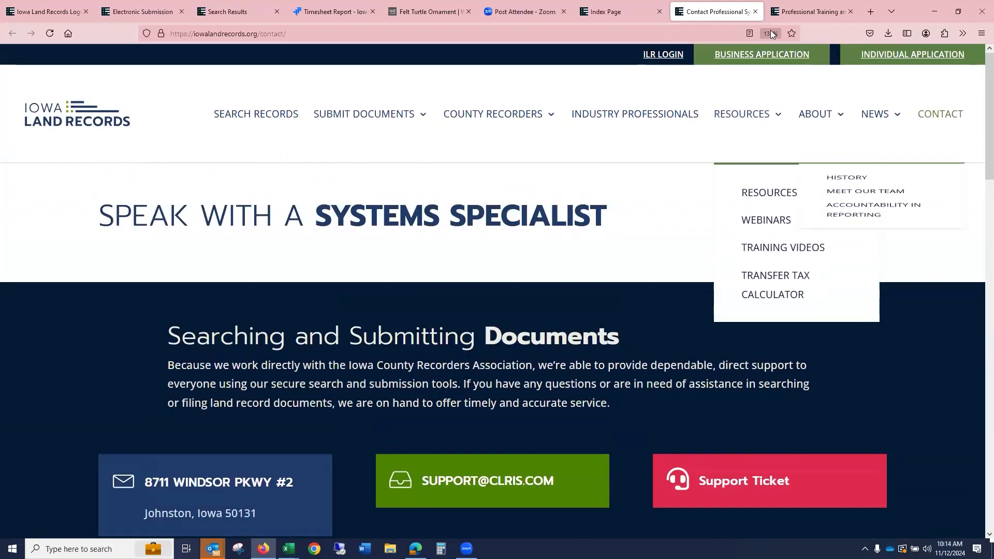
left_click(620, 16)
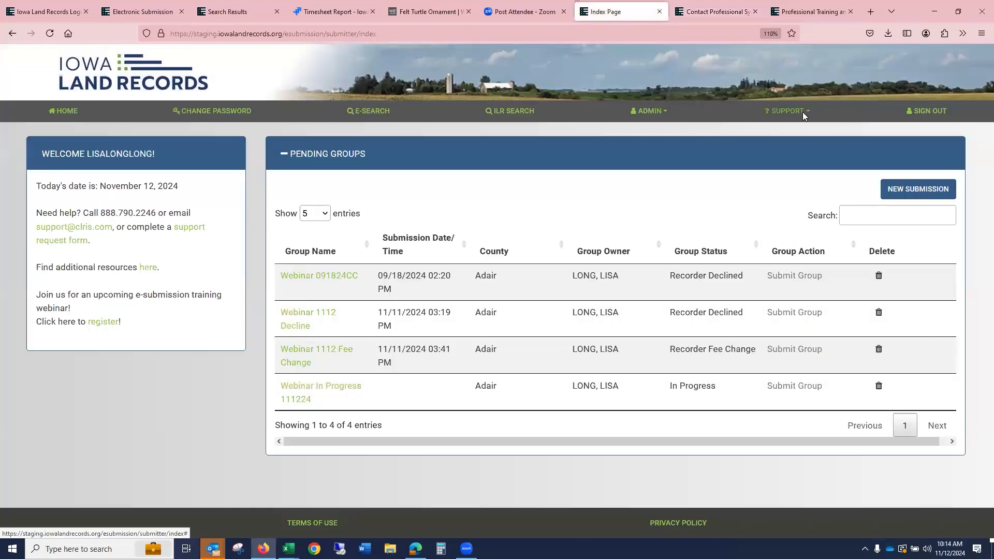
left_click(803, 115)
left_click(798, 170)
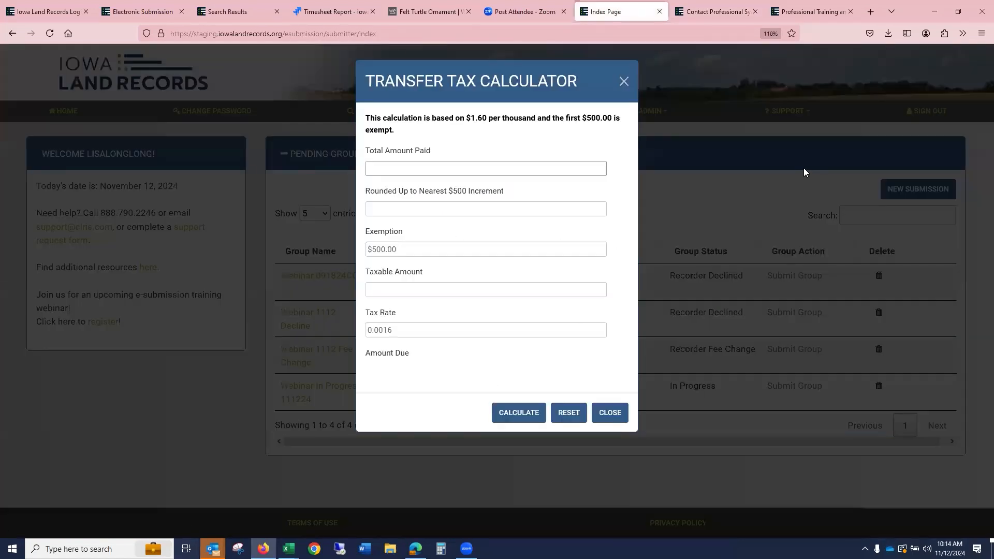
left_click(382, 168)
type("7500000")
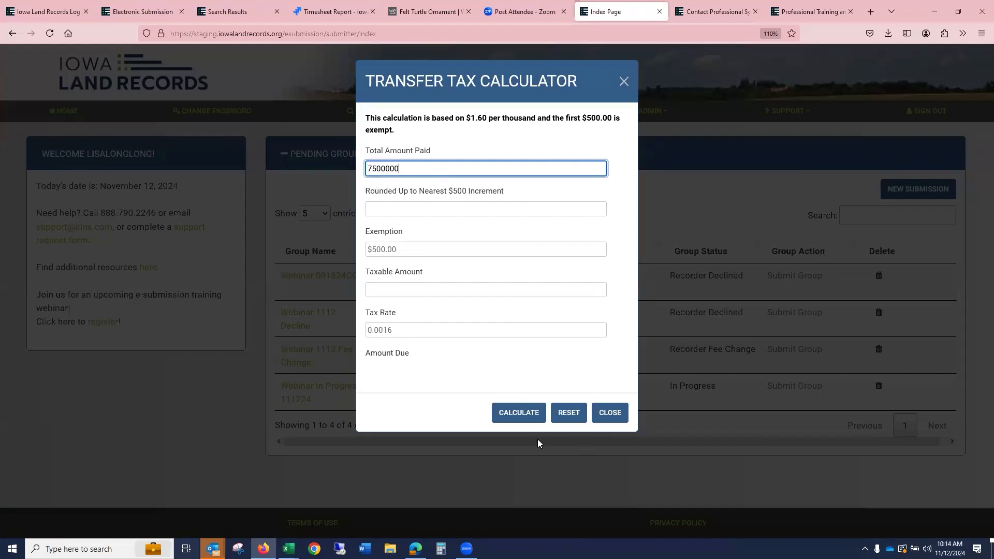
left_click(520, 413)
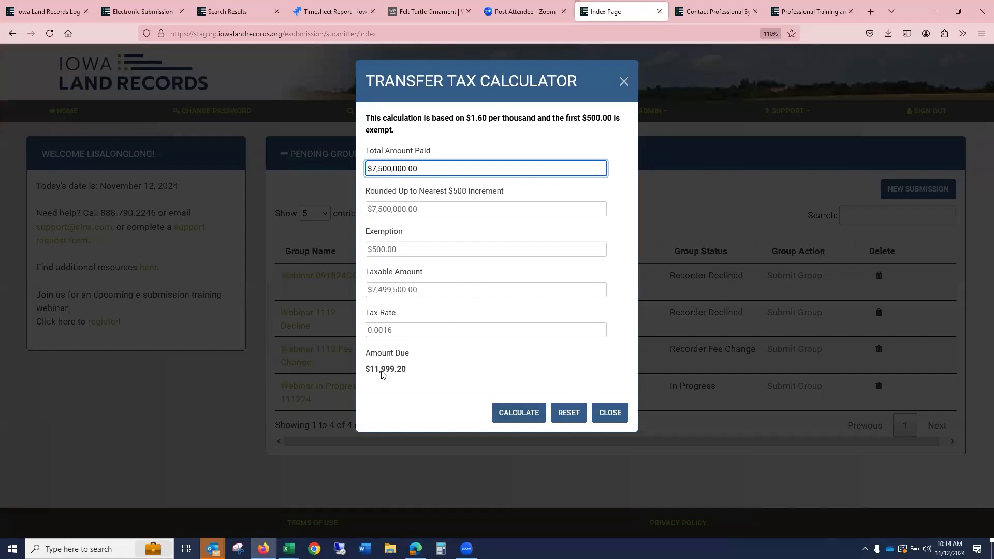
left_click(609, 413)
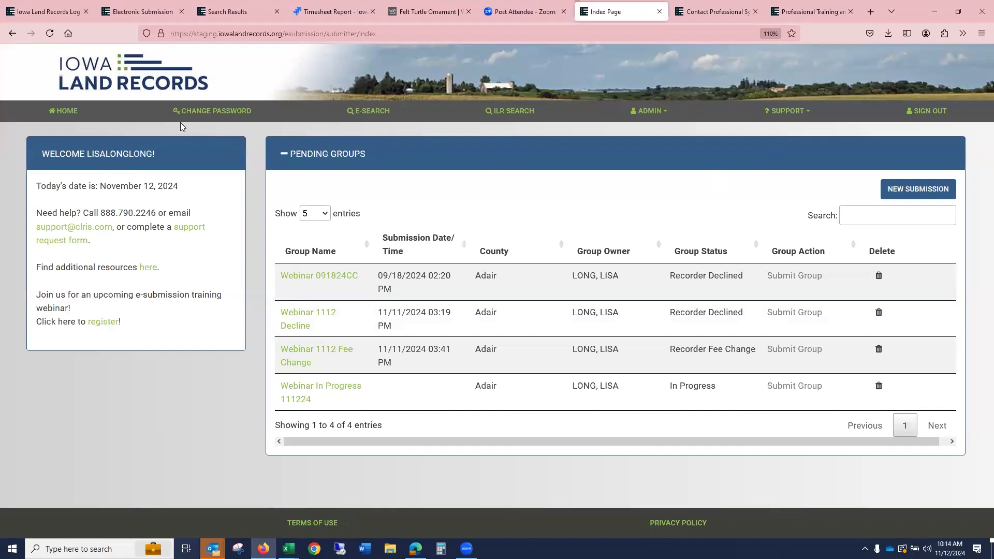
- Return home, start a new submission group and choose Adair as its county
left_click(60, 114)
left_click(916, 194)
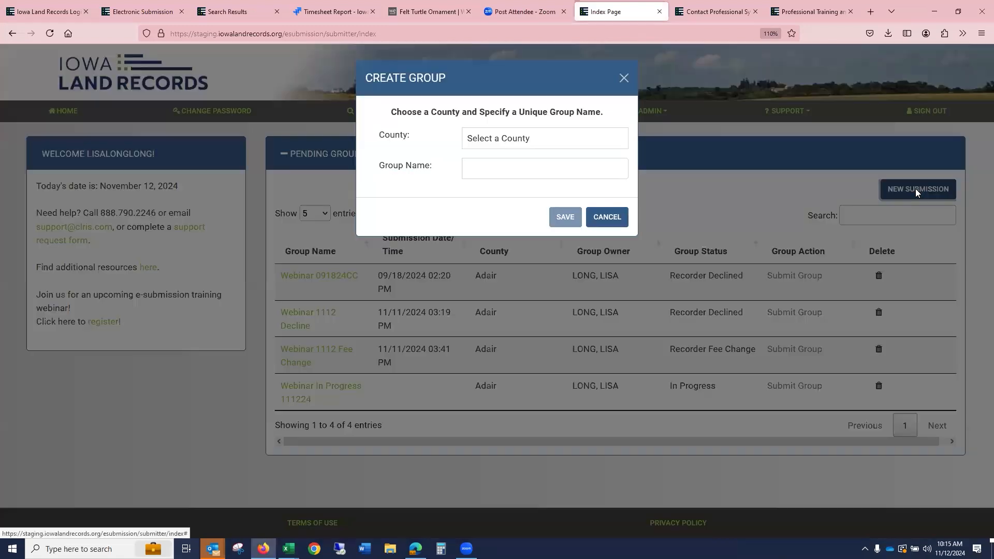
left_click(497, 139)
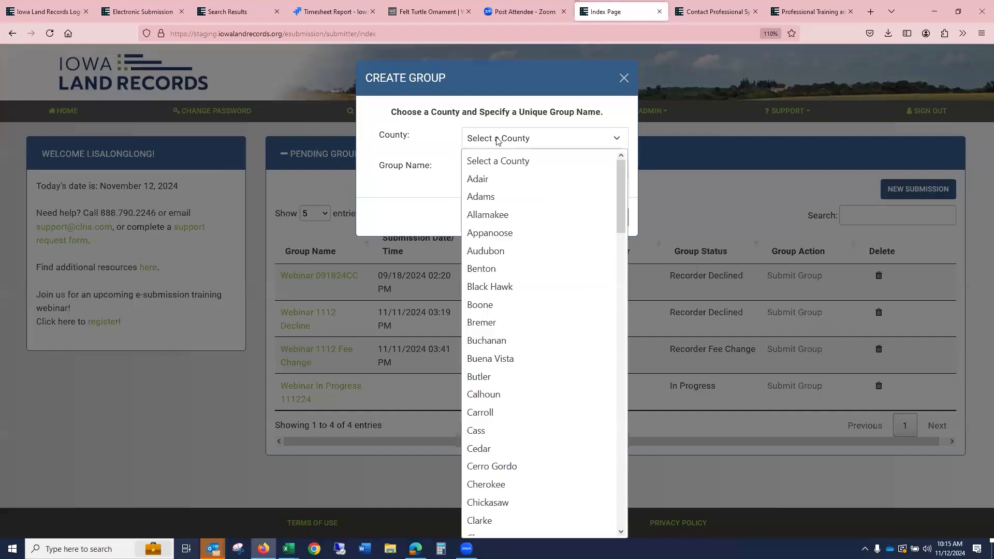
left_click(481, 179)
left_click(494, 170)
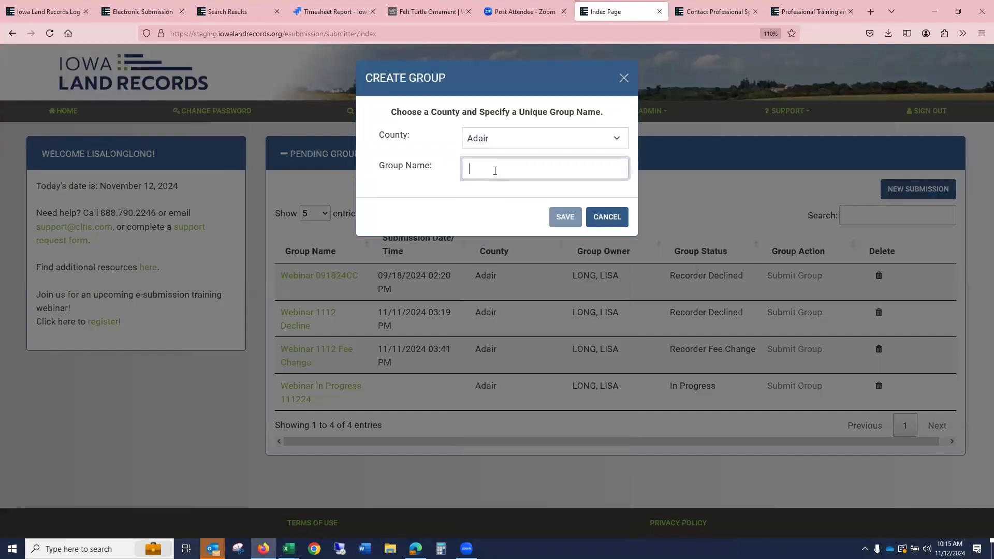
- Name the group Webinar1112 Group and save it
type("Webinar")
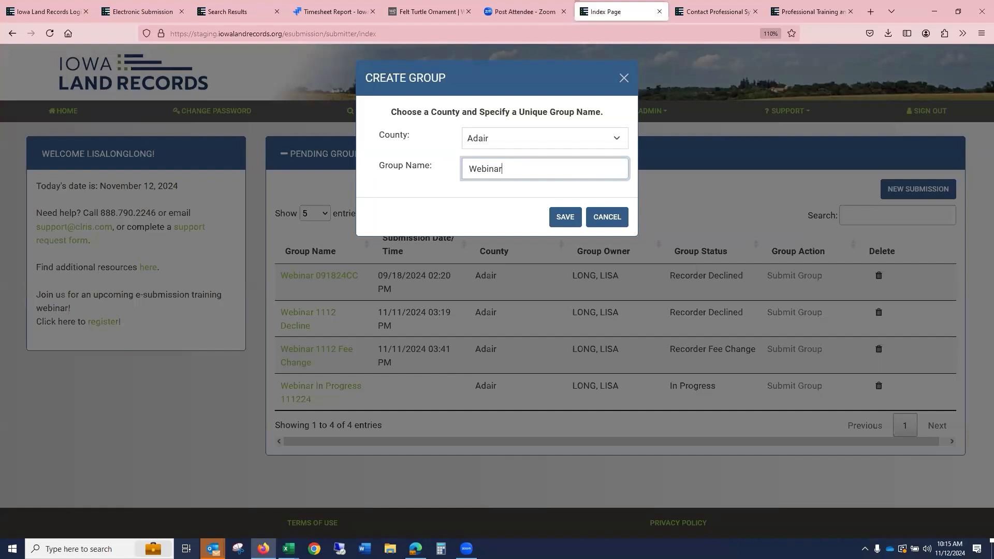
type("1112 Gtroup")
key("BackSpace")
key("BackSpace")
key("BackSpace")
key("BackSpace")
key("BackSpace")
type("roup")
left_click(566, 217)
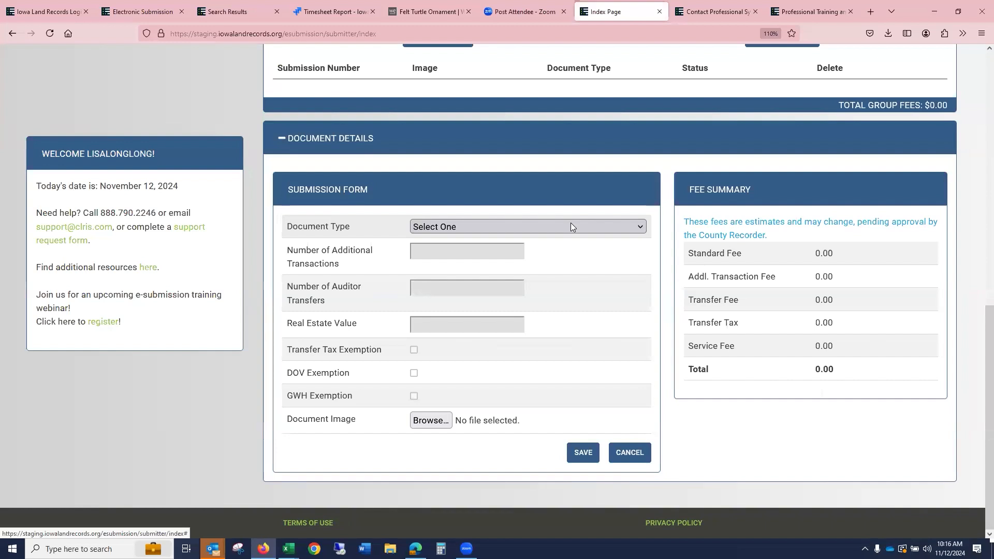
- Set the document type to Deed and enter a real estate value of 750,000.00
left_click(483, 226)
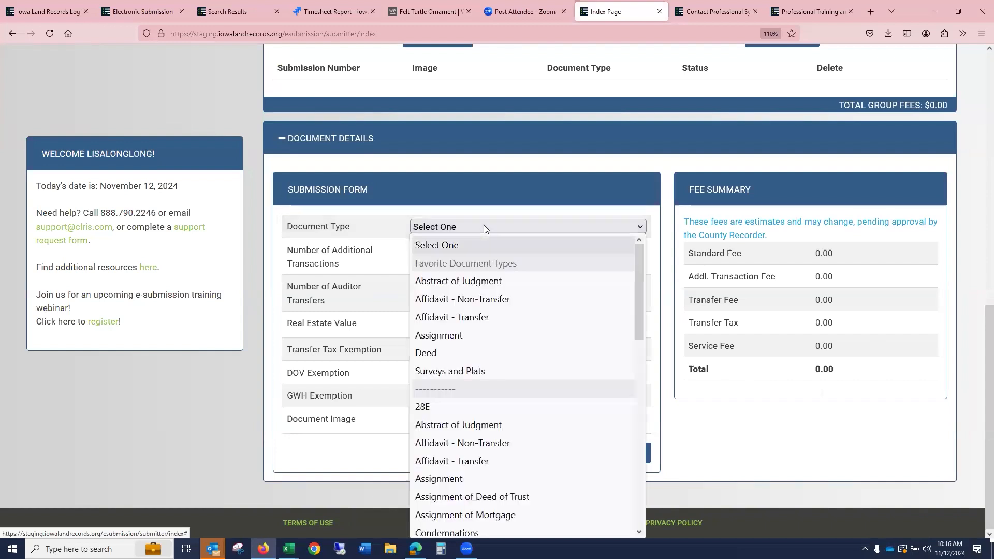
left_click(459, 352)
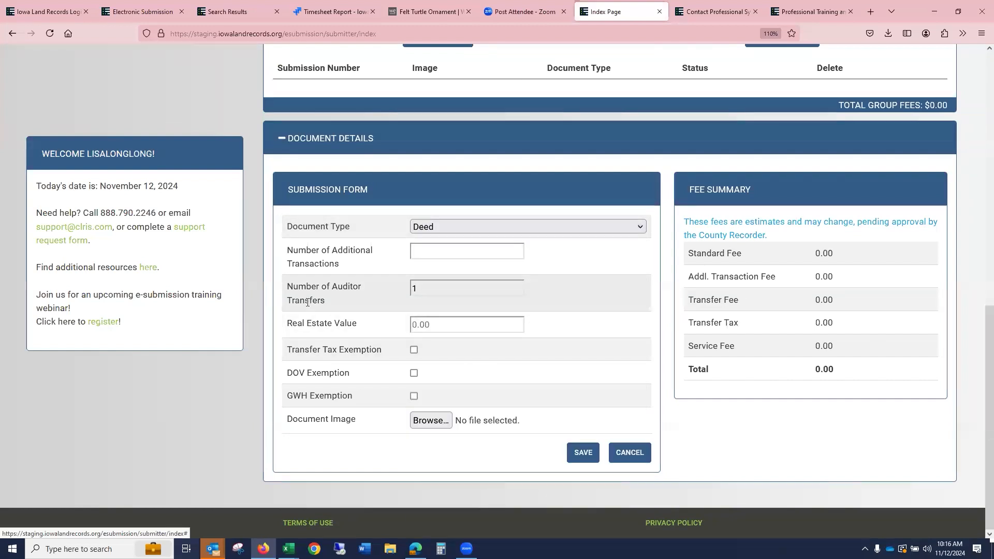
left_click(430, 289)
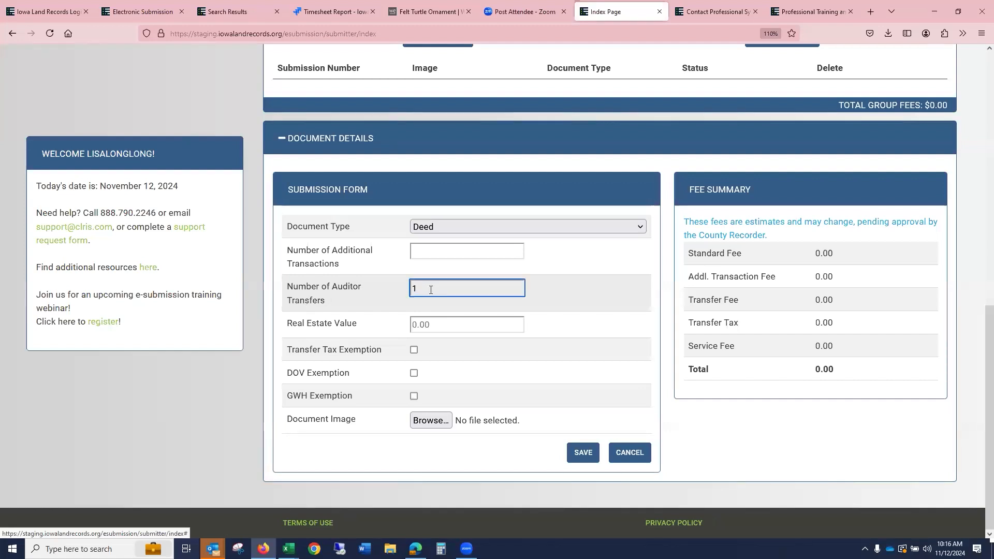
type("12")
key("BackSpace")
key("BackSpace")
left_click(448, 324)
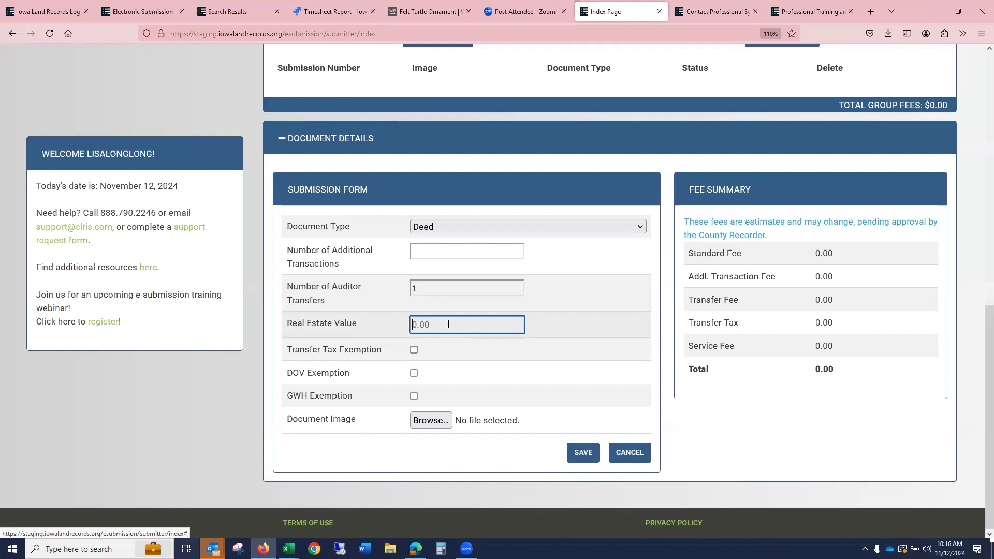
type("750,000.")
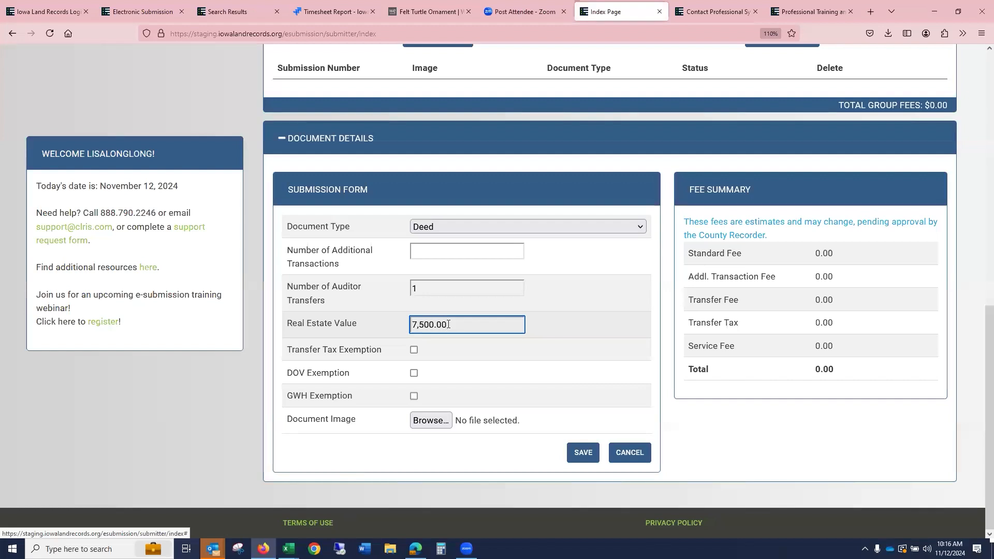
type("00")
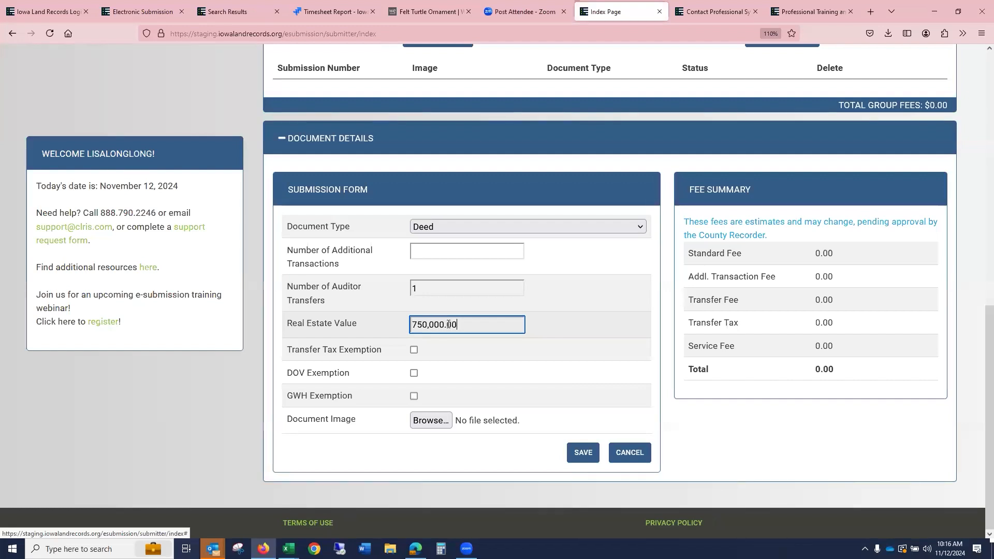
- Attach 01.30 fuzzy.pdf as the document image and save the document
left_click(437, 423)
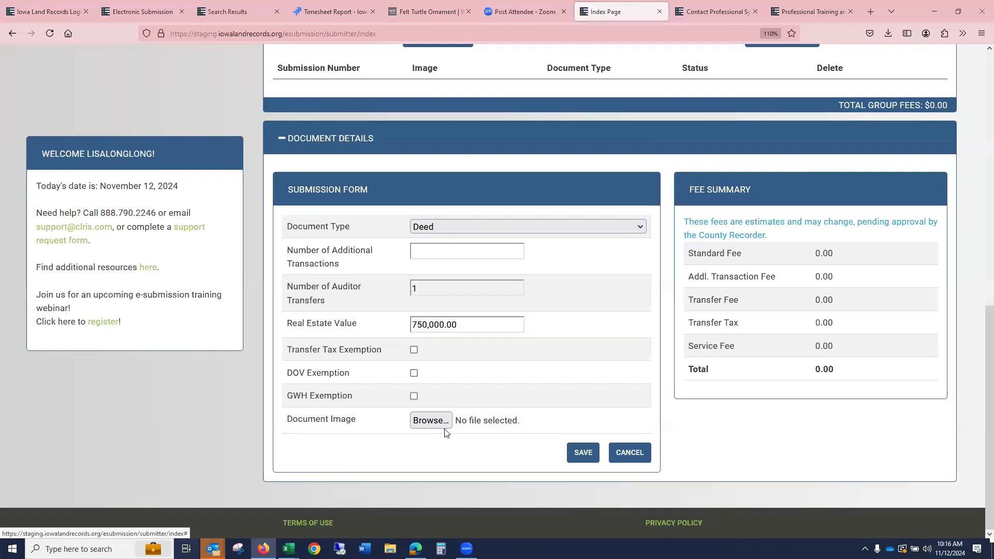
left_click(155, 104)
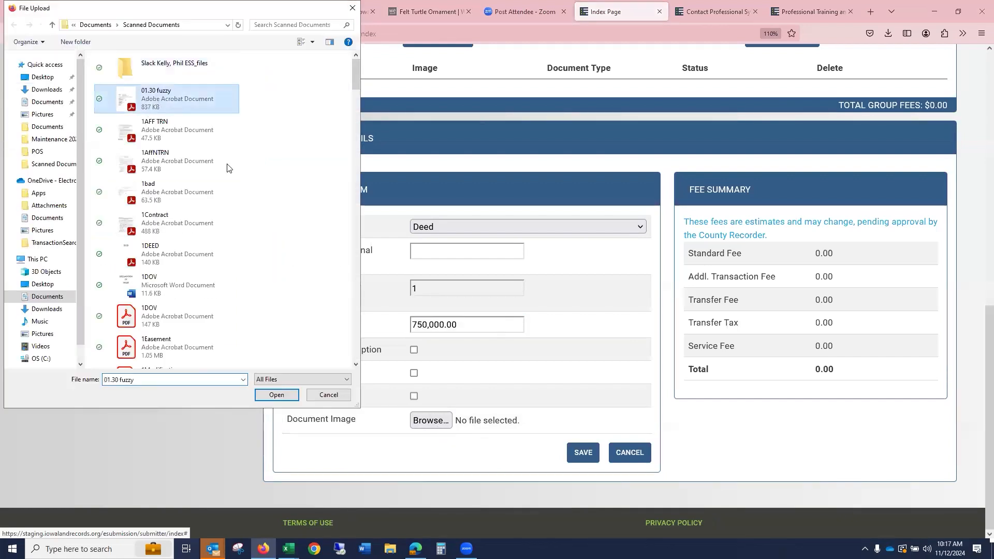
left_click(276, 395)
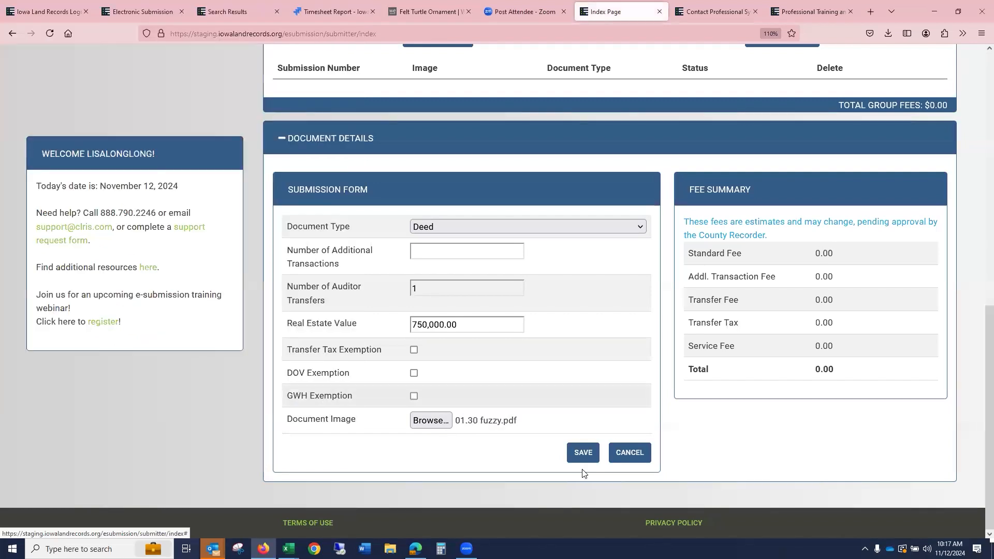
left_click(584, 458)
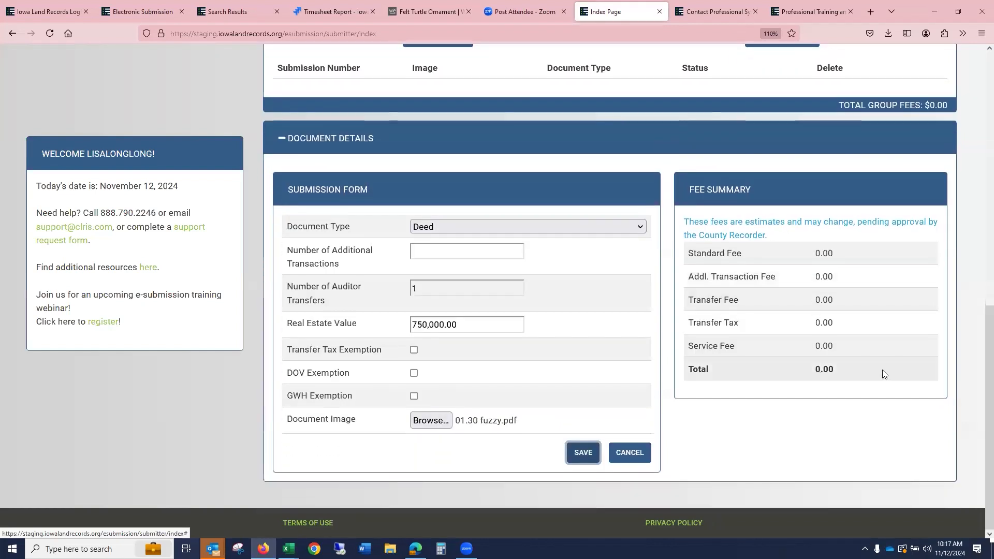
scroll(933, 334, "up", 5)
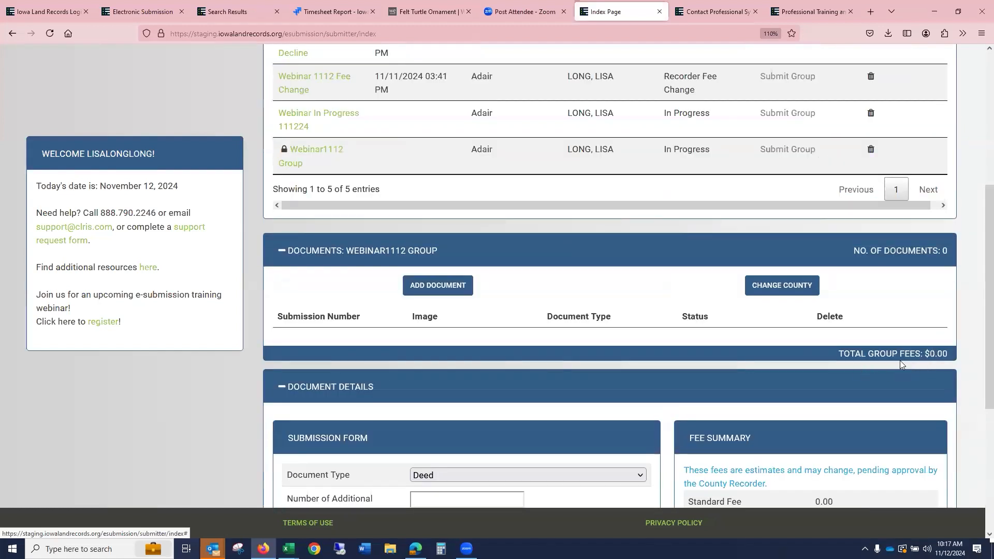
scroll(900, 361, "down", 5)
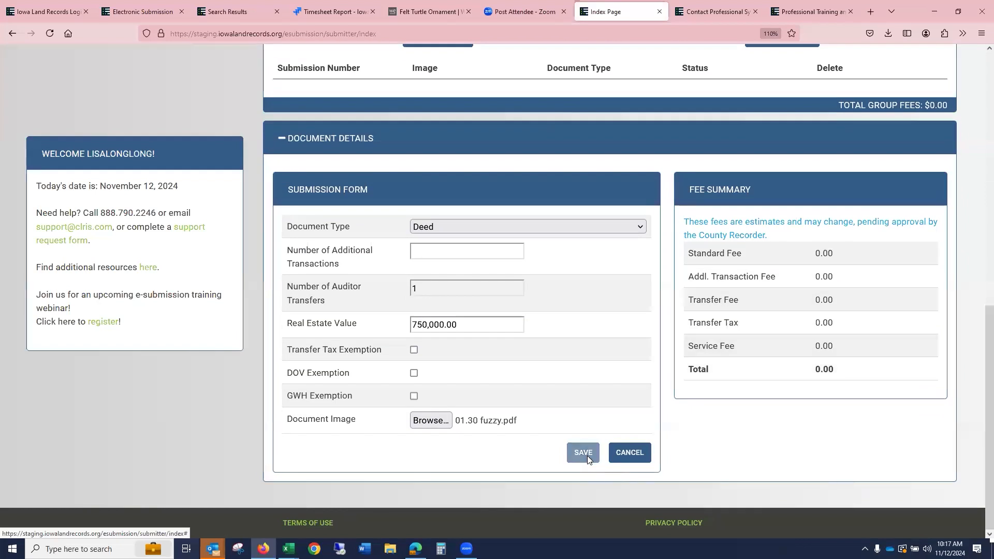
left_click(588, 456)
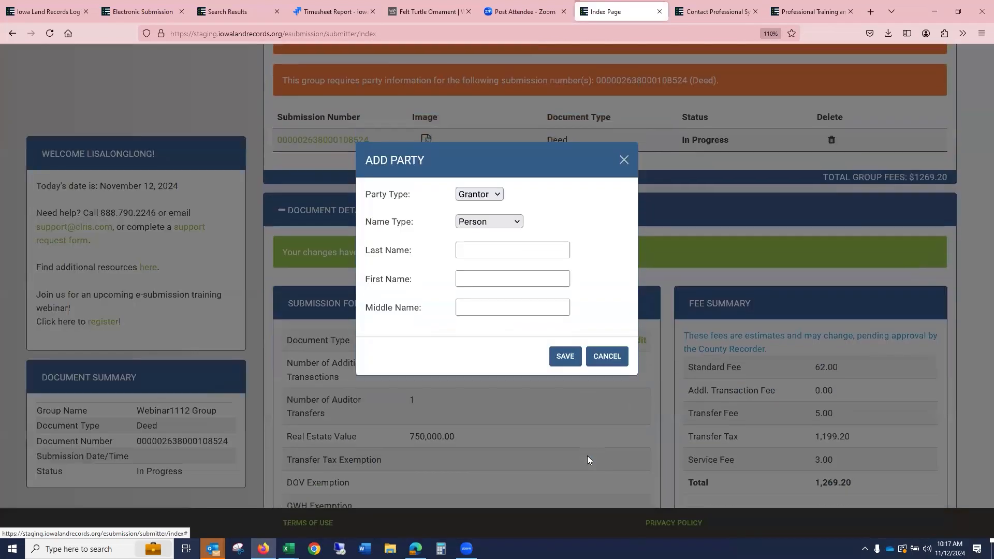
- Add a grantor party of type Person, entering the party's last and first name, and save it
left_click(526, 253)
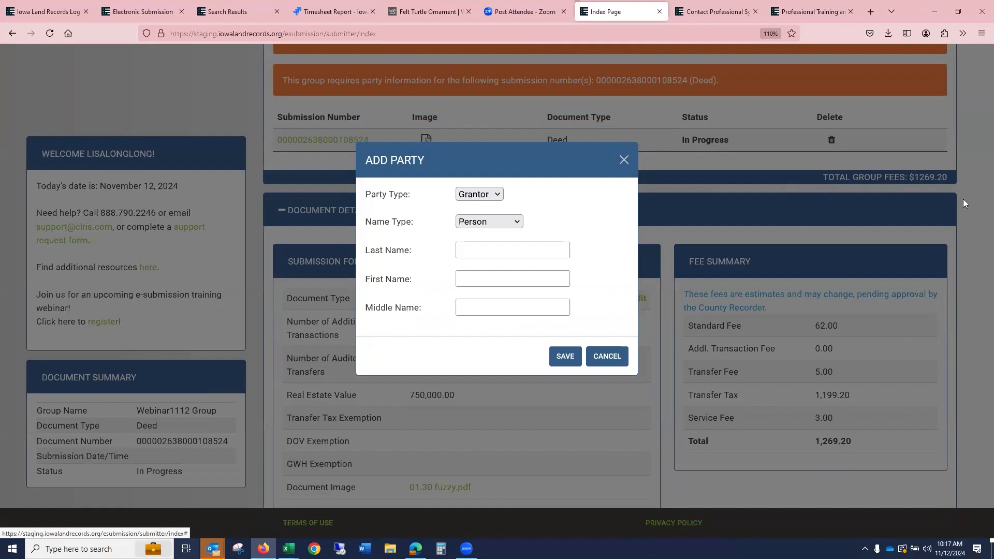
left_click(486, 254)
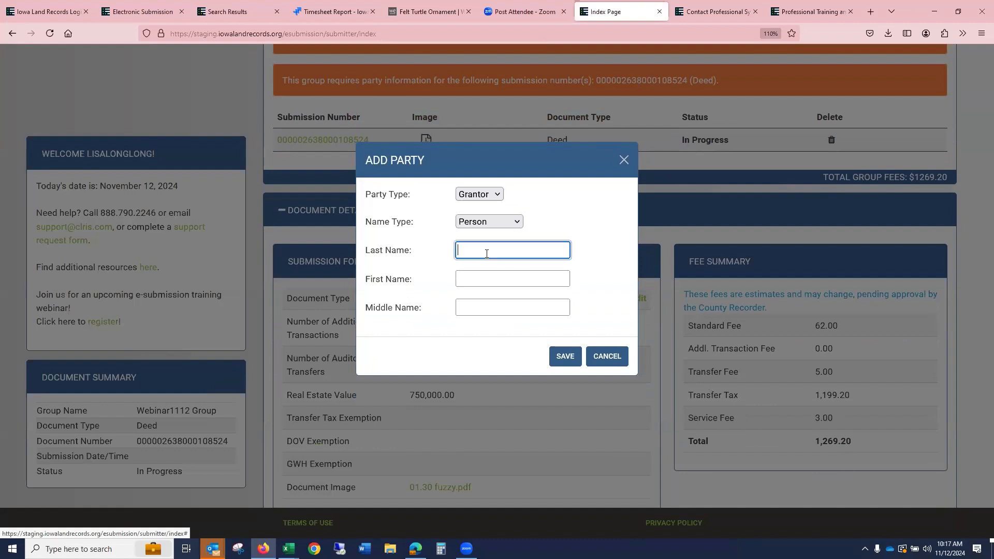
type("LONG")
key("Tab")
type("LIS")
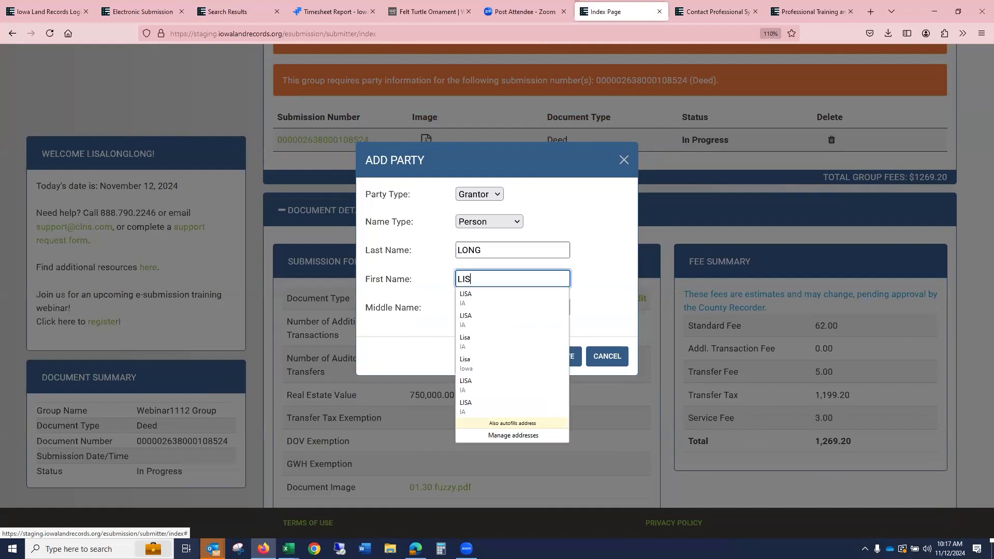
left_click(610, 309)
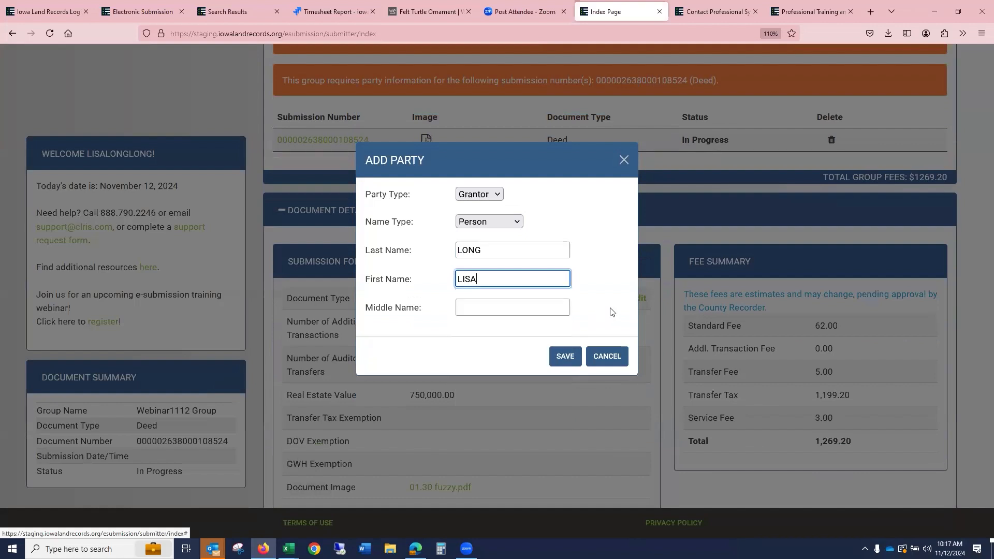
left_click(566, 363)
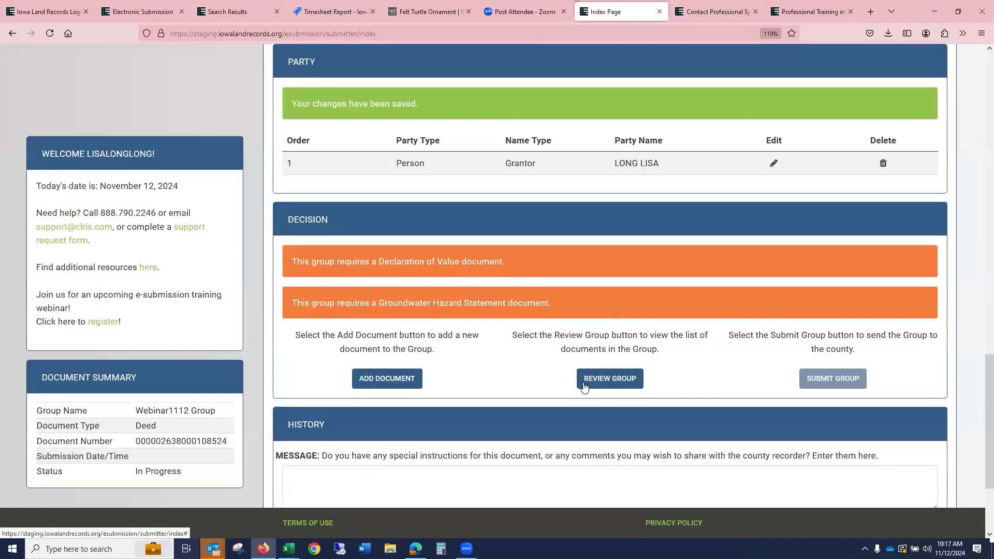
- Review the group's submission form, fee summary, party and decision sections
left_click(622, 389)
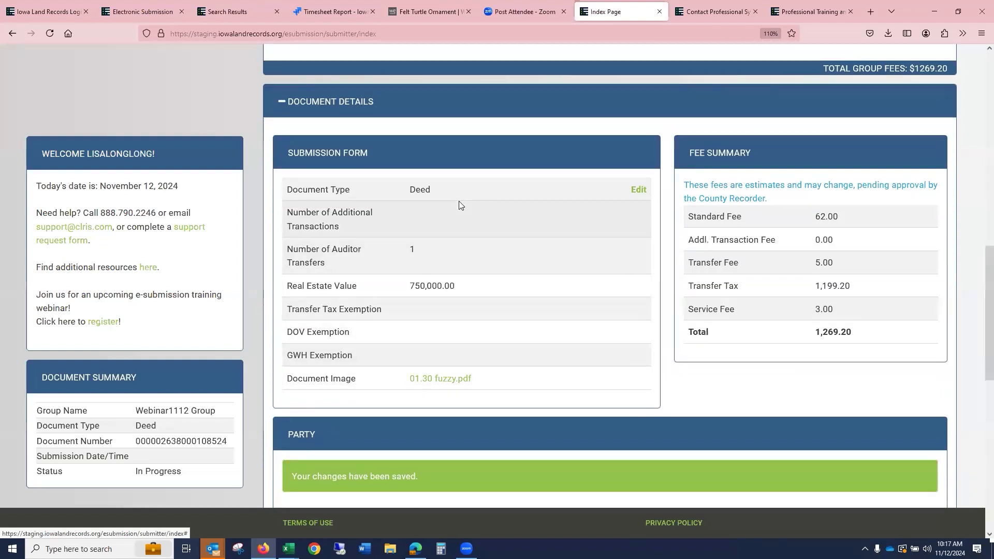
scroll(470, 181, "down", 2)
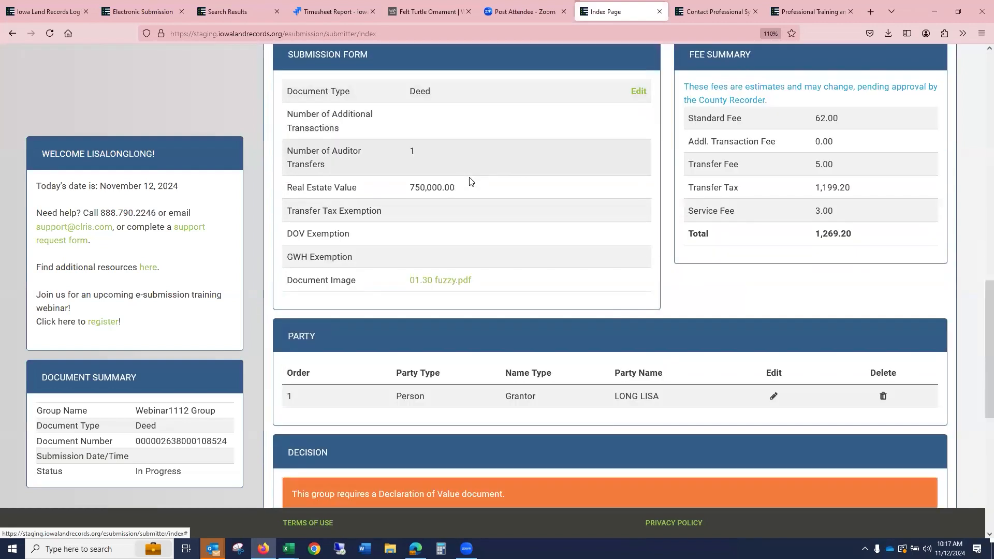
scroll(468, 176, "down", 5)
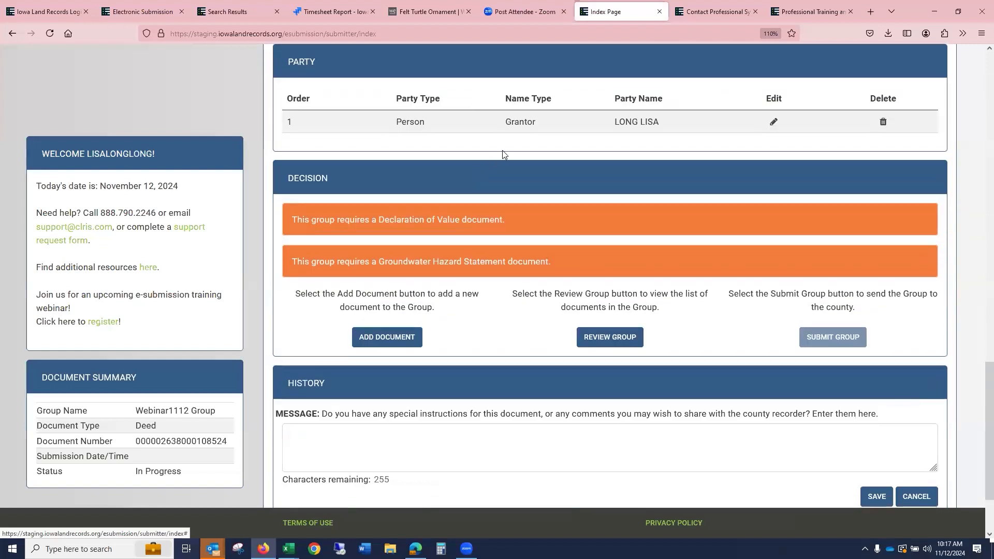
scroll(529, 379, "down", 2)
left_click(481, 342)
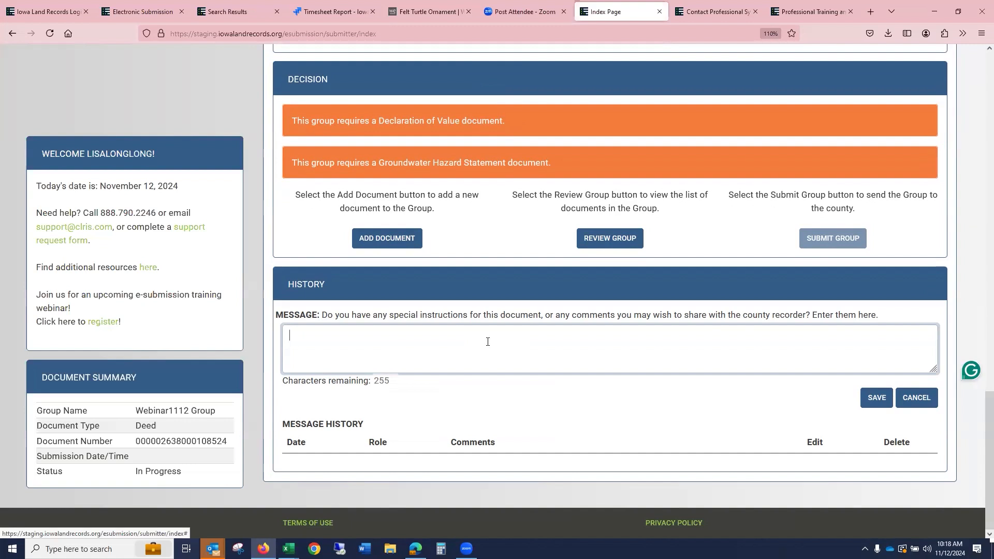
- Add a new document to the group and set its document type to Declaration Of Value
scroll(440, 248, "up", 2)
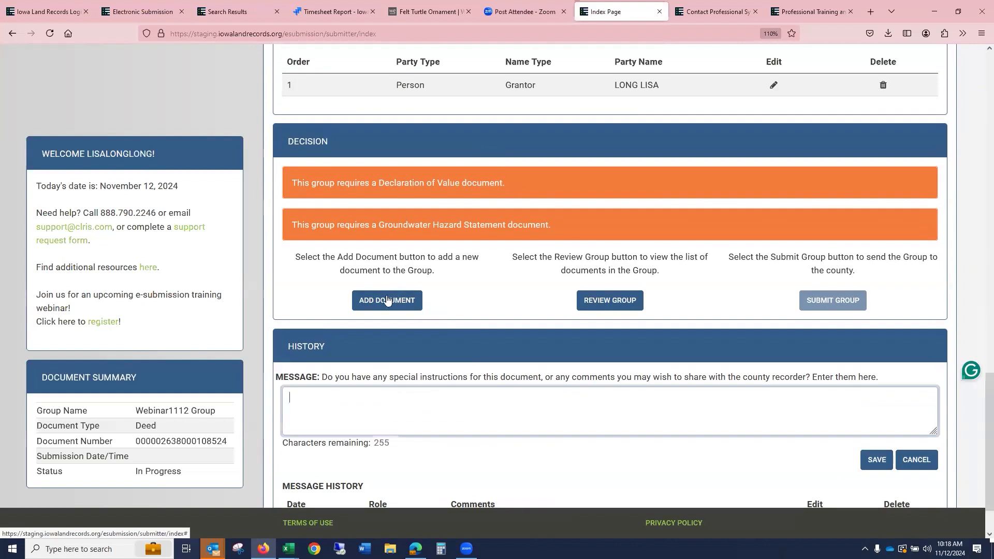
left_click(391, 299)
left_click(456, 226)
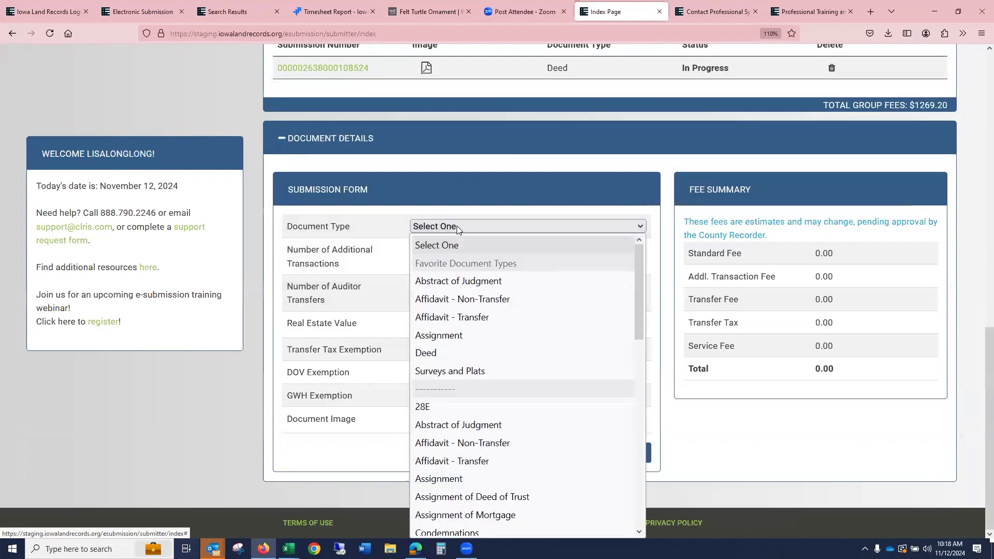
key("d")
scroll(541, 440, "down", 4)
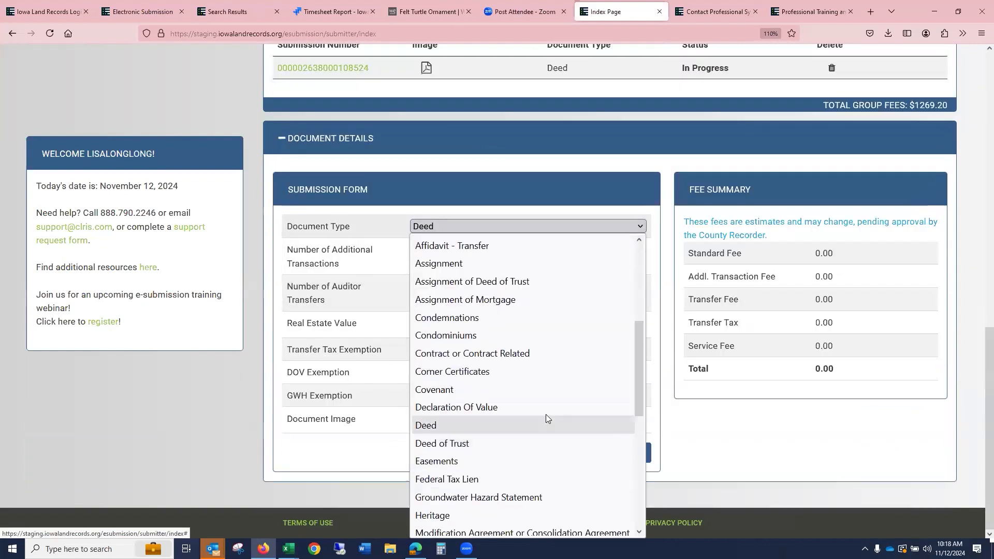
left_click(544, 407)
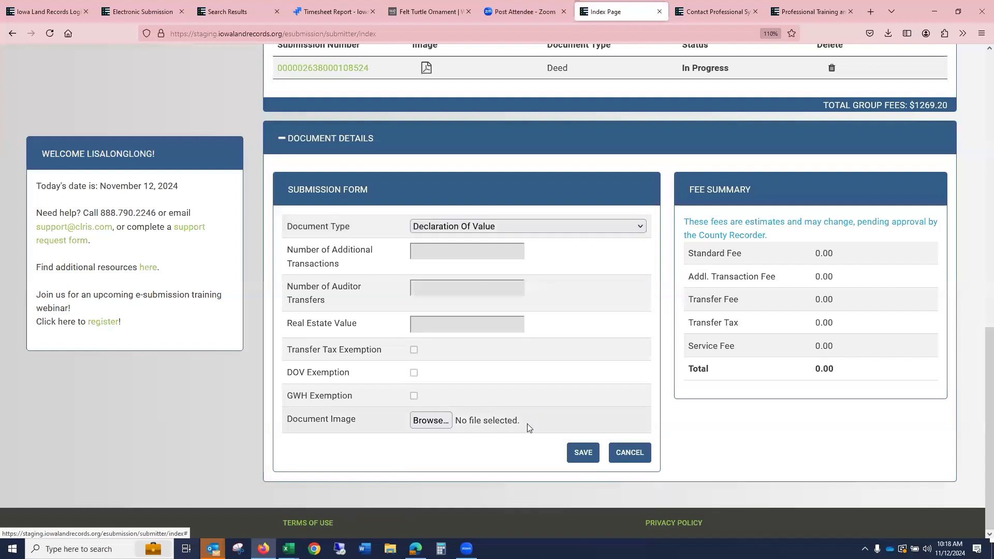
- Attach 1AFF TRN.pdf as the document image and save the Declaration Of Value document
left_click(436, 422)
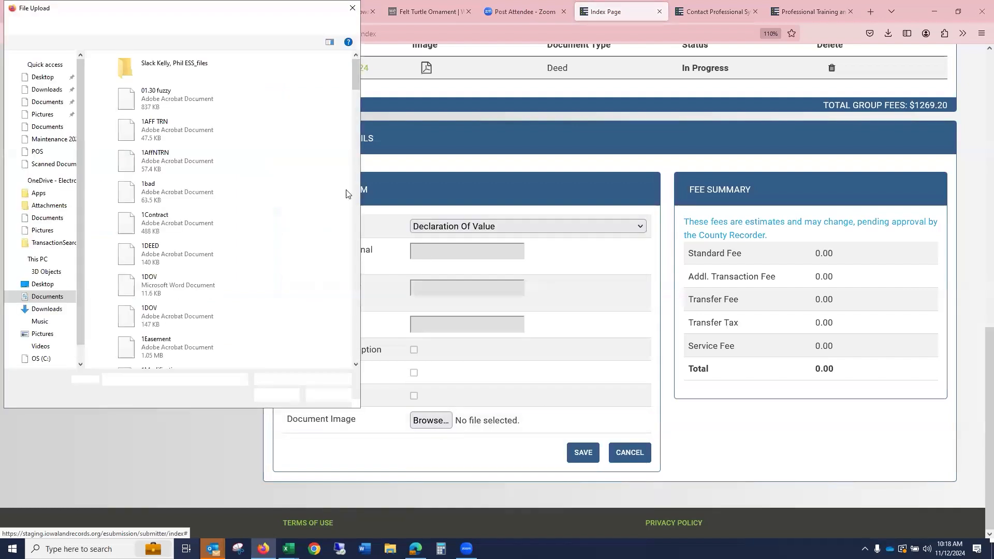
left_click(189, 128)
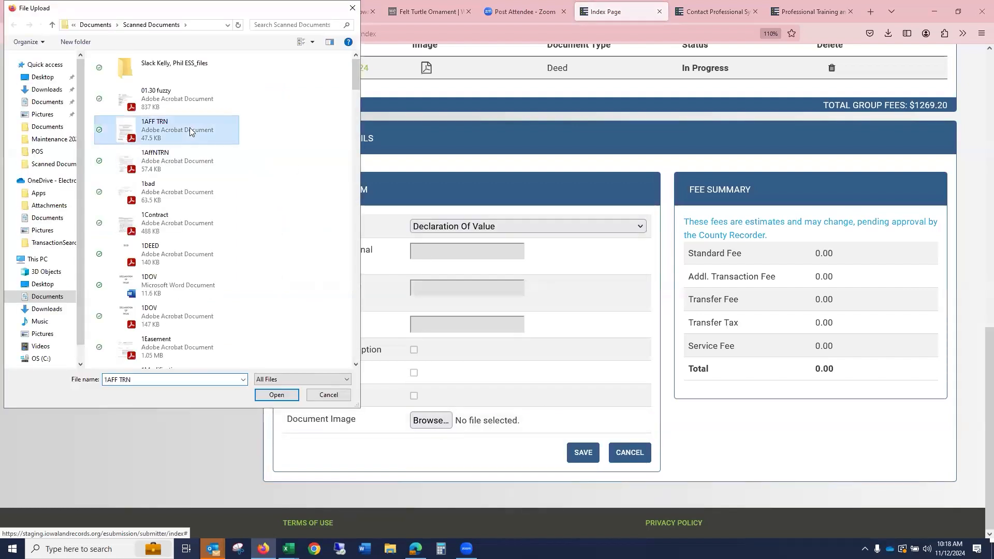
left_click(276, 395)
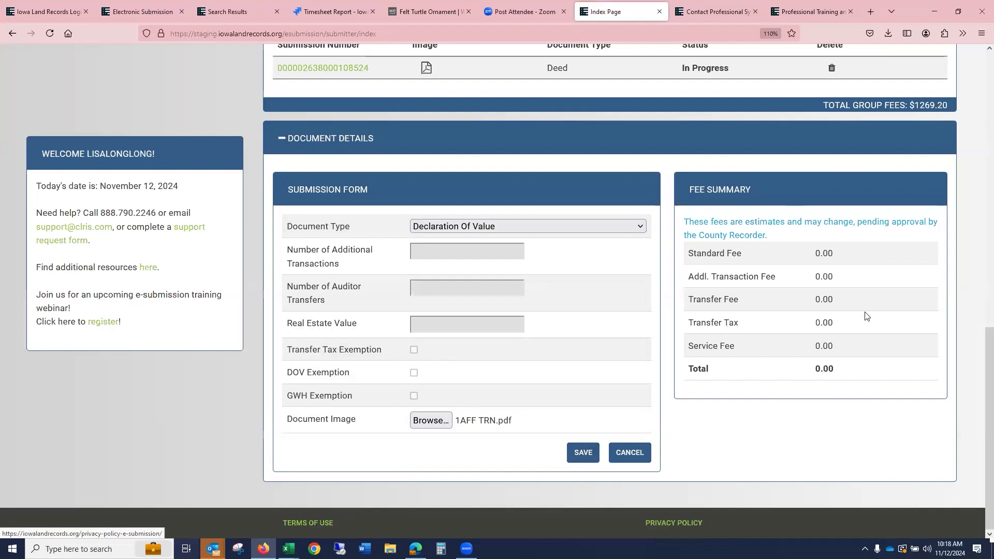
left_click(588, 455)
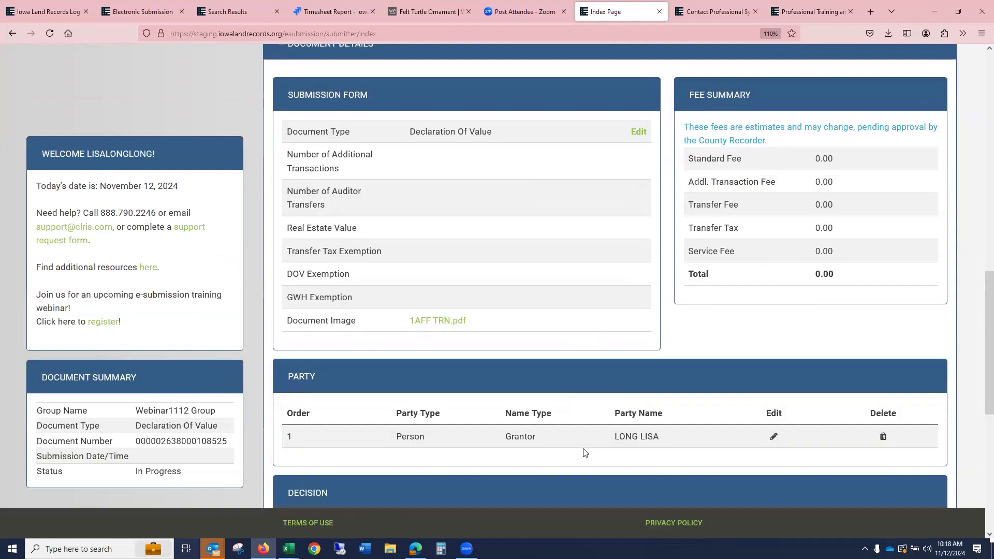
- Edit the grantor party to add a middle initial and save the change
left_click(774, 439)
left_click(474, 309)
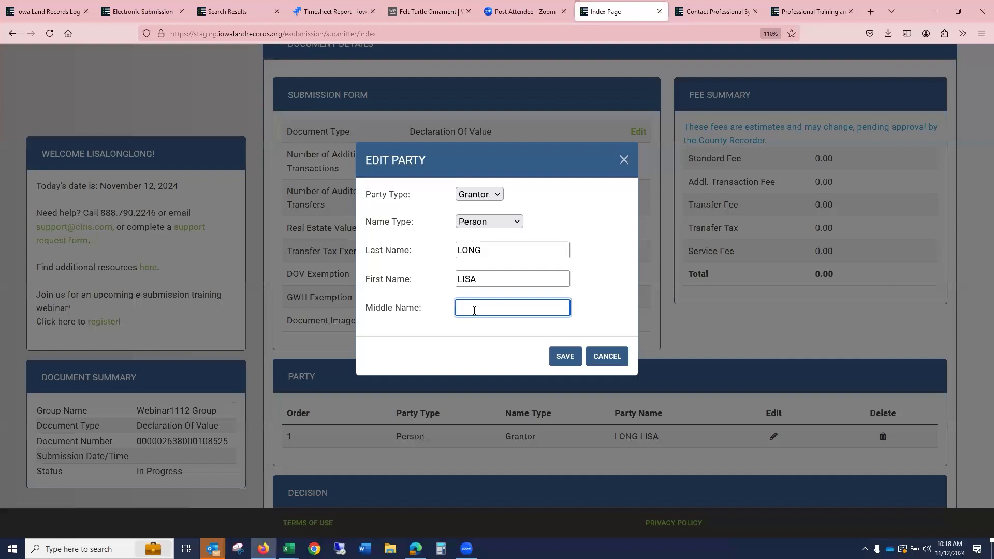
type("l")
key("BackSpace")
left_click(578, 366)
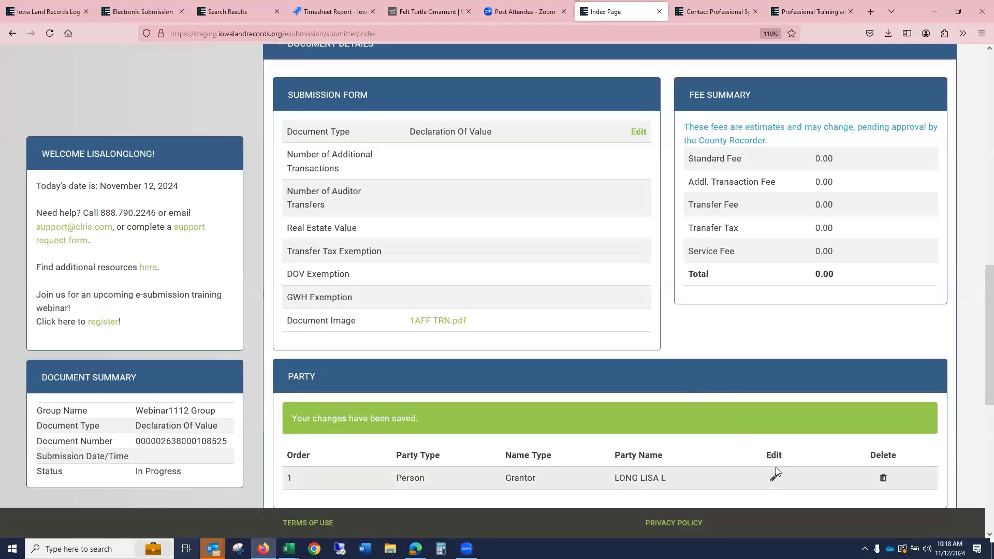
left_click(773, 455)
left_click(513, 252)
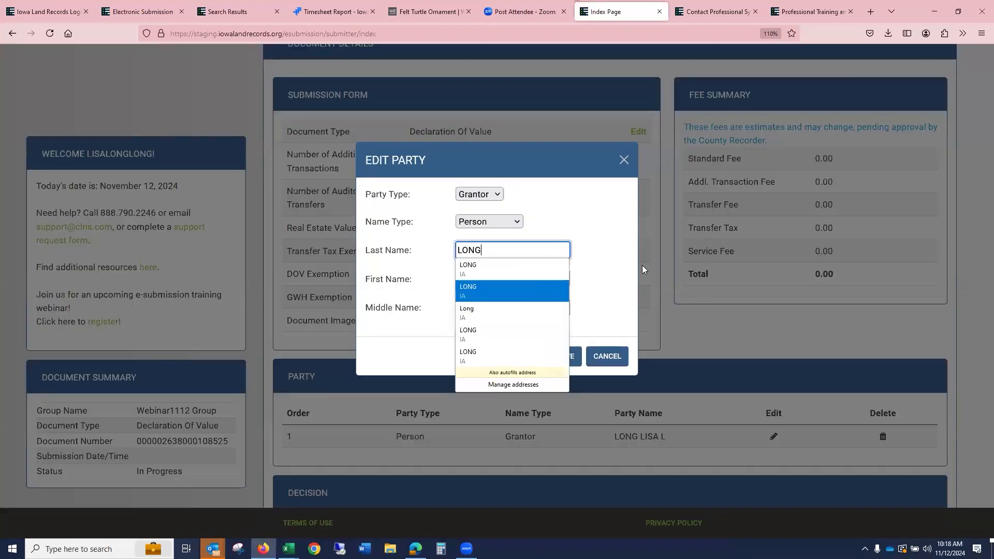
left_click(675, 293)
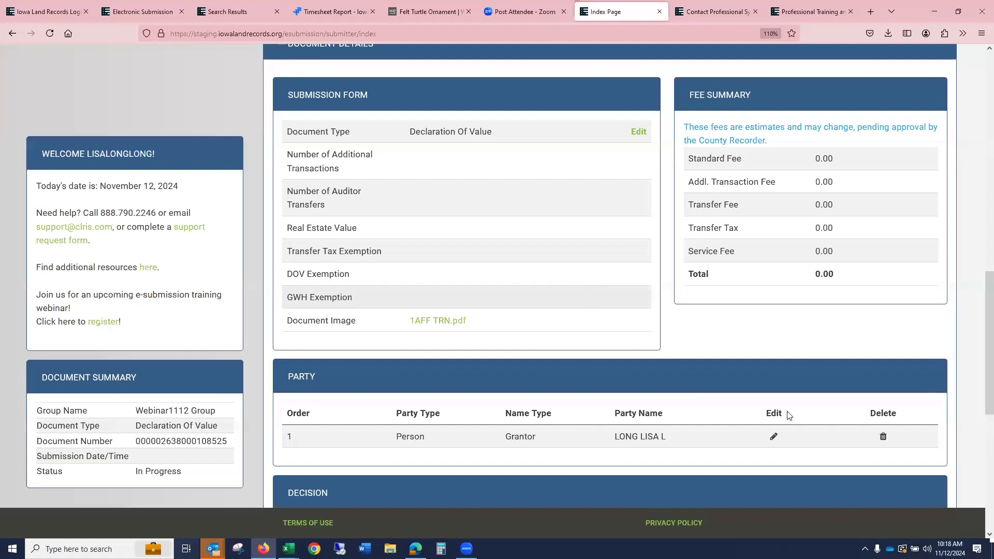
- Edit the grantor party, replace the first name with a different name, and save it
left_click(773, 437)
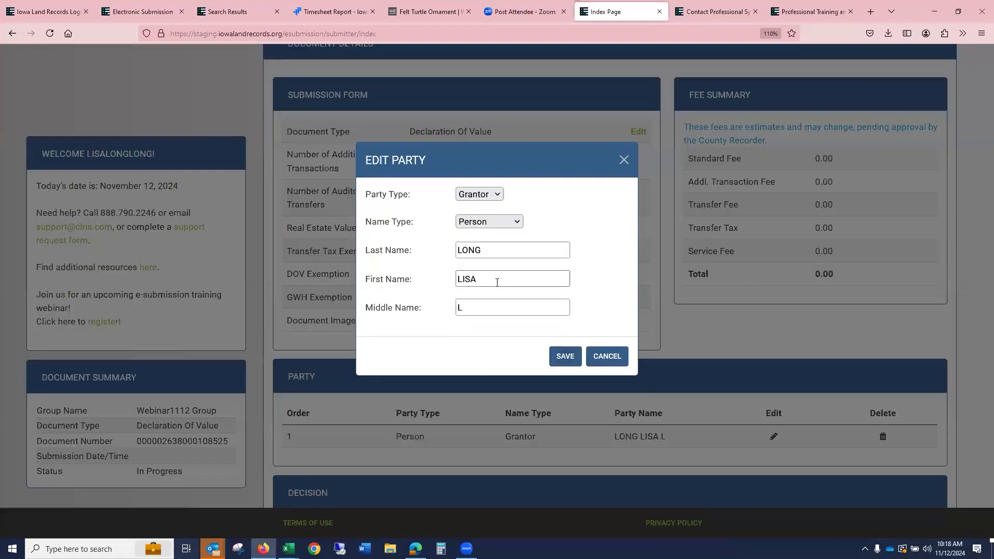
left_click_drag(497, 282, 358, 284)
type("JANE")
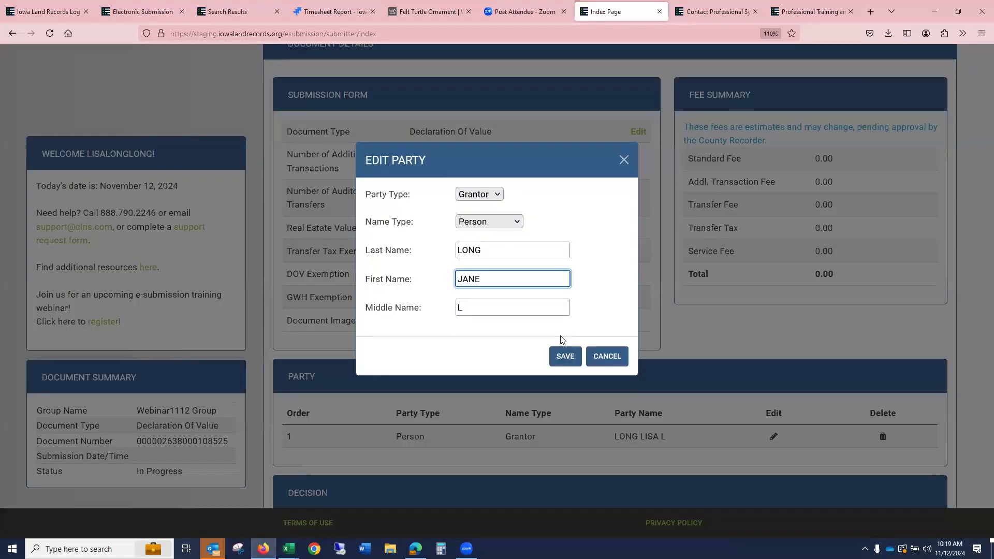
left_click(566, 360)
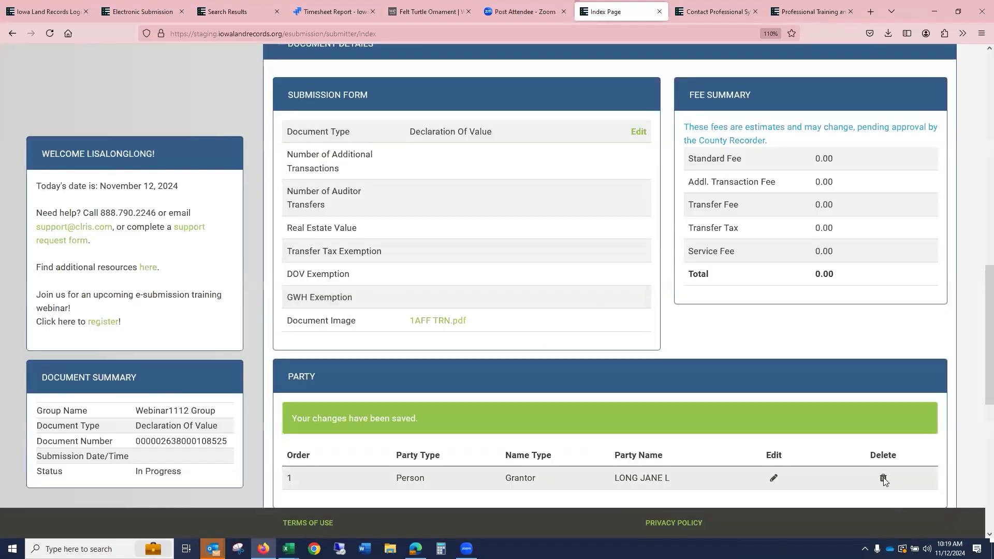
- Delete the grantor party, then add a new grantor party by autofilling the saved person's name and save it
left_click(883, 478)
scroll(776, 325, "down", 3)
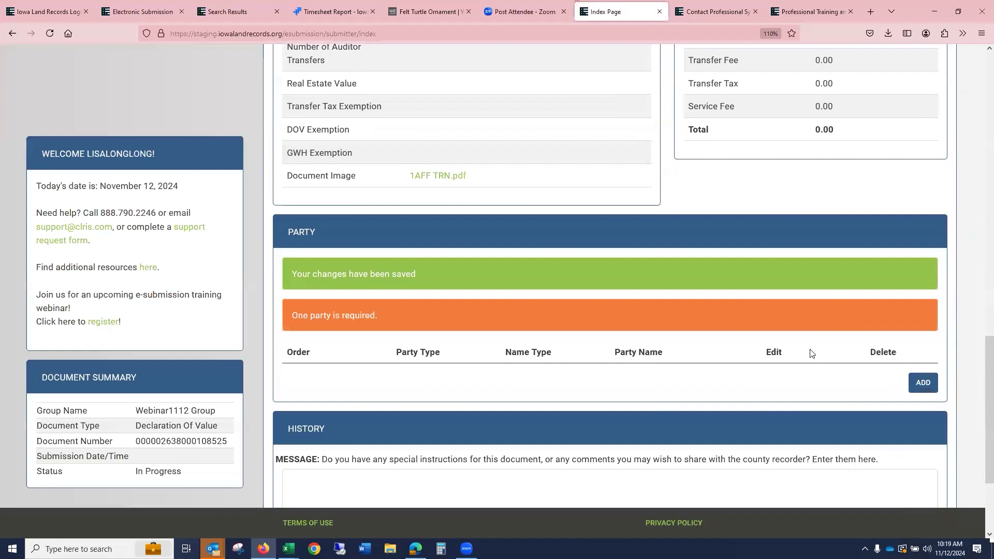
left_click(921, 382)
left_click(506, 250)
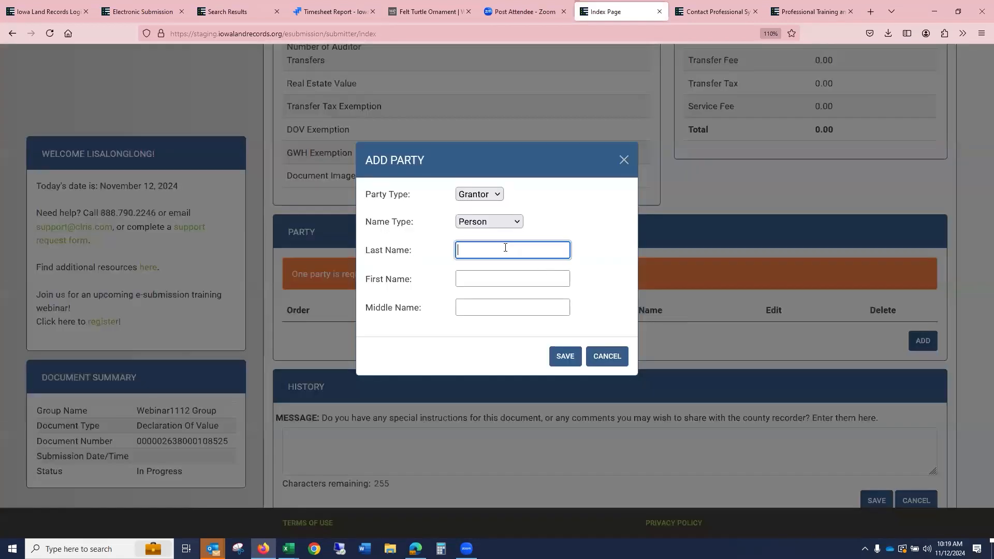
type("LON")
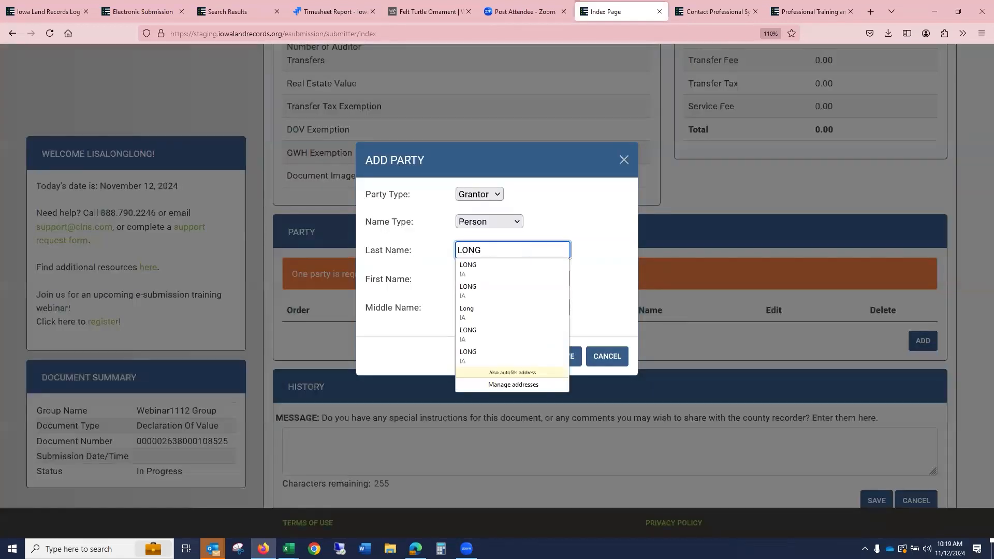
type("G")
left_click(511, 269)
left_click(571, 358)
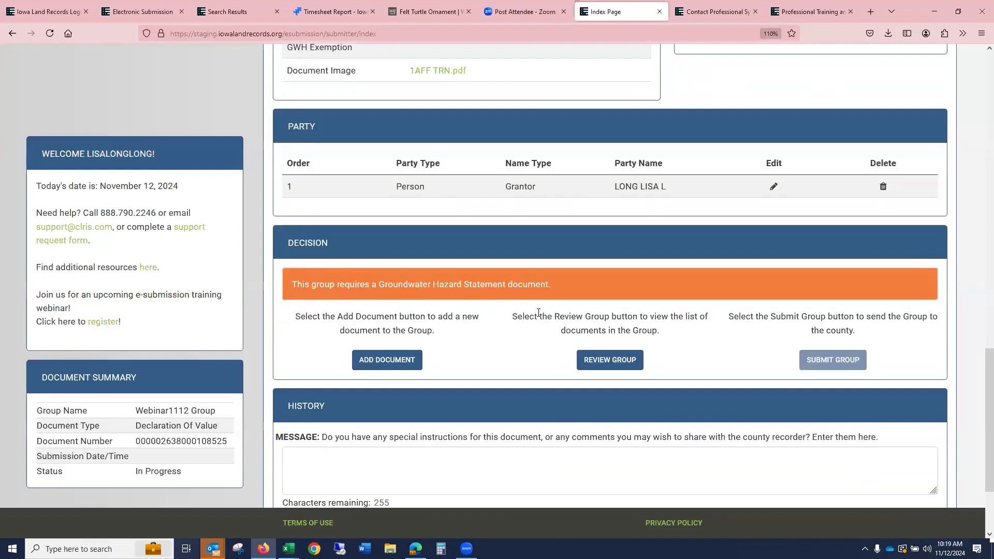
- Add a Groundwater Hazard Statement document, attach 1DOV.pdf as its image, and save it
left_click(397, 364)
left_click(449, 229)
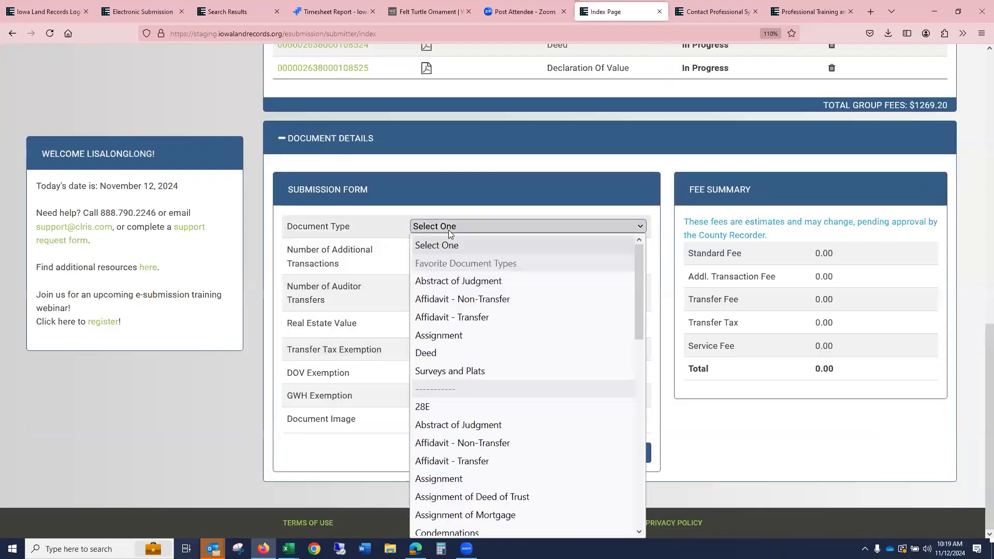
key("g")
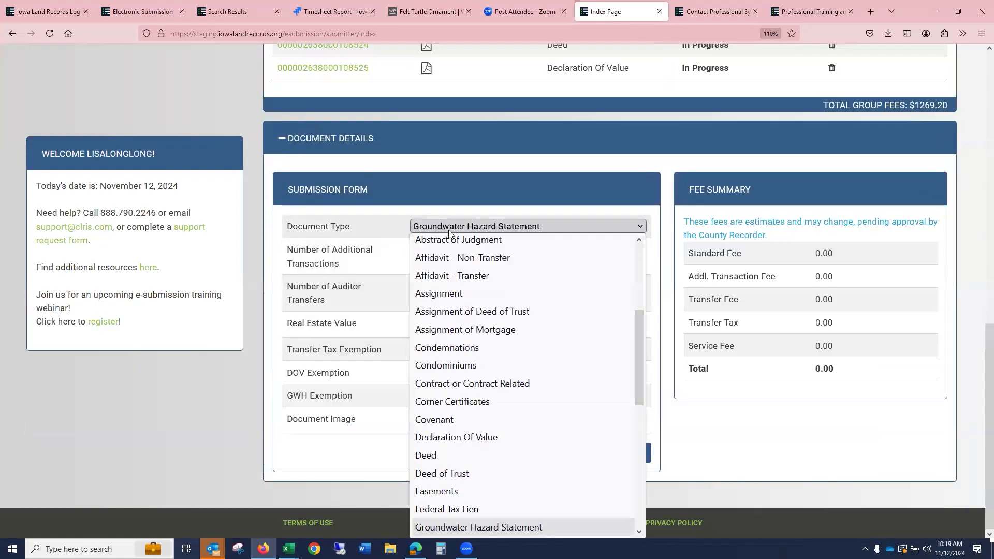
left_click(513, 529)
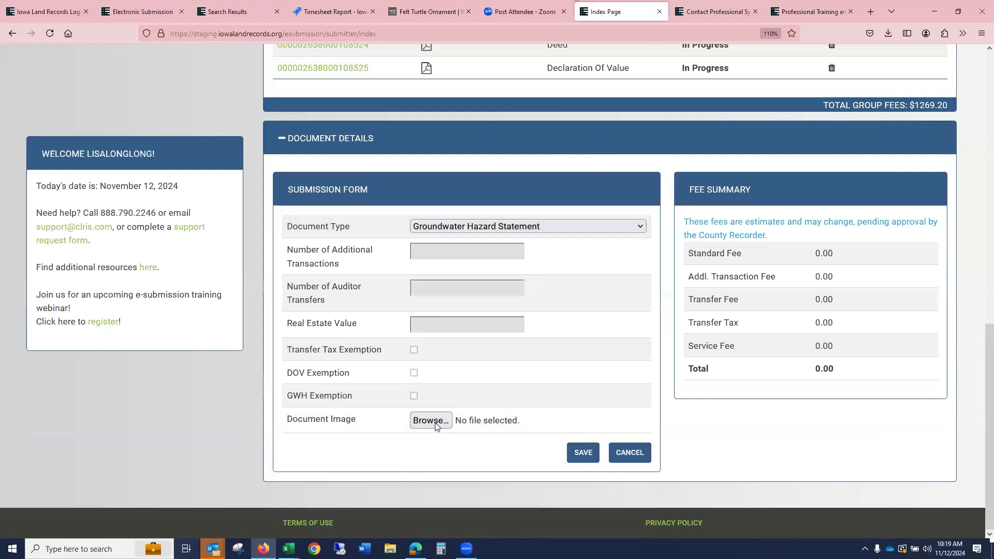
left_click(448, 421)
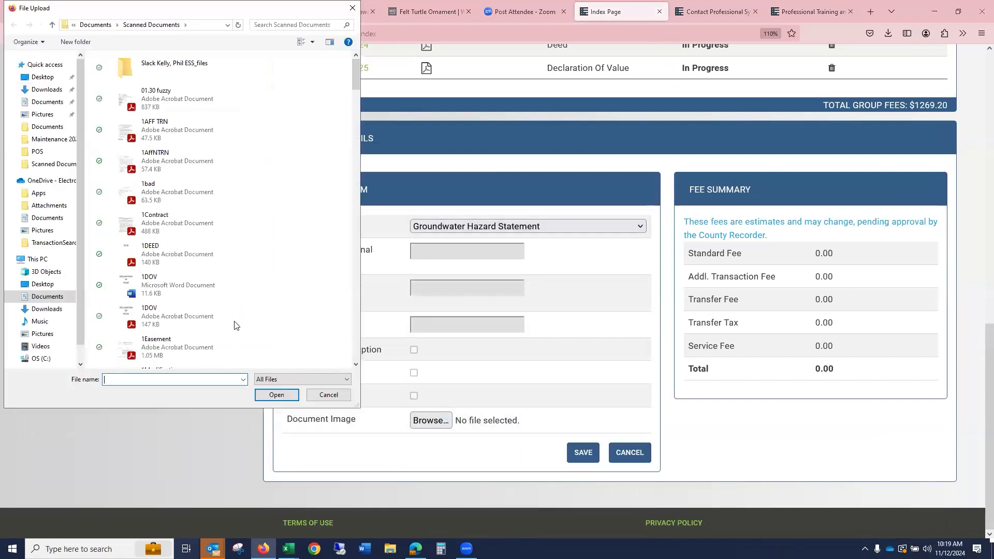
left_click(233, 326)
left_click(284, 395)
left_click(583, 454)
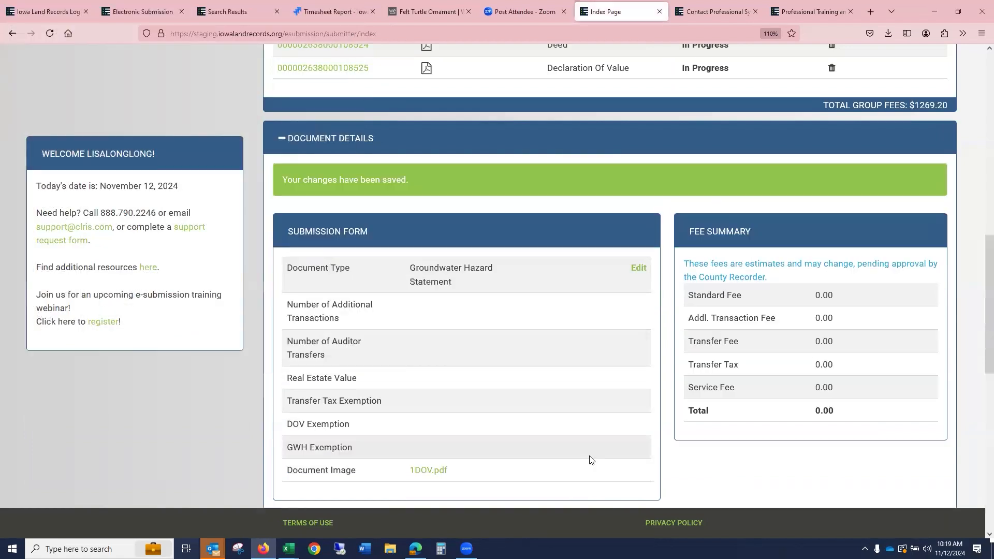
- Open the group review to examine the list of documents in the group
scroll(855, 293, "down", 4)
scroll(853, 291, "down", 2)
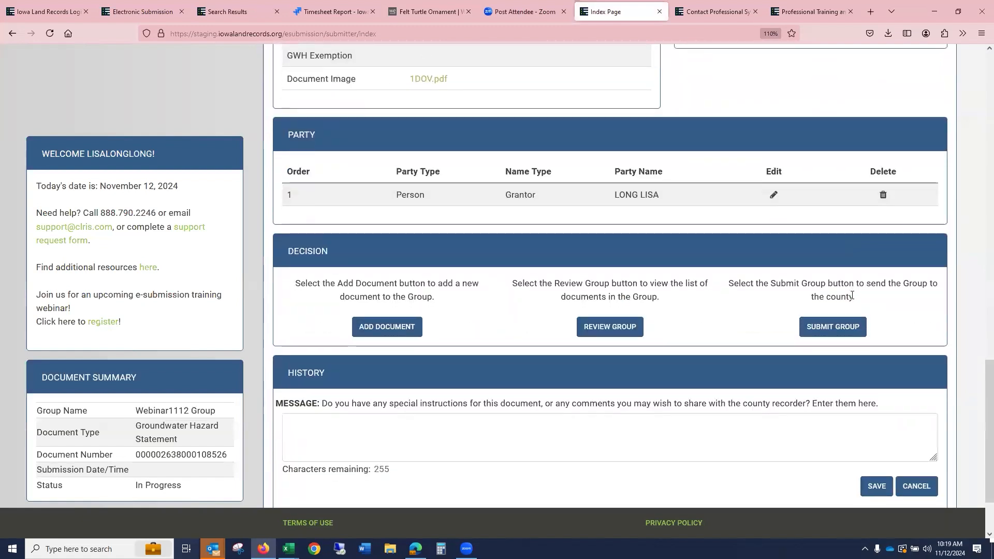
left_click(624, 334)
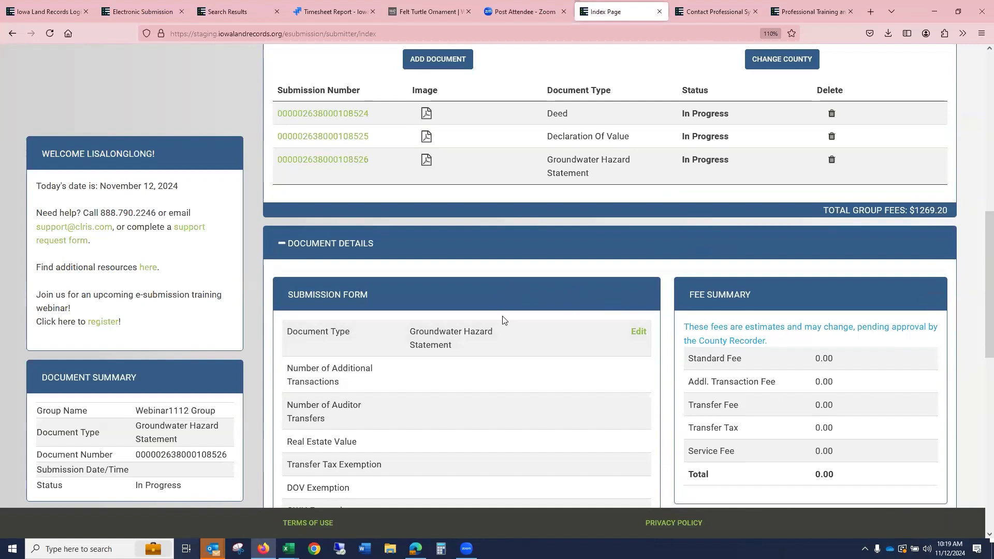
- Add a Power of Attorney document and try to save it without an attached image
left_click(438, 59)
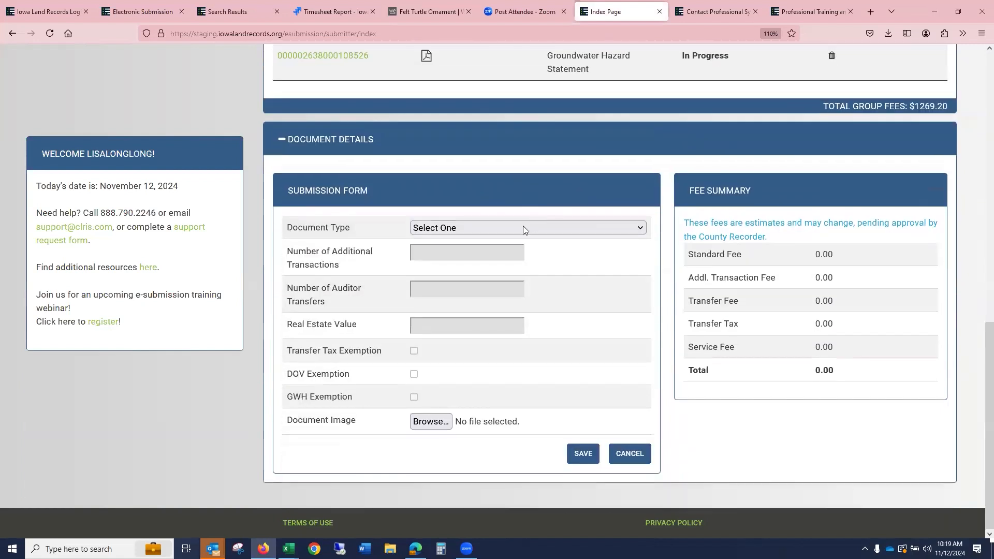
left_click(518, 227)
key("p")
key("o")
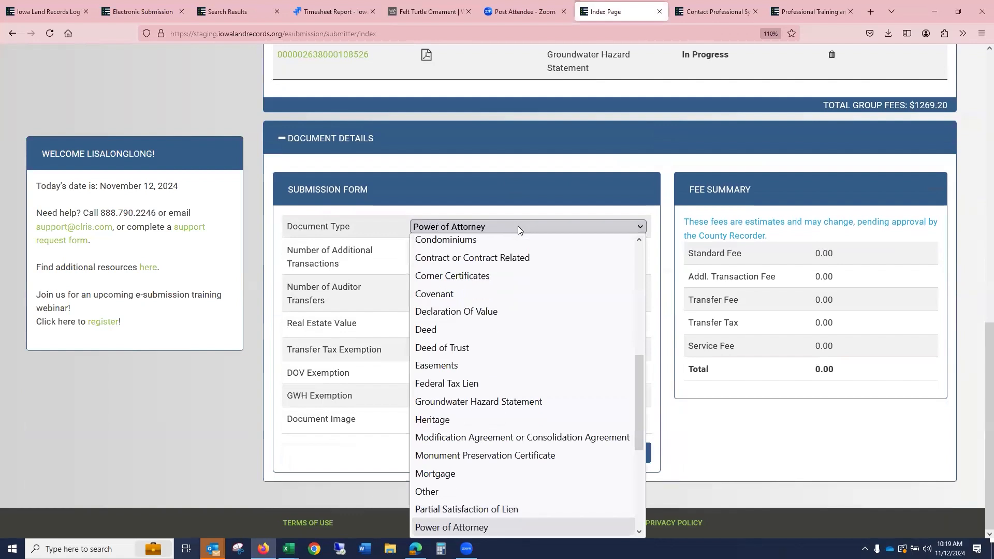
left_click(455, 527)
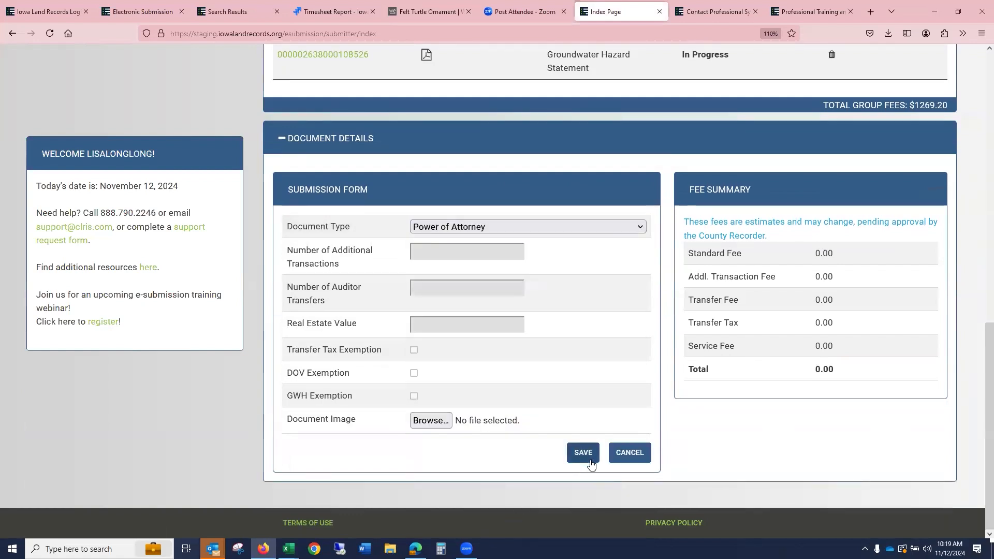
left_click(590, 456)
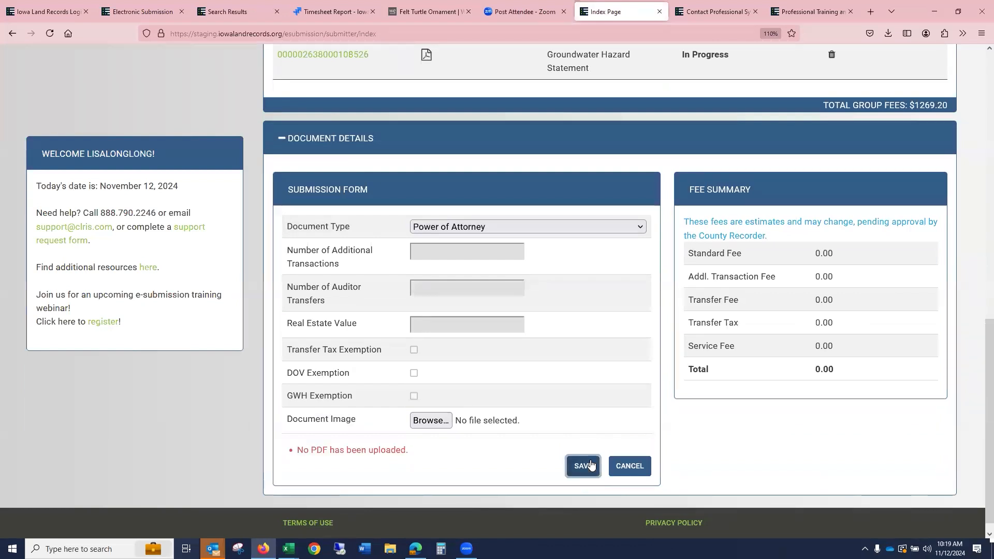
- Attach 1DOV.pdf as the Power of Attorney document image and save the document
left_click(447, 420)
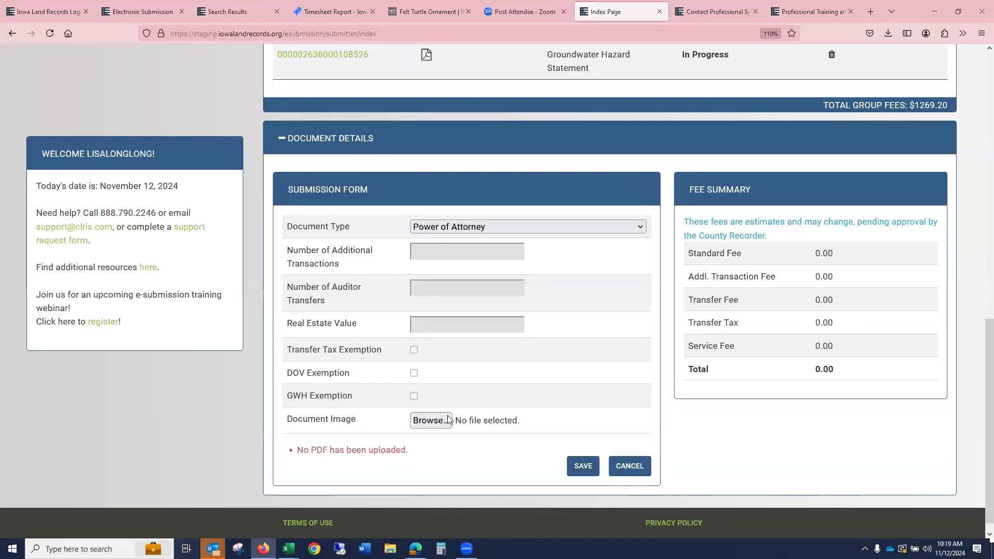
left_click(197, 323)
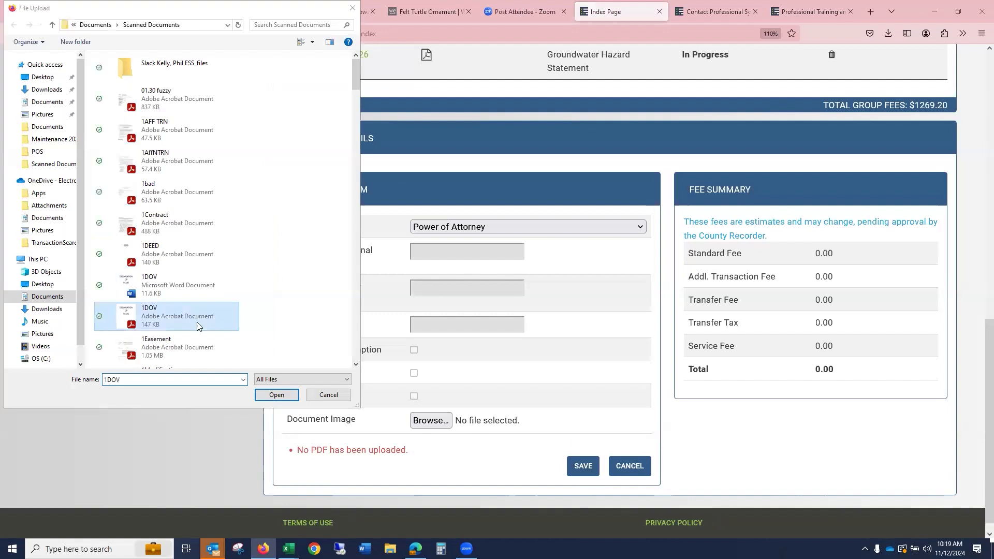
left_click(279, 395)
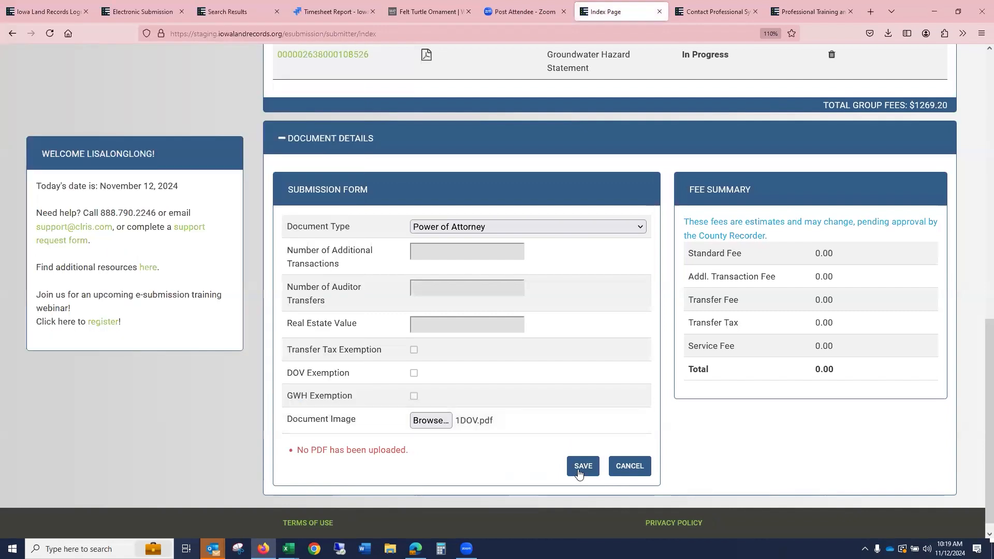
left_click(579, 471)
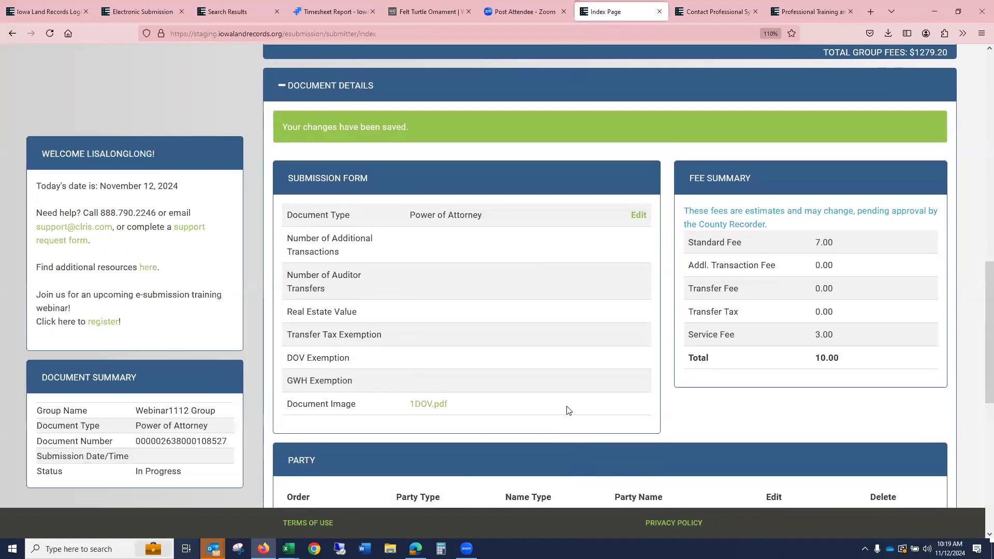
scroll(588, 386, "up", 10)
scroll(588, 385, "down", 3)
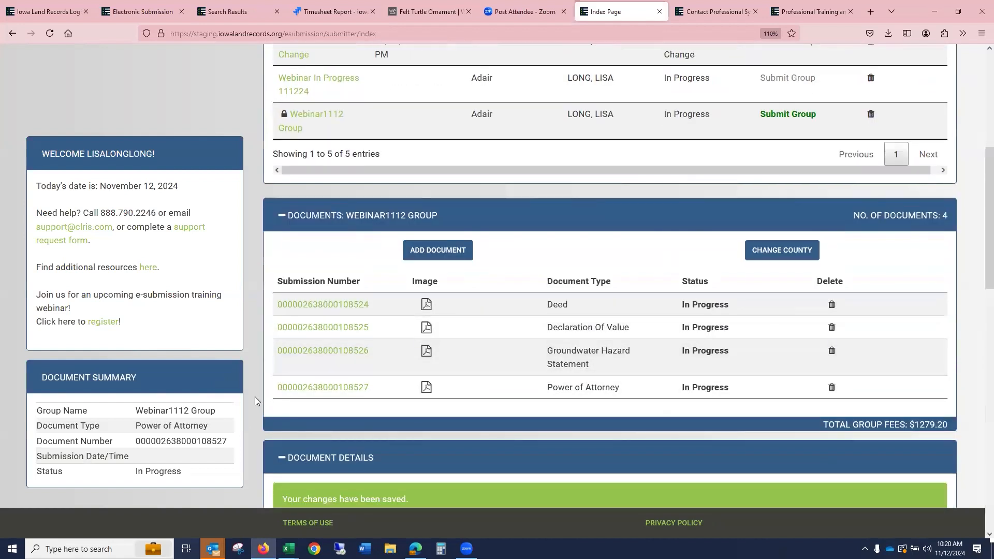
- Open the Power of Attorney document and move it to the top of the group's document list
left_click(294, 388)
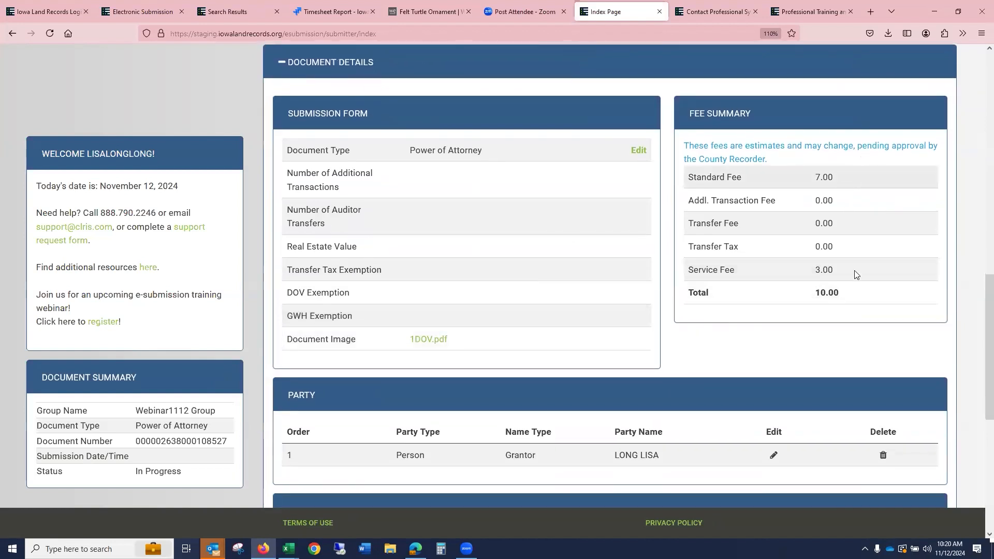
scroll(860, 275, "up", 3)
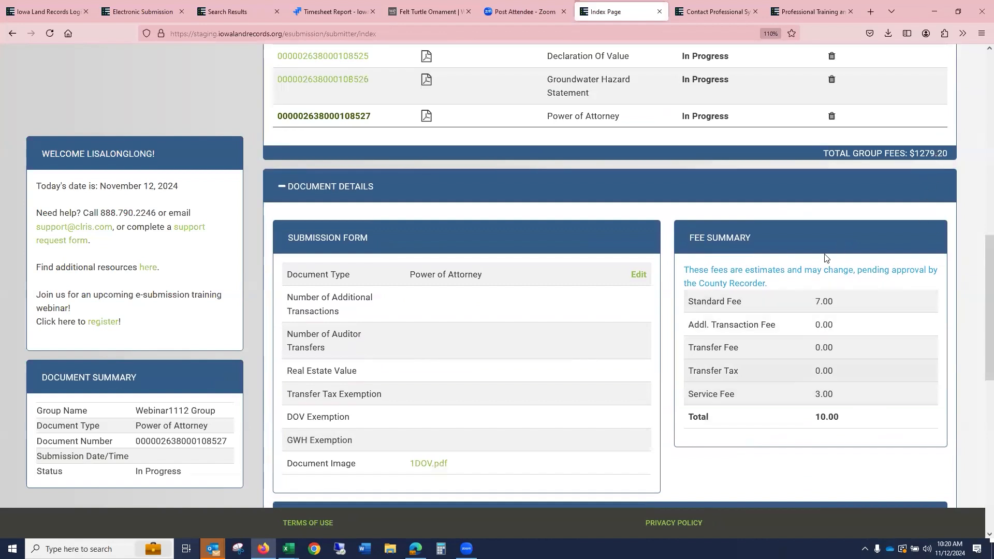
scroll(760, 359, "up", 3)
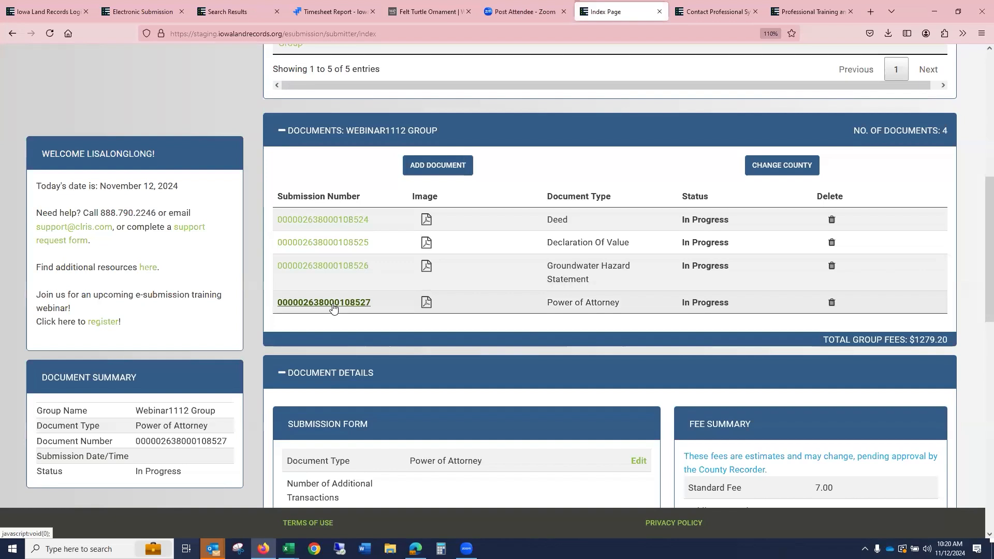
left_click_drag(333, 307, 344, 219)
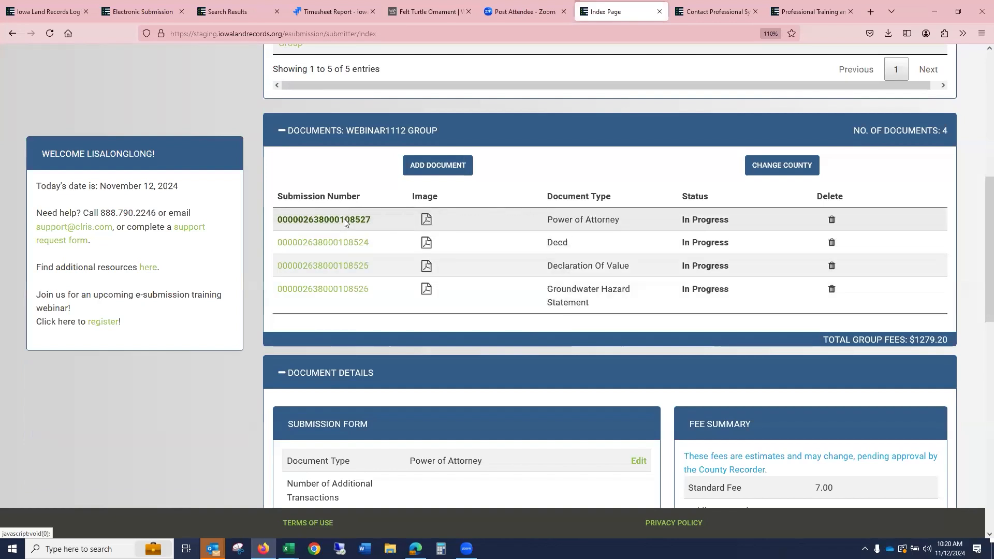
scroll(344, 218, "down", 5)
scroll(413, 253, "up", 5)
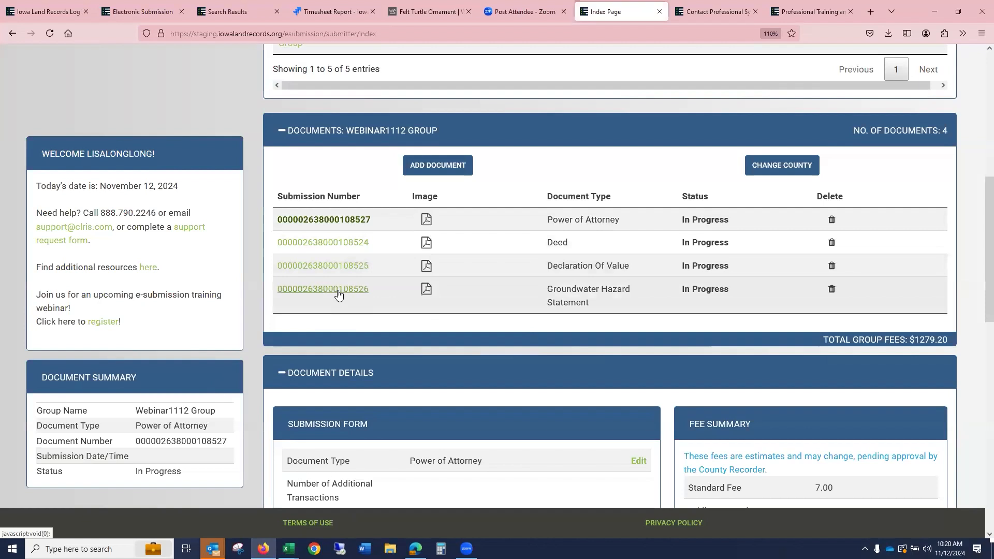
- Move the Groundwater Hazard Statement above the Declaration of Value and open its details
left_click_drag(338, 289, 350, 258)
left_click(351, 259)
scroll(531, 259, "up", 10)
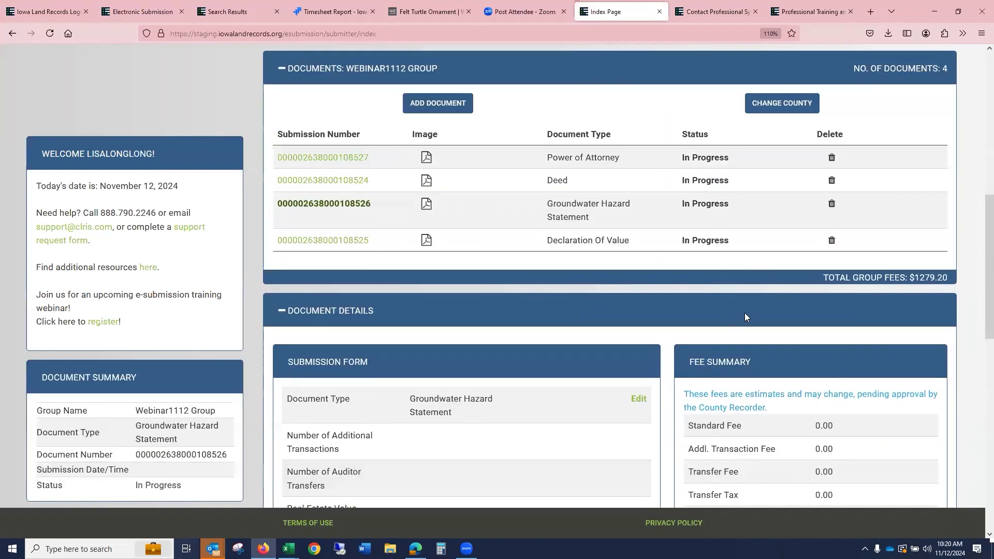
scroll(751, 314, "up", 4)
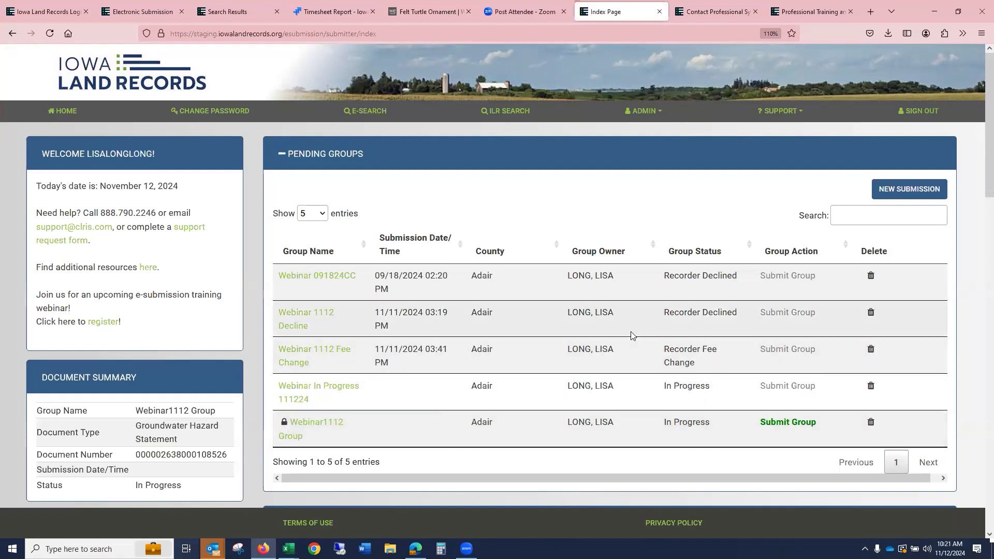
scroll(631, 336, "down", 6)
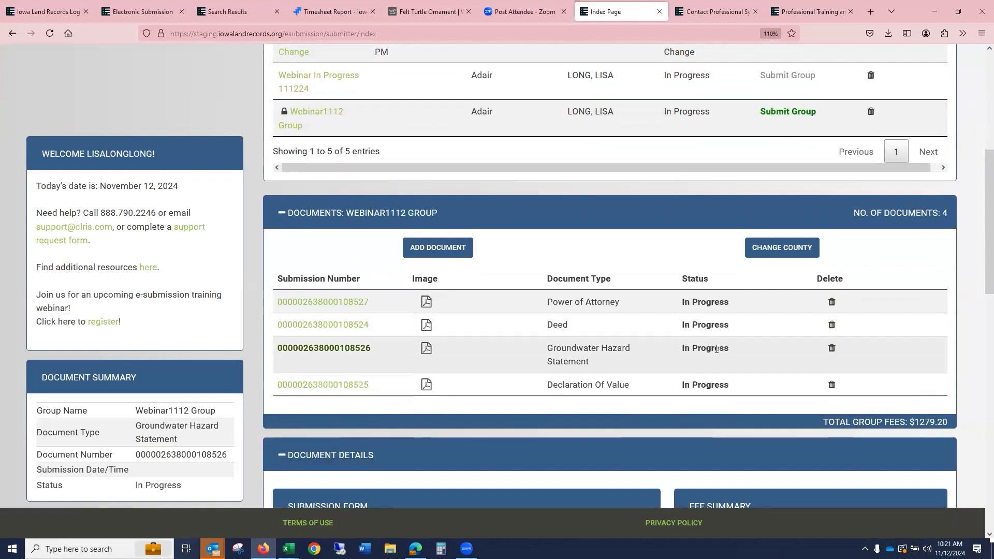
- Change the Webinar1112 Group's county to Adams
left_click(782, 250)
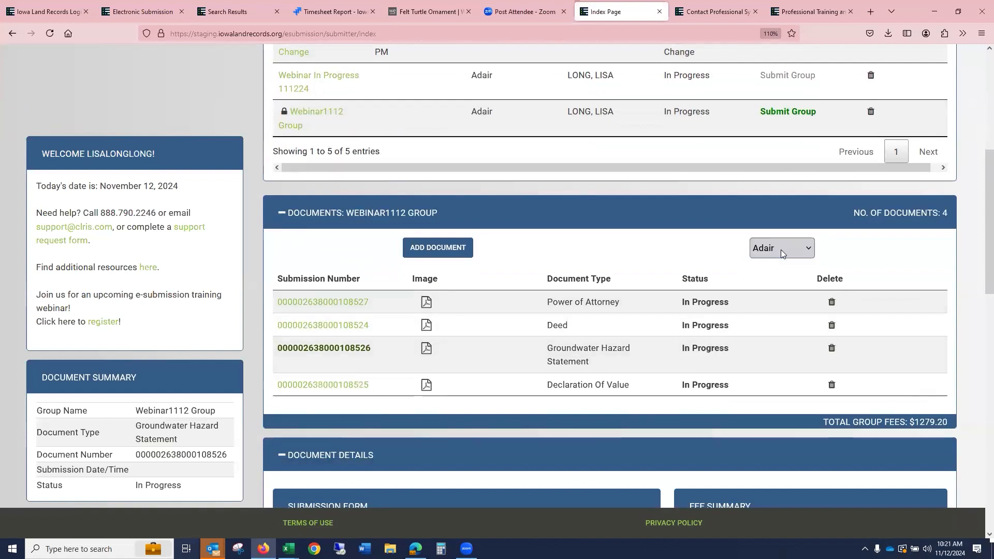
left_click(808, 248)
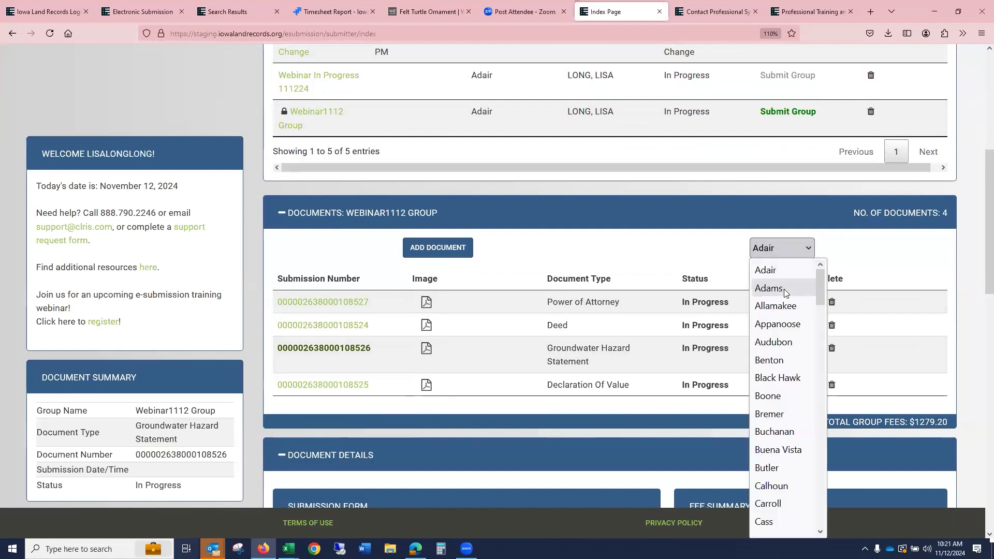
left_click(784, 288)
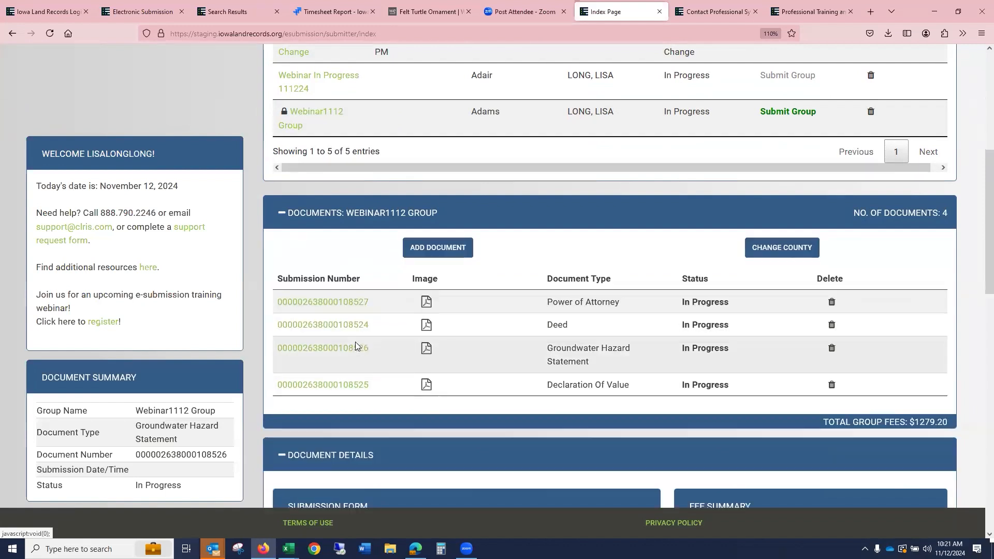
- Submit the Webinar1112 Group to the county
left_click(870, 113)
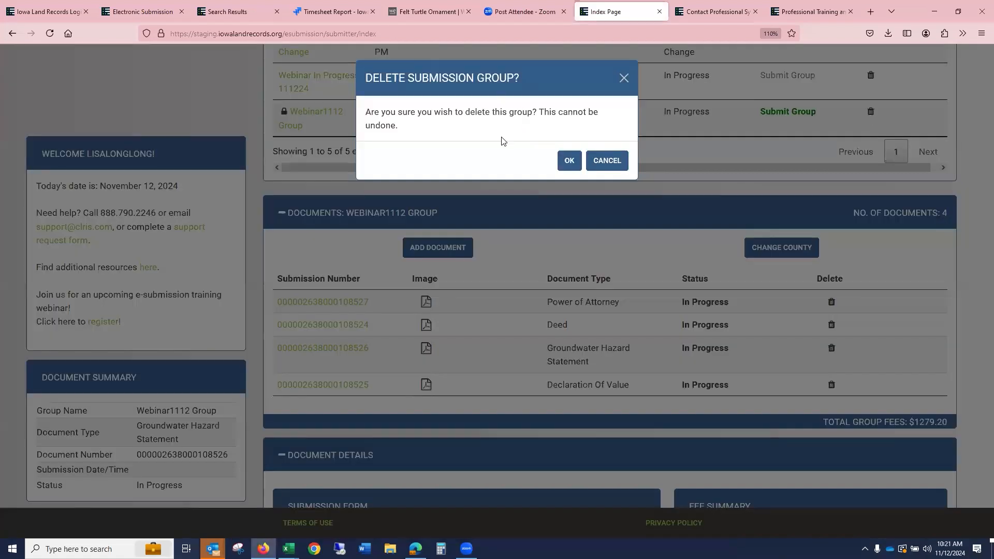
left_click(610, 162)
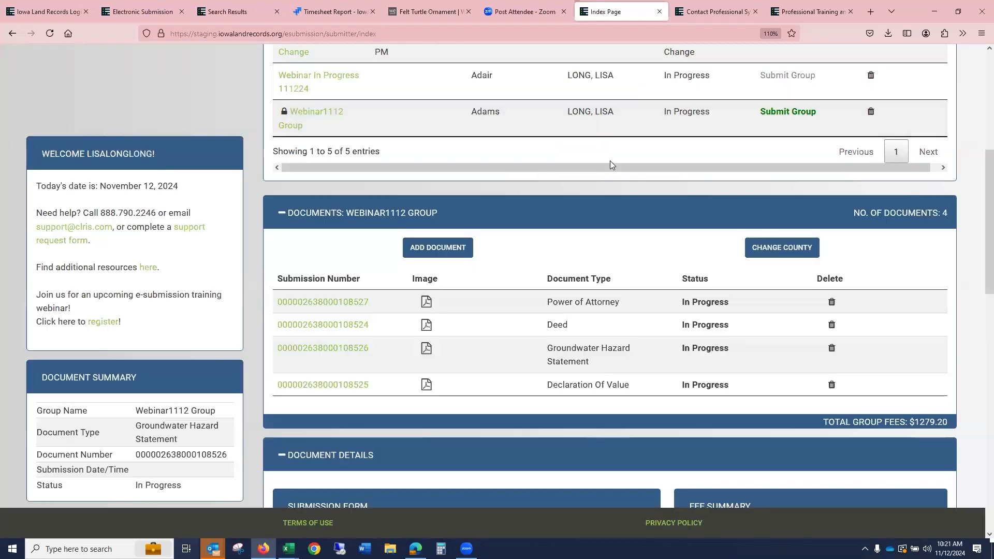
scroll(504, 267, "up", 1)
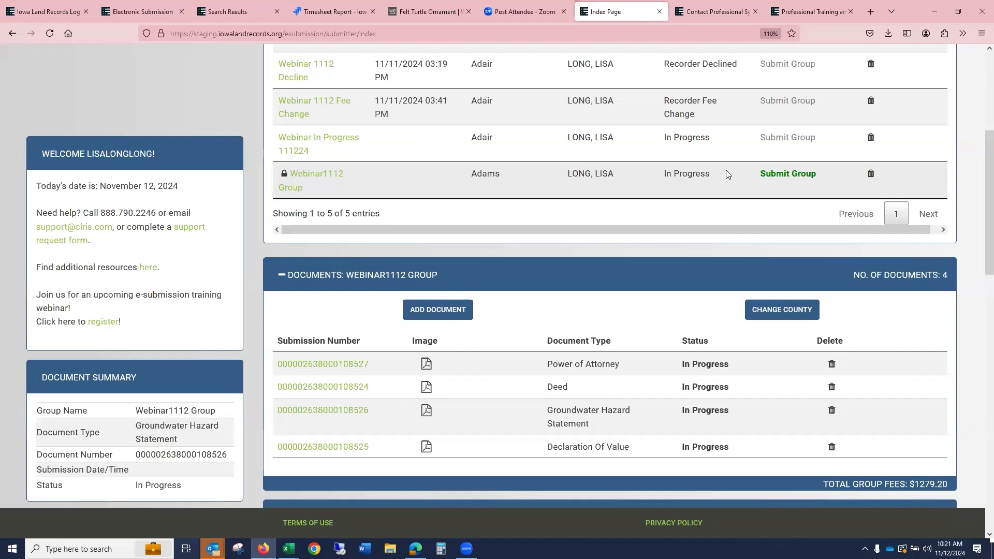
left_click(789, 175)
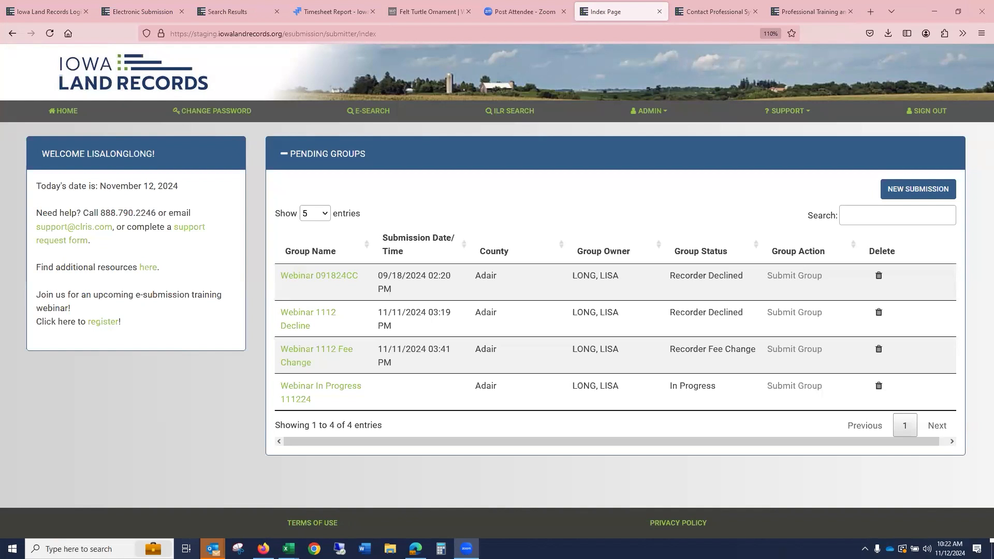
- Create a new submission group for Adair county named QCD
left_click(901, 190)
left_click(508, 144)
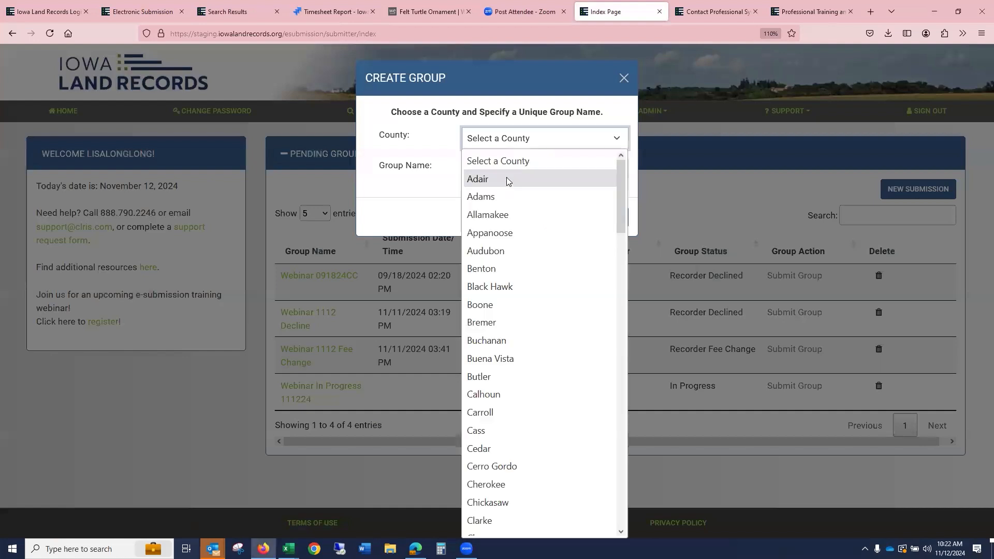
left_click(507, 179)
left_click(508, 171)
type("qc")
key("BackSpace")
key("BackSpace")
type("qcd")
key("BackSpace")
key("BackSpace")
key("BackSpace")
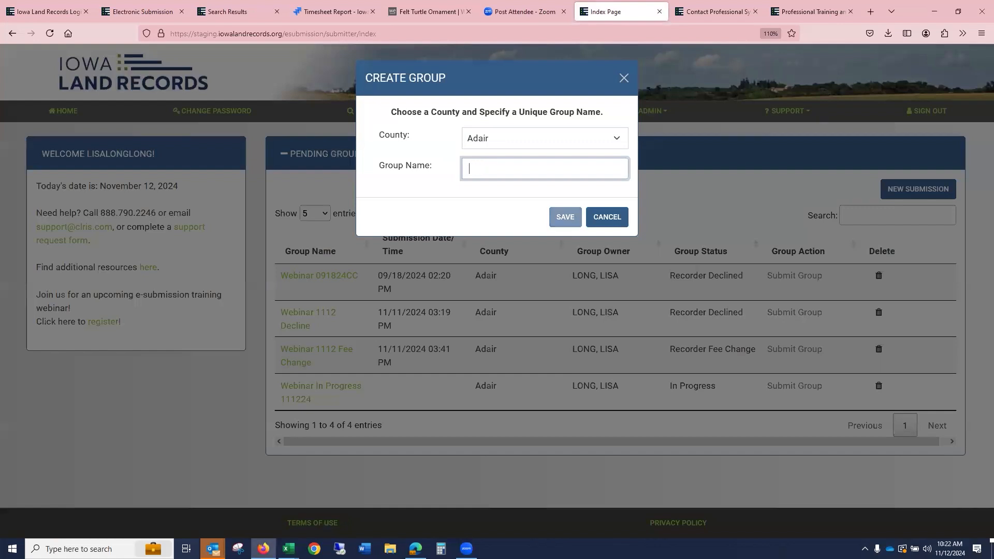
type("QCD")
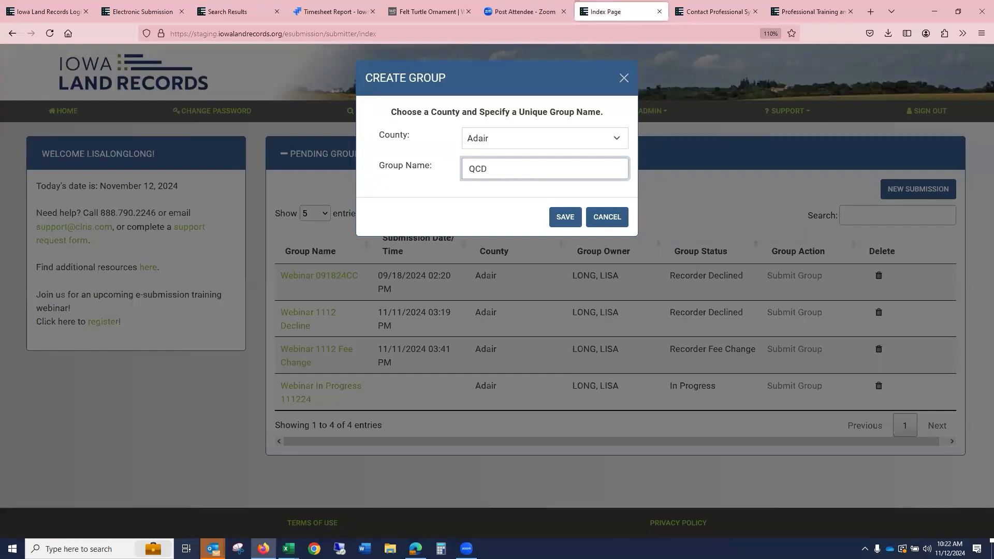
left_click(564, 217)
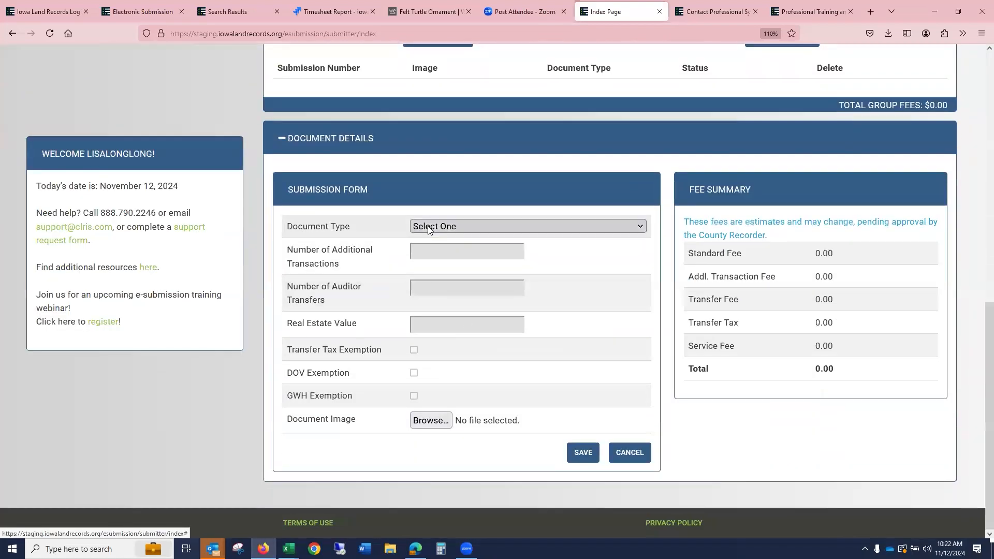
- Set the new document's type to Quit Claim Deed with a real estate value of 1.00
left_click(430, 227)
scroll(499, 331, "down", 10)
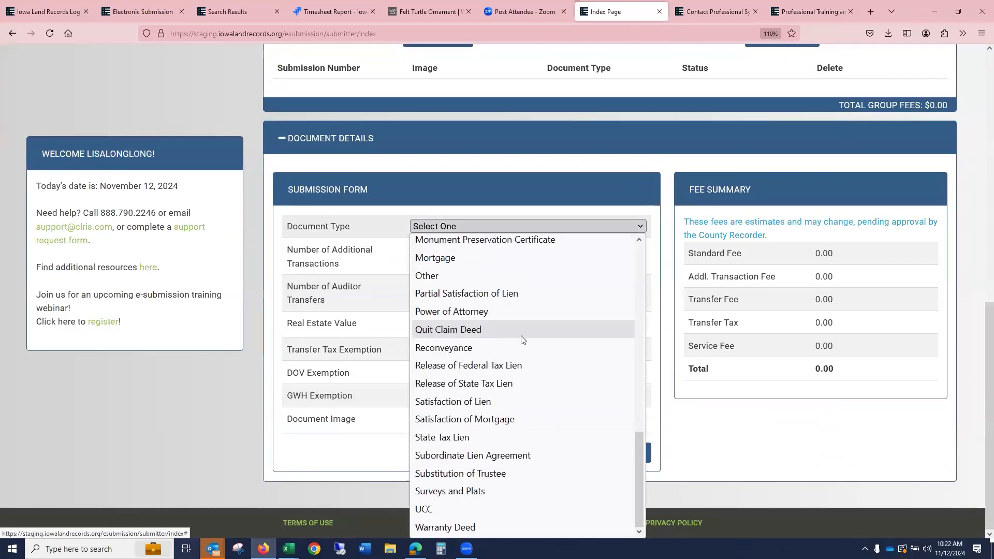
left_click(534, 334)
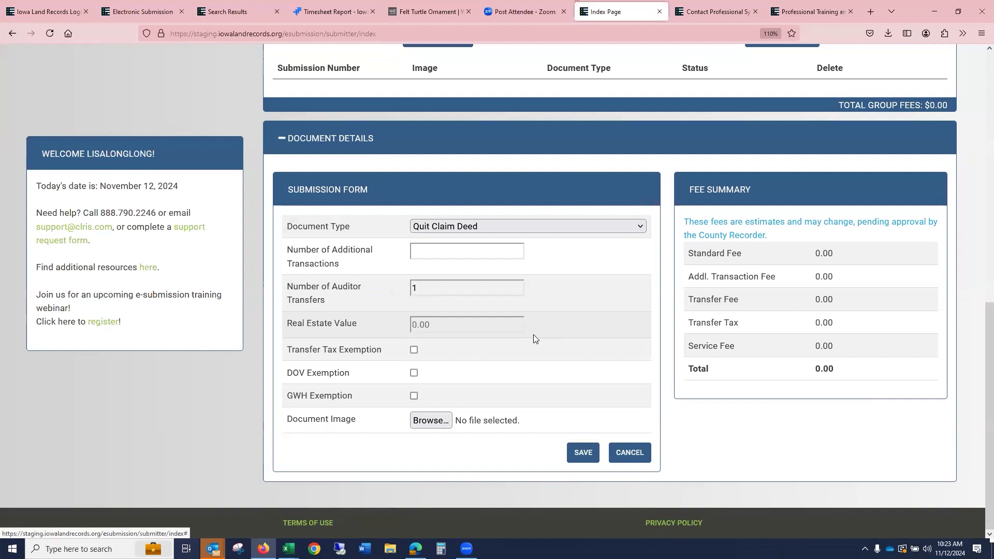
left_click(428, 288)
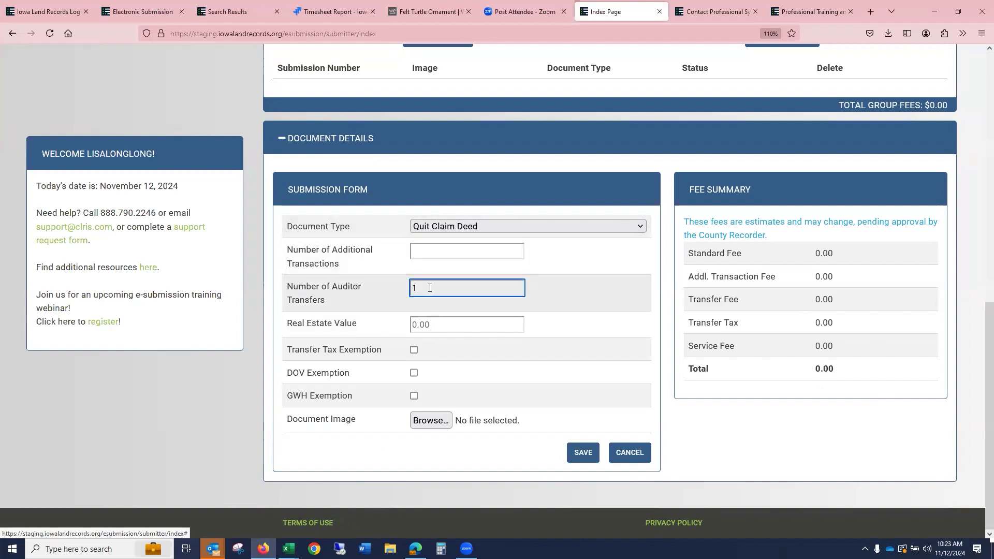
left_click(454, 325)
type("100")
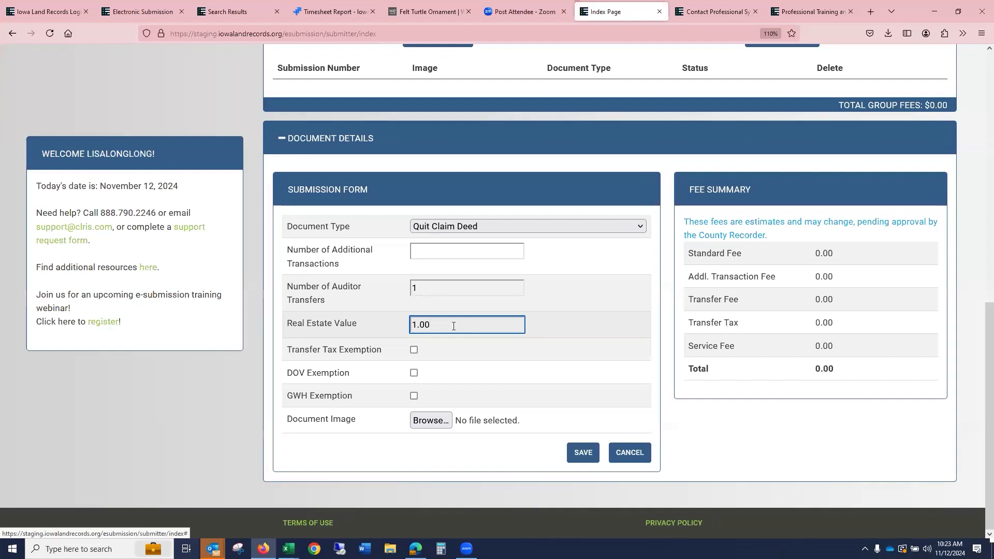
- Mark the DOV exemption, attach 1DEED.pdf as the document image, and save the document
left_click(414, 373)
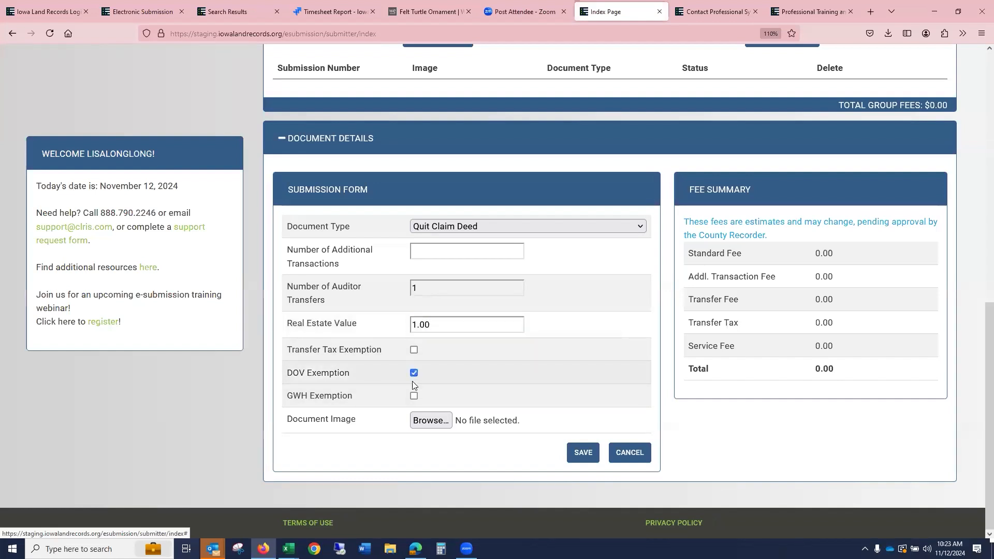
left_click(414, 395)
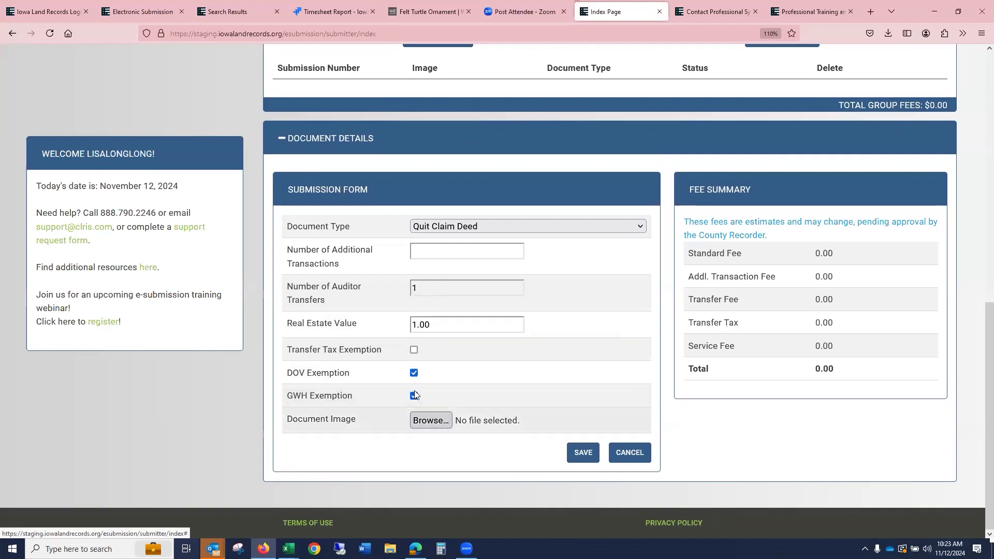
left_click(413, 395)
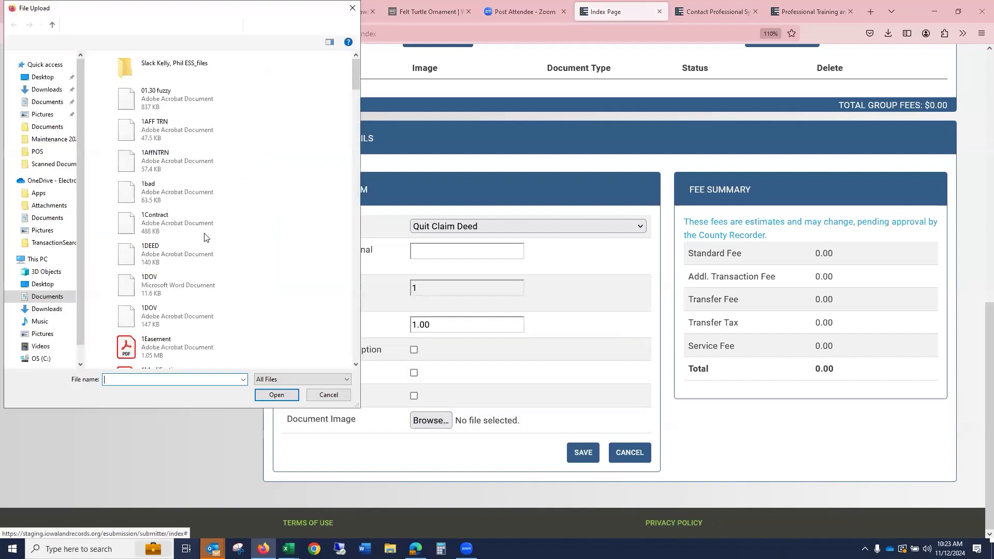
left_click(192, 259)
left_click(277, 396)
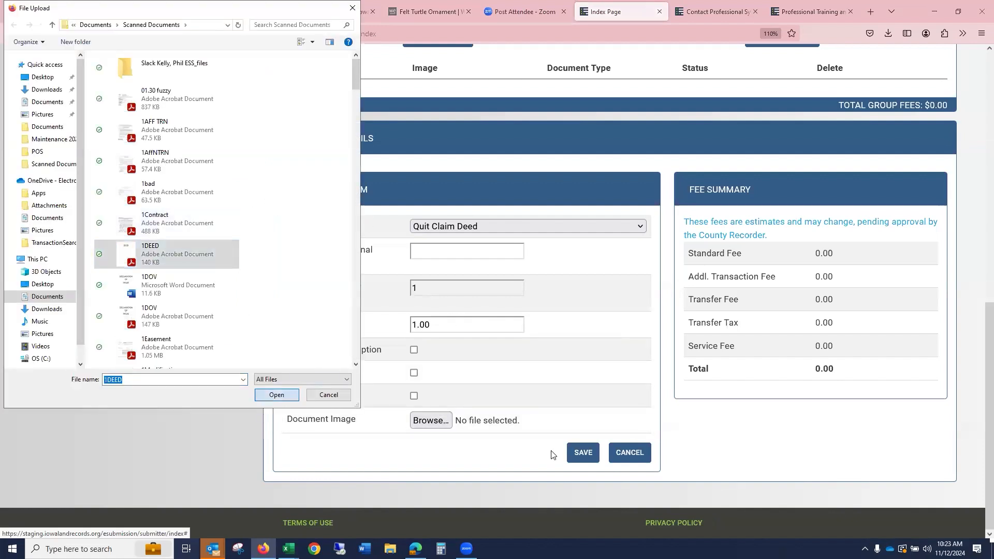
left_click(583, 453)
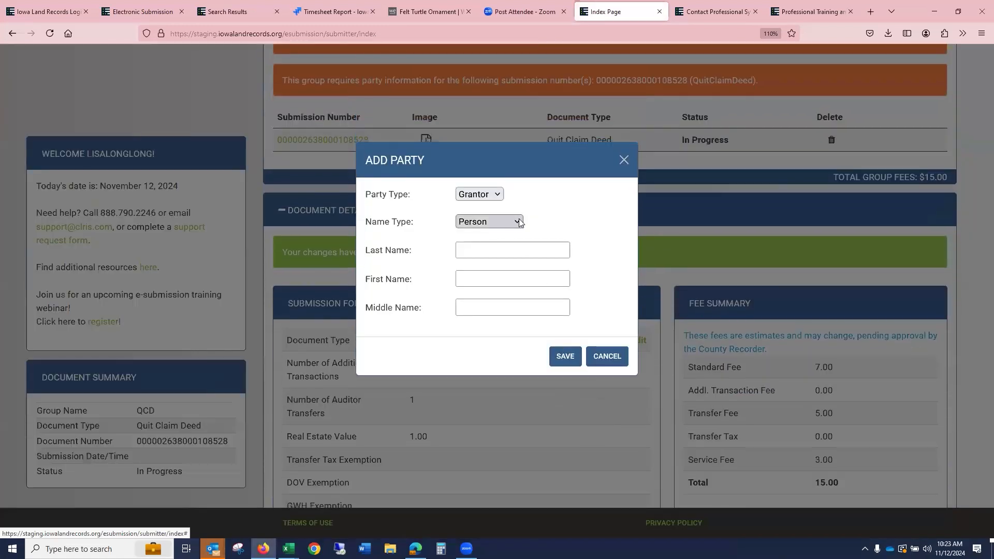
- Add an Organization grantor party named BANK OF THE NW to the deed
left_click(517, 220)
left_click(518, 257)
left_click(516, 262)
type("BANK ODF")
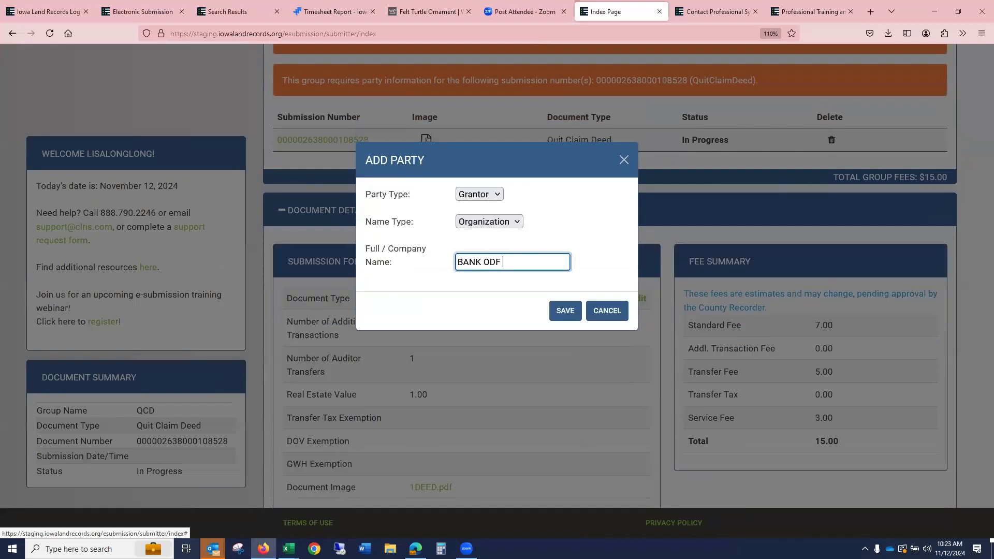
key("BackSpace")
key("BackSpace")
type("F THE NW")
left_click(564, 313)
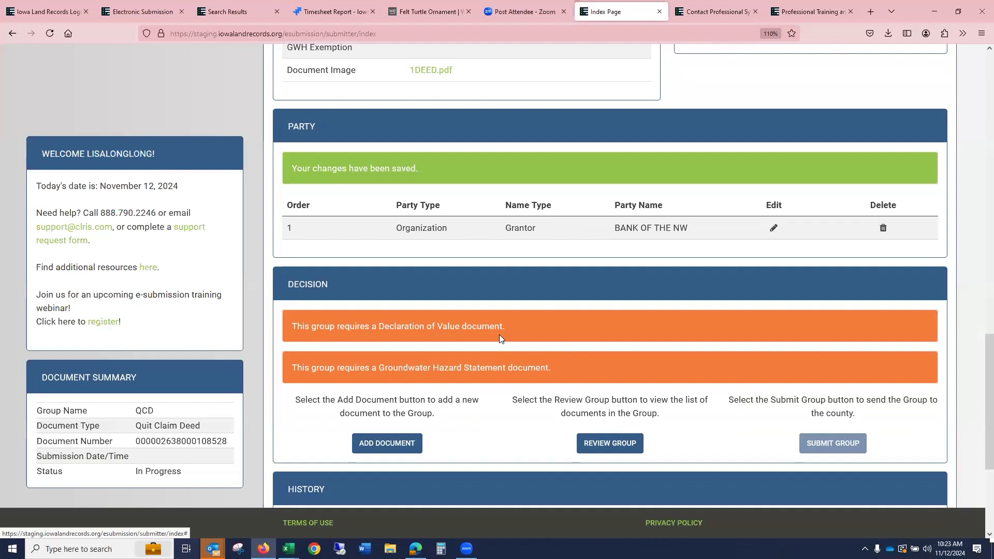
- Edit the Quit Claim Deed to also mark the GWH exemption and save it
scroll(500, 335, "up", 6)
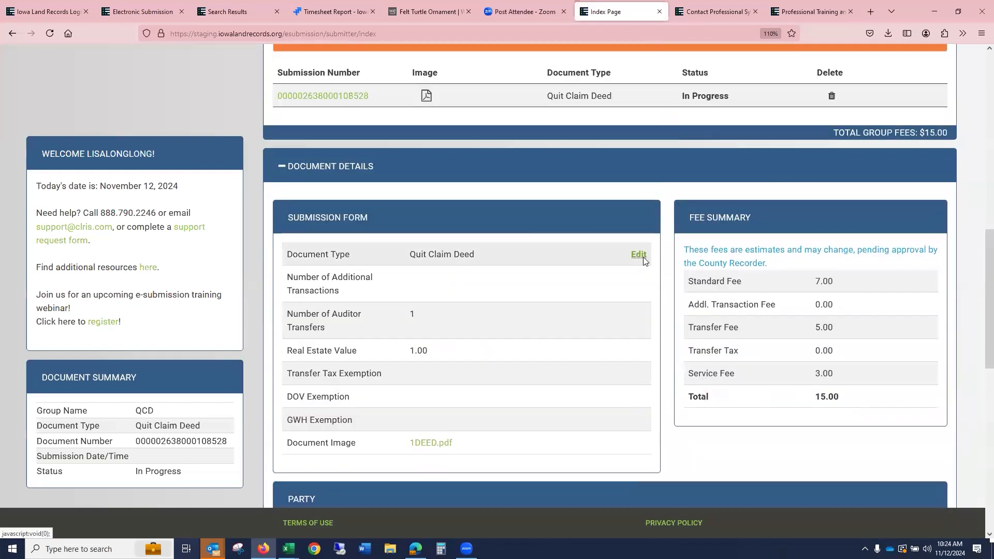
left_click(642, 258)
left_click(414, 297)
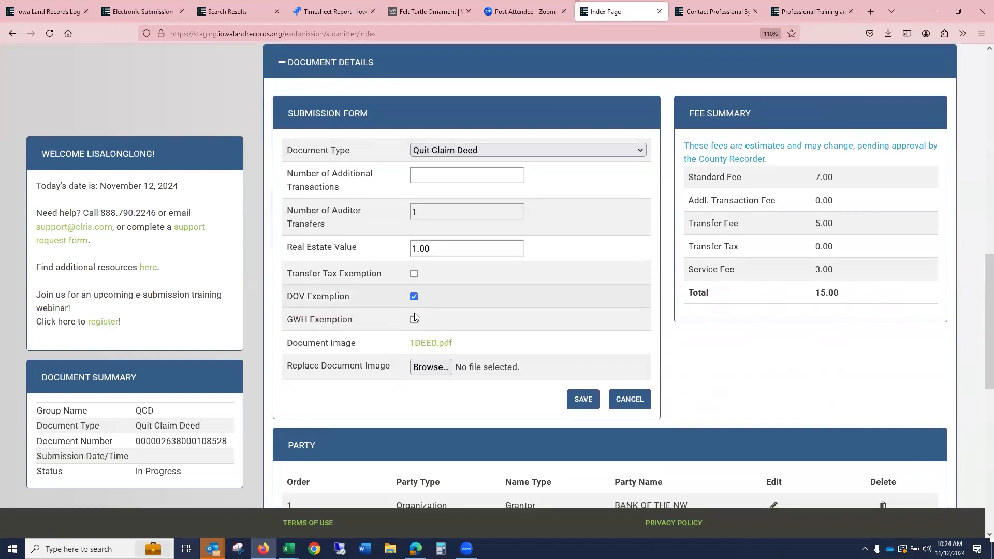
left_click(414, 320)
left_click(583, 400)
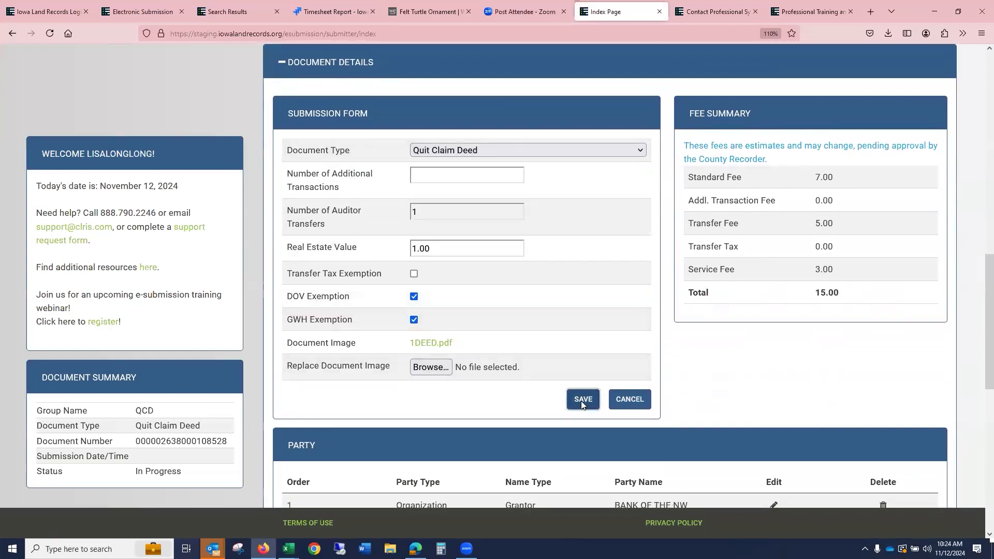
- Add a new Deed document to the QCD group with a real estate value of 100,000.00
scroll(565, 308, "up", 10)
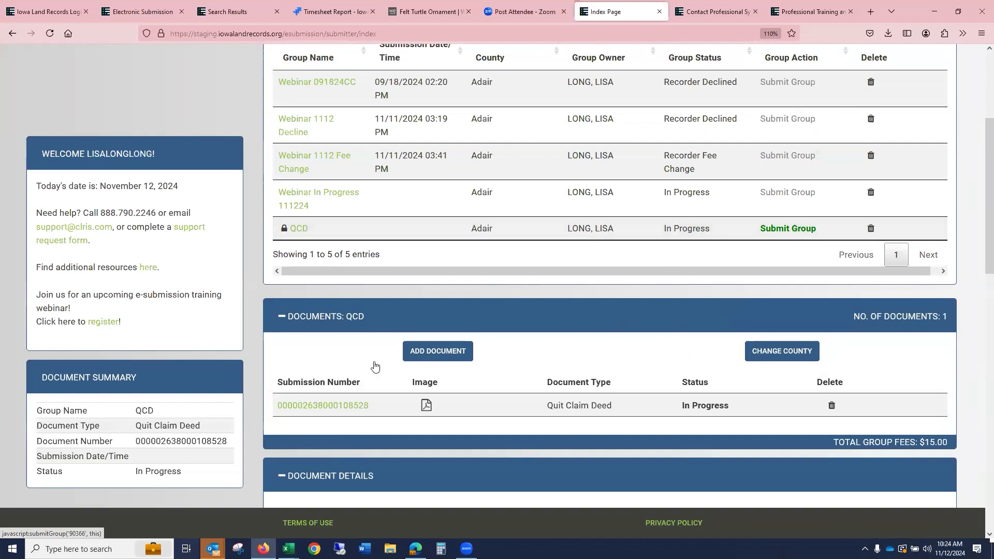
left_click(441, 350)
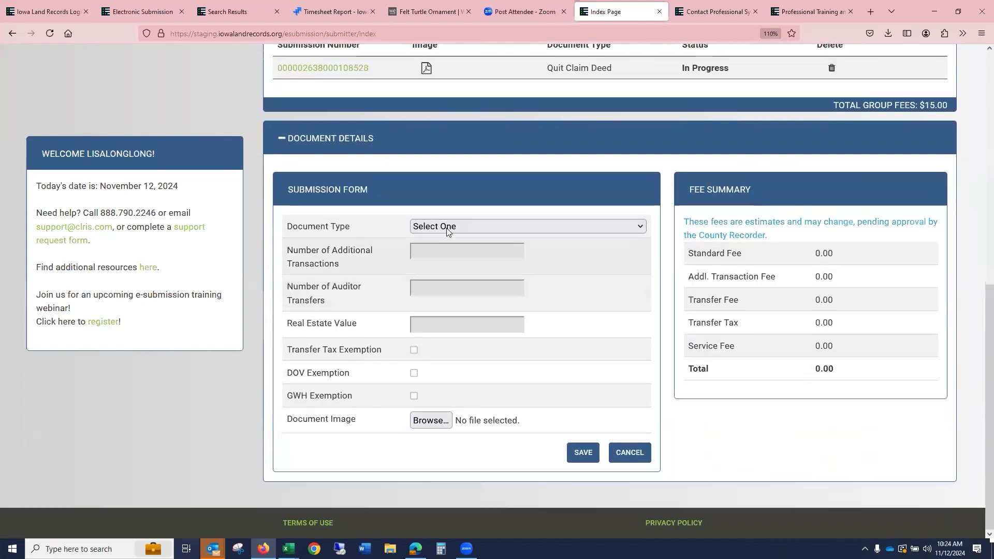
left_click(447, 227)
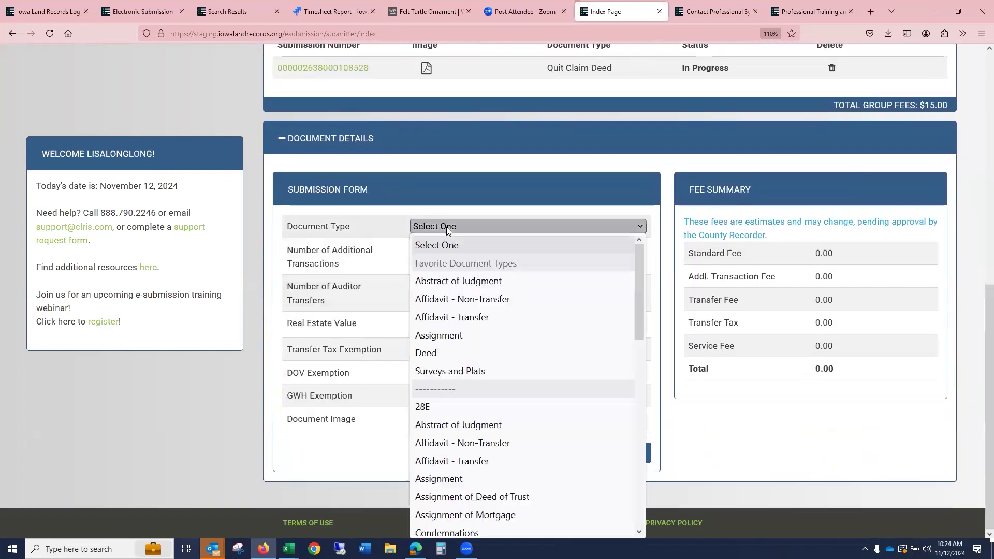
left_click(490, 353)
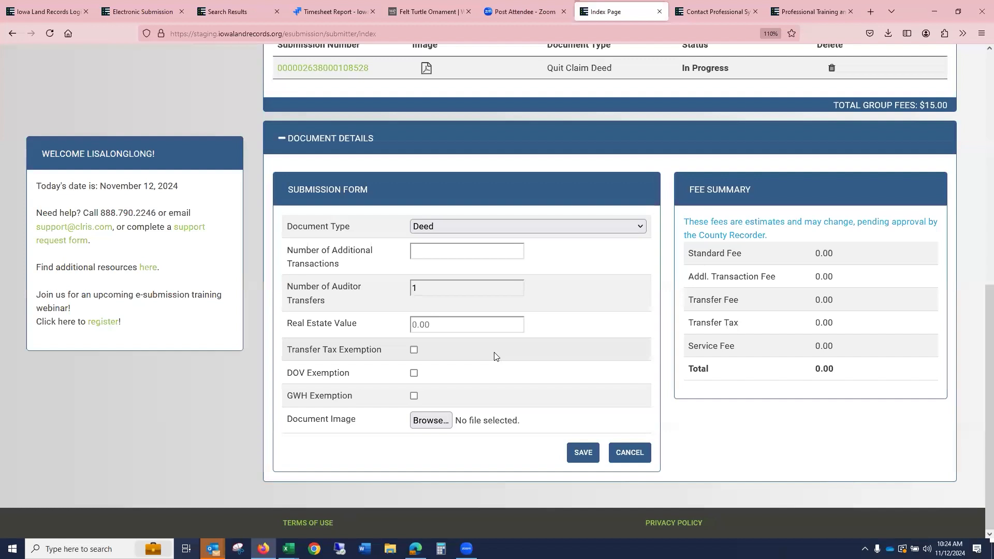
left_click(439, 323)
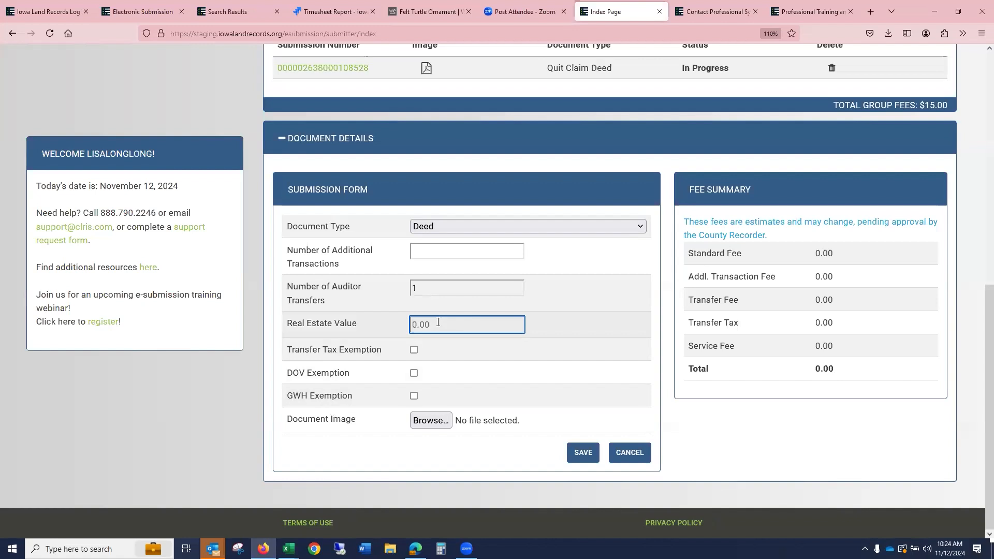
type("100,0")
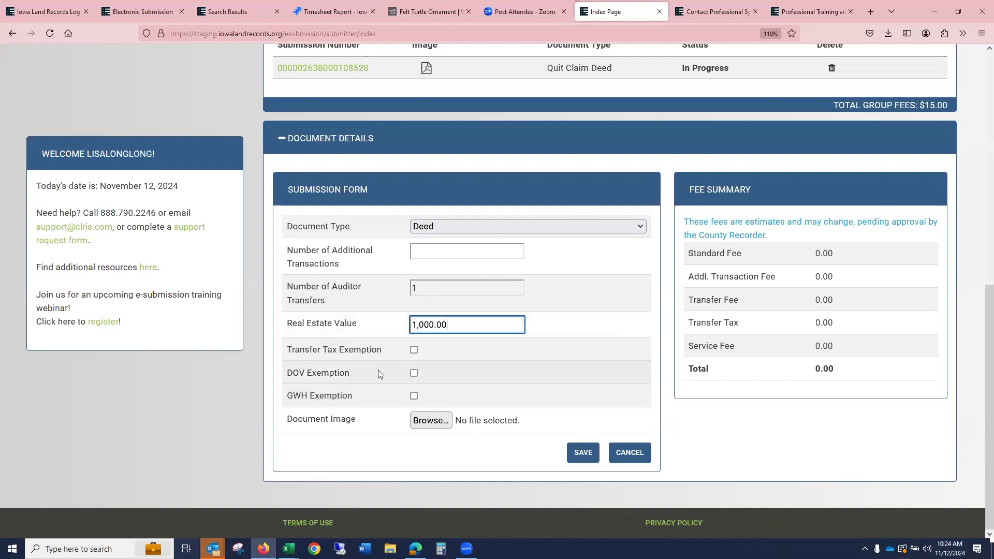
type("00")
- Mark the DOV and GWH exemptions, attach 1Contract.pdf as the document image, and save the deed
left_click(414, 373)
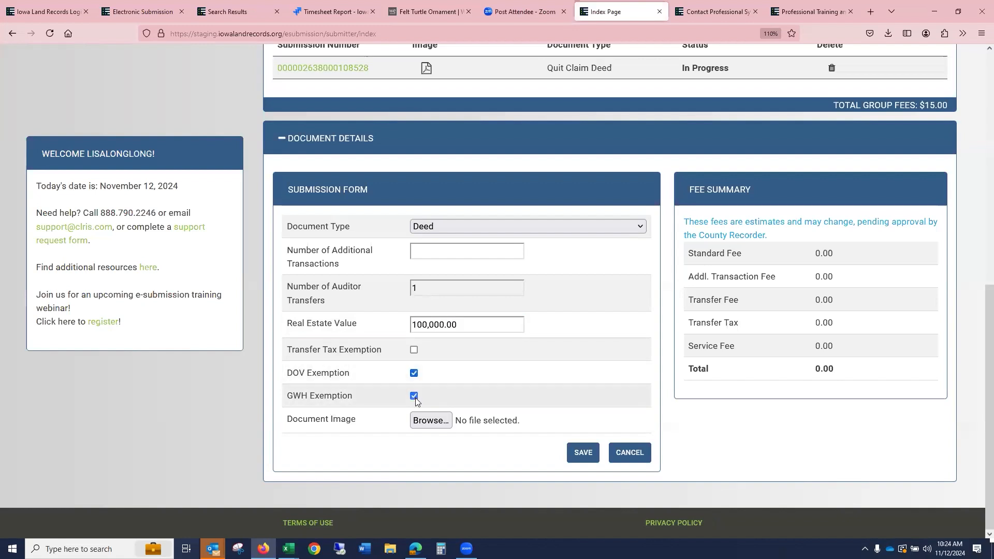
left_click(426, 420)
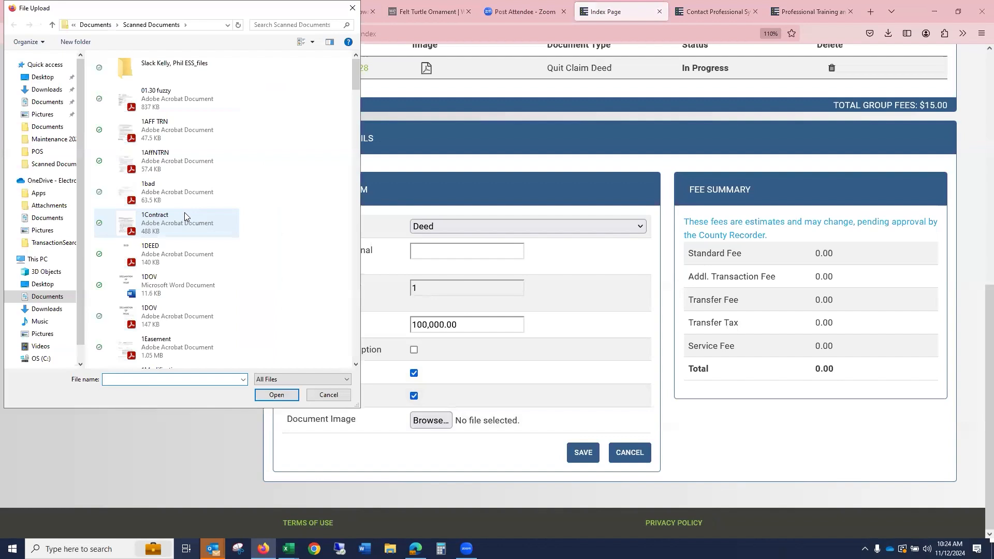
left_click(185, 216)
left_click(276, 395)
left_click(586, 452)
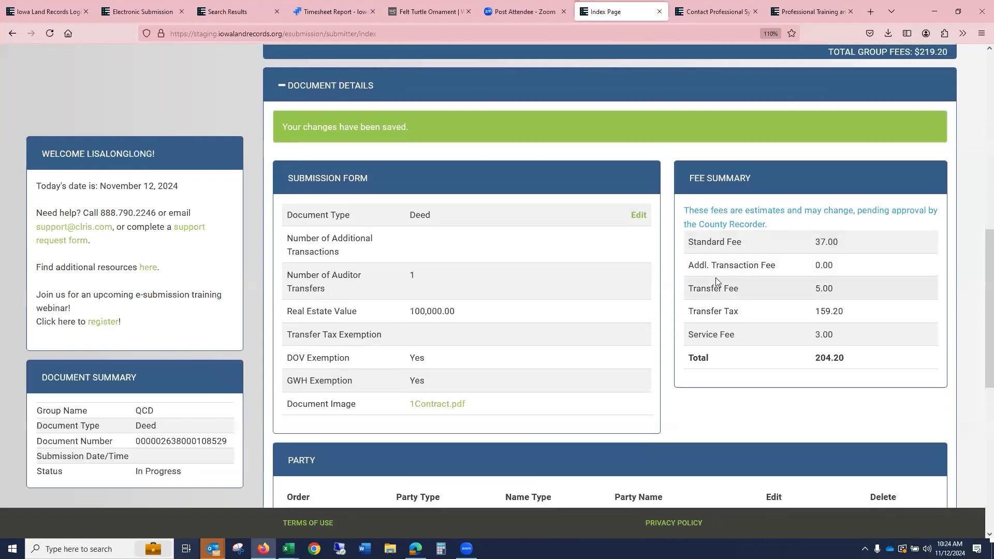
- Edit the deed's grantor party to a Person name type, entering the grantor's last and first names, and save
scroll(715, 281, "down", 3)
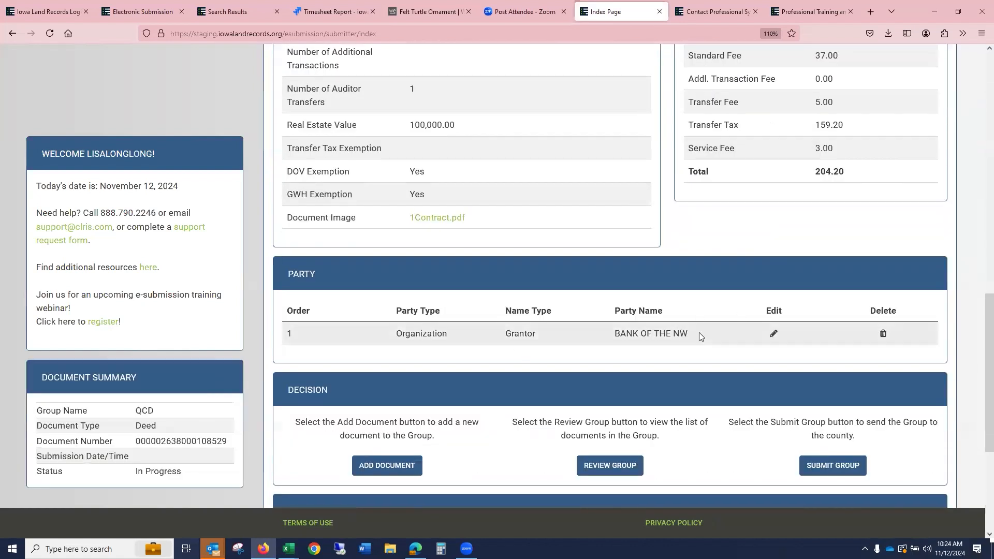
left_click(773, 334)
left_click(477, 224)
left_click(485, 243)
left_click(542, 251)
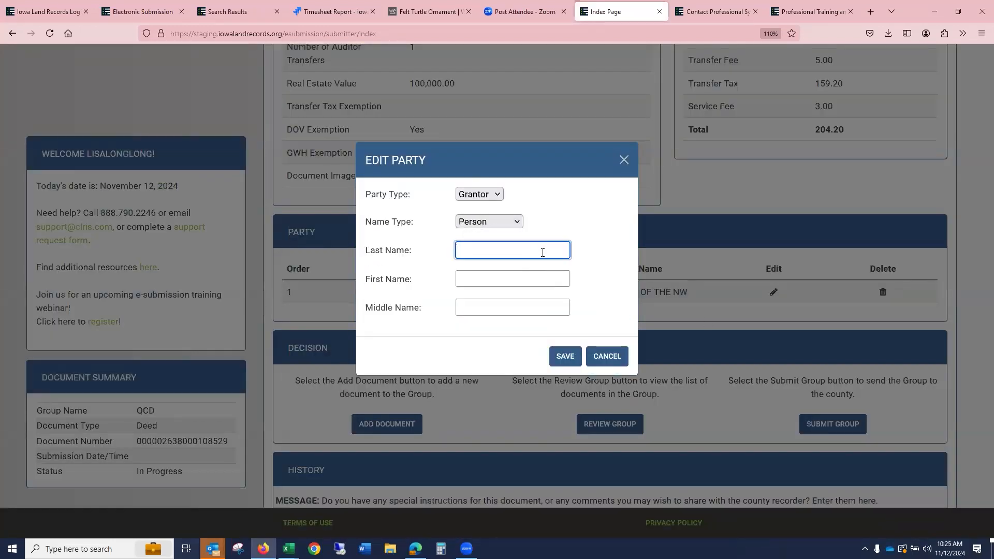
type("SMITH")
key("Tab")
type("JOH")
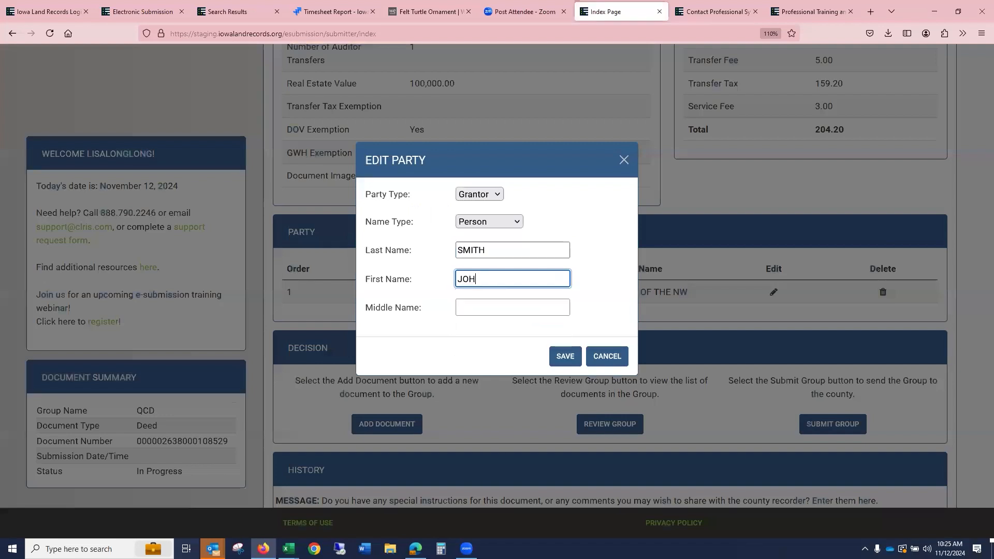
left_click(566, 357)
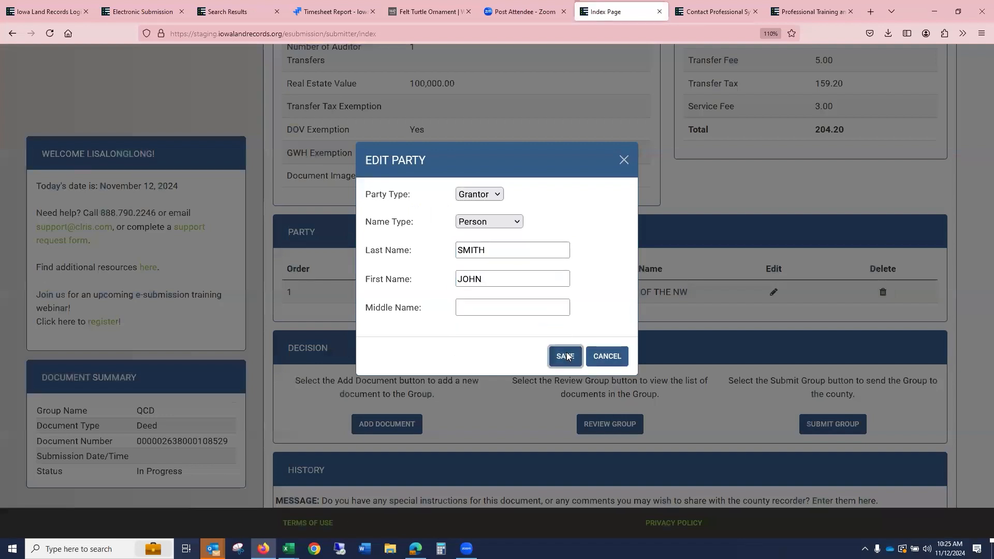
- Add another Deed document to the group with a real estate value of 75,000.00
scroll(591, 262, "up", 5)
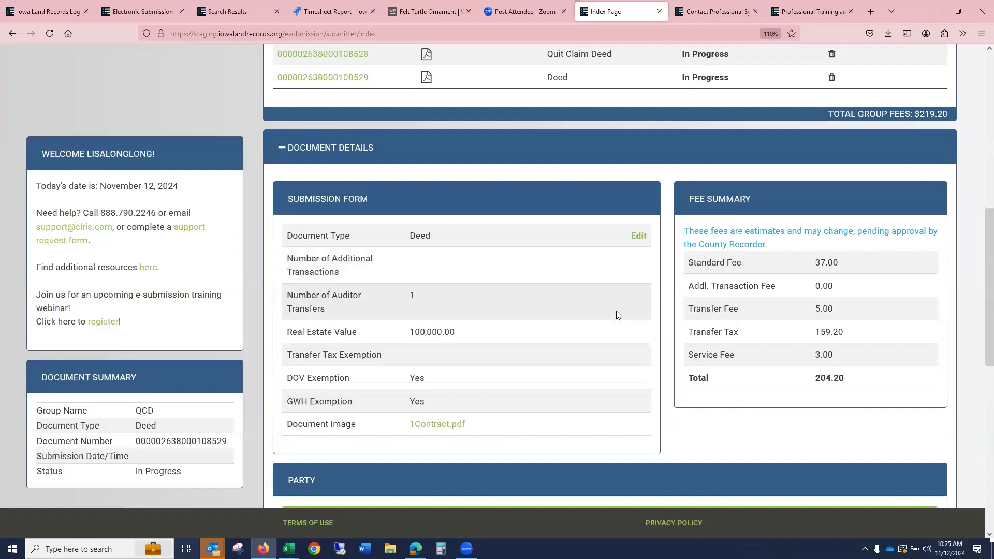
scroll(613, 293, "up", 4)
scroll(615, 296, "down", 1)
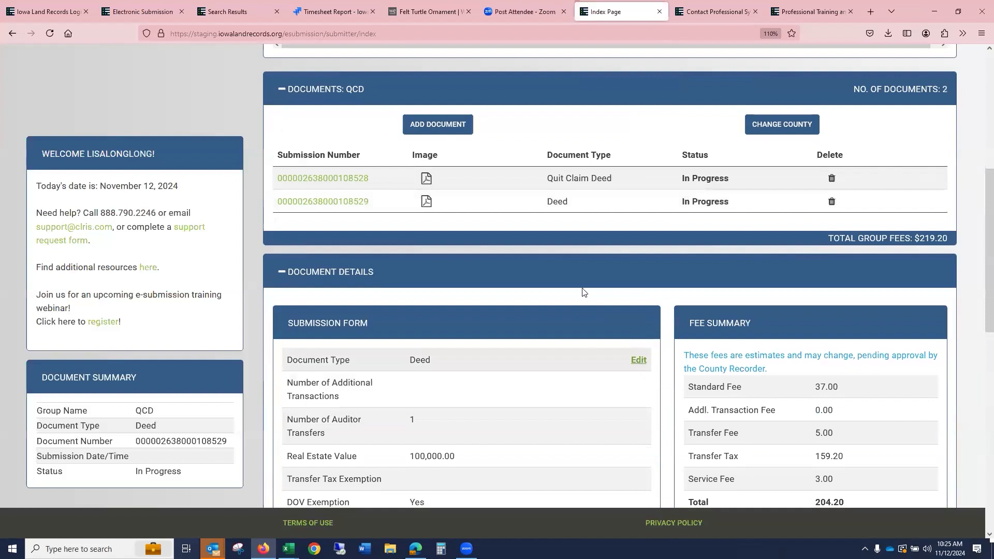
left_click(451, 126)
left_click(430, 228)
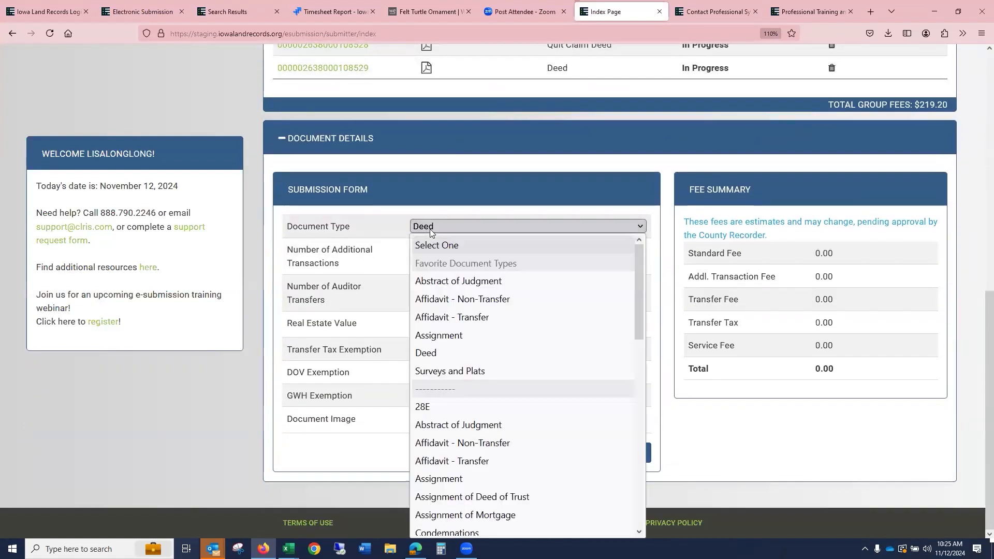
left_click(487, 354)
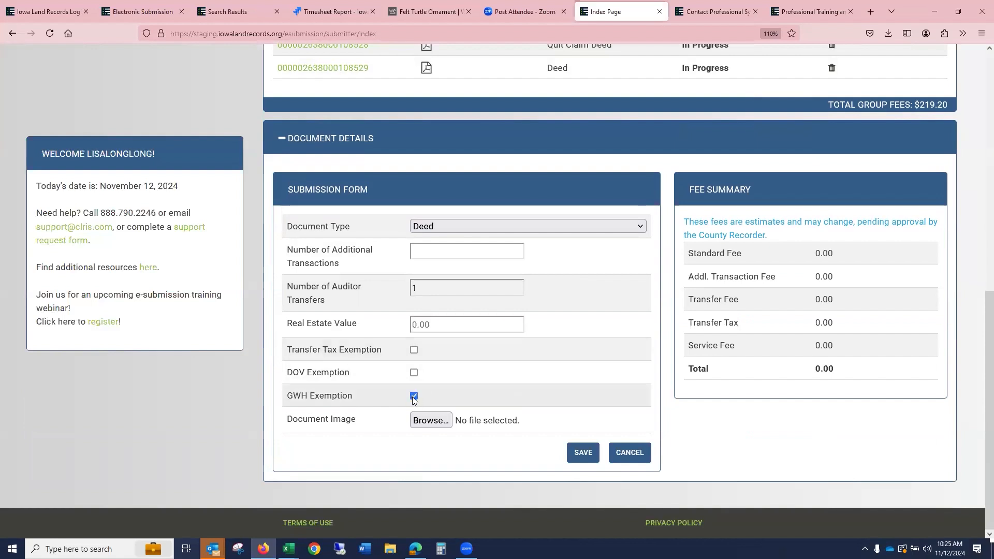
left_click(469, 320)
type("0.07500000")
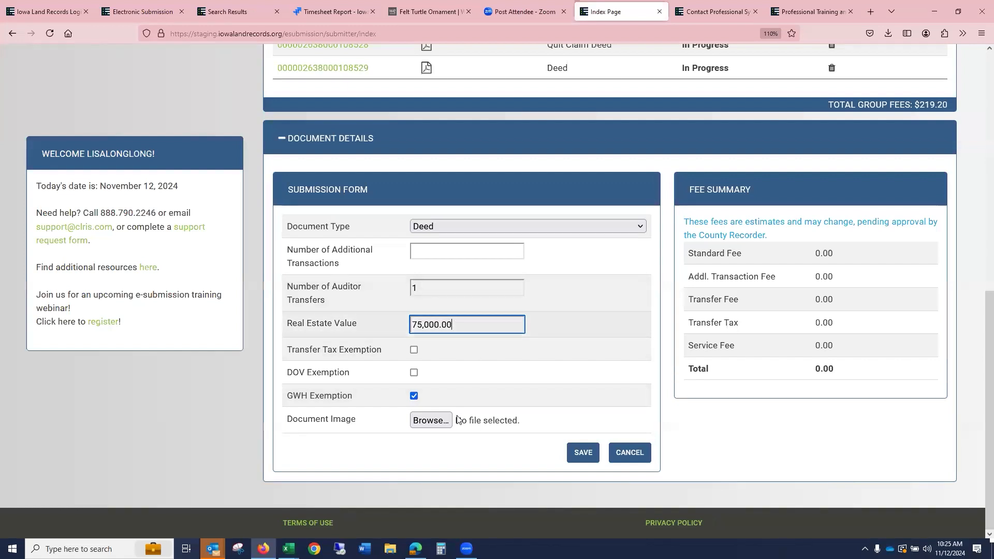
- With only the GWH exemption marked, attach 1bad.pdf as the document image and save the deed
left_click(431, 422)
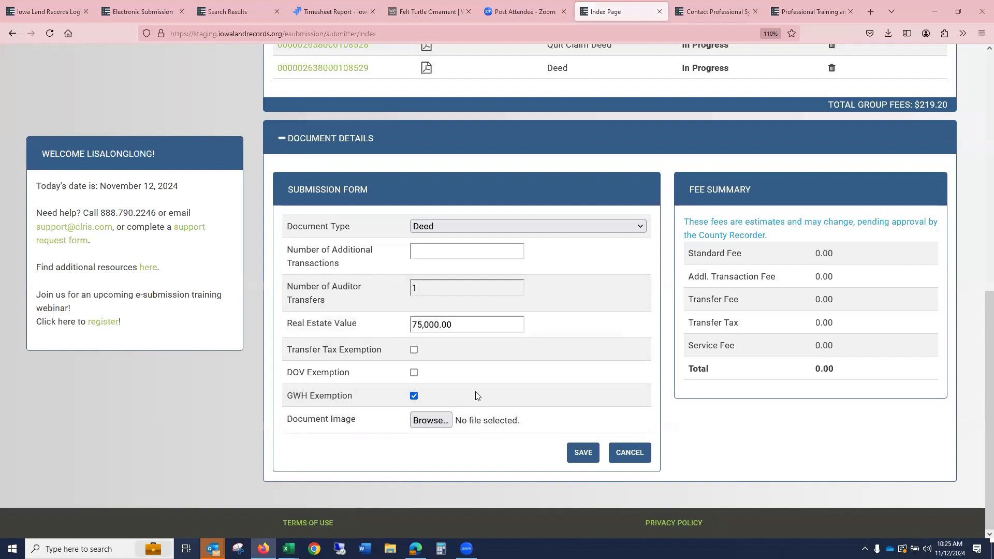
left_click(187, 193)
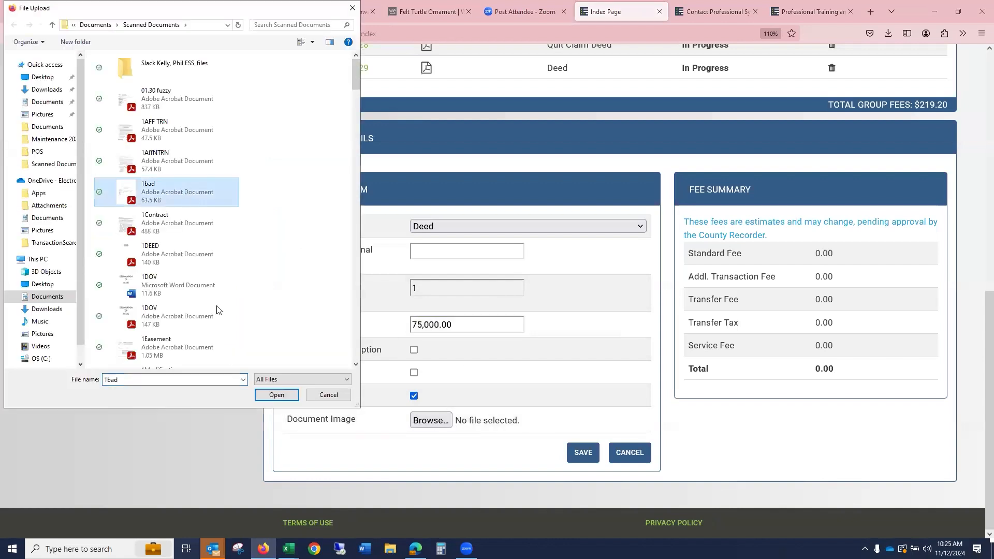
left_click(275, 396)
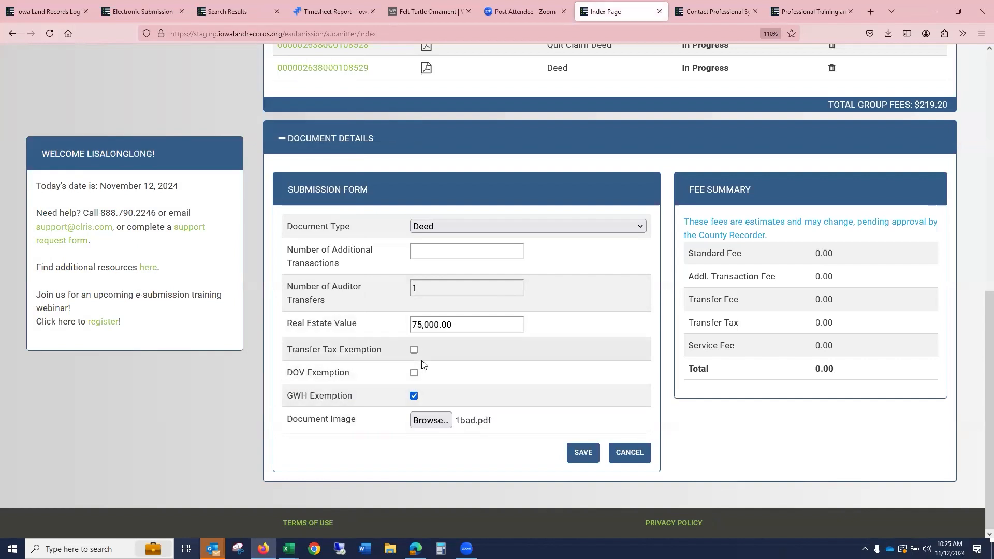
left_click(583, 454)
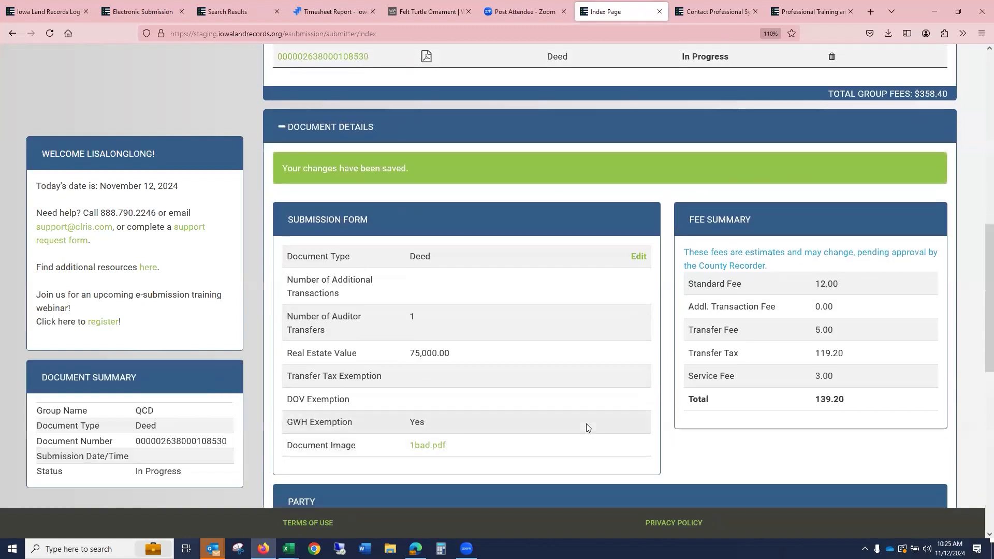
- Add a new document to the group with the type Declaration Of Value
scroll(586, 423, "down", 3)
scroll(590, 426, "up", 6)
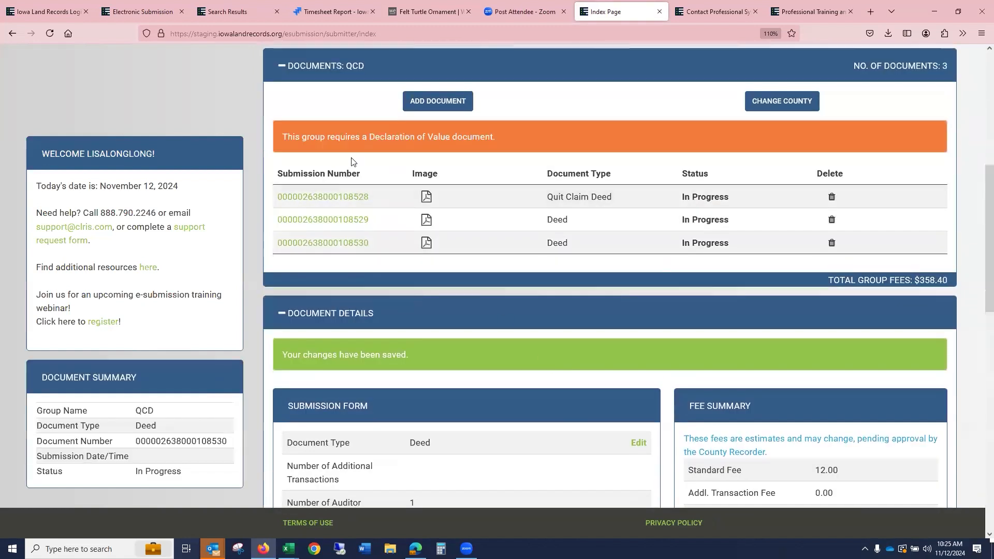
scroll(459, 198, "down", 2)
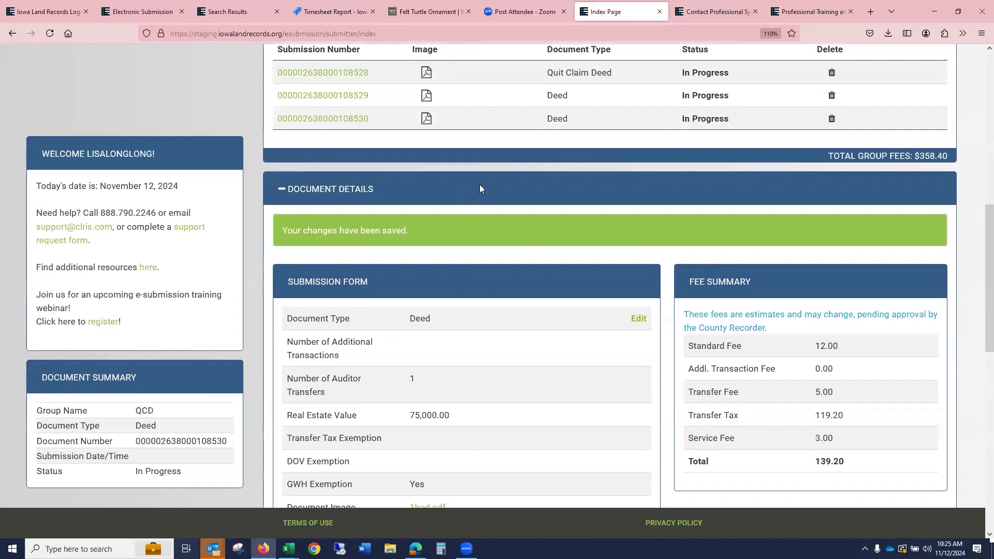
scroll(480, 184, "up", 3)
left_click(449, 169)
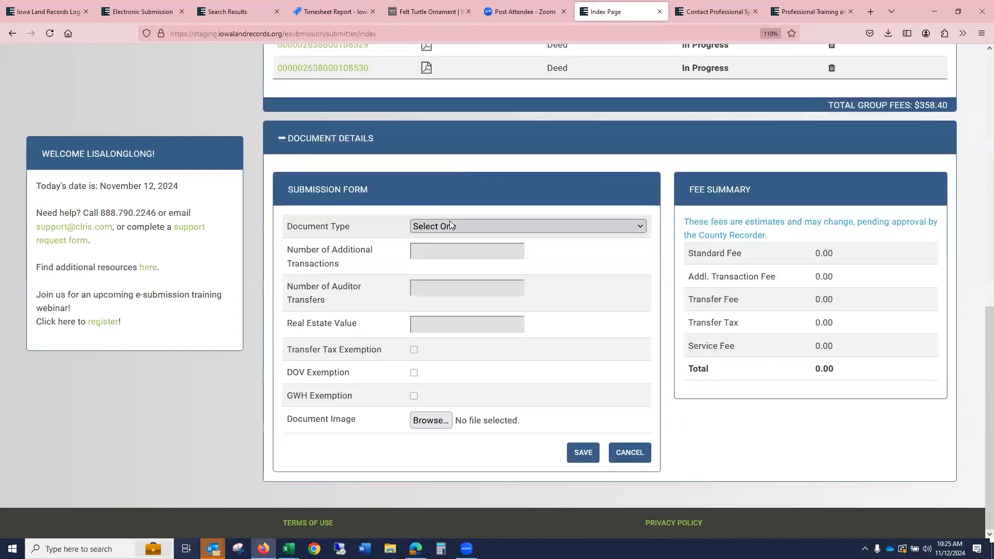
left_click(450, 221)
scroll(499, 410, "down", 5)
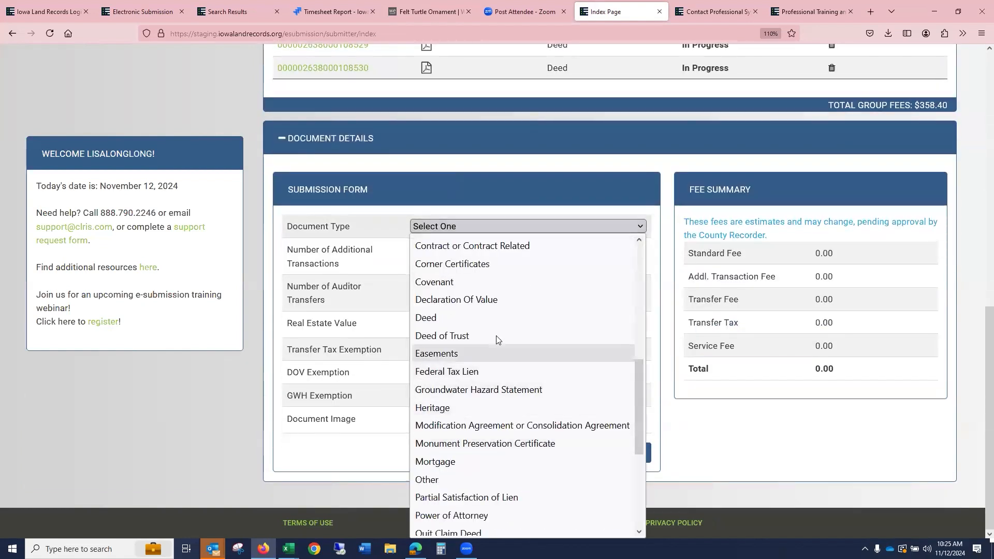
left_click(483, 297)
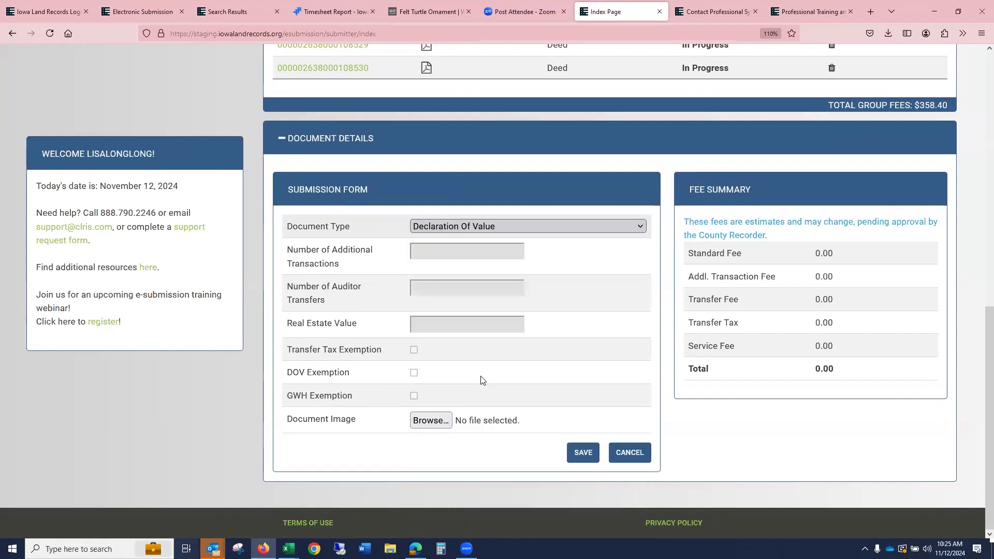
- Attach 1DOV.pdf as the declaration's document image and save the document
left_click(431, 420)
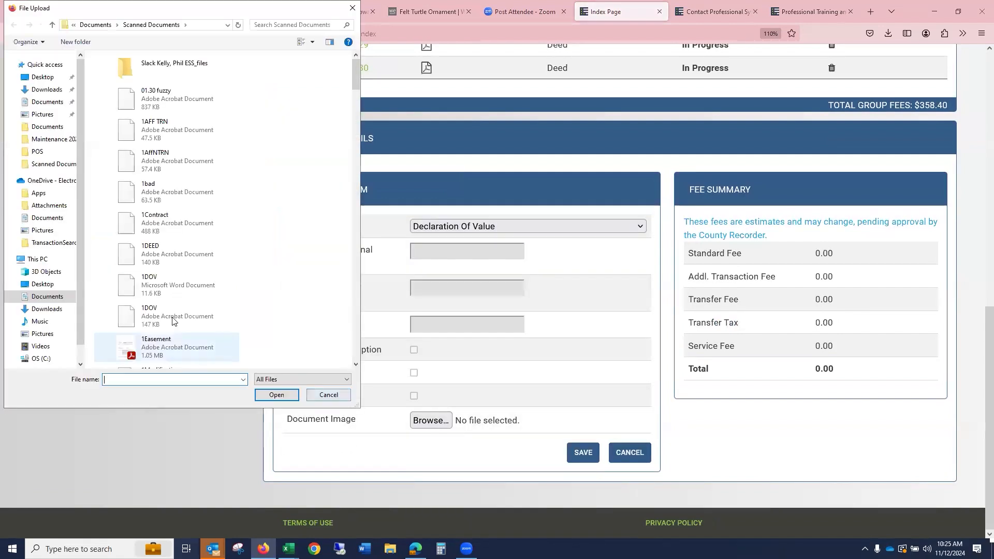
left_click(165, 316)
left_click(276, 396)
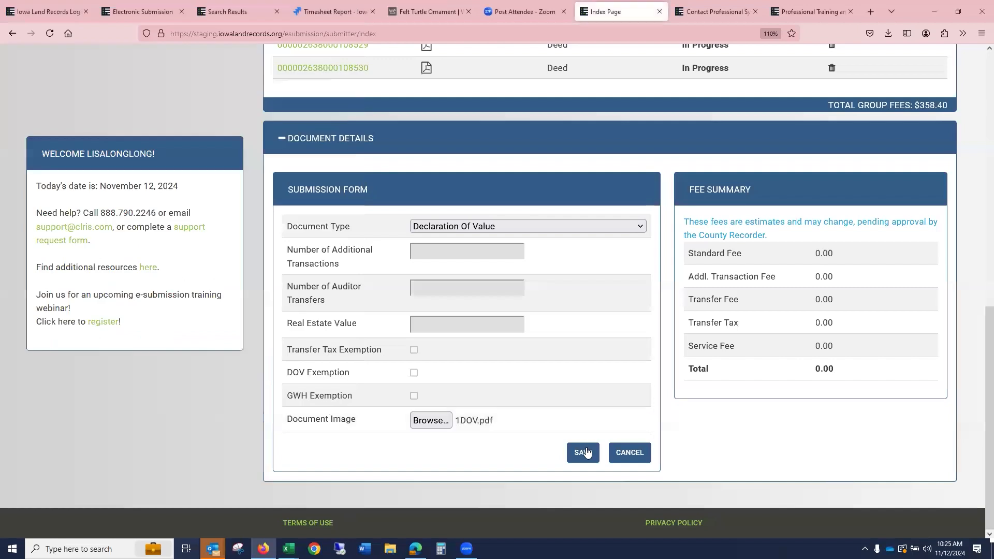
left_click(582, 452)
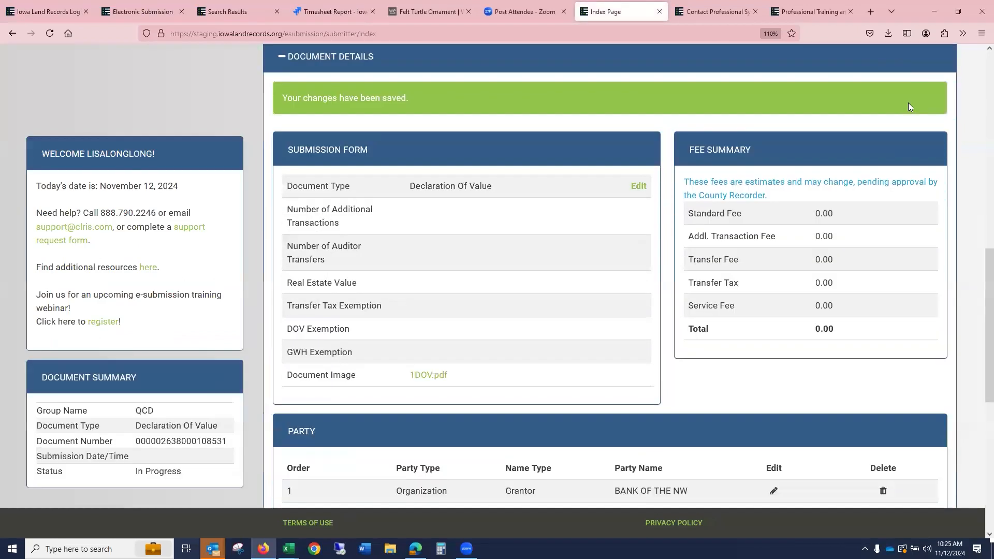
- Reorder the group's documents so the first Deed moves above the Quit Claim Deed
scroll(914, 189, "up", 5)
scroll(927, 259, "up", 3)
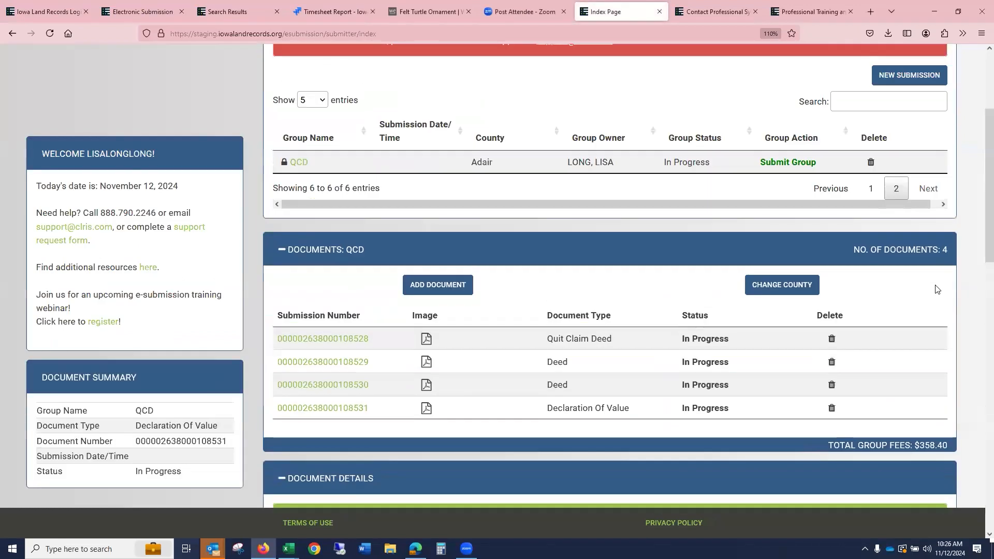
scroll(484, 326, "up", 3)
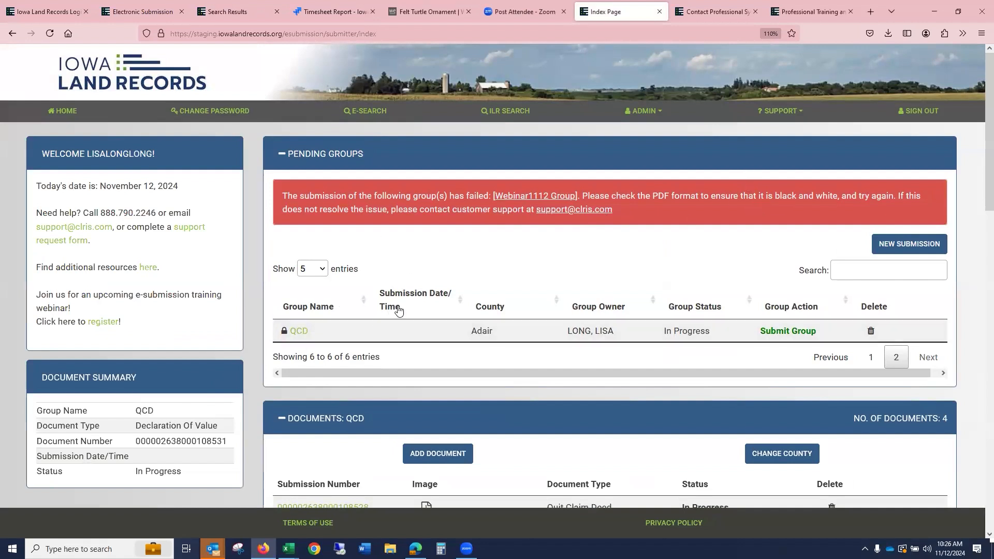
scroll(414, 306, "down", 5)
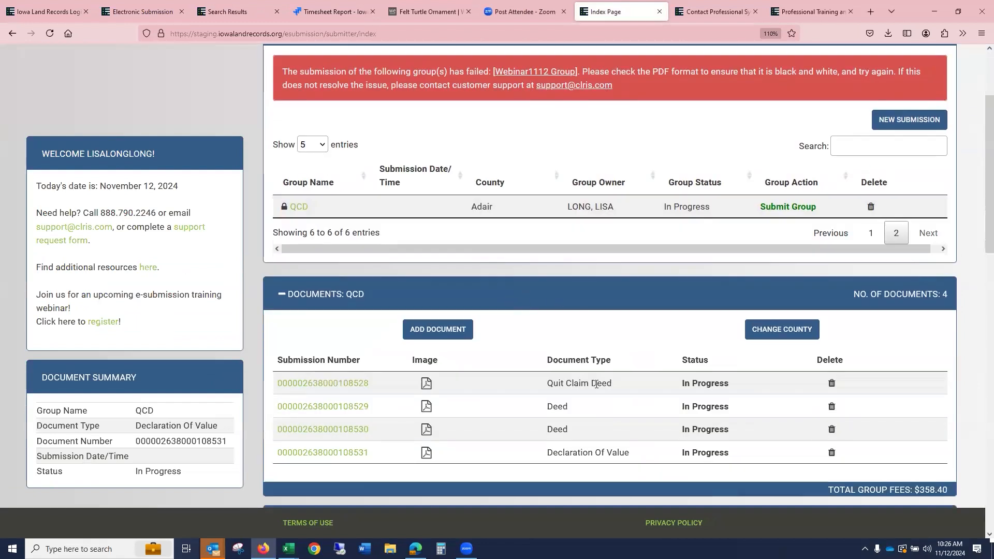
left_click_drag(350, 410, 351, 384)
- Delete the Quit Claim Deed from the QCD group's documents
scroll(808, 306, "up", 3)
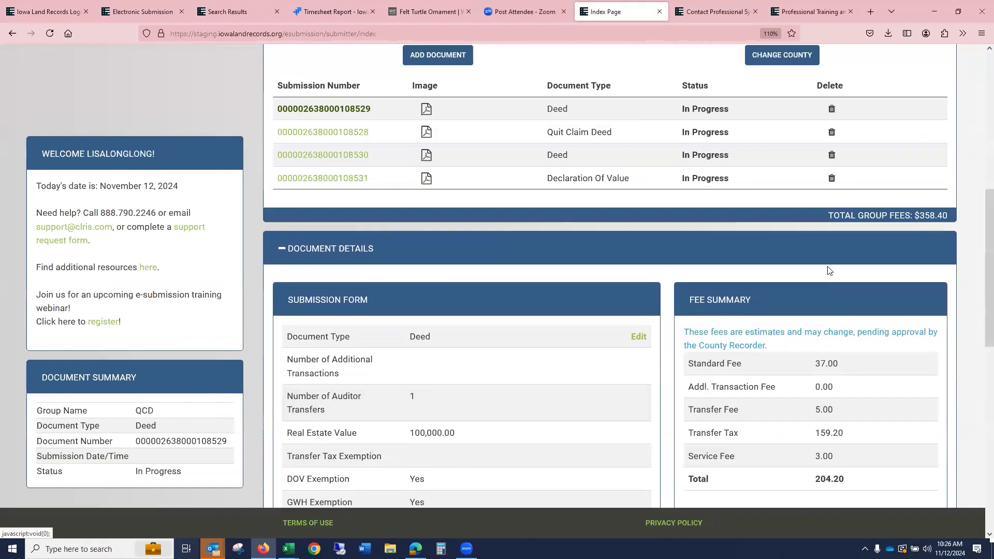
left_click(831, 132)
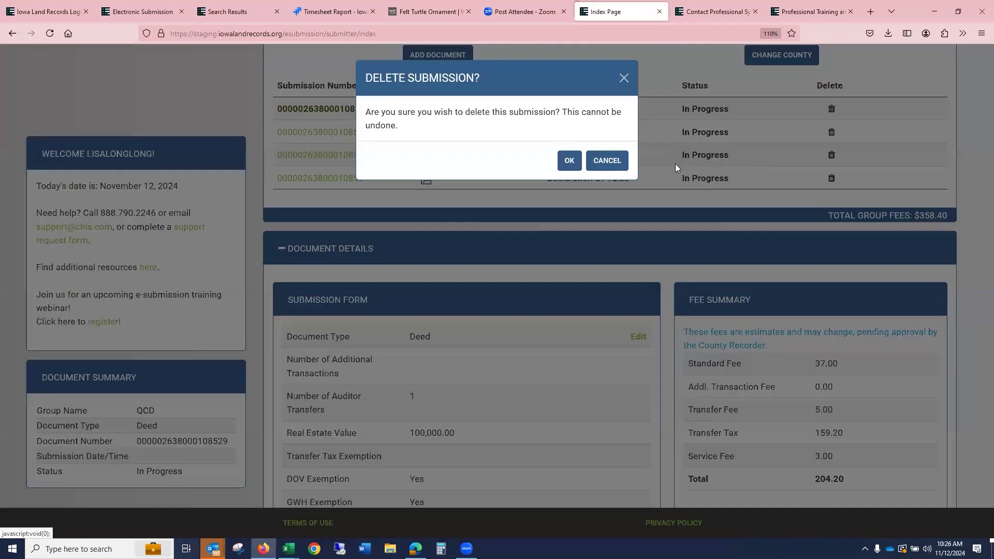
left_click(568, 161)
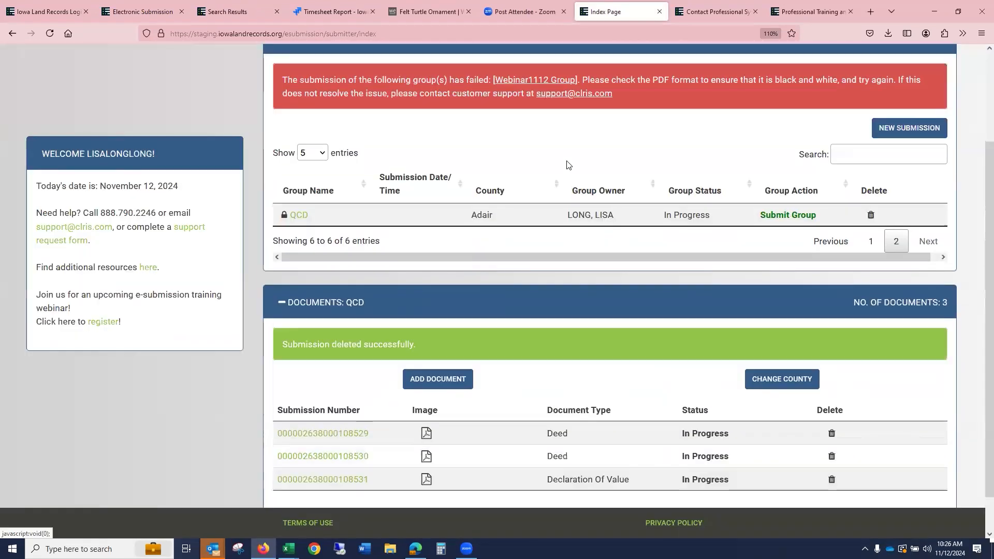
- Submit the QCD group to the county
left_click(782, 380)
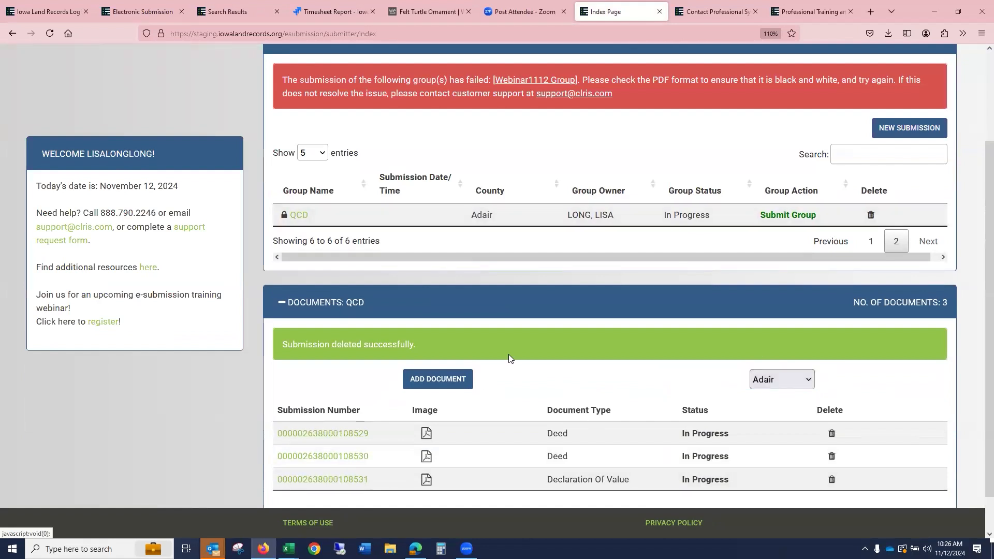
scroll(566, 374, "up", 3)
scroll(567, 377, "down", 3)
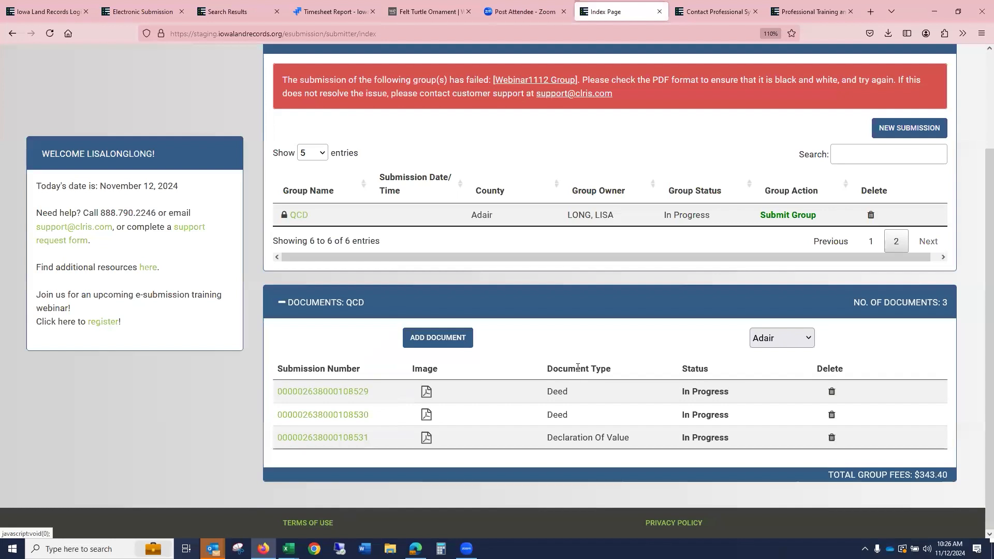
left_click(786, 219)
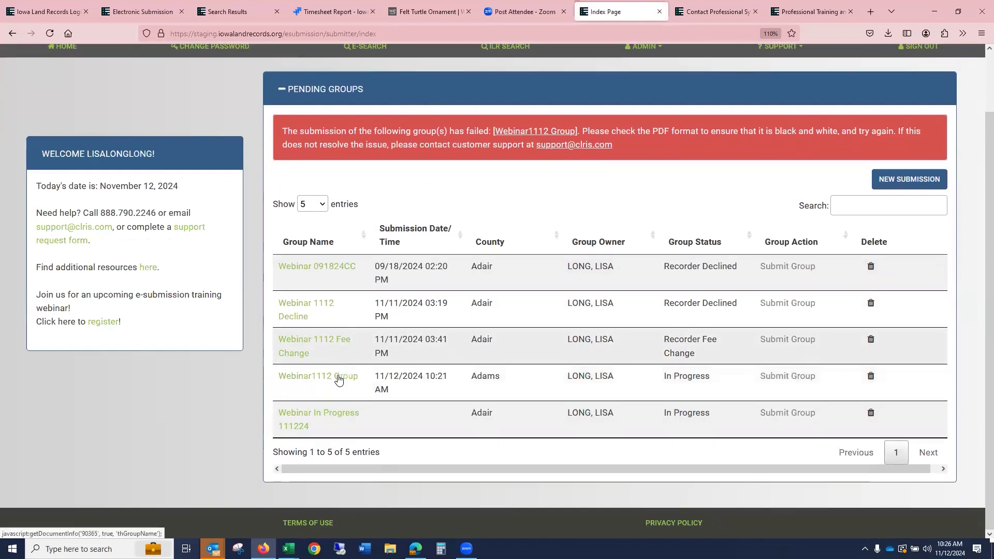
- Open the Webinar1112 Group and replace the Power of Attorney's document image with 1AffNTRN.pdf, then save
left_click(339, 380)
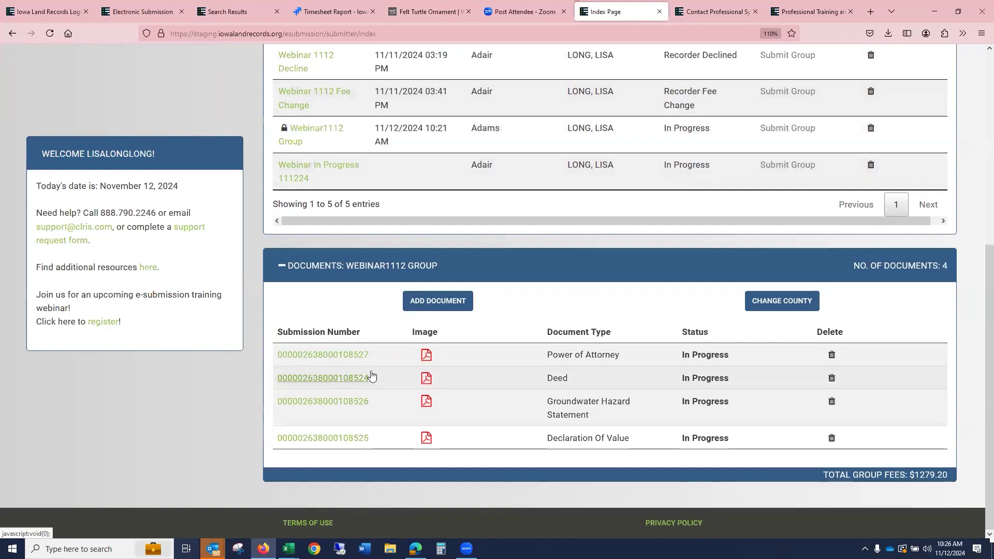
left_click(326, 356)
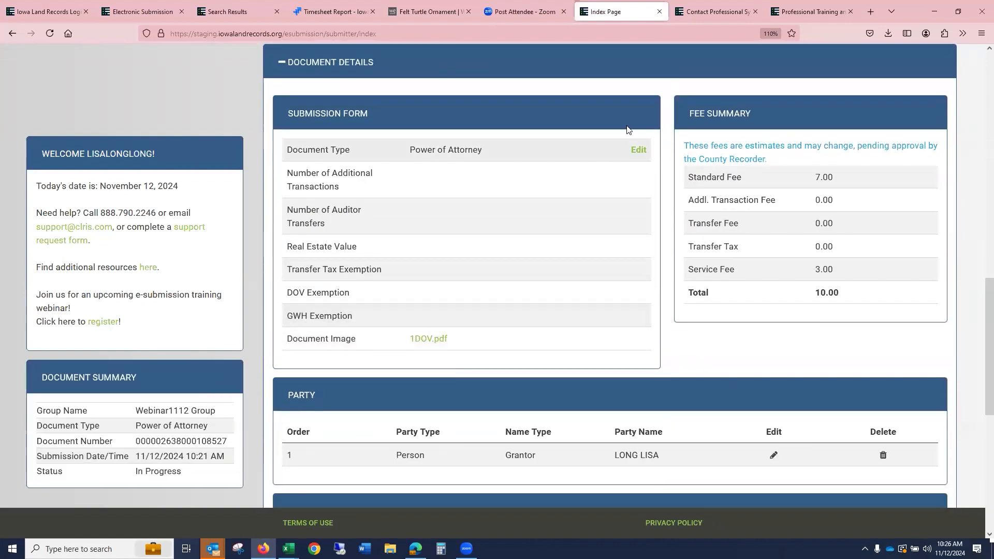
left_click(638, 150)
left_click(436, 367)
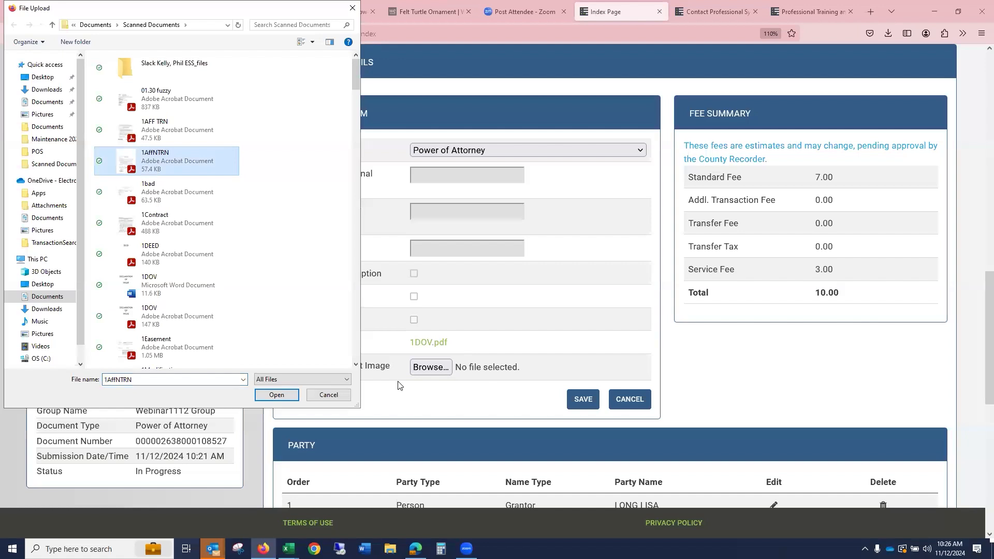
left_click(277, 396)
left_click(589, 400)
- Replace the Deed's document image in the Webinar1112 Group with 1DOV.pdf and save
scroll(781, 259, "up", 6)
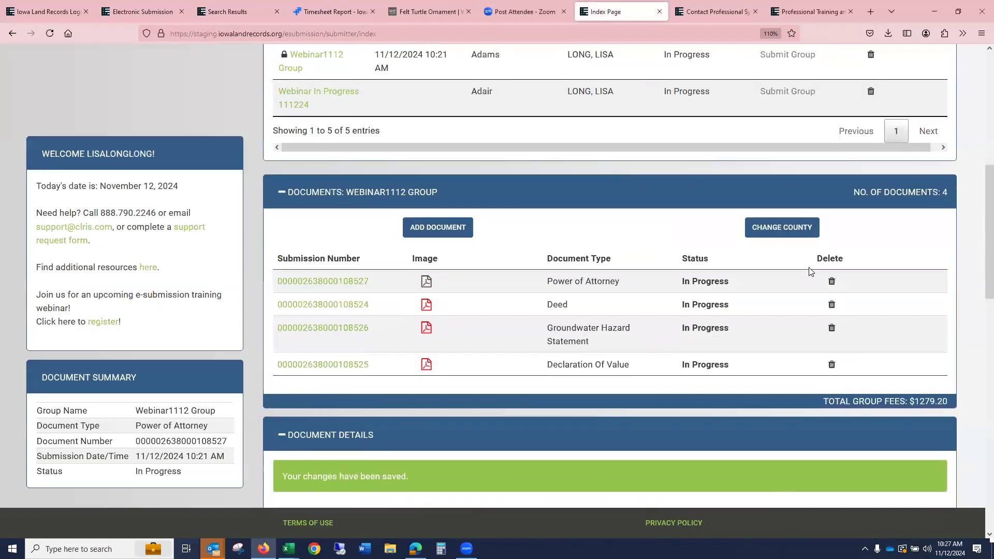
left_click(329, 305)
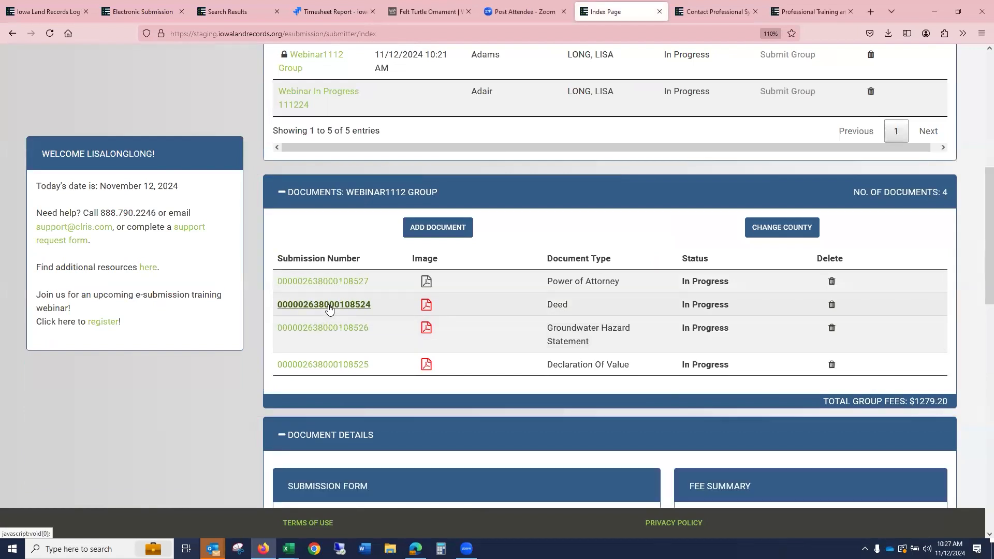
left_click(638, 150)
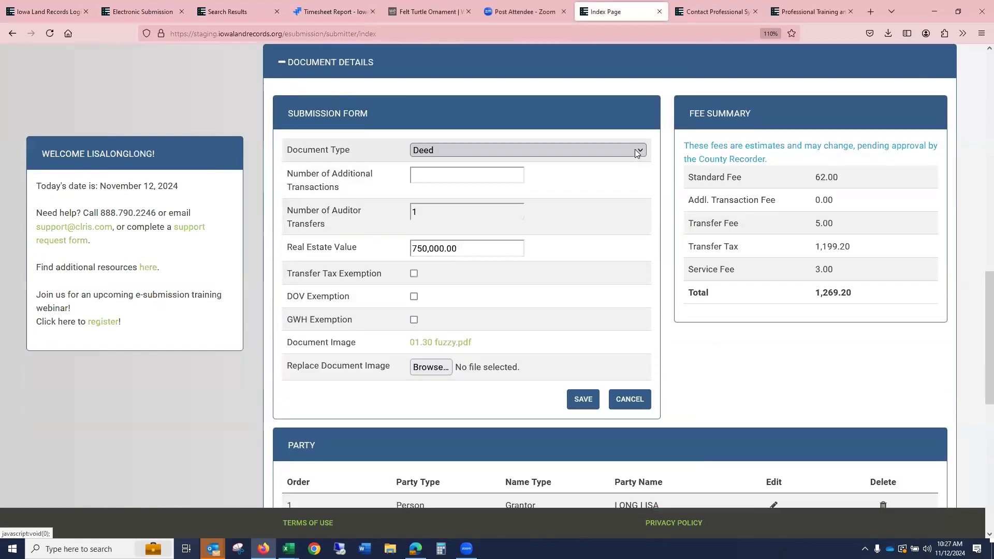
left_click(431, 370)
left_click(146, 319)
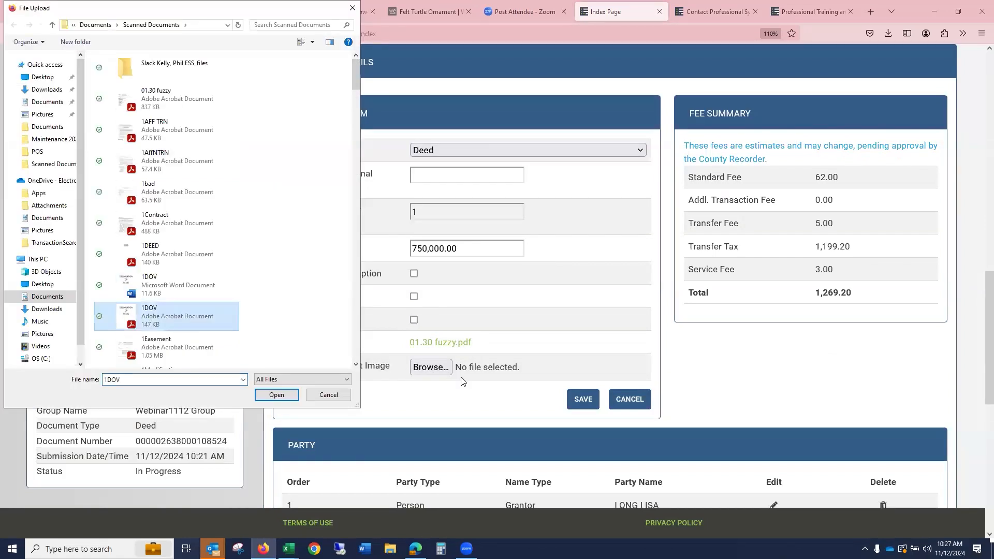
left_click(603, 396)
key("Return")
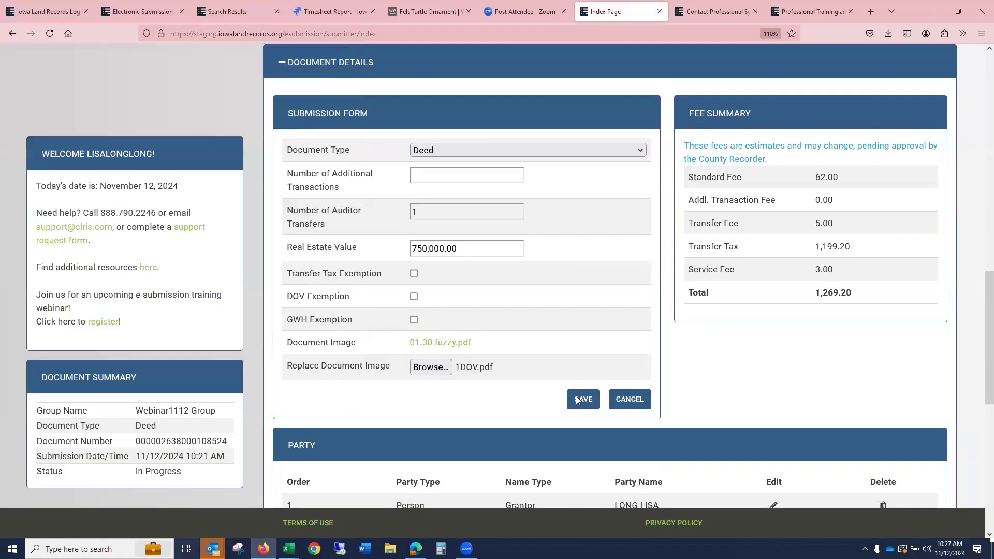
left_click(580, 398)
- Replace the Groundwater Hazard Statement's document image with 1AFF TRN.pdf and save
scroll(582, 295, "up", 6)
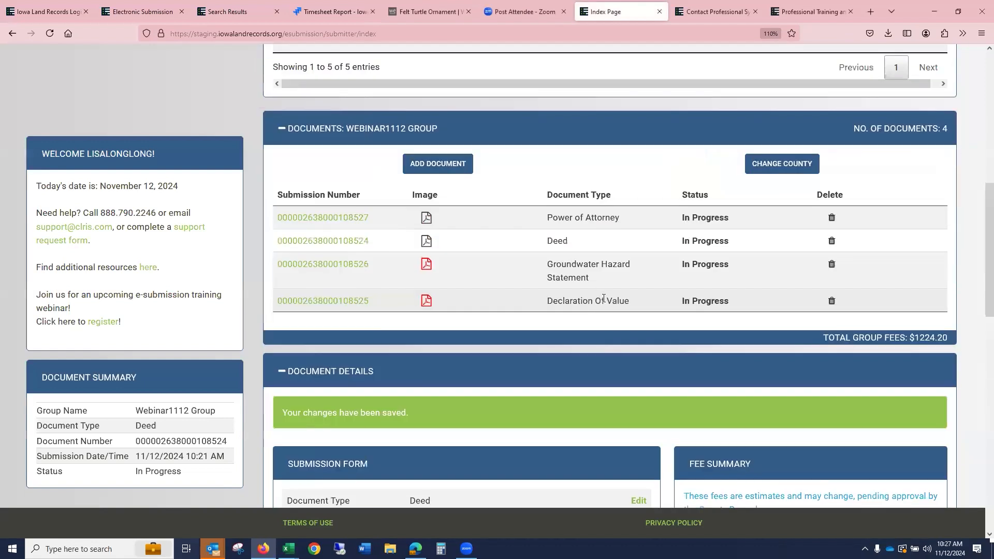
left_click(341, 267)
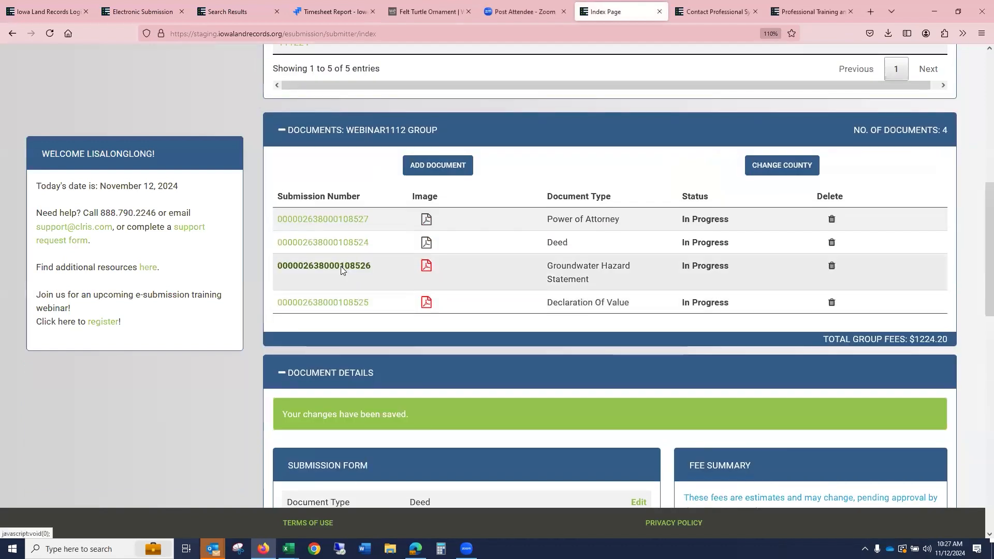
left_click(639, 151)
scroll(429, 202, "down", 3)
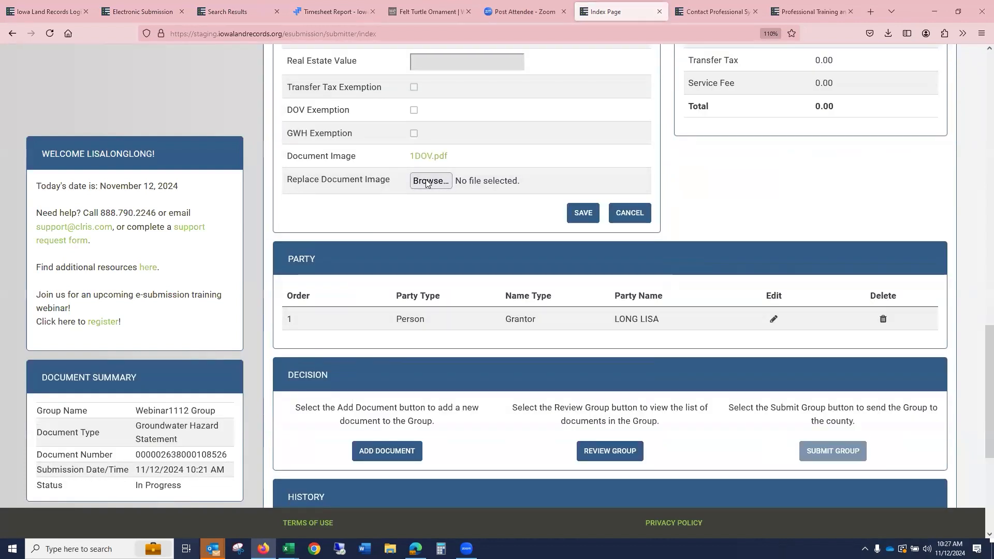
left_click(429, 181)
left_click(140, 132)
left_click(276, 395)
left_click(590, 207)
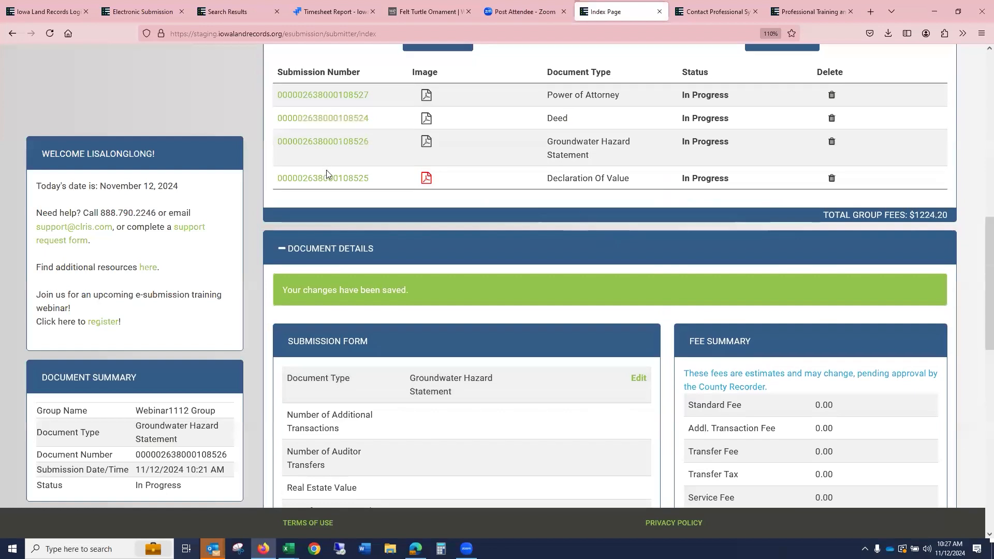
- Try to attach the Word file 1DOV.docx as the Declaration Of Value's document image and save
left_click(332, 188)
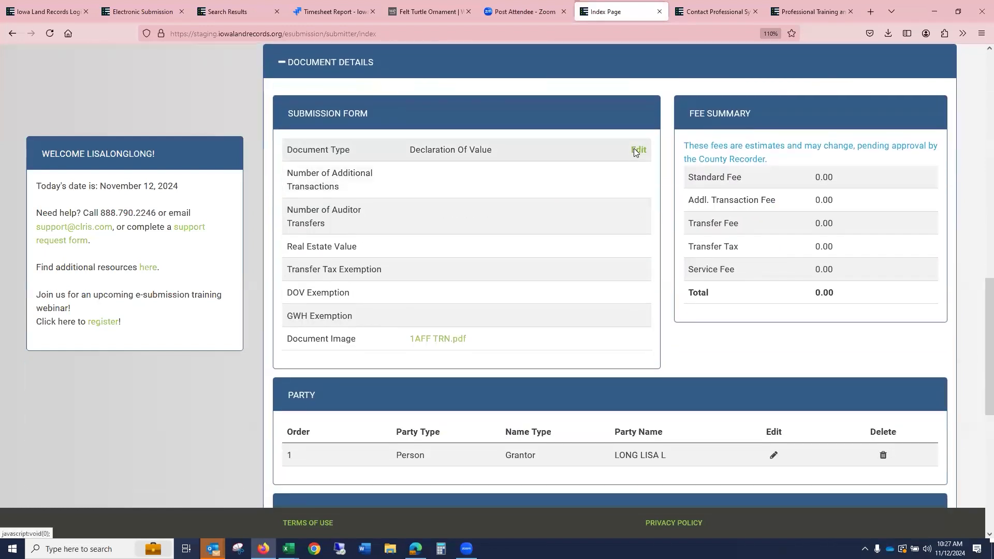
left_click(635, 150)
left_click(430, 367)
left_click(169, 285)
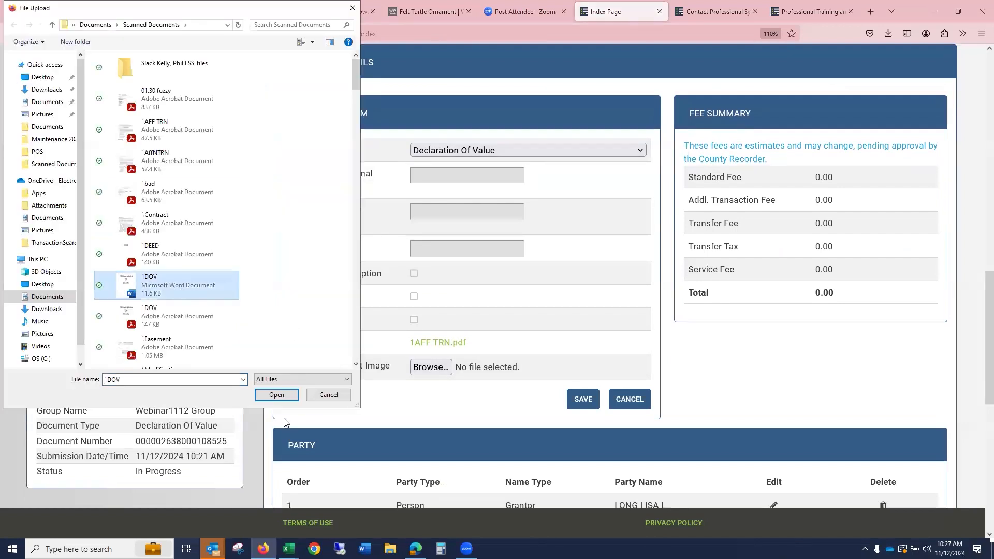
left_click(276, 395)
left_click(585, 398)
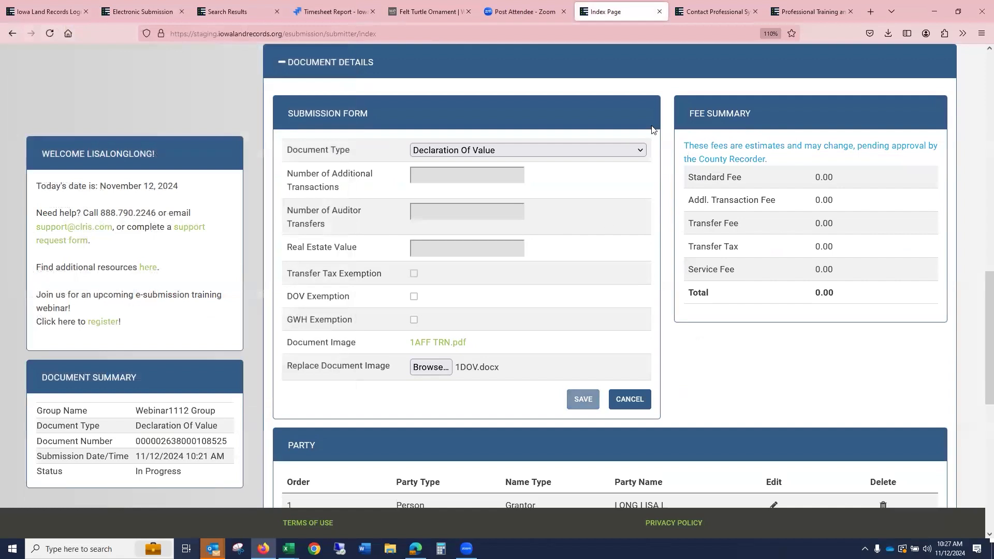
- Reopen the Declaration Of Value and replace its document image with 1AffNTRN.pdf, then save
scroll(865, 254, "up", 5)
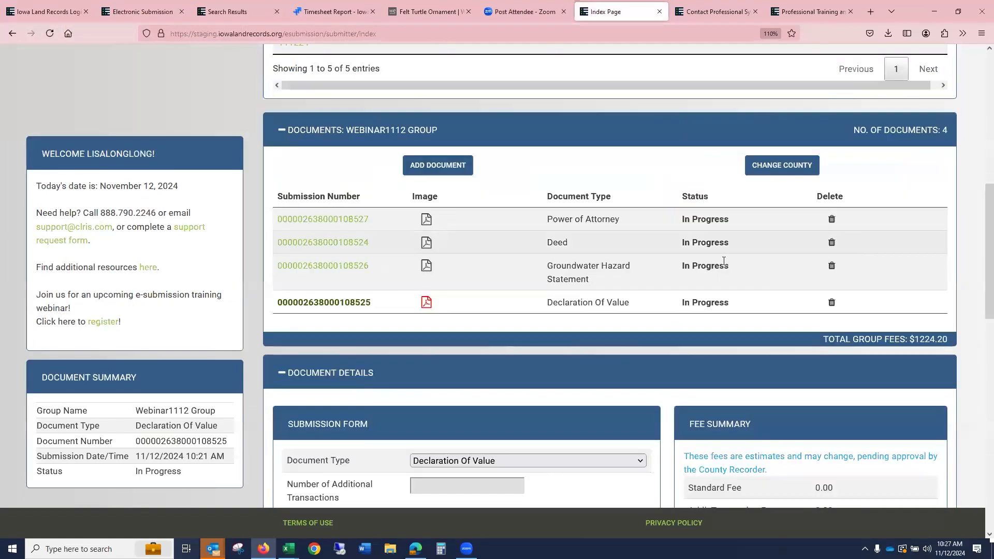
left_click(354, 305)
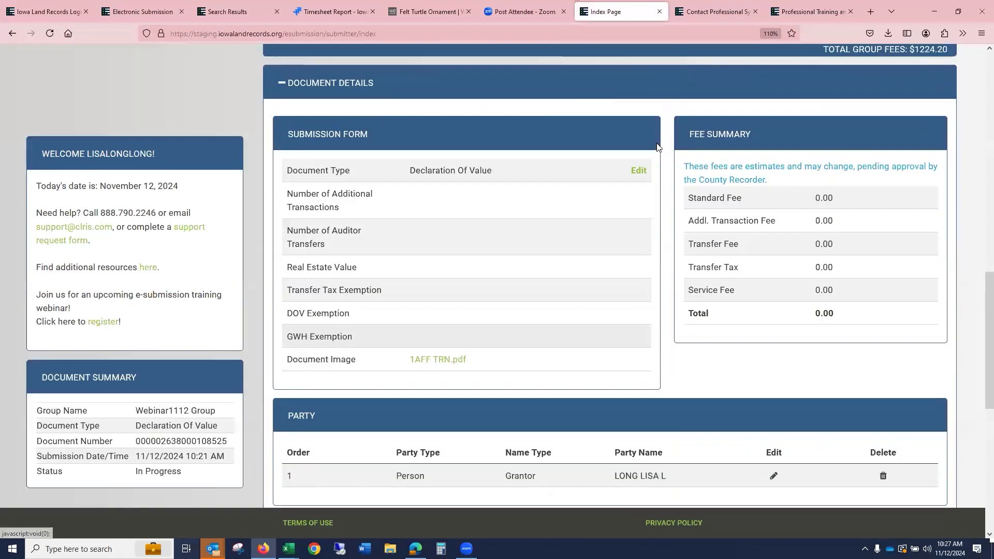
left_click(641, 151)
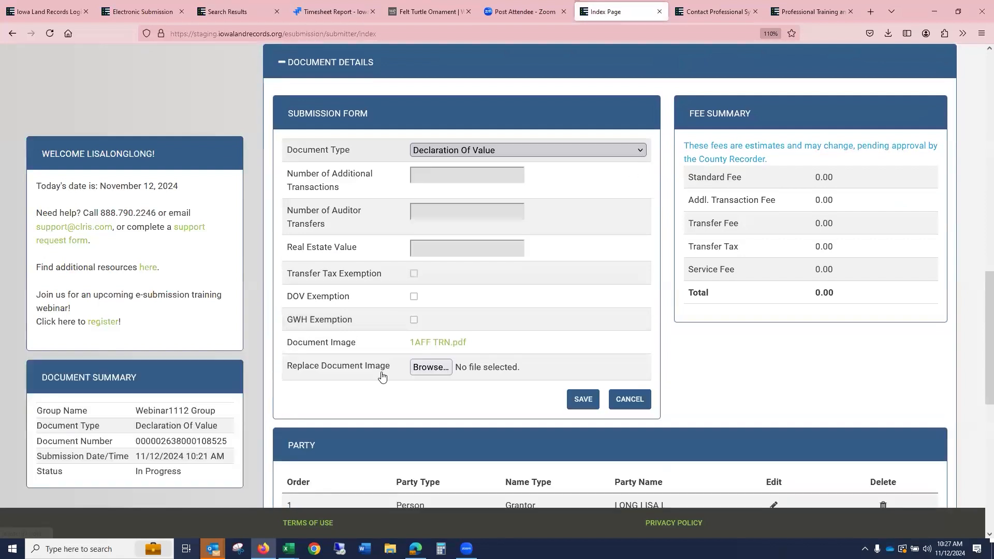
left_click(431, 367)
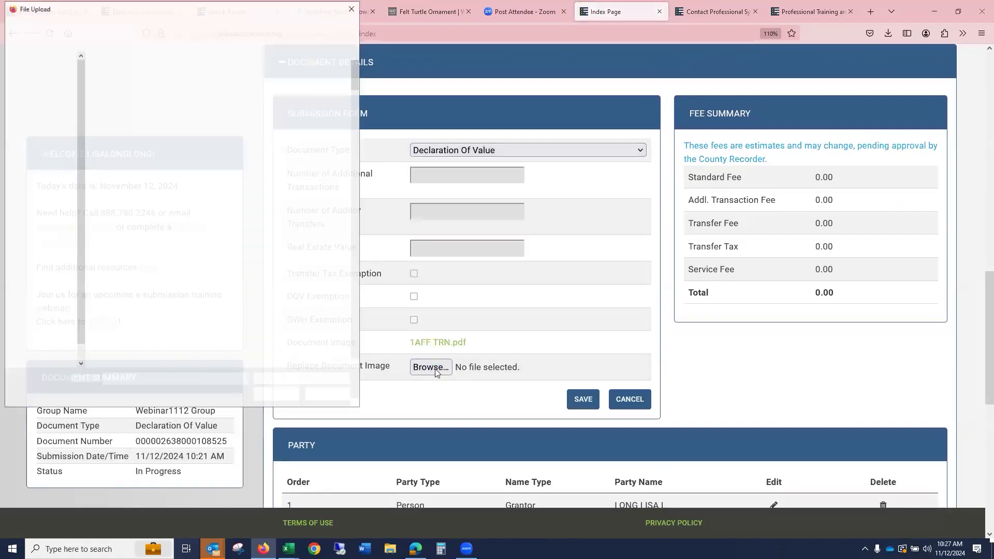
left_click(166, 160)
left_click(279, 398)
left_click(585, 399)
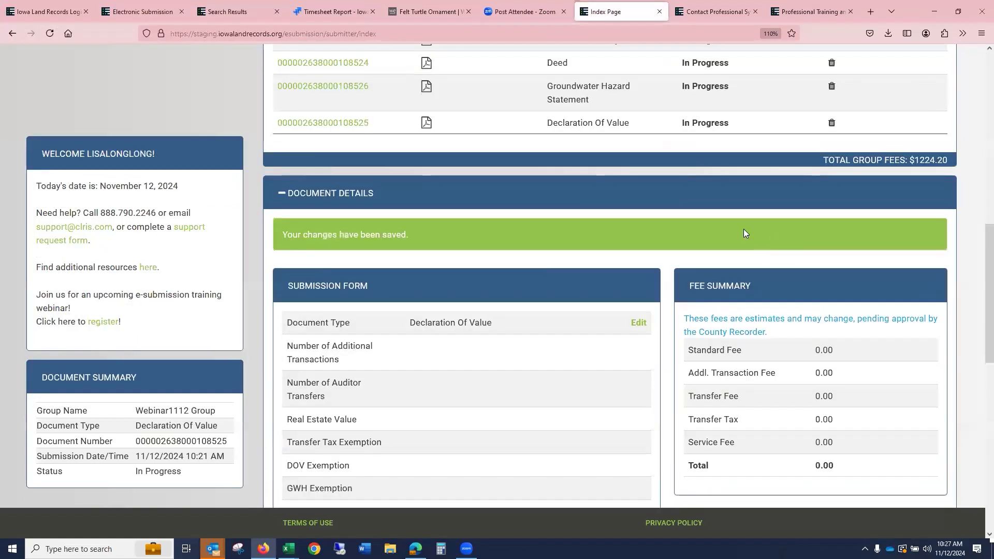
- Submit the Webinar1112 Group to the county
scroll(743, 230, "up", 5)
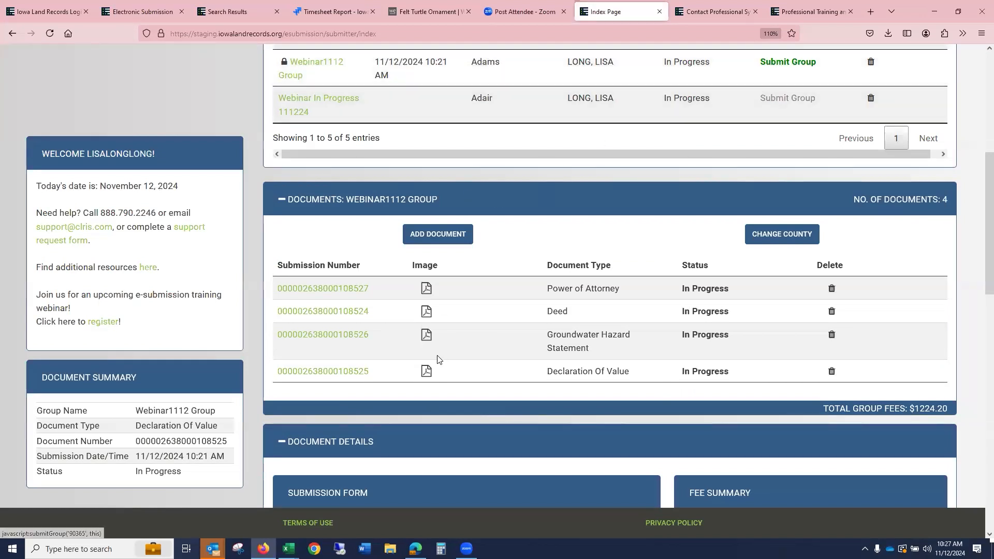
left_click(781, 62)
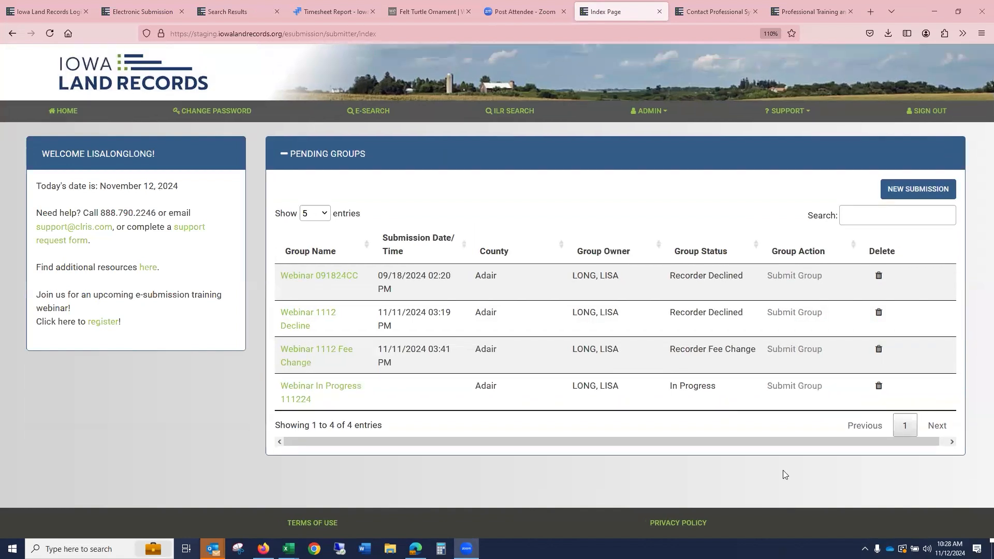
- Create a new submission group named DEMOE 1112
left_click(919, 189)
left_click(544, 152)
left_click(506, 181)
left_click(510, 169)
type("de")
key("BackSpace")
key("BackSpace")
type("DE MO")
key("BackSpace")
key("BackSpace")
key("BackSpace")
type("MOE 1112")
left_click(567, 223)
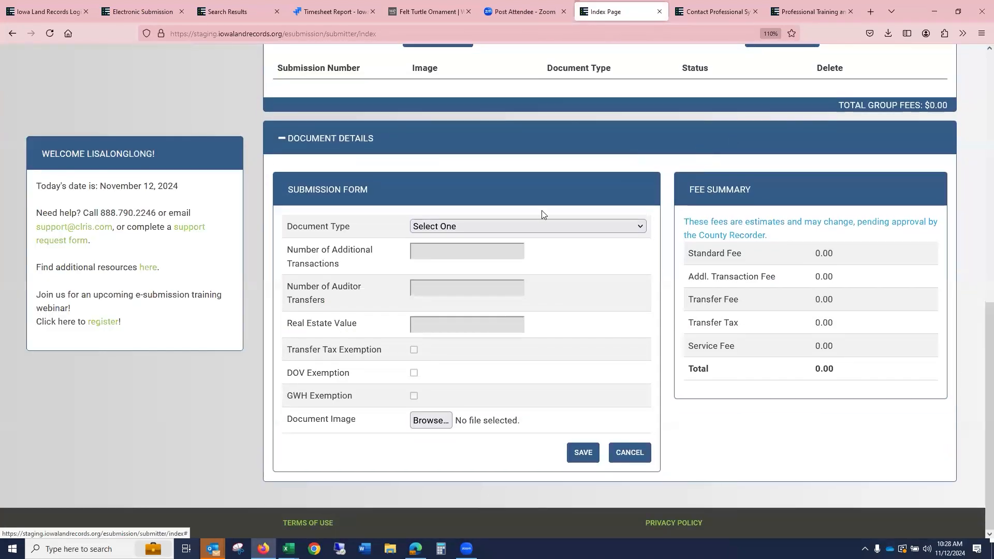
- Set the new document's type to Assignment
left_click(511, 226)
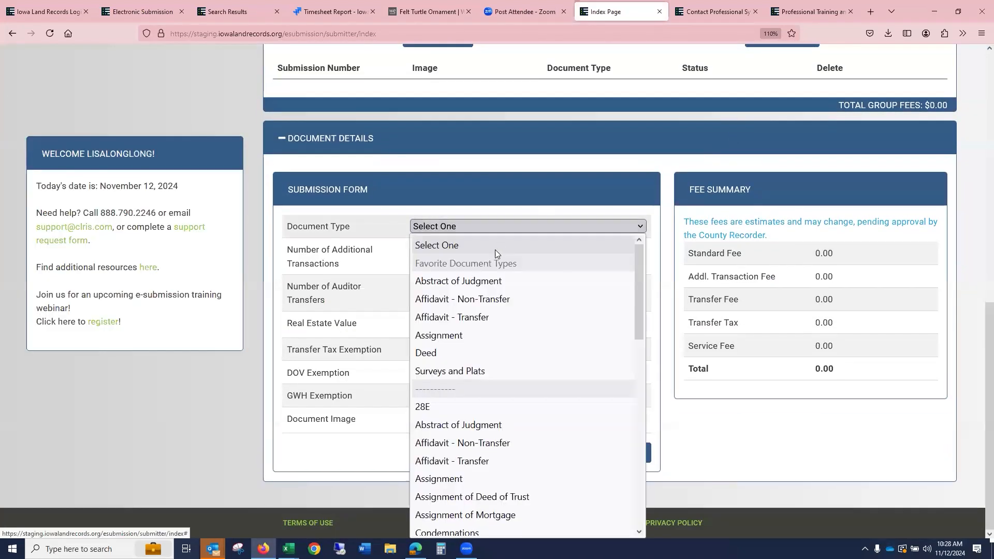
left_click(521, 335)
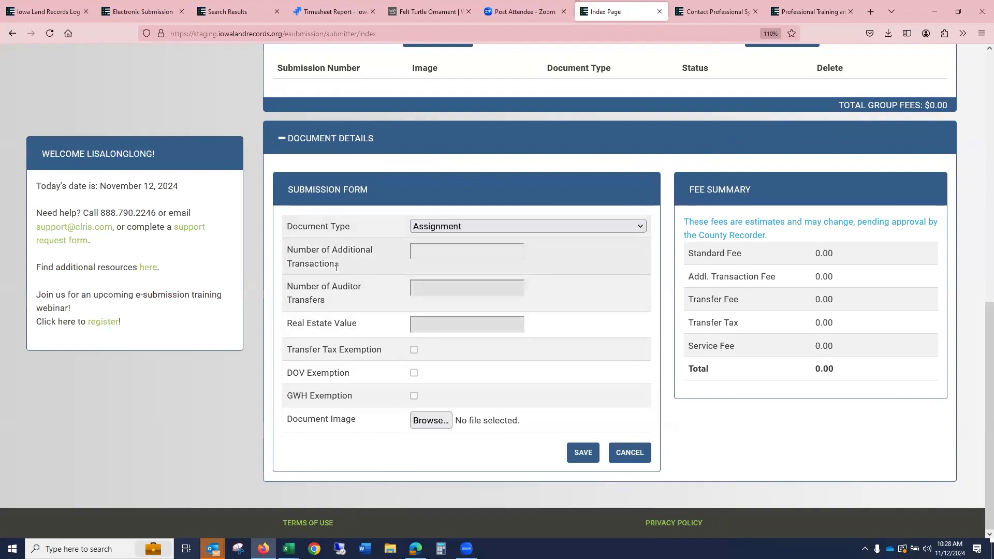
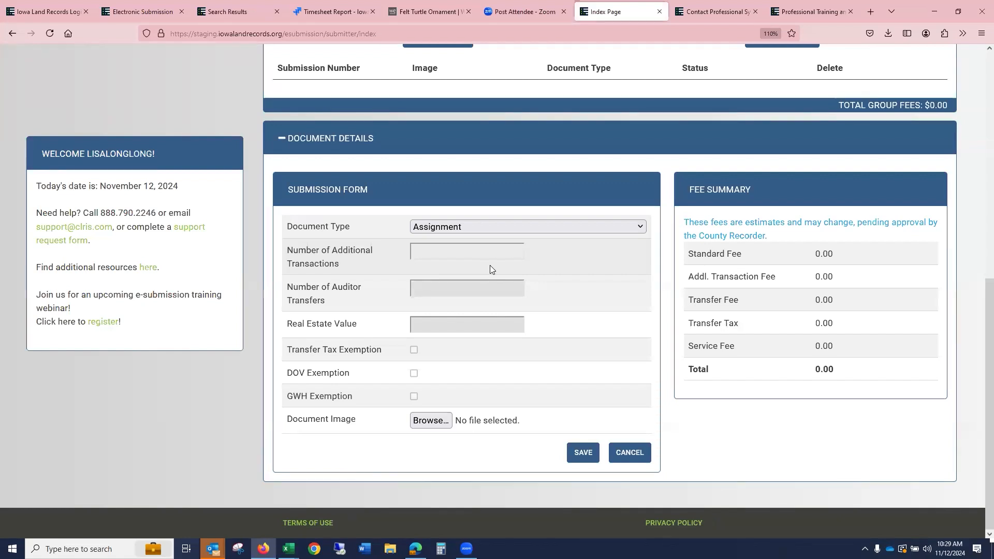
- Set the Assignment's additional transactions to 2, attach 1AffNTRN.pdf as its document image, and save
left_click(494, 258)
type("2")
left_click(605, 283)
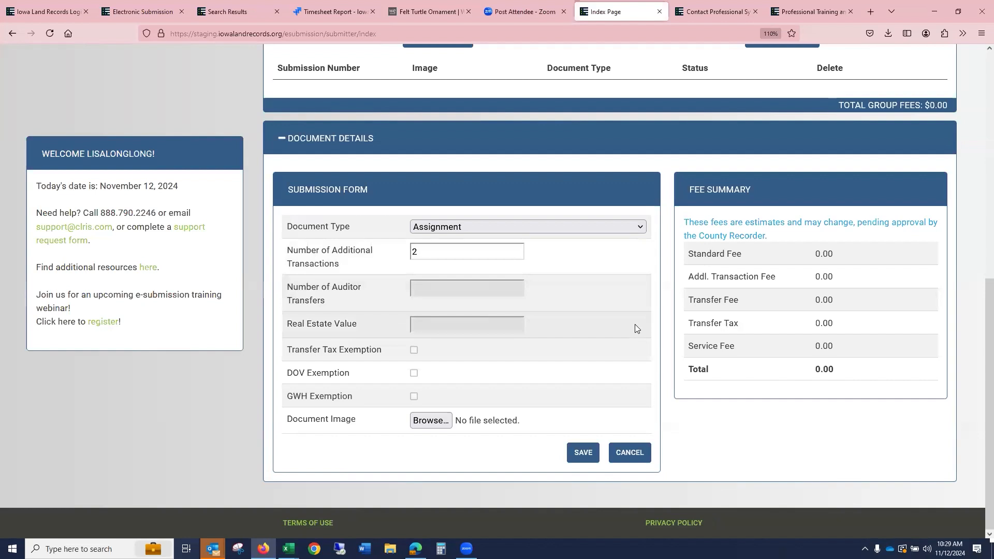
left_click(432, 421)
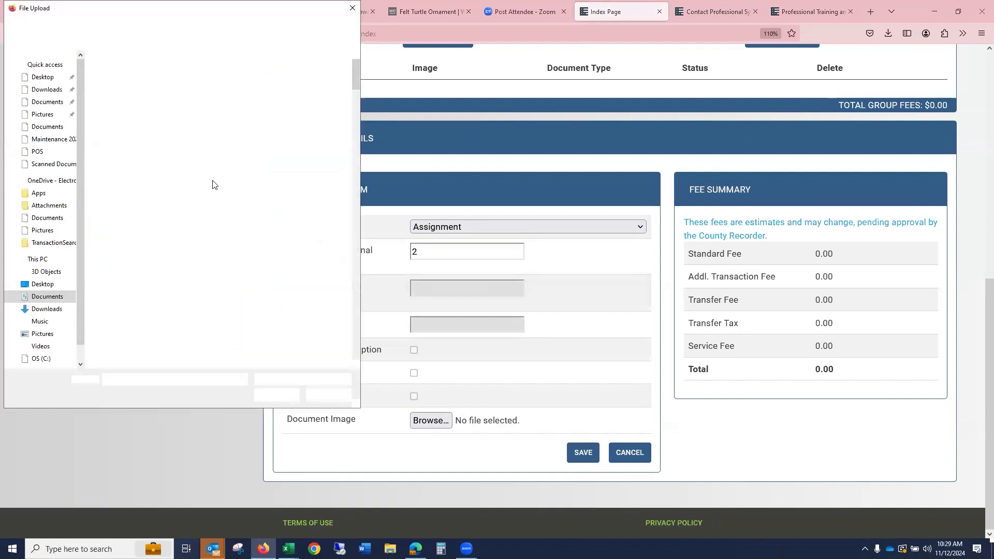
left_click(194, 163)
left_click(275, 393)
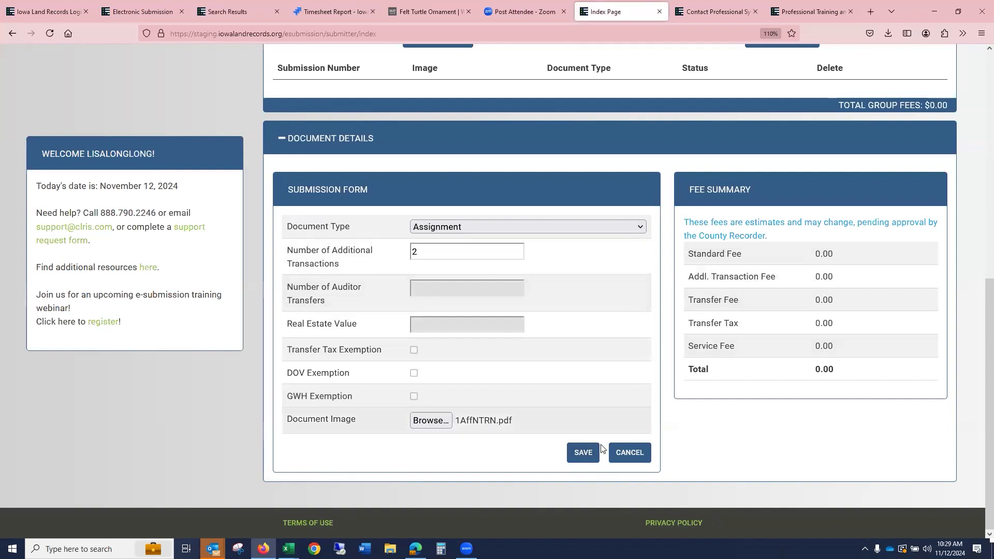
left_click(574, 454)
- Add a Grantor person party, choosing the user's own saved name from the last-name autofill, and save it
left_click(486, 253)
type("LOPNG")
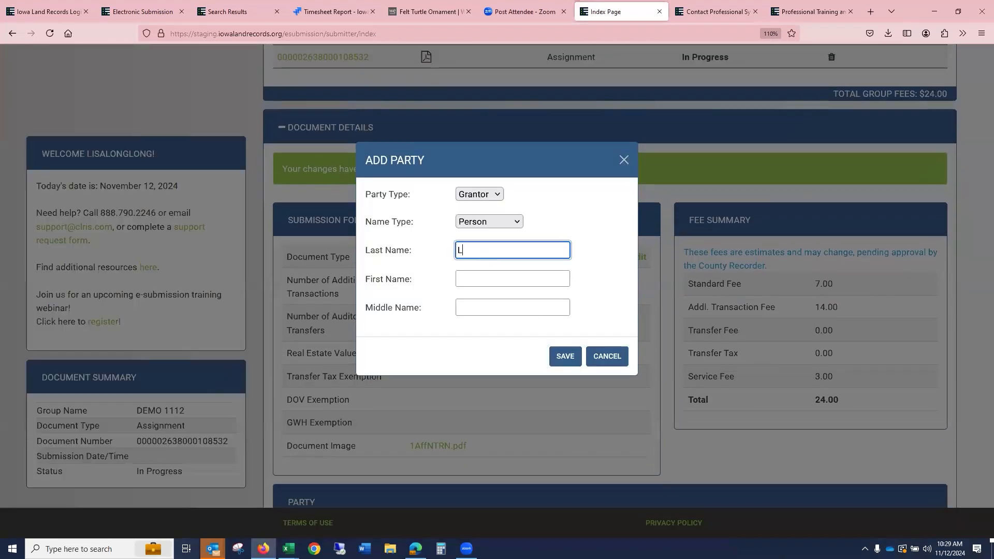
key("BackSpace")
key("BackSpace")
key("BackSpace")
type("NG")
key("BackSpace")
key("BackSpace")
type("NG")
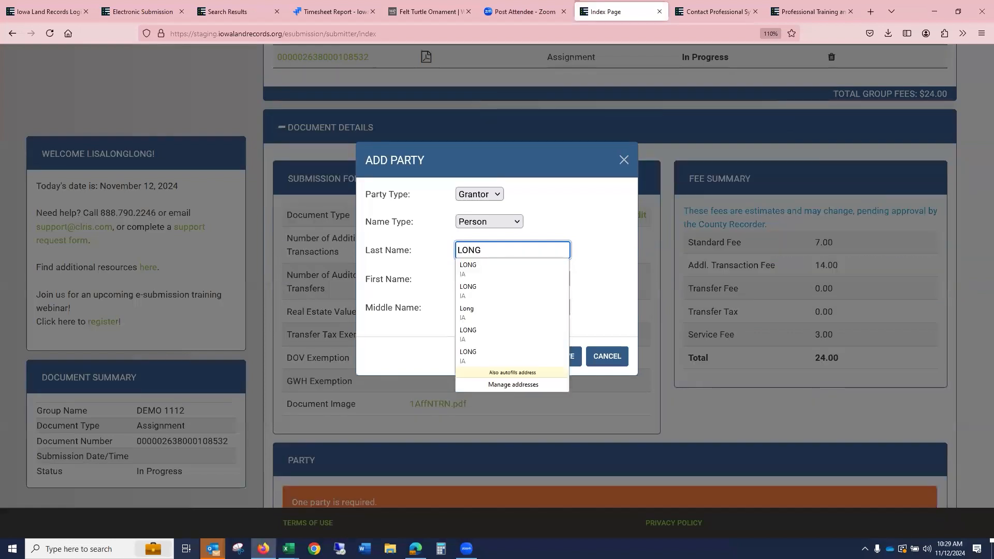
left_click(492, 268)
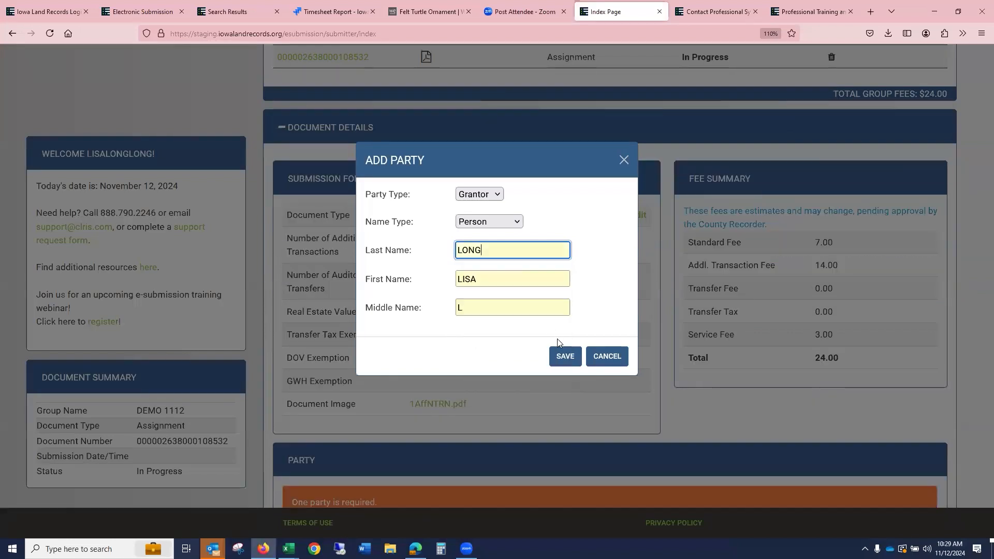
left_click(564, 357)
- Edit the Assignment's submission form, set the additional transactions to 0, and save
scroll(891, 208, "up", 6)
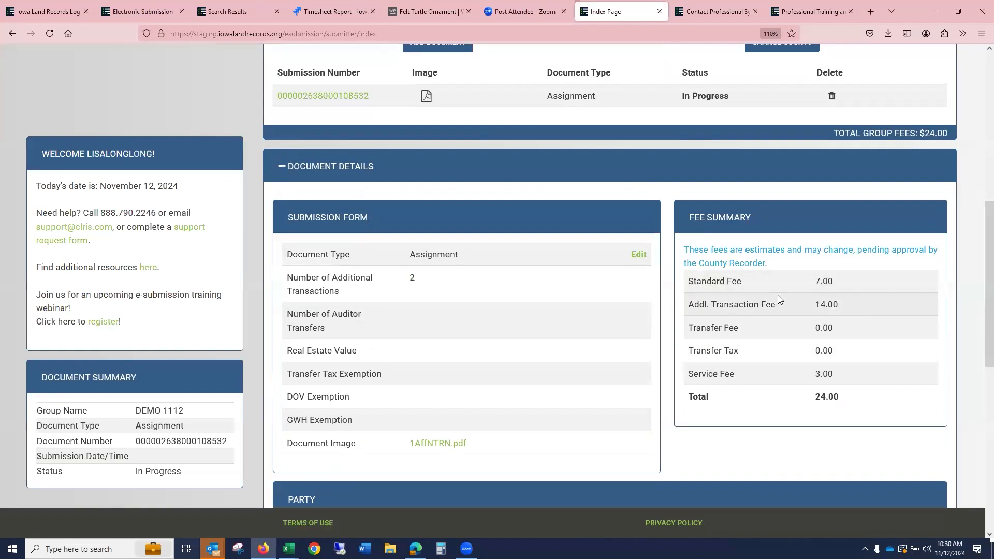
left_click(638, 254)
scroll(508, 254, "down", 2)
double_click(435, 176)
type("0")
left_click(583, 401)
scroll(860, 227, "down", 3)
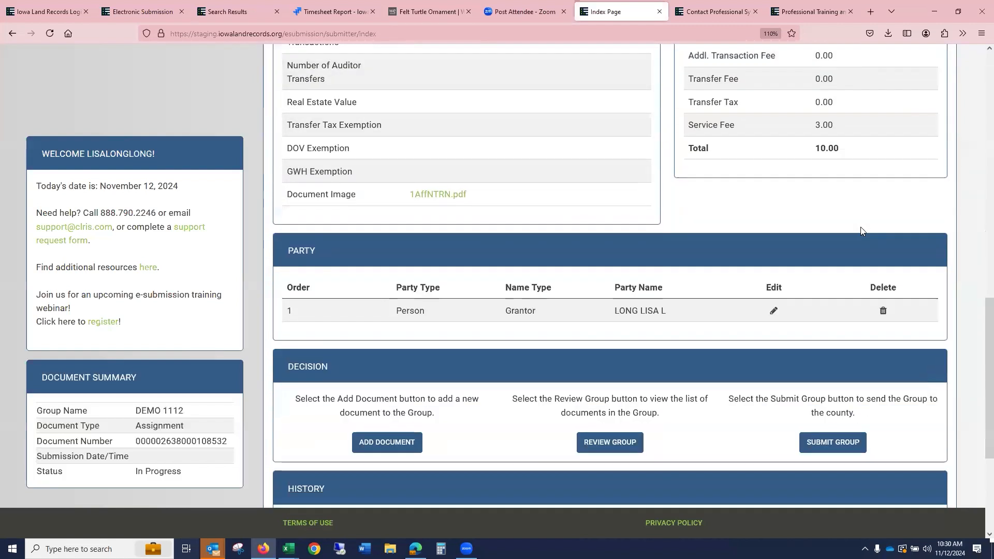
- Add a new Affidavit - Non-Transfer document with image 1AffNTRN.pdf and save it
scroll(879, 239, "up", 9)
left_click(437, 311)
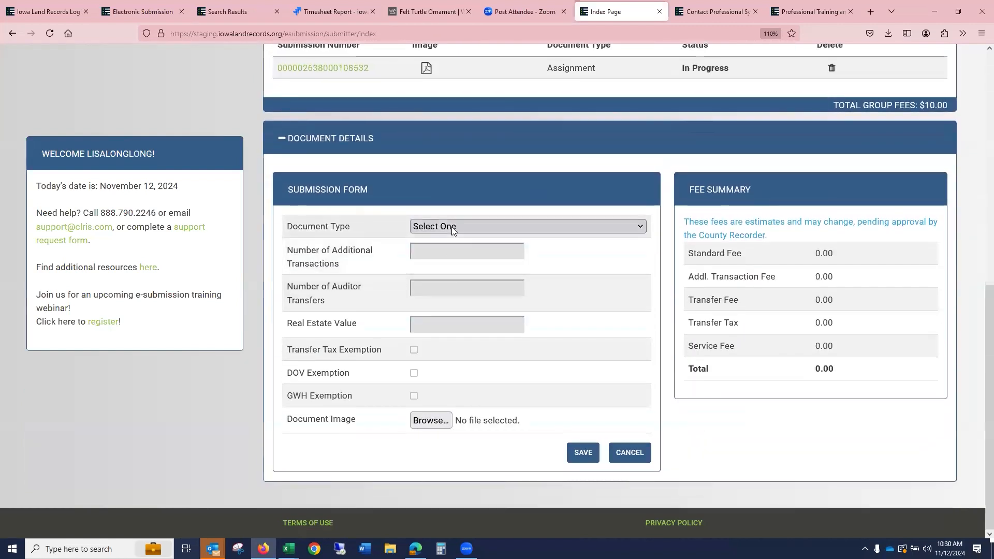
left_click(450, 228)
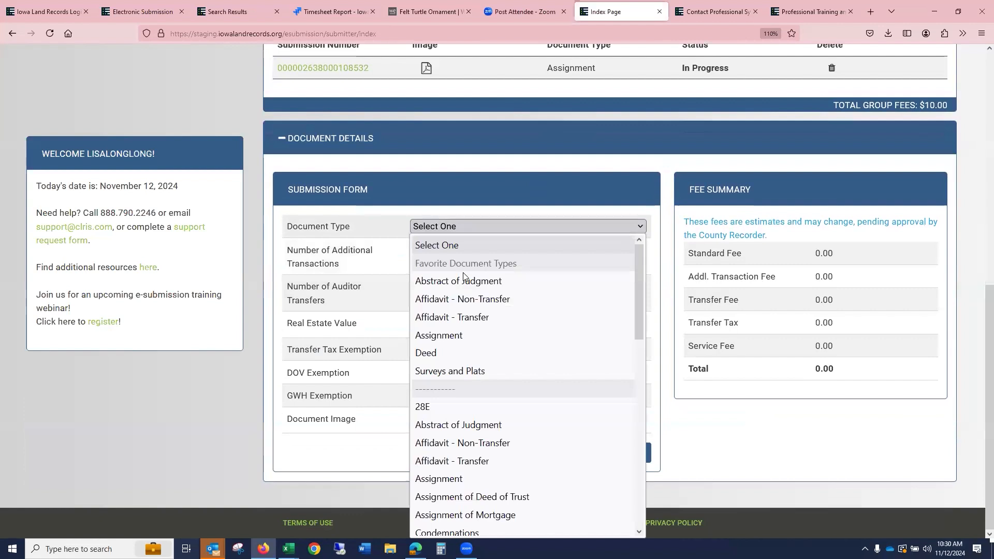
left_click(472, 303)
left_click(431, 421)
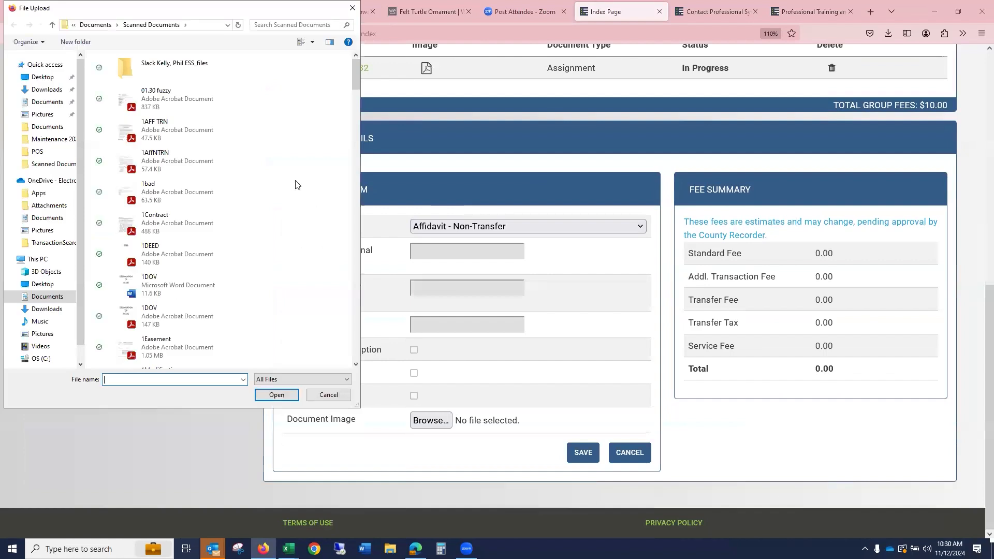
left_click(210, 165)
left_click(285, 398)
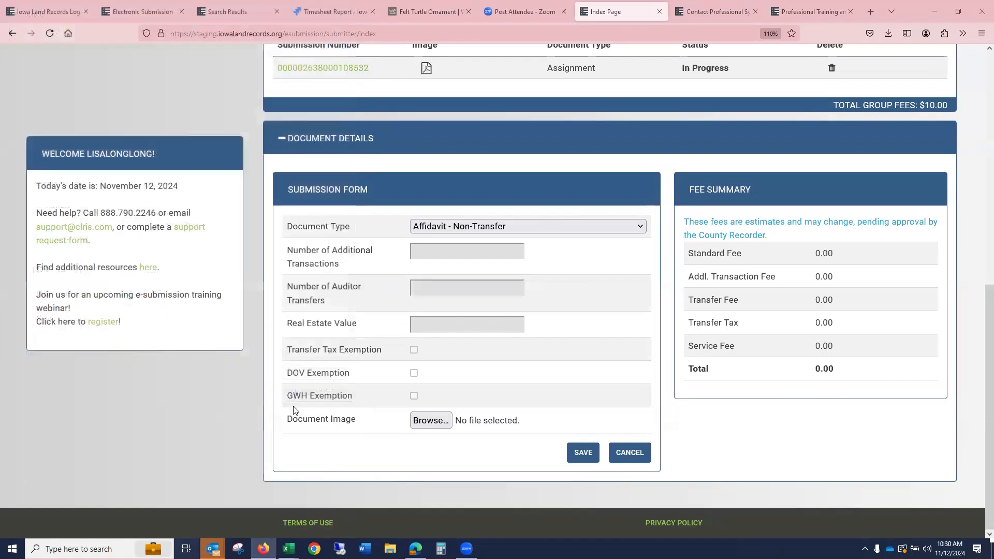
left_click(582, 454)
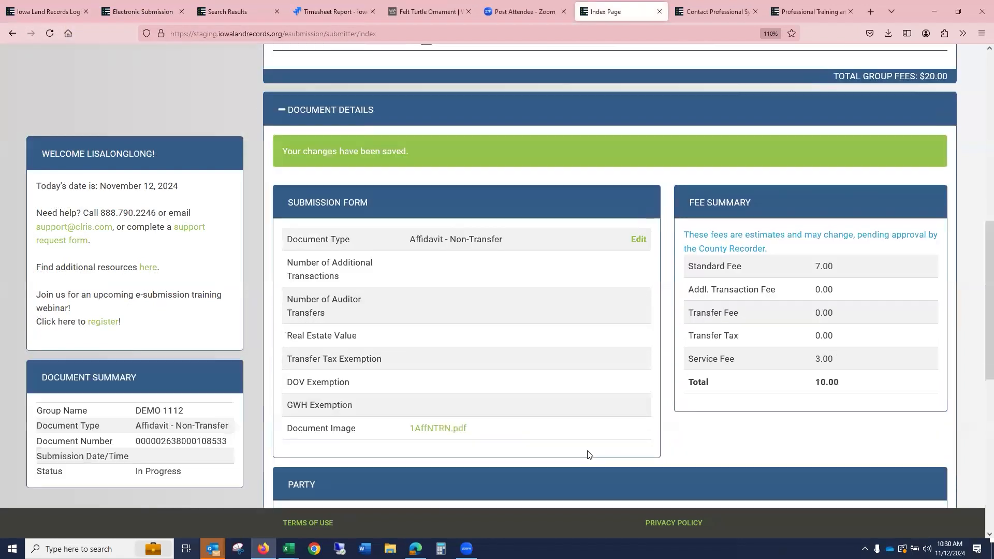
- Add another document of type Affidavit - Transfer with image 1bad.pdf and save it
scroll(580, 425, "down", 1)
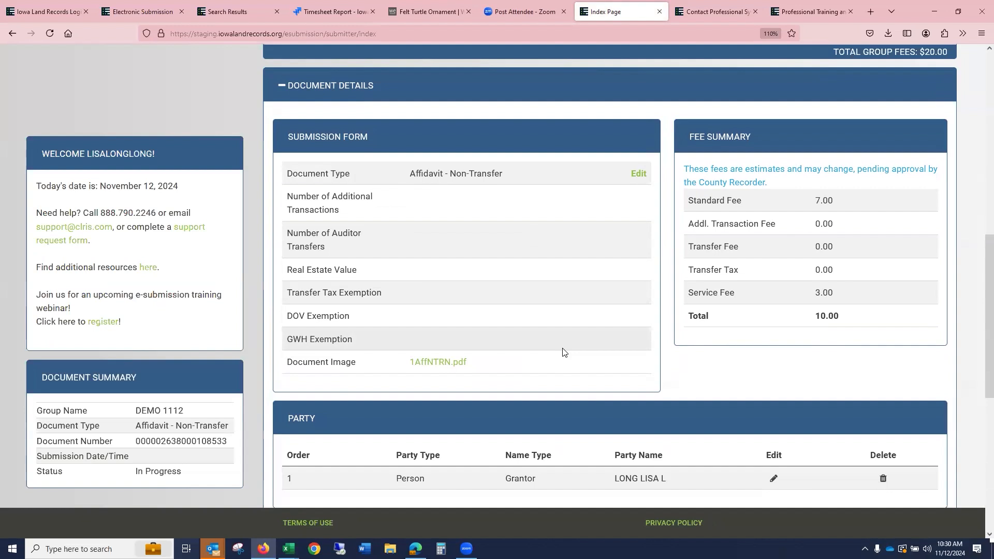
scroll(563, 352, "up", 1)
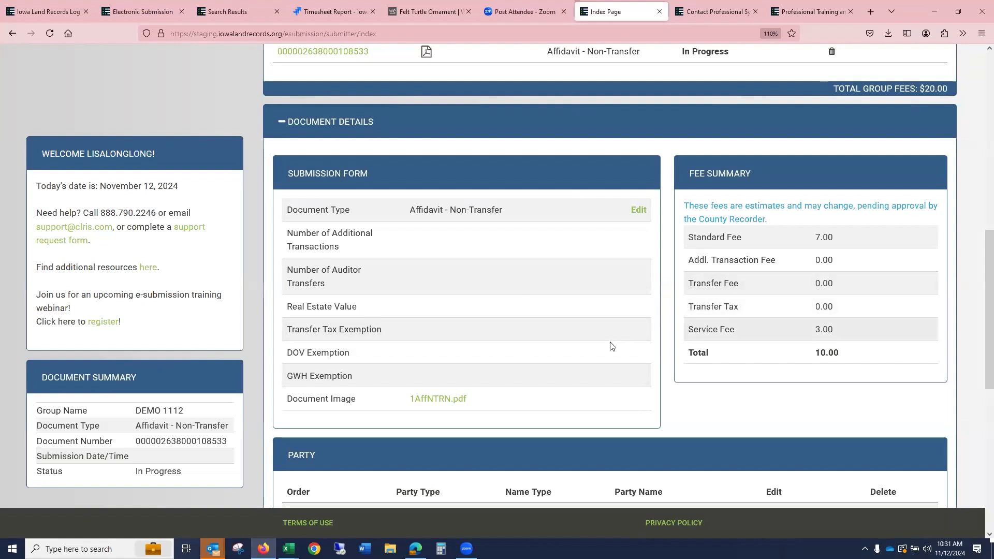
scroll(621, 342, "up", 5)
left_click(439, 223)
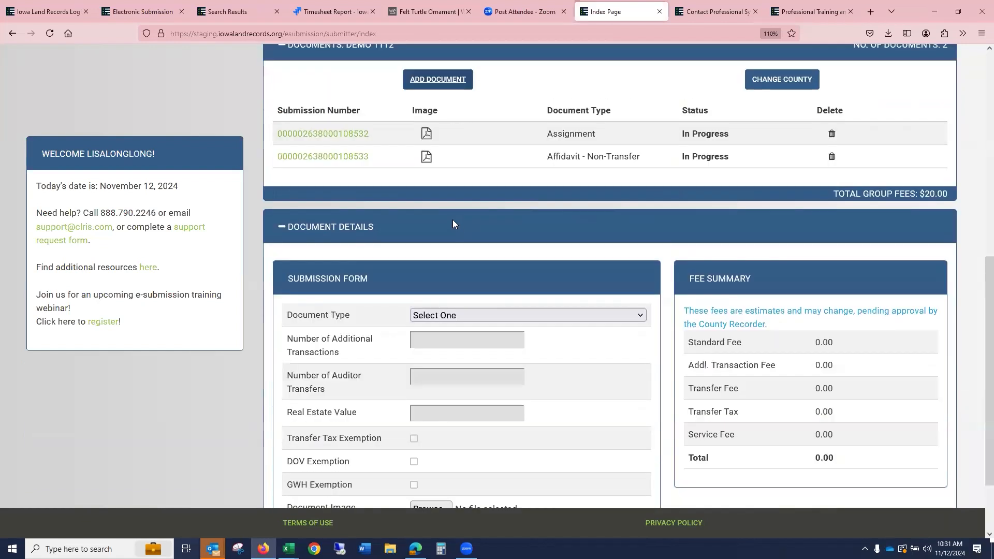
scroll(453, 224, "down", 3)
left_click(451, 228)
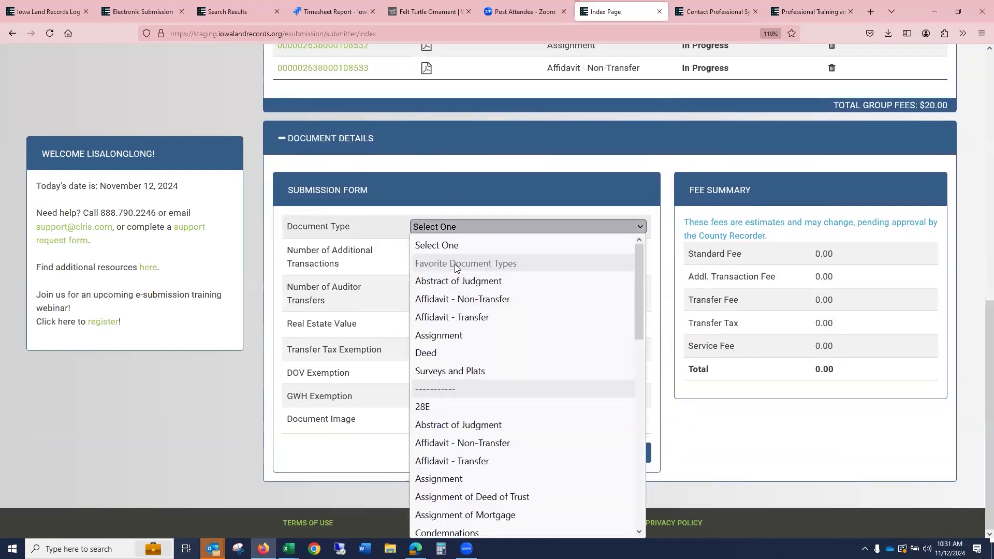
left_click(458, 318)
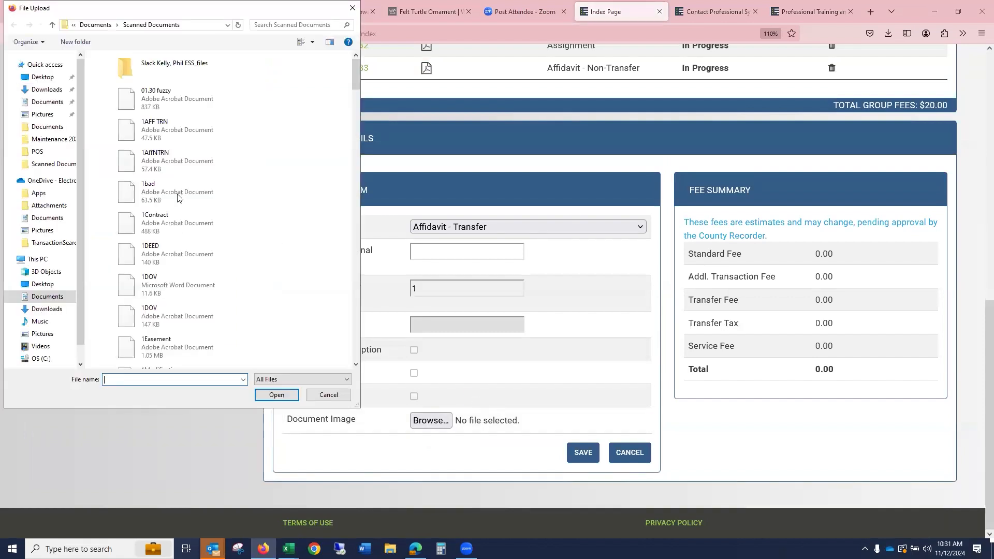
left_click(160, 192)
left_click(276, 395)
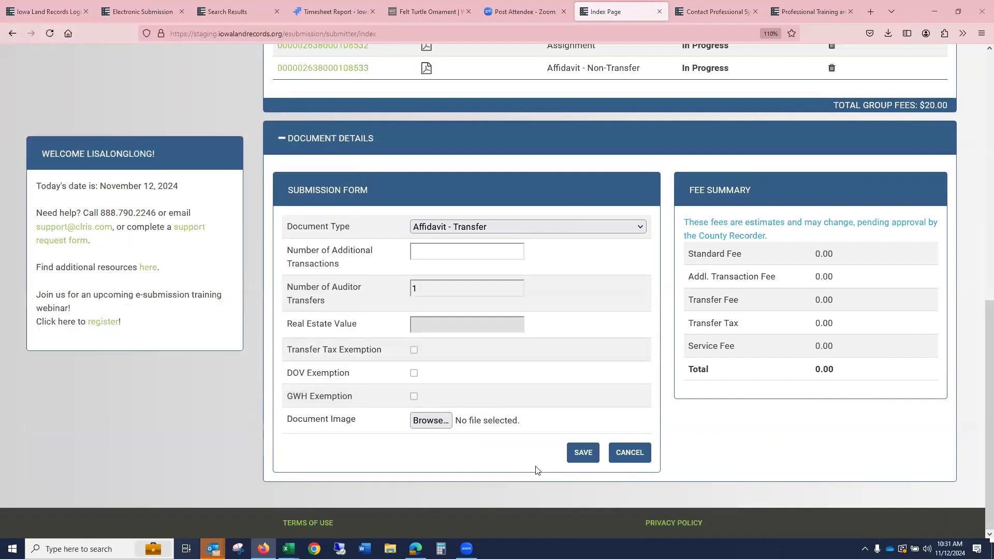
left_click(586, 453)
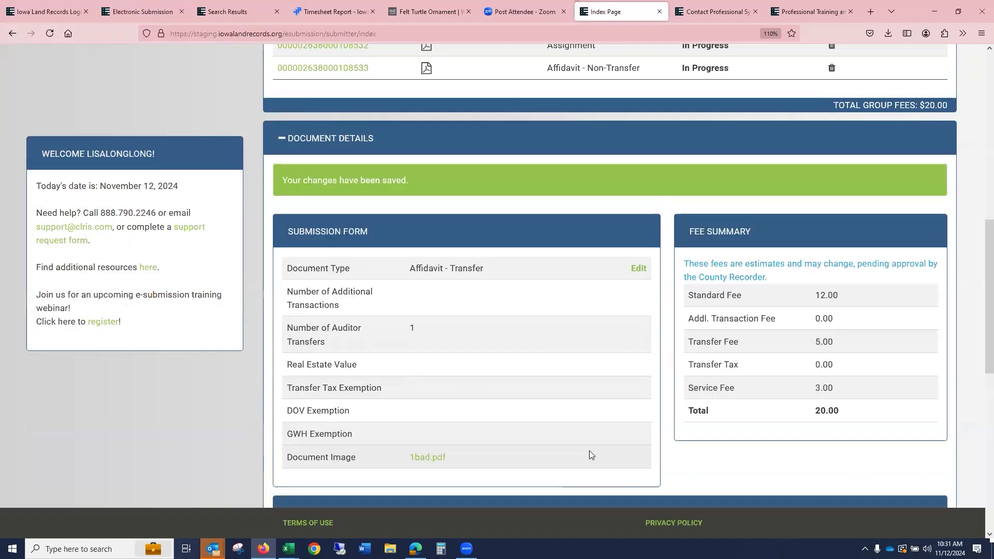
- Submit the DEMO 1112 group to the county
scroll(799, 308, "down", 1)
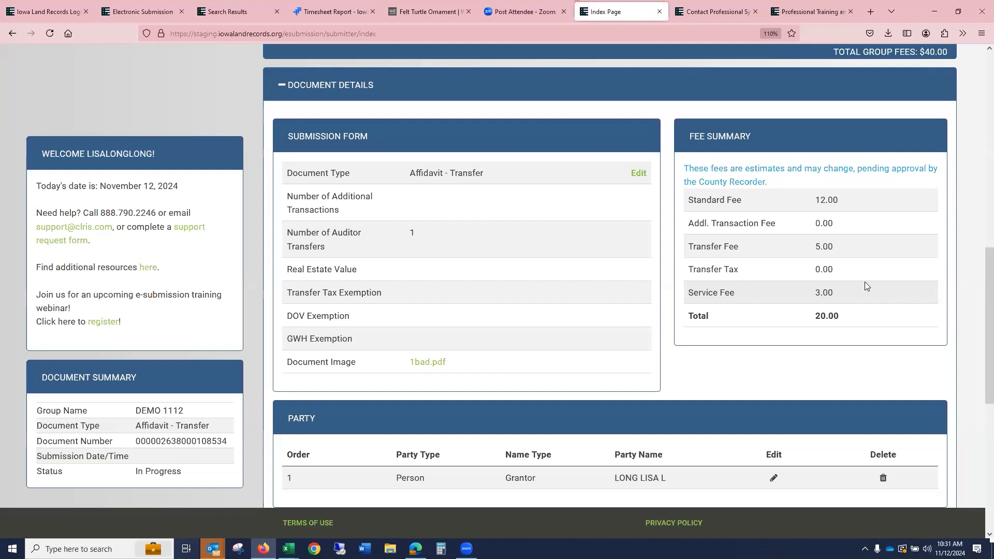
scroll(835, 227, "up", 4)
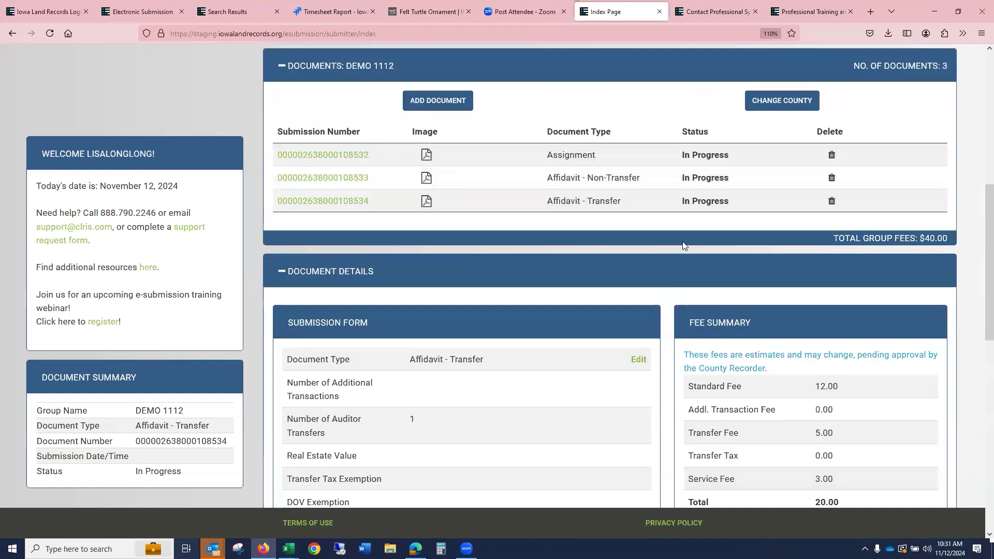
scroll(835, 228, "up", 4)
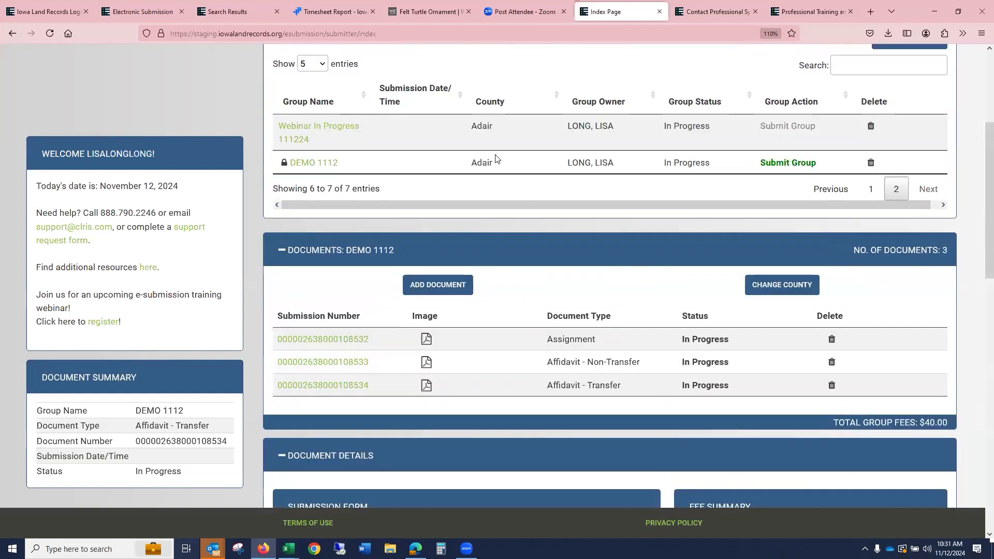
left_click(805, 164)
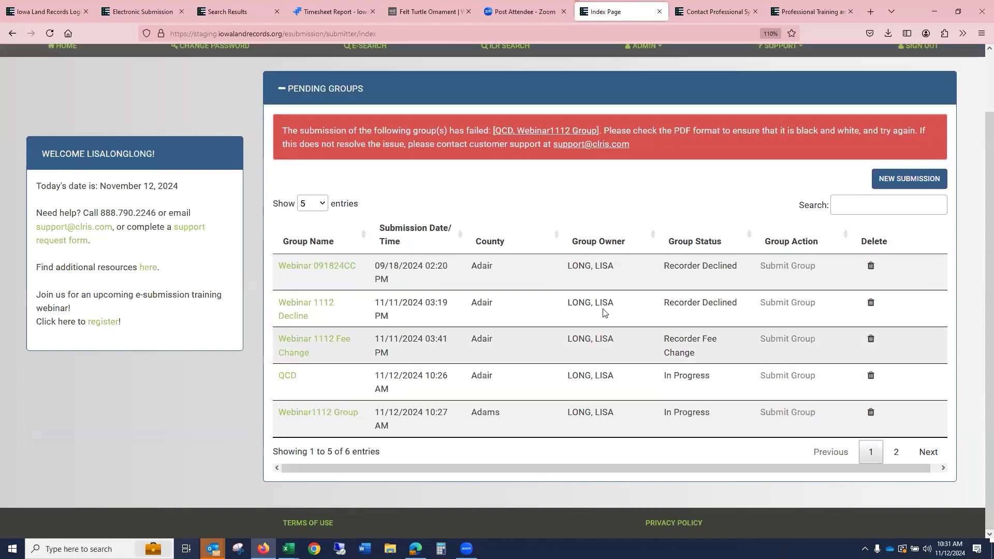
- Open the Webinar 1112 Fee Change group and accept the fee change for its Assignment submission
left_click(338, 347)
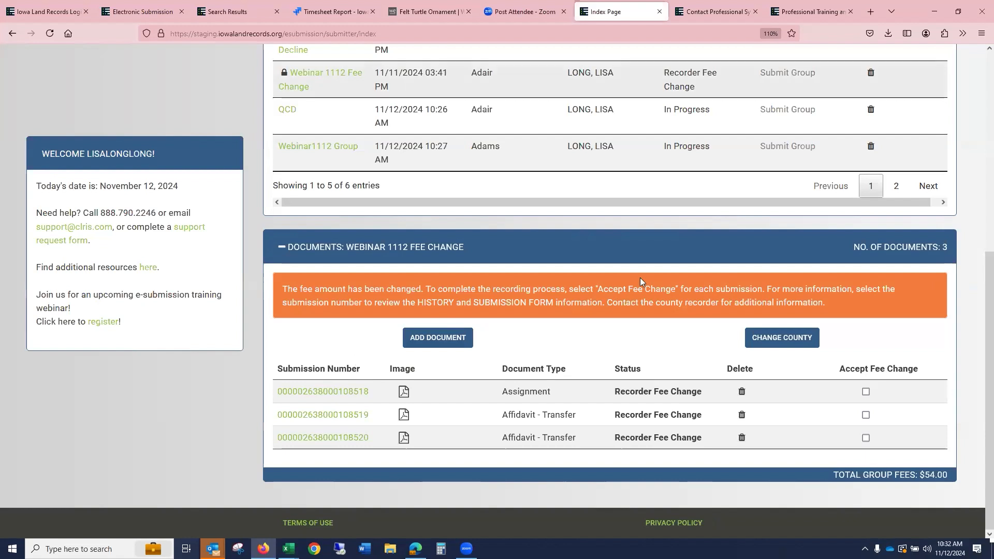
left_click(866, 392)
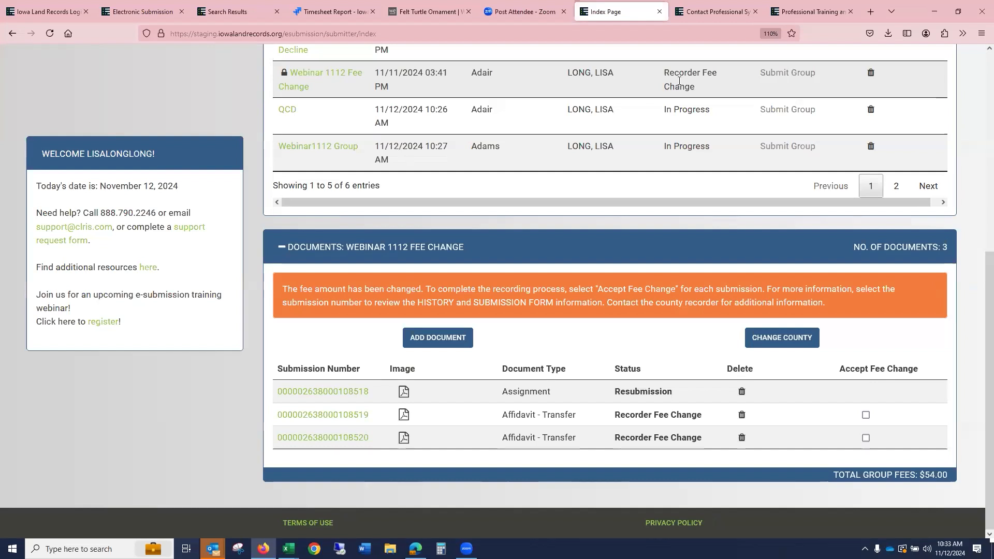
- Review the first Affidavit - Transfer submission's details and history, then accept its fee change
left_click(355, 416)
scroll(523, 315, "down", 15)
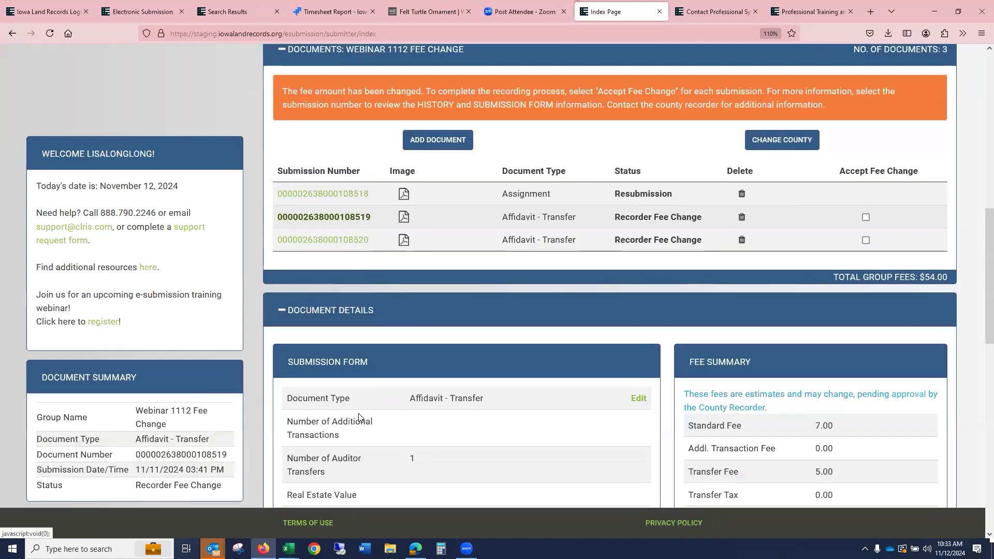
scroll(541, 325, "down", 1)
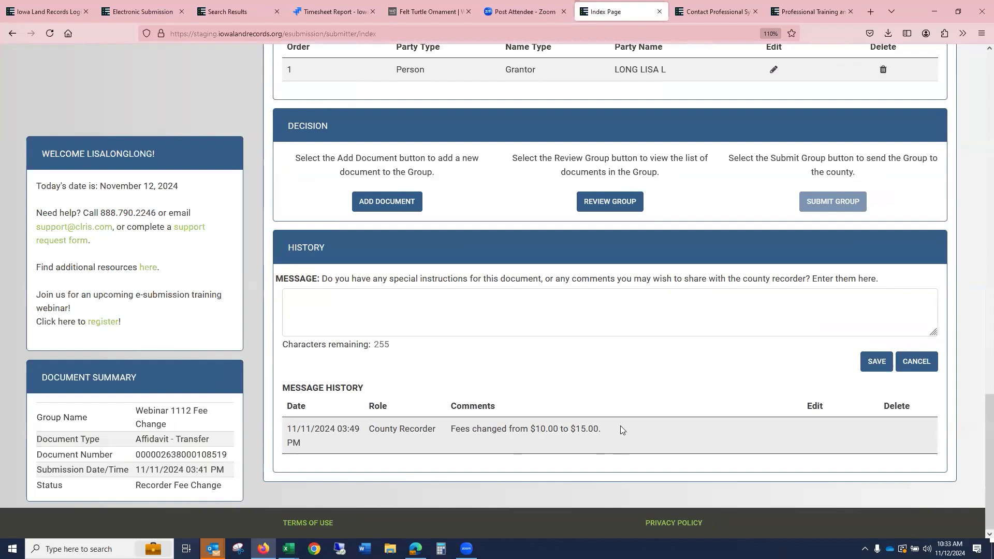
scroll(618, 422, "up", 7)
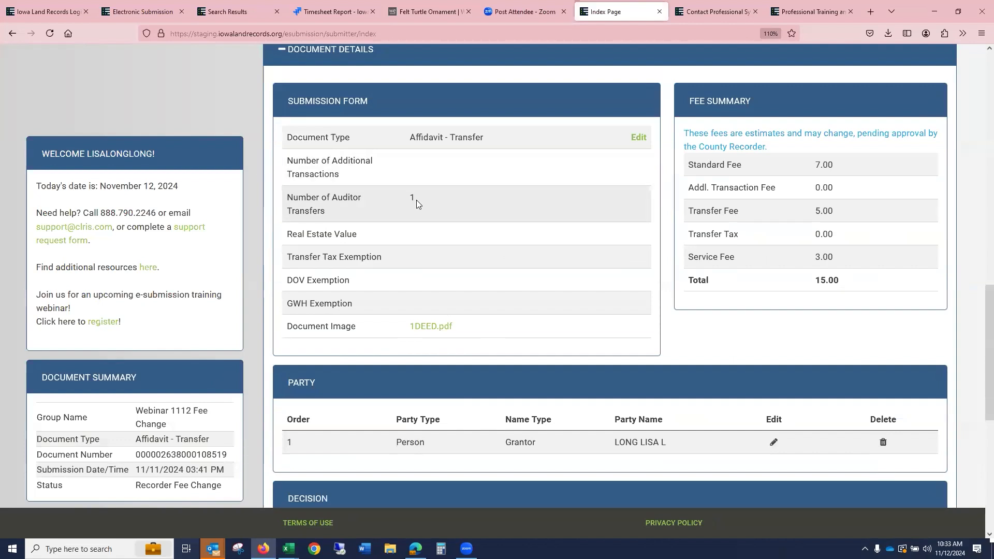
scroll(842, 254, "up", 5)
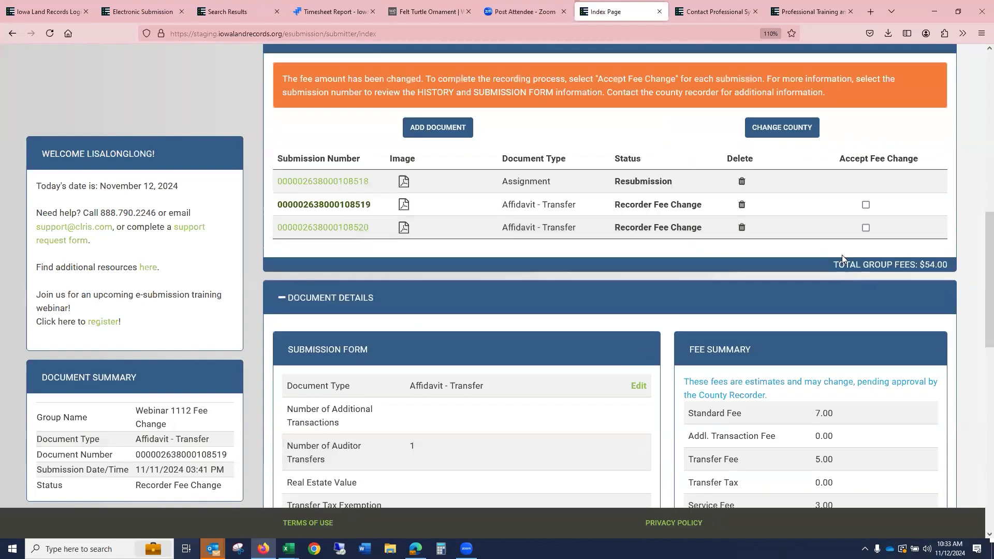
left_click(866, 205)
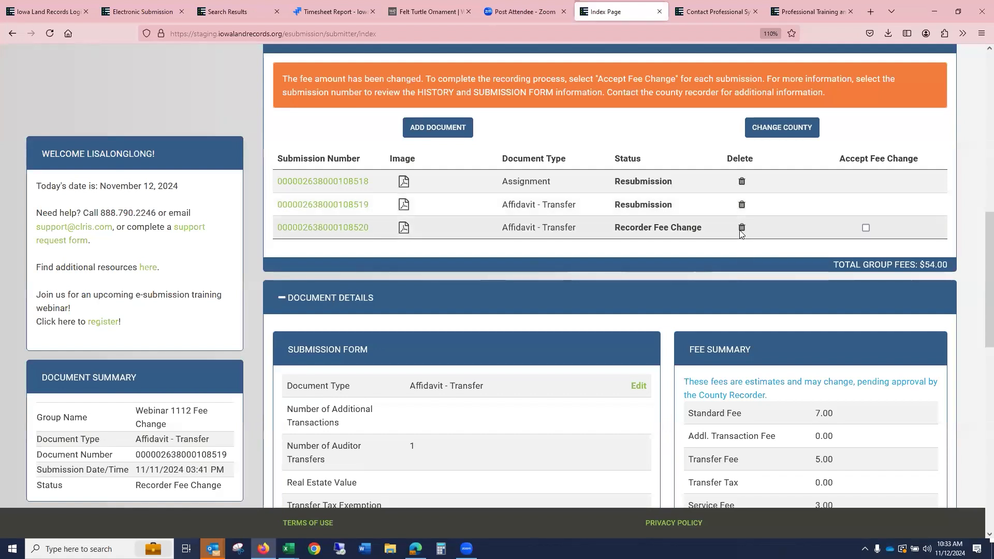
- Review the second Affidavit - Transfer submission's form, party, and message history
left_click(344, 229)
scroll(457, 295, "down", 10)
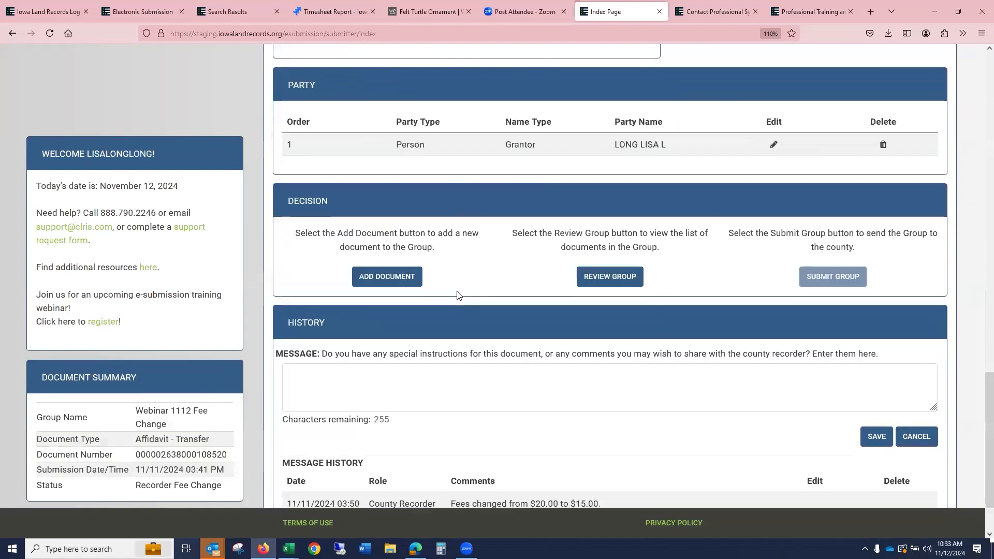
scroll(463, 300, "down", 2)
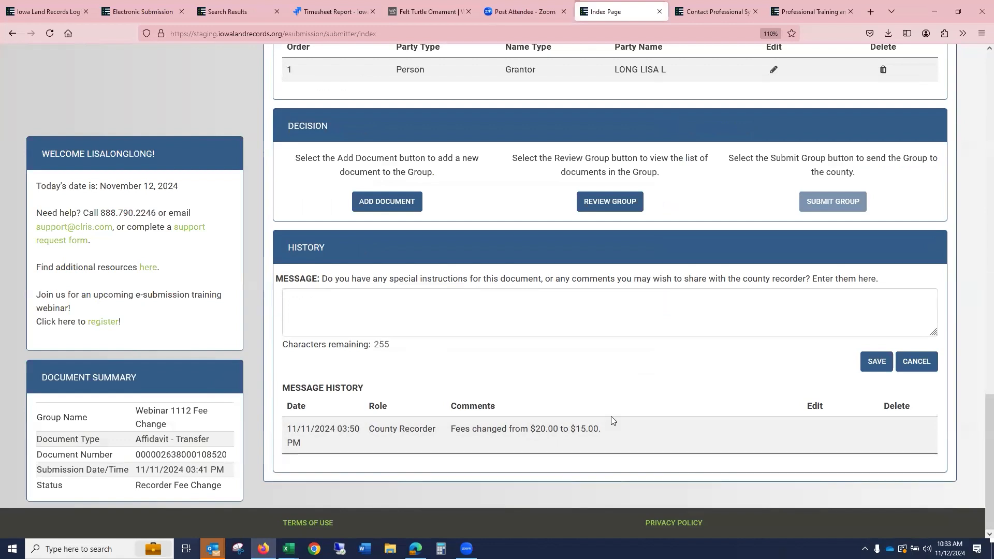
scroll(598, 173, "up", 10)
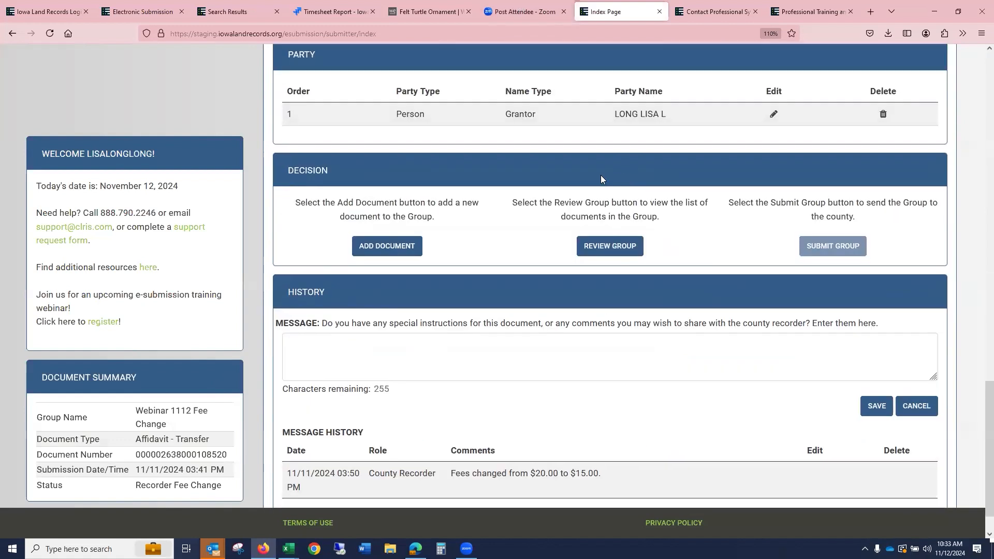
scroll(597, 215, "down", 4)
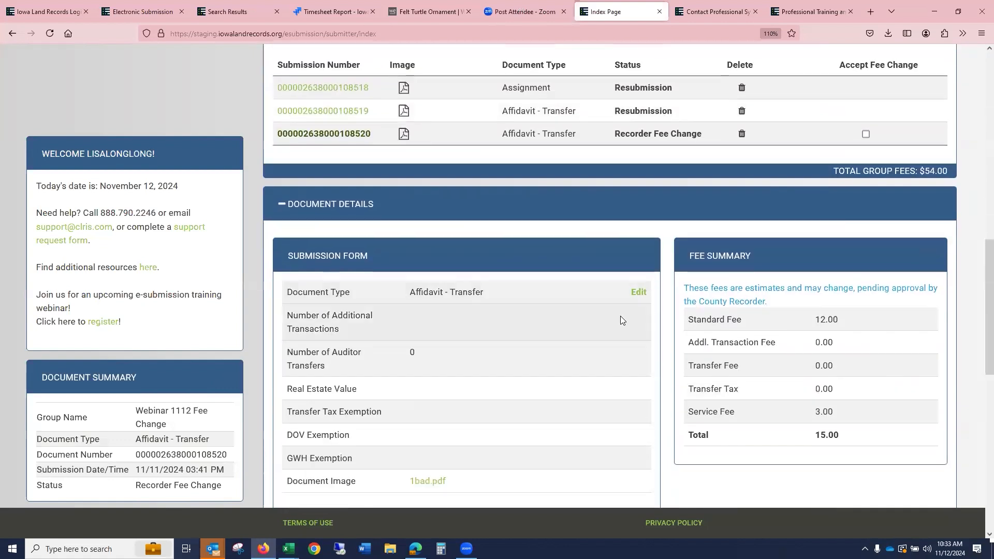
- Change the second Affidavit - Transfer submission's document type to Affidavit - Non-Transfer and save the form
left_click(640, 292)
scroll(569, 207, "down", 3)
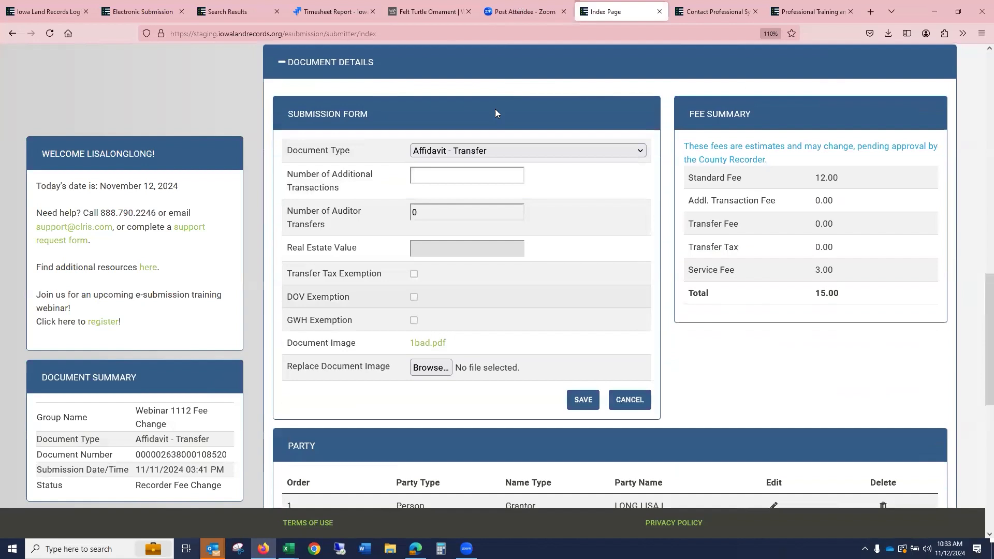
left_click(471, 150)
left_click(464, 204)
scroll(528, 233, "down", 3)
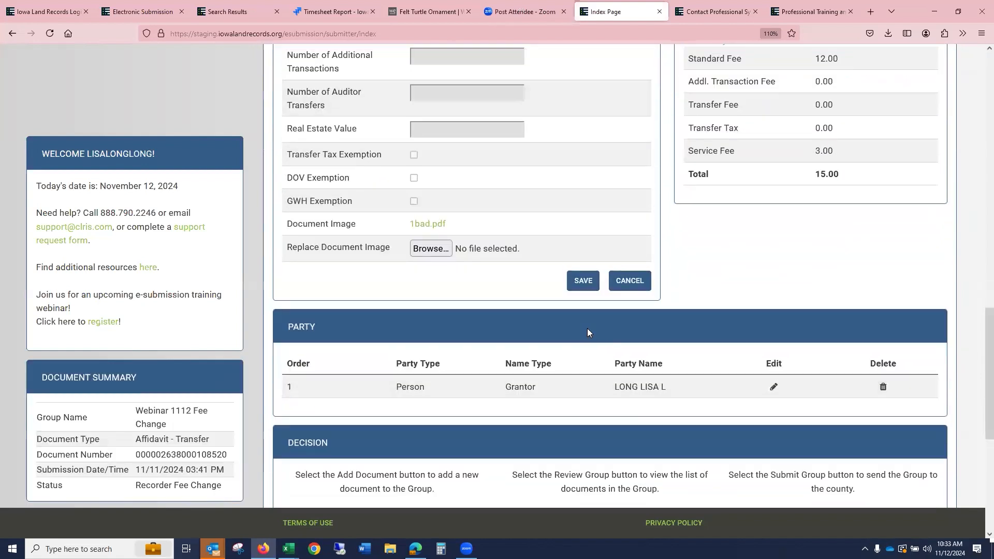
left_click(582, 275)
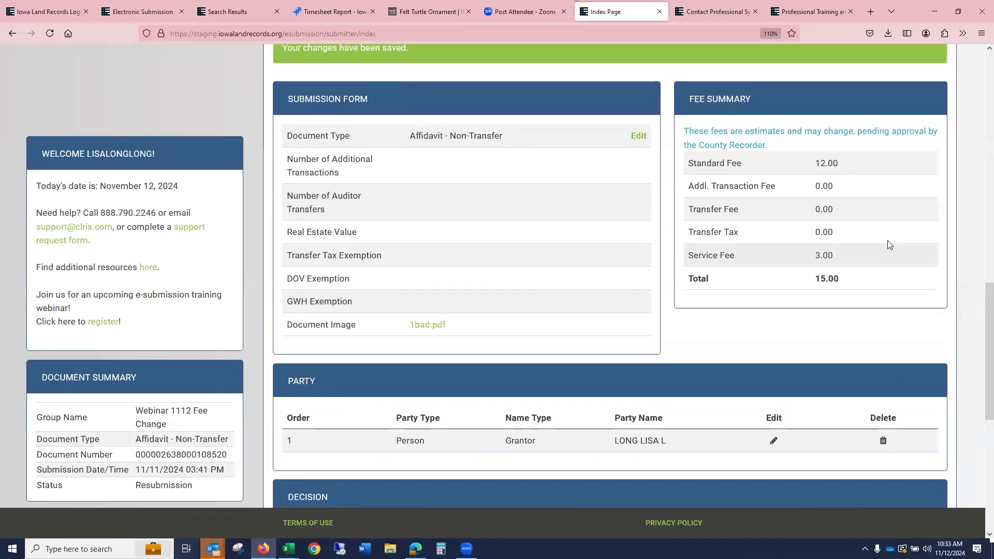
- Submit the Webinar 1112 Fee Change group to the county
scroll(720, 184, "up", 5)
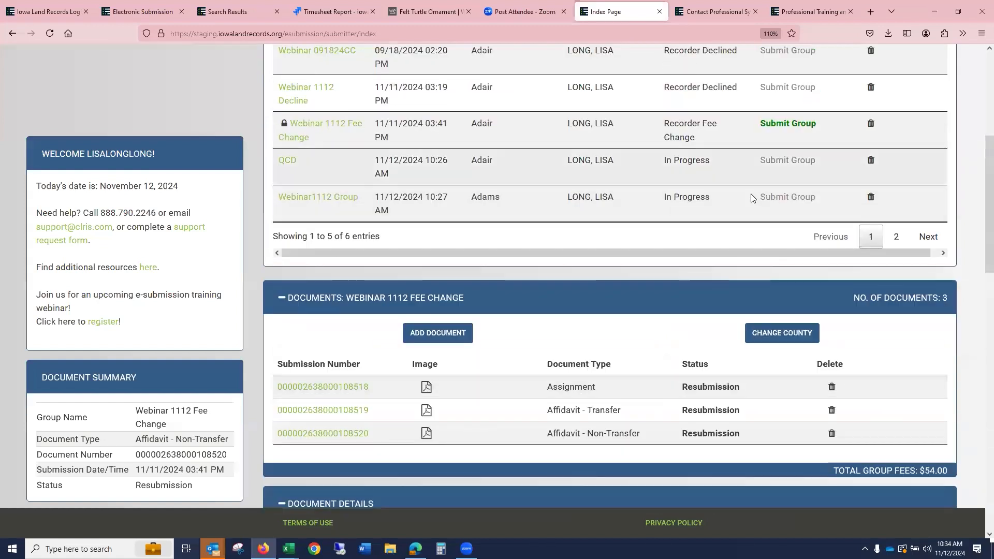
left_click(798, 126)
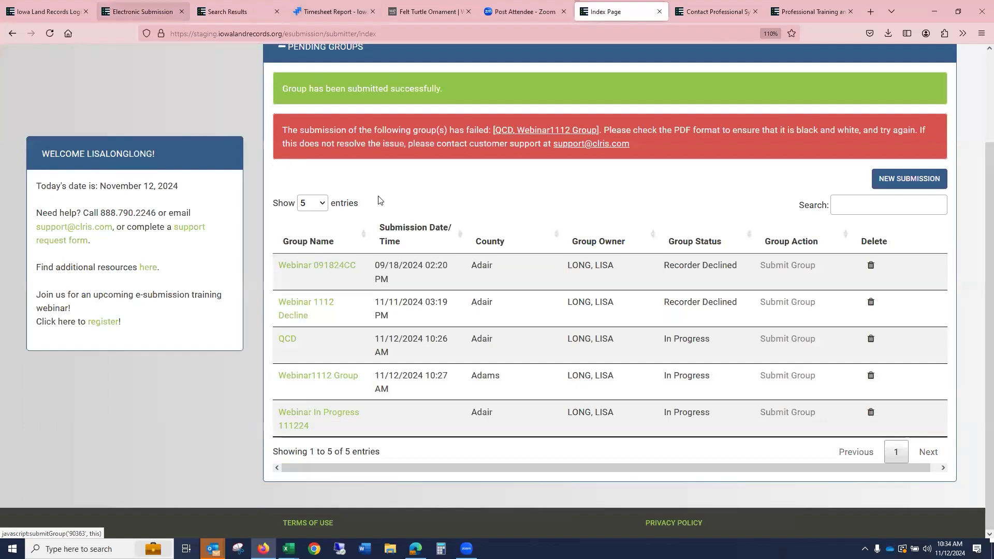
- Open the Webinar 091824CC group and review the Power of Attorney submission's details and recorder message history
left_click(307, 269)
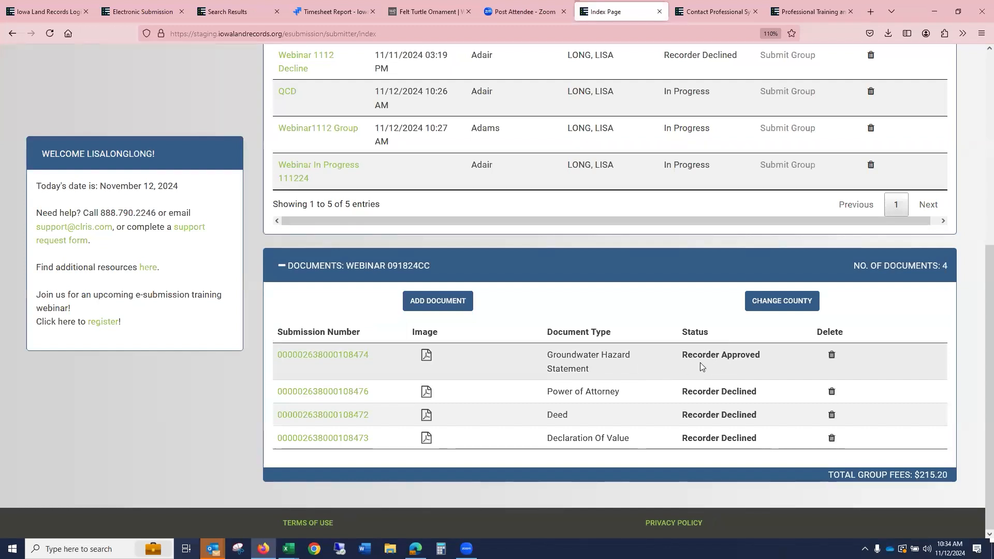
scroll(700, 362, "up", 1)
scroll(700, 365, "down", 1)
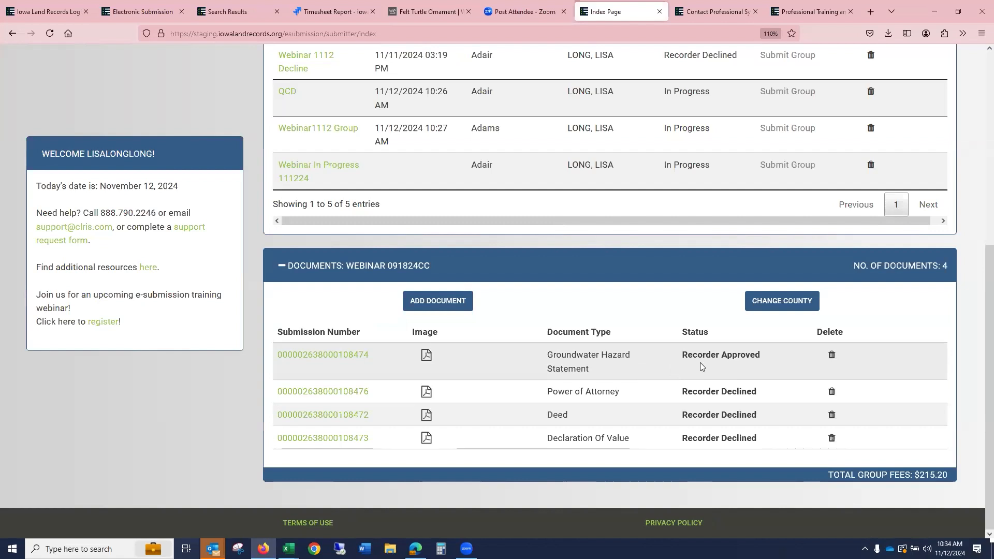
scroll(673, 357, "up", 6)
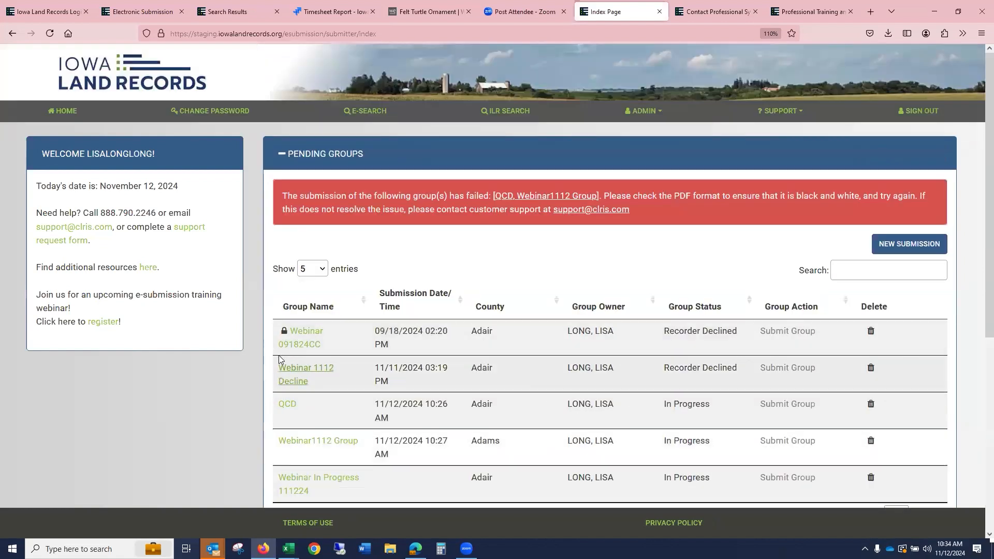
left_click(311, 345)
scroll(310, 340, "down", 5)
scroll(310, 337, "up", 2)
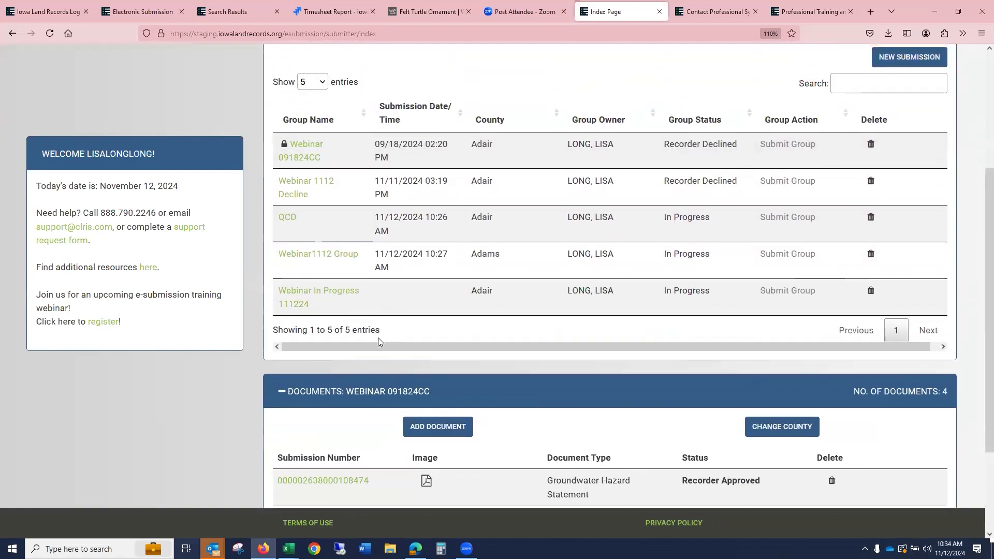
scroll(378, 338, "down", 3)
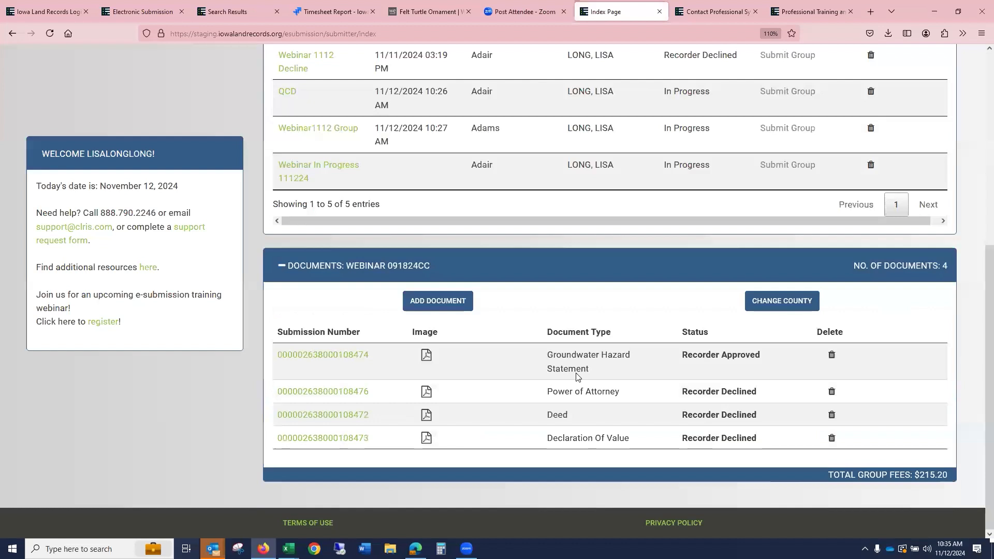
left_click(348, 391)
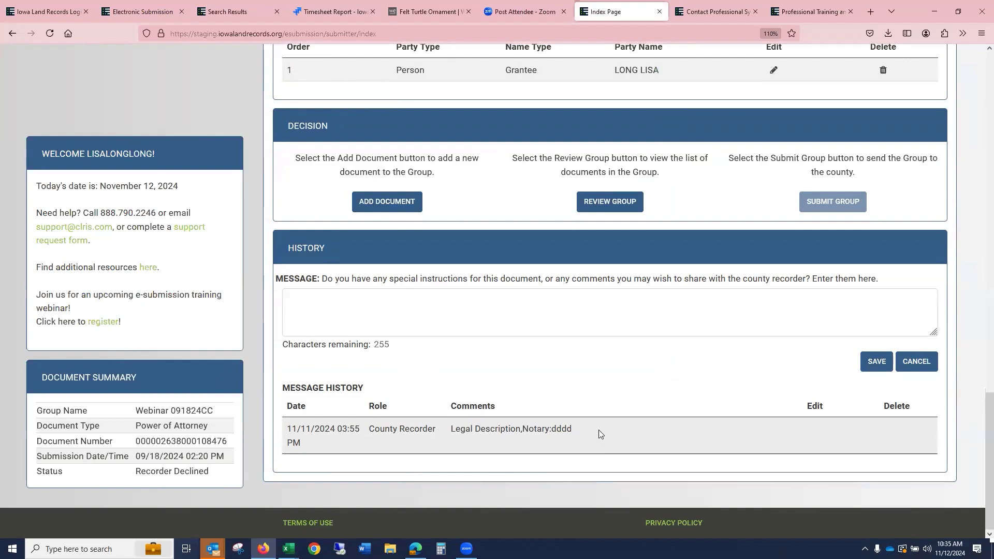
scroll(671, 434, "up", 2)
scroll(671, 434, "down", 2)
left_click_drag(449, 432, 585, 433)
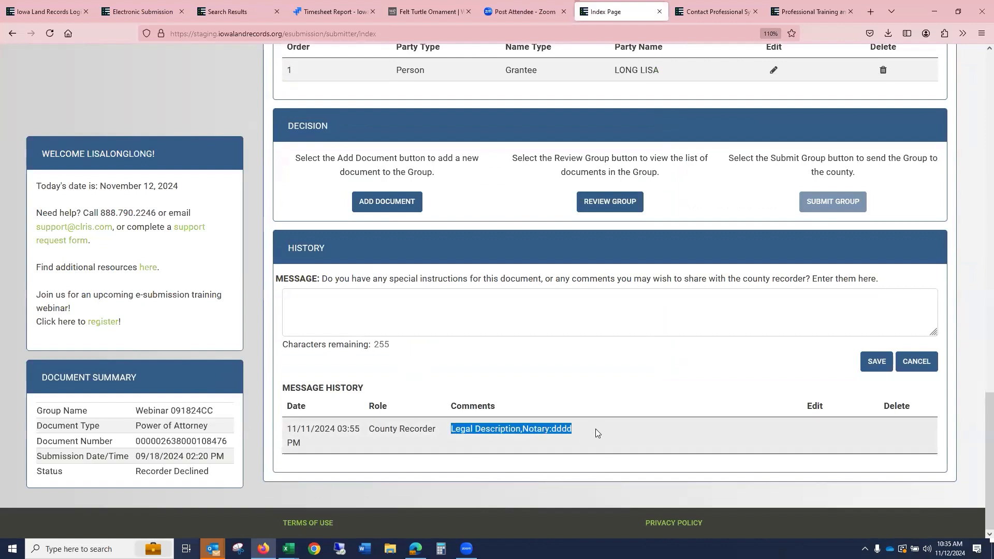
scroll(596, 428, "up", 8)
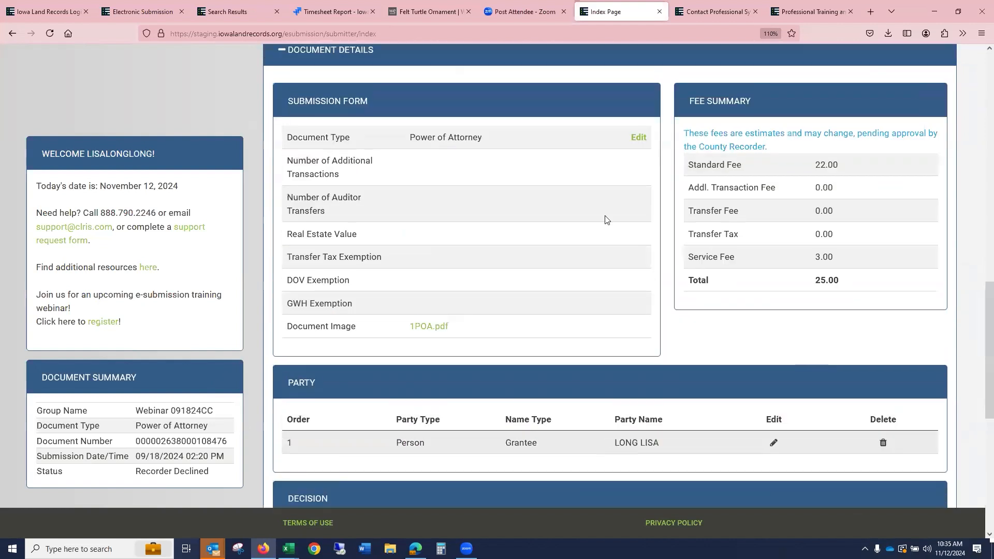
- Try to replace the Power of Attorney document image with the 1DOV file and save
left_click(639, 138)
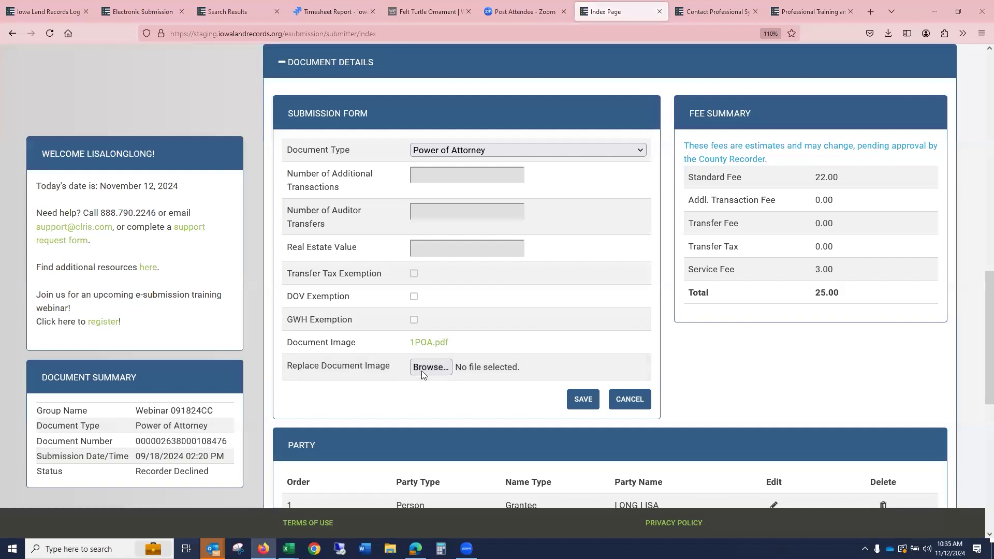
left_click(422, 368)
left_click(228, 285)
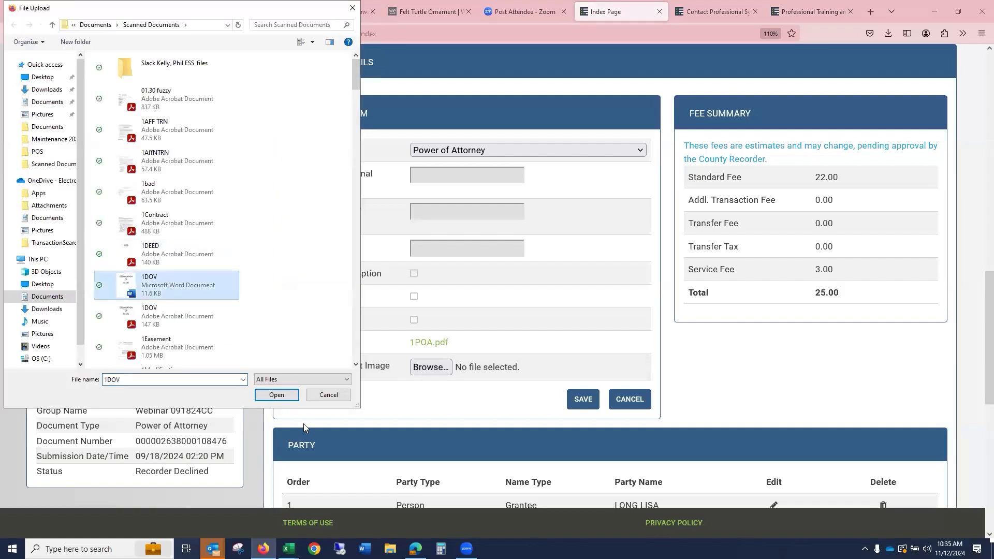
left_click(275, 395)
left_click(581, 399)
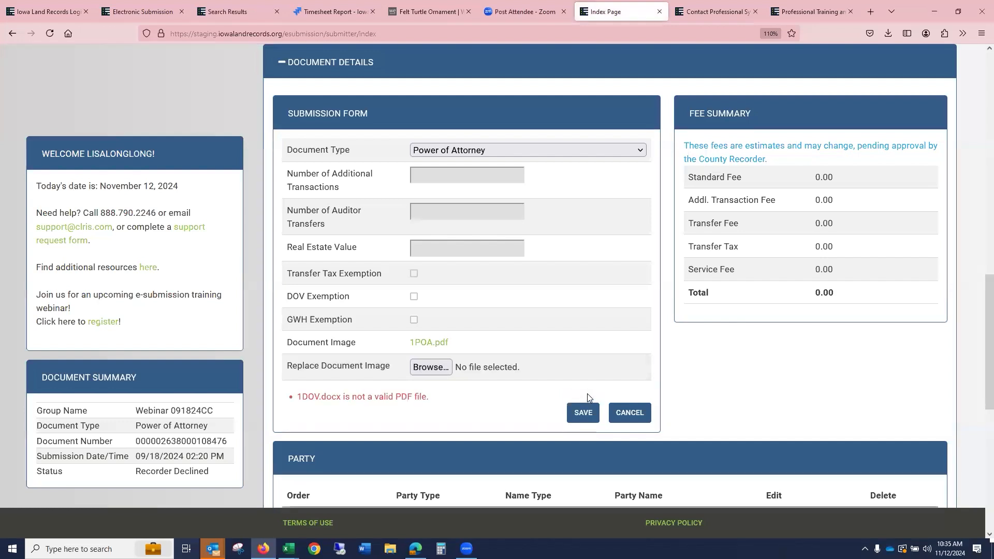
- Replace the Power of Attorney document image with the 1survey PDF and save the form
left_click(430, 367)
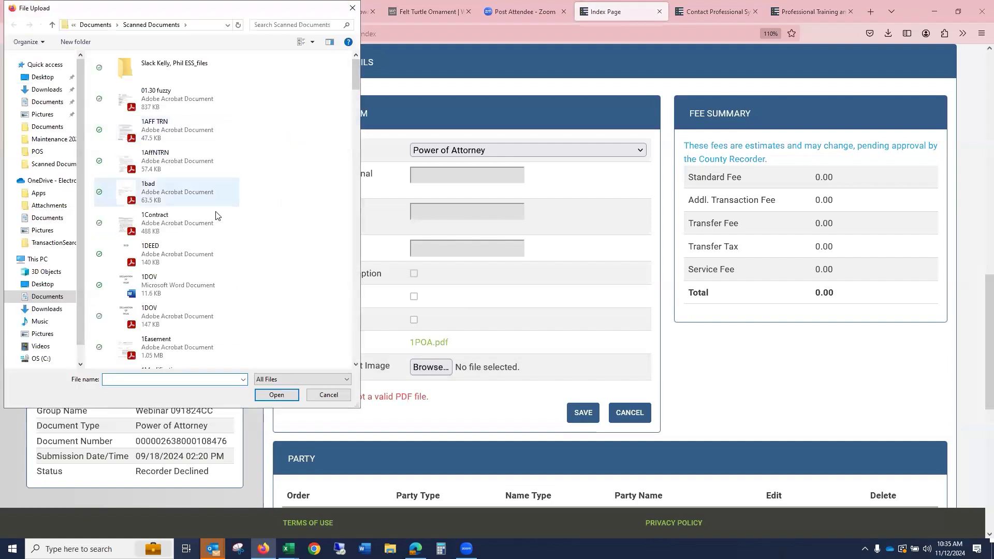
scroll(195, 265, "down", 3)
left_click(194, 261)
left_click(276, 396)
left_click(583, 414)
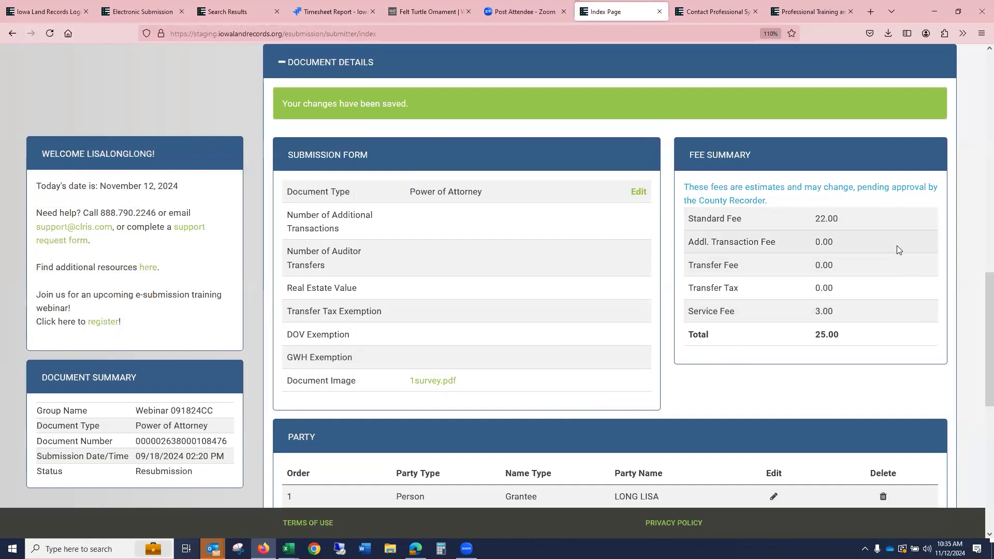
- Open the Deed submission, review its recorder message, and save its submission form for resubmission
scroll(897, 247, "up", 3)
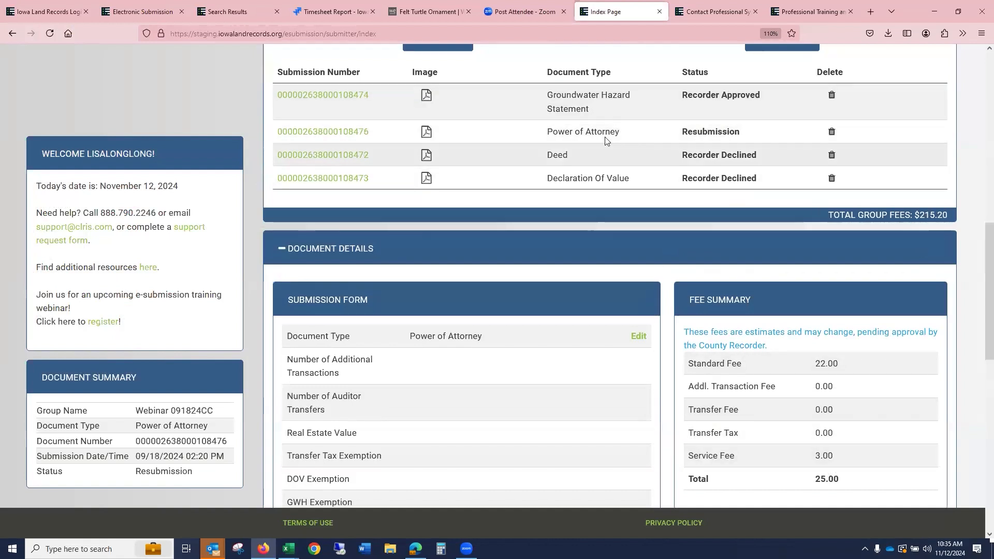
scroll(731, 283, "up", 4)
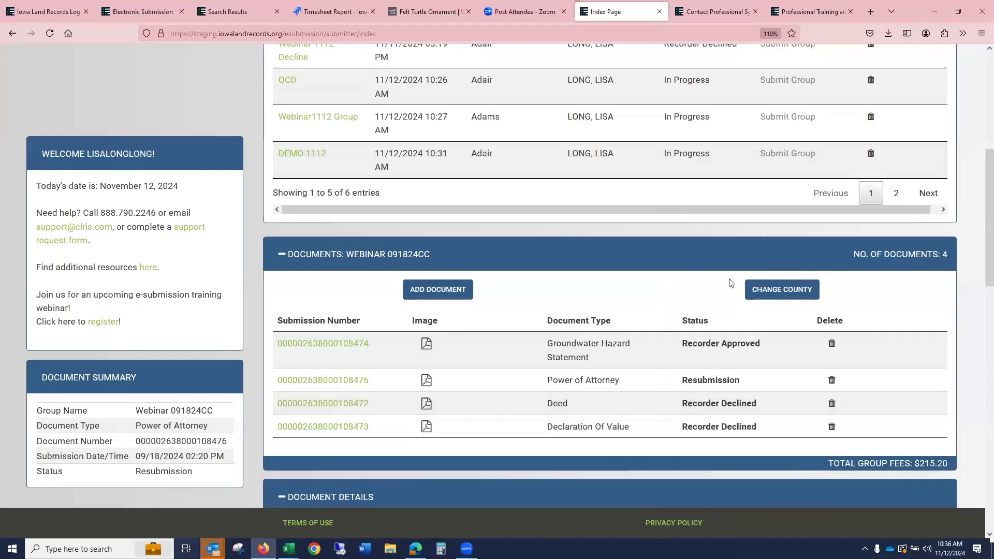
scroll(462, 201, "up", 3)
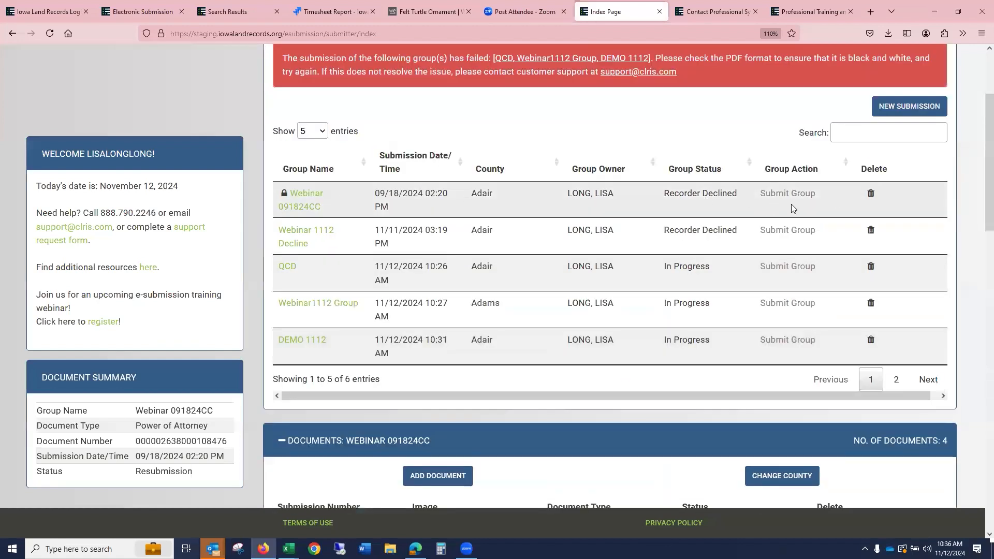
scroll(780, 292, "down", 4)
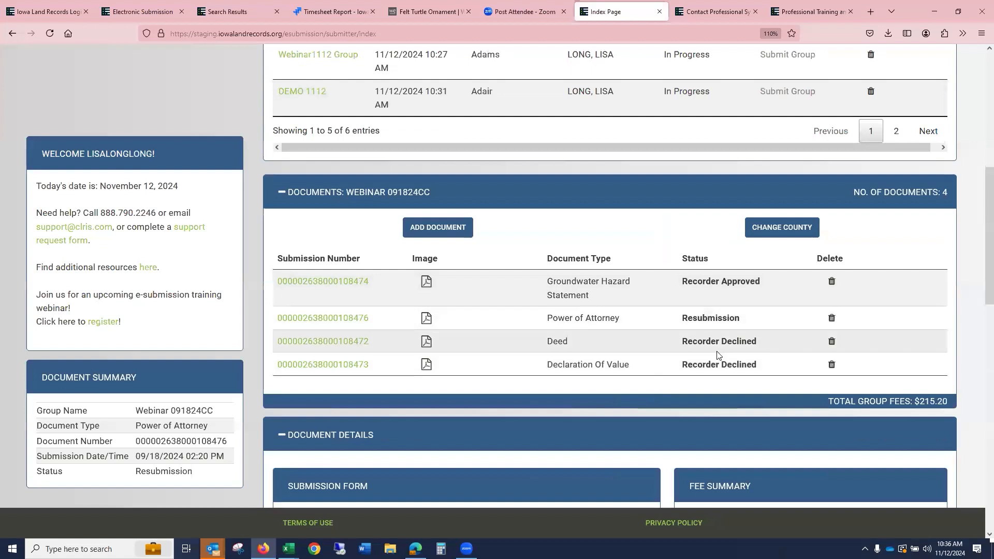
left_click(356, 344)
scroll(356, 343, "down", 12)
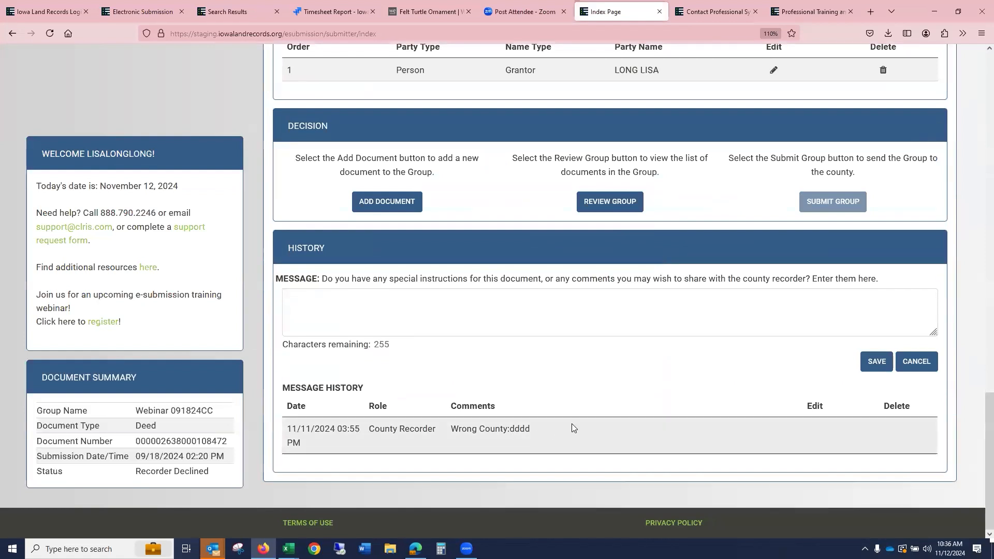
scroll(572, 428, "up", 7)
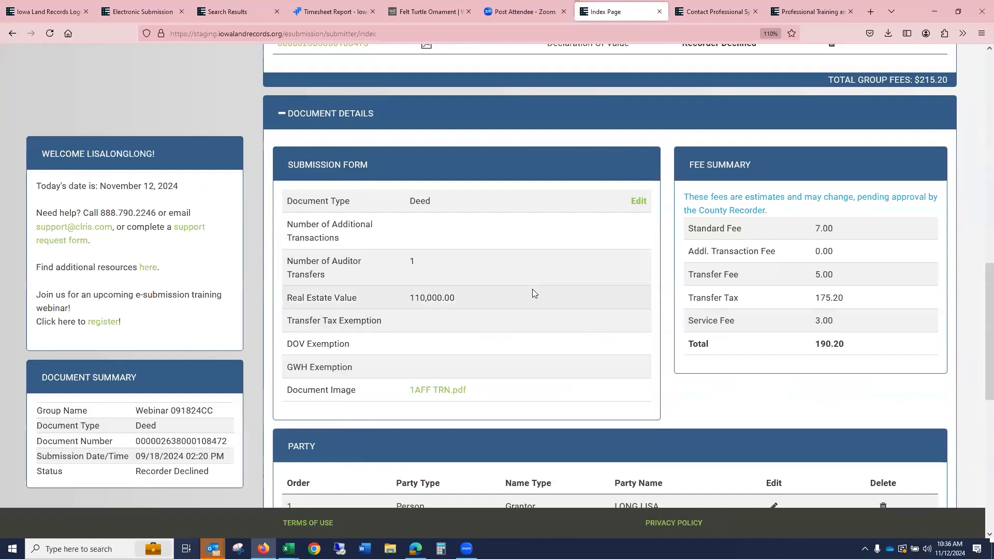
scroll(533, 288, "up", 3)
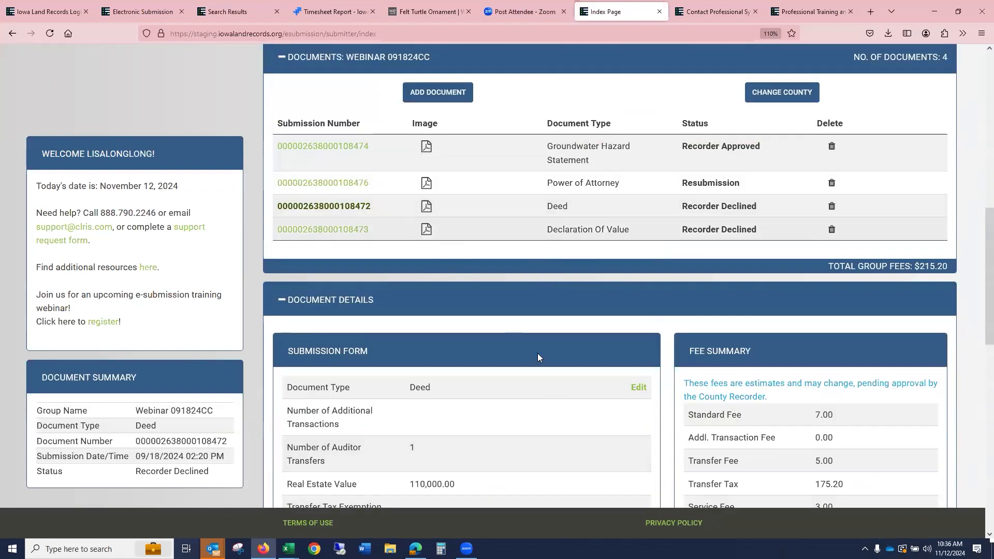
scroll(543, 358, "down", 4)
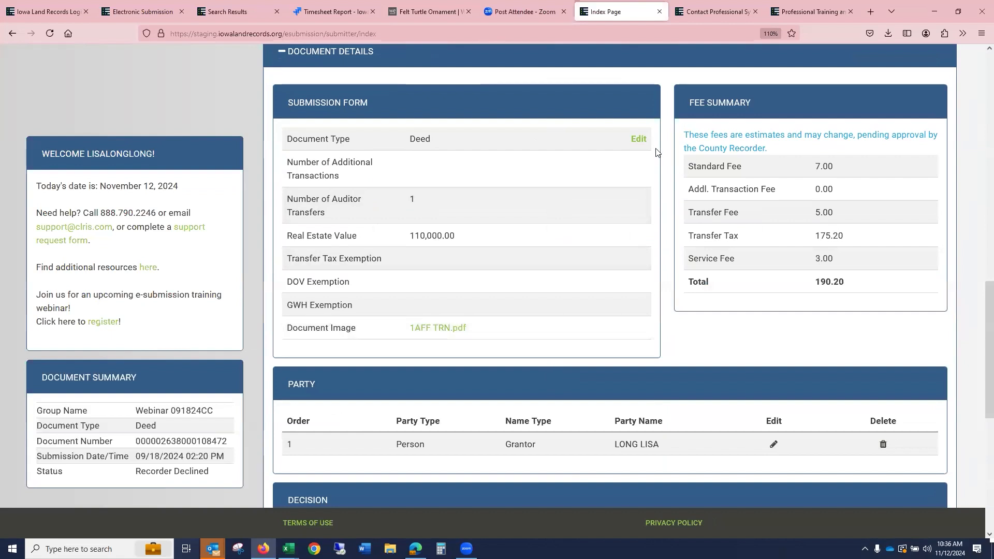
left_click(641, 141)
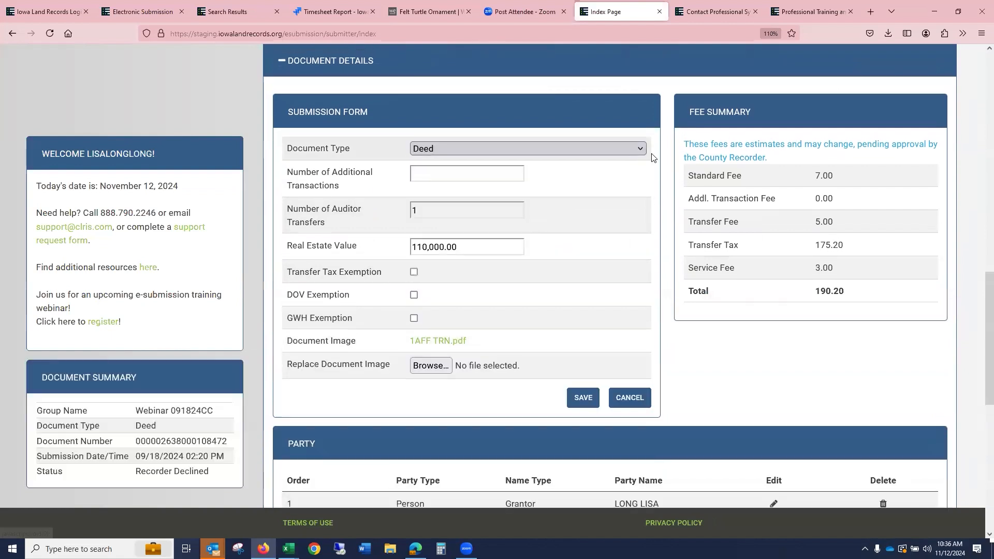
left_click(582, 400)
- Open the Declaration Of Value submission and review its details and message history
scroll(773, 327, "up", 7)
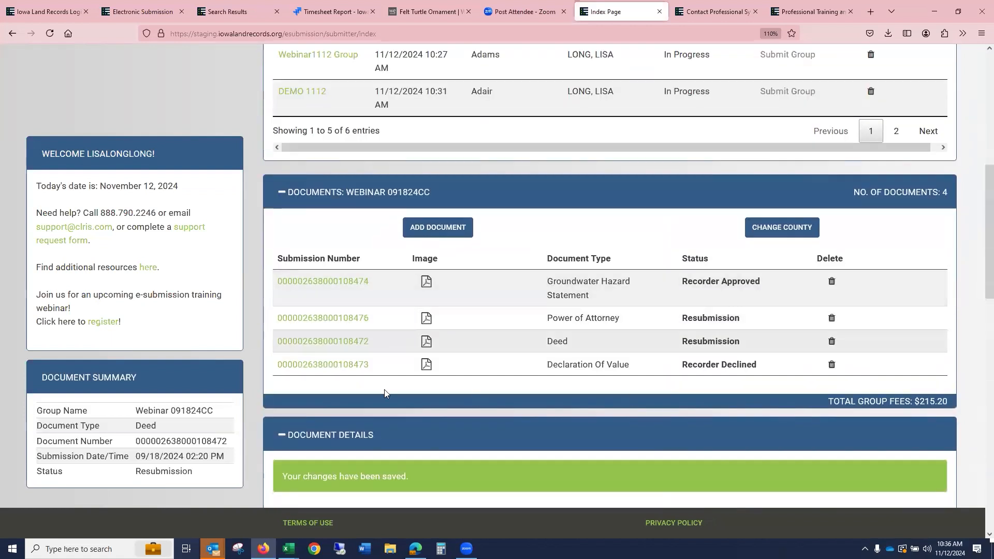
left_click(344, 365)
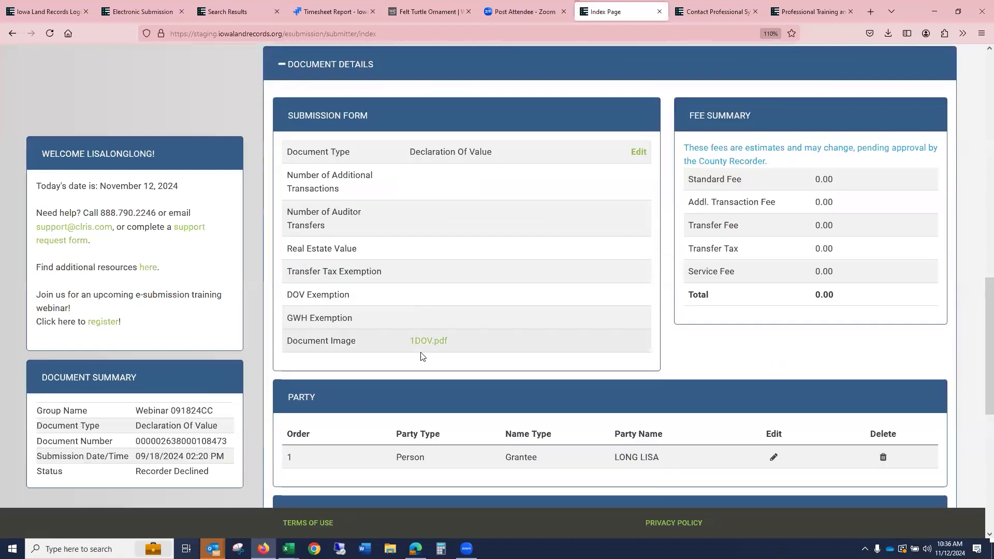
scroll(494, 342, "down", 7)
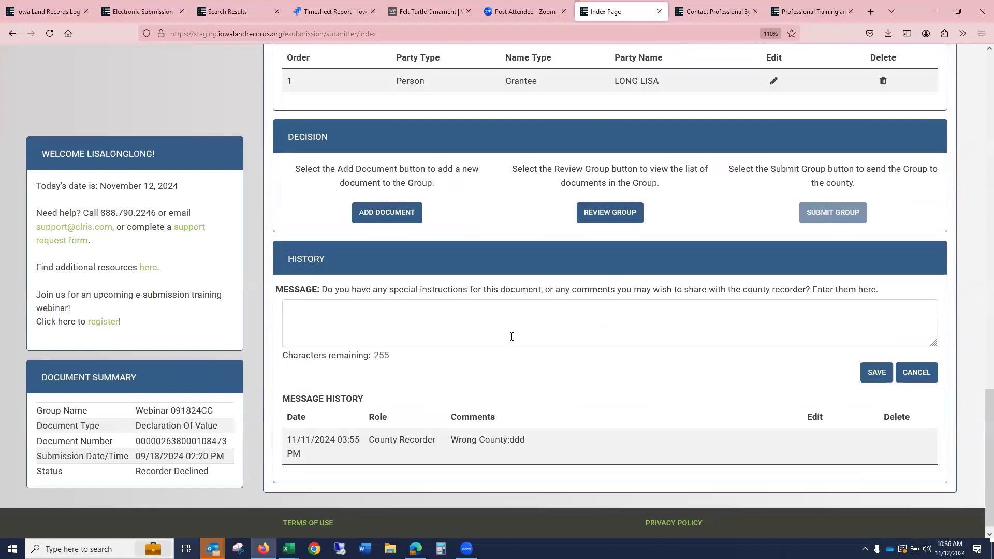
scroll(544, 414, "up", 7)
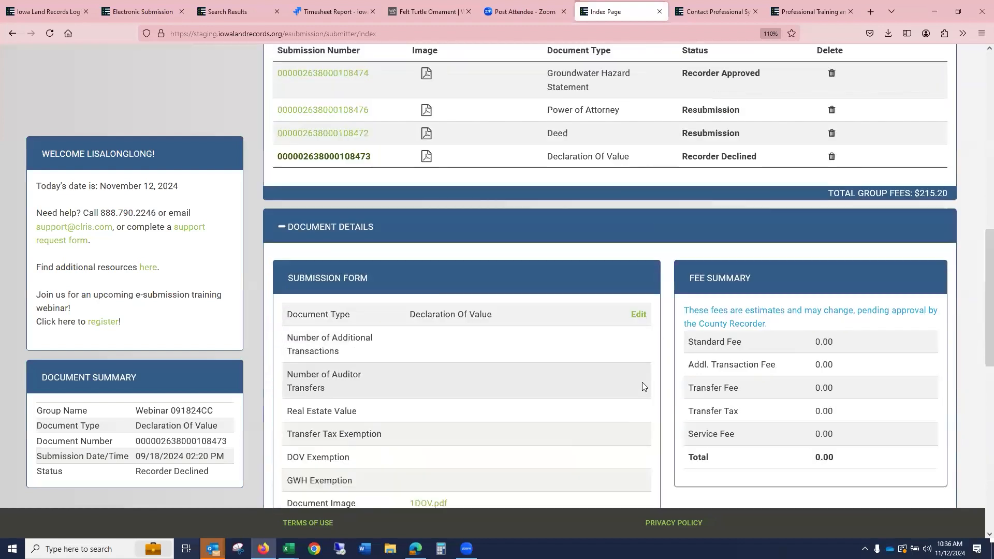
scroll(670, 366, "up", 4)
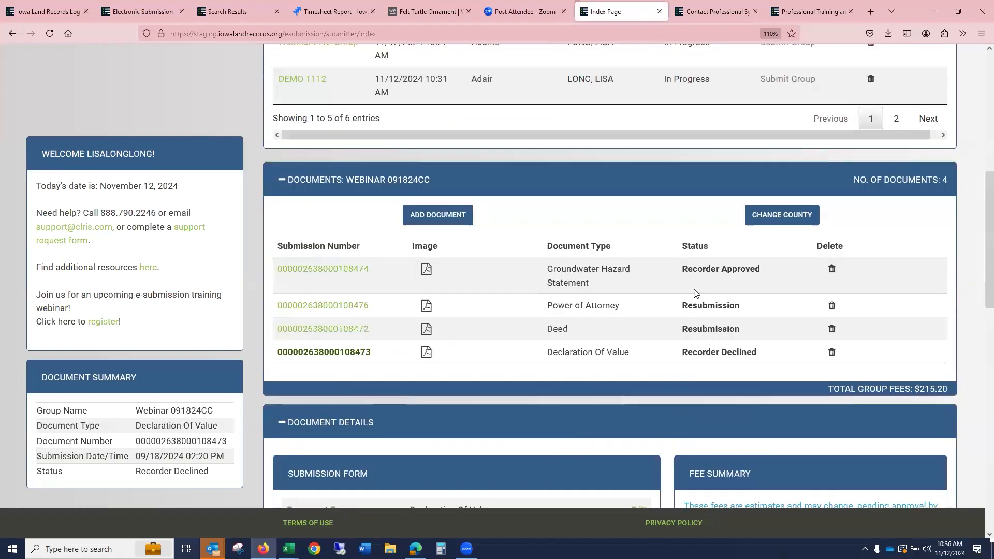
- Change the Webinar 091824CC group's county to Adams
left_click(771, 218)
left_click(771, 220)
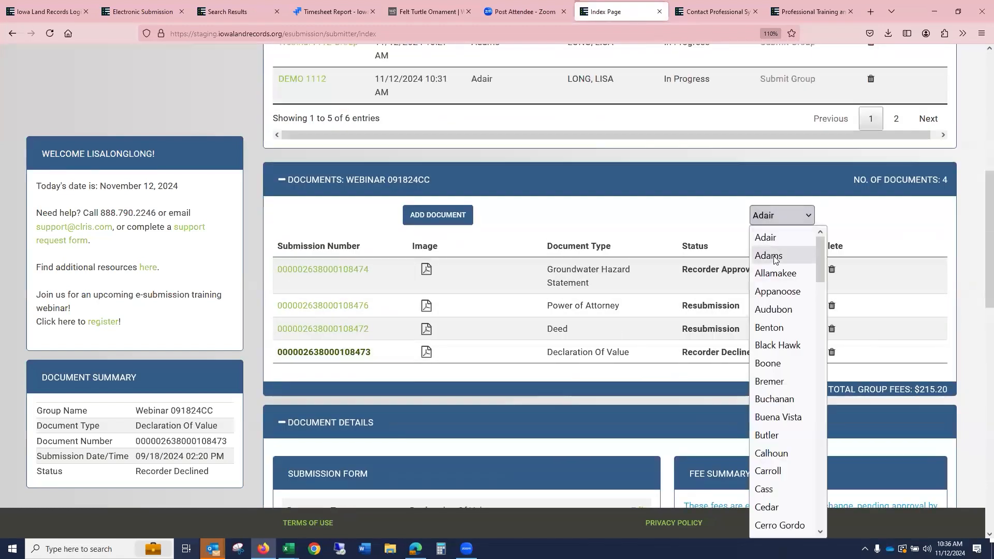
left_click(777, 255)
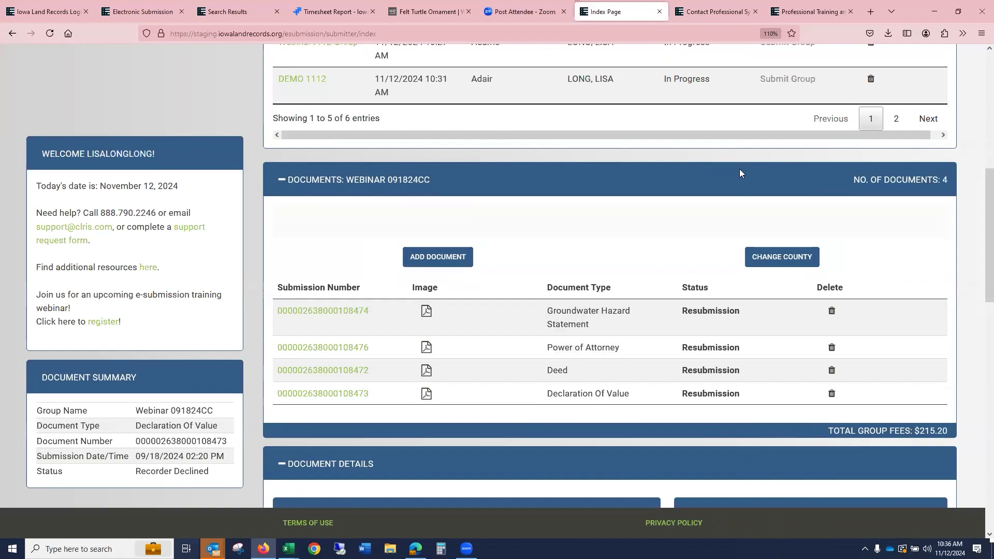
scroll(518, 181, "up", 3)
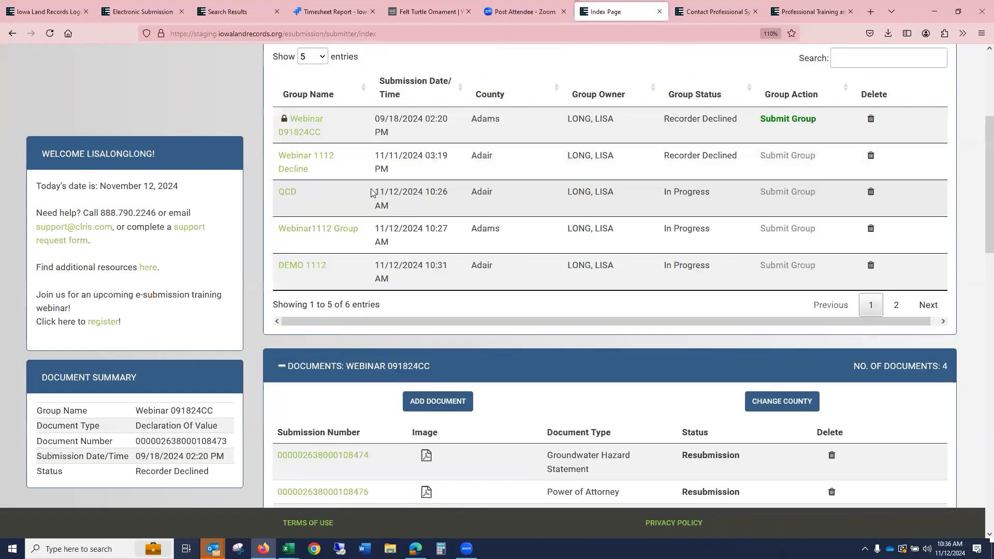
- Submit the Webinar 091824CC group
left_click(788, 119)
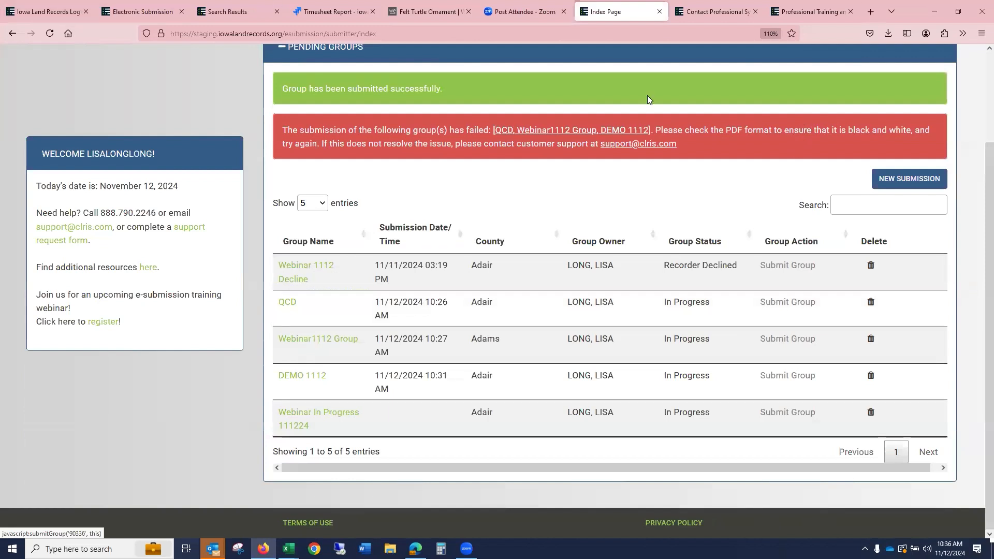
scroll(781, 163, "up", 1)
scroll(610, 285, "down", 1)
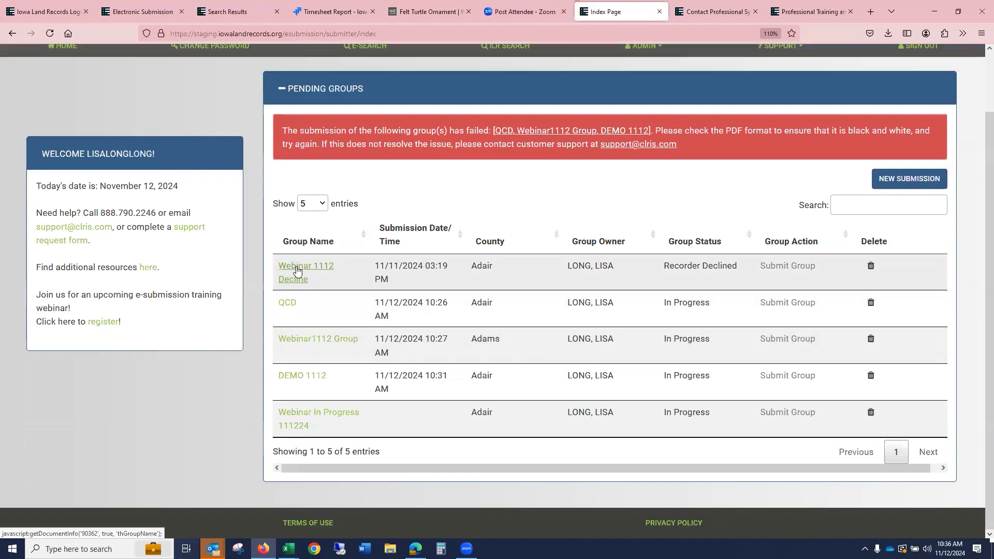
- Open the Webinar 1112 Decline group's Abstract of Judgment submission and review its recorder message
left_click(297, 271)
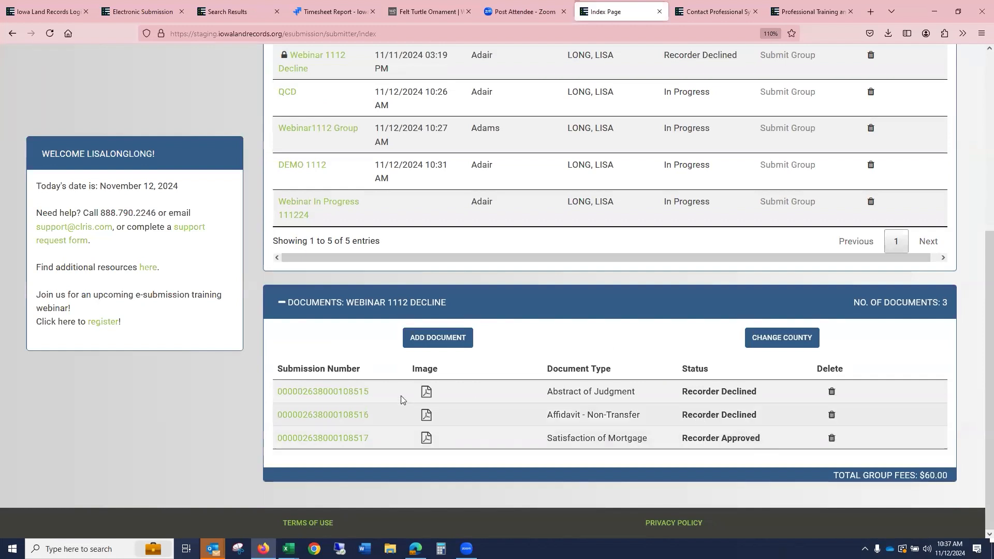
left_click(340, 397)
scroll(466, 414, "down", 15)
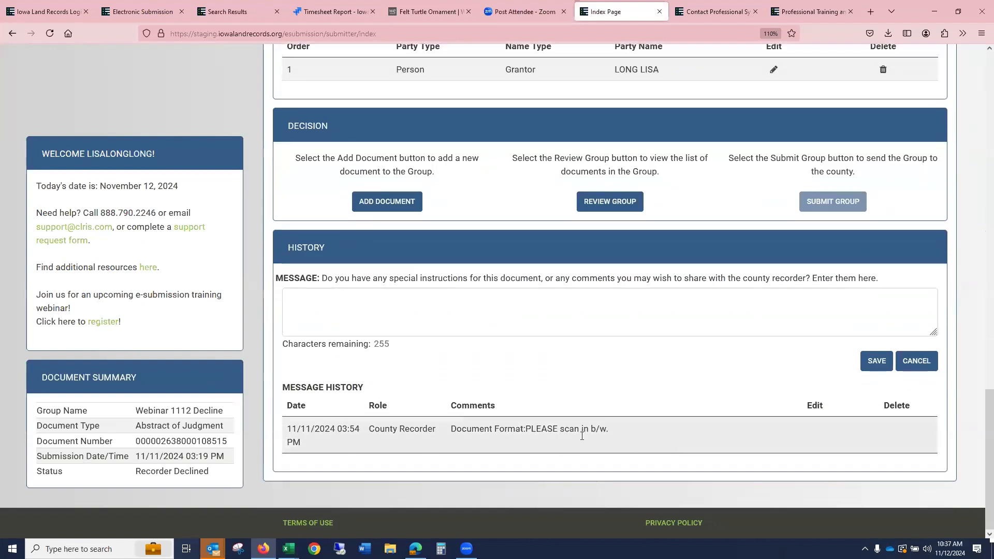
scroll(583, 434, "up", 3)
scroll(624, 282, "up", 3)
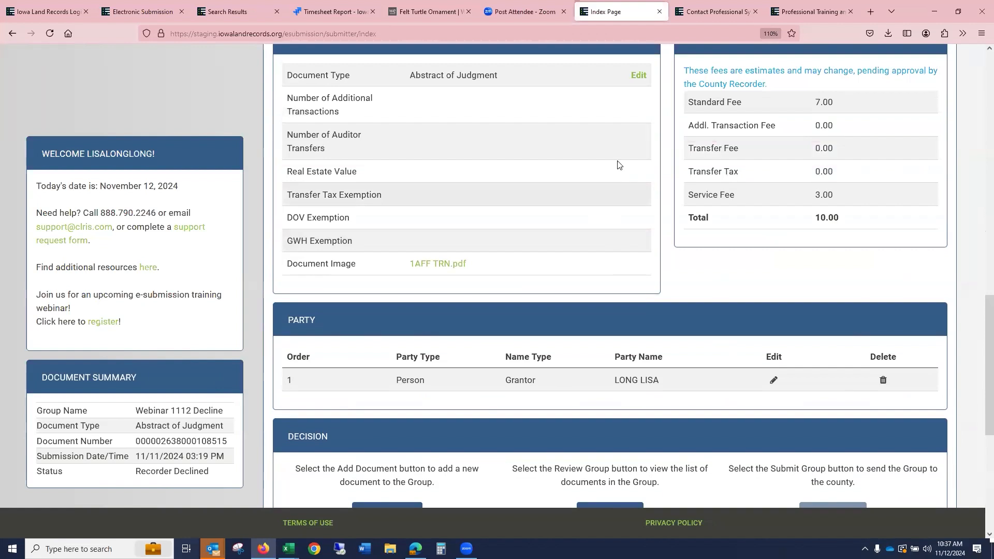
- Replace the Abstract of Judgment document image with the 1AffNTRN PDF and save the form
left_click(632, 75)
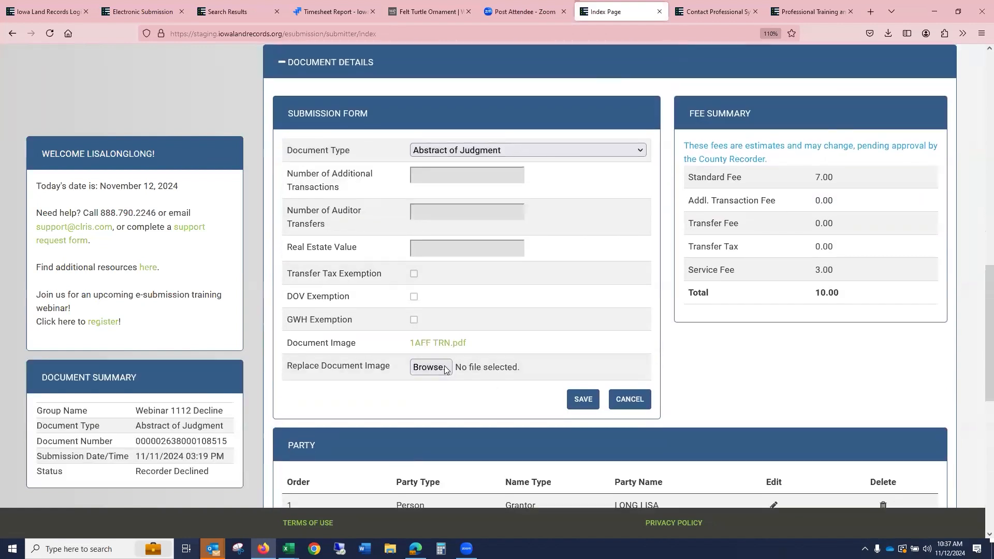
left_click(445, 366)
left_click(193, 159)
left_click(291, 396)
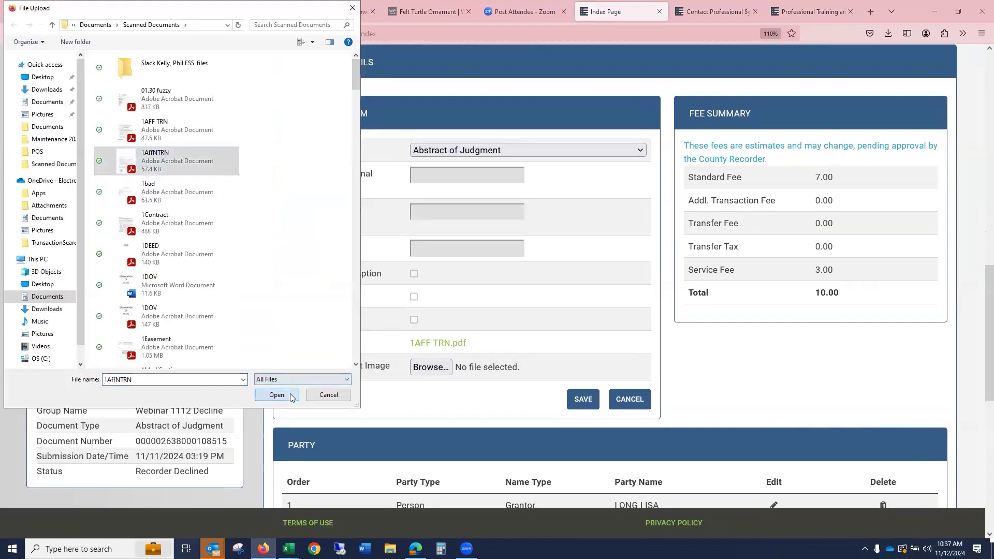
left_click(584, 400)
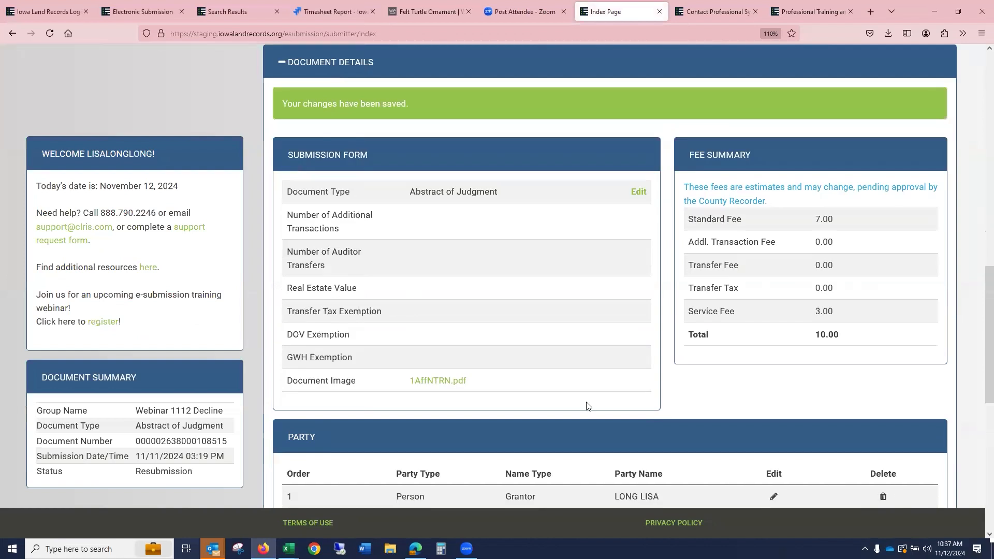
- Open the Affidavit - Non-Transfer submission and review its recorder message history
scroll(657, 311, "up", 4)
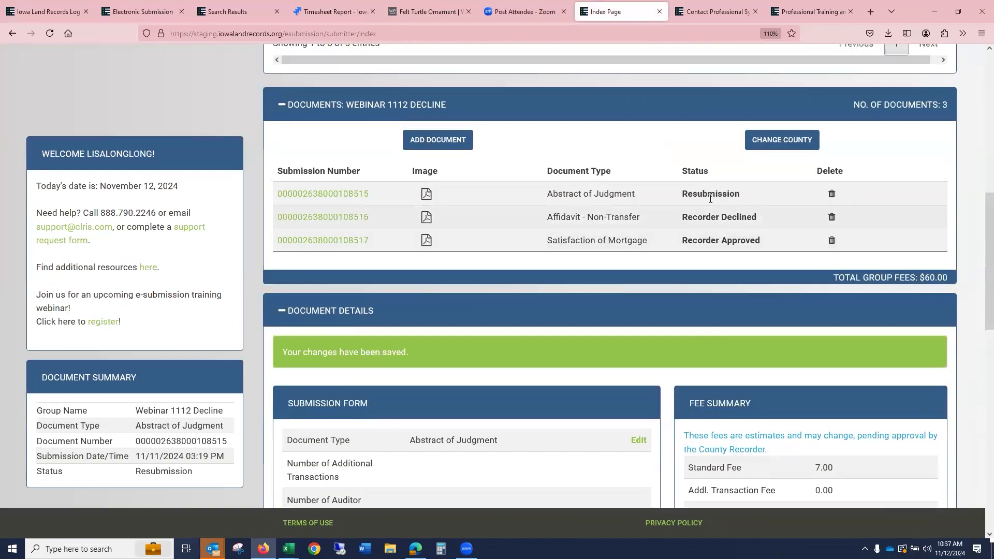
left_click(355, 218)
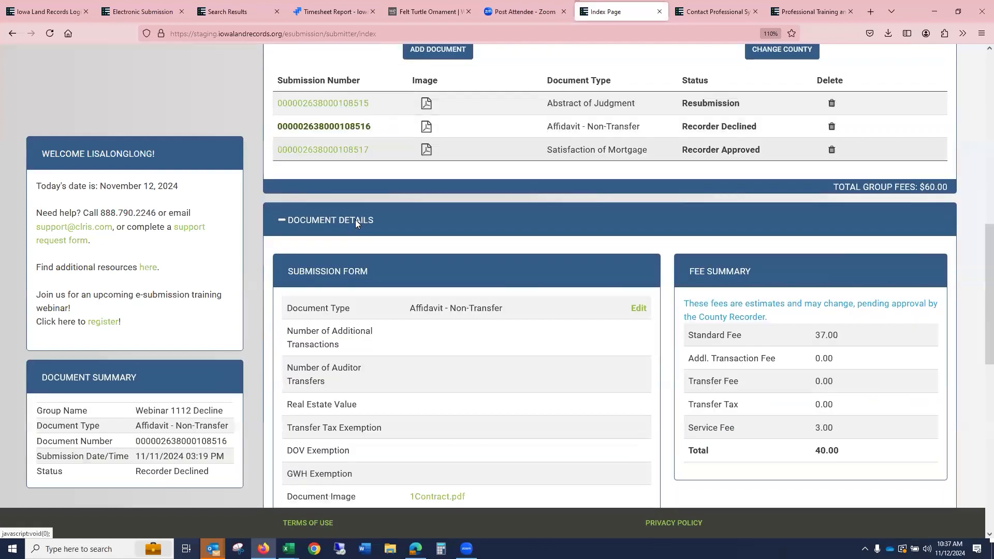
scroll(466, 290, "down", 6)
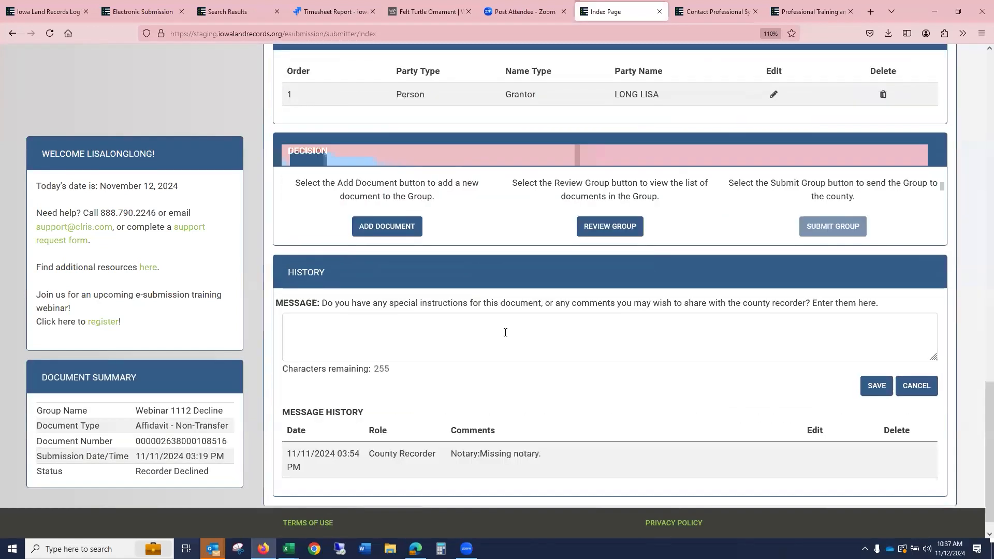
scroll(596, 347, "up", 5)
scroll(624, 340, "up", 4)
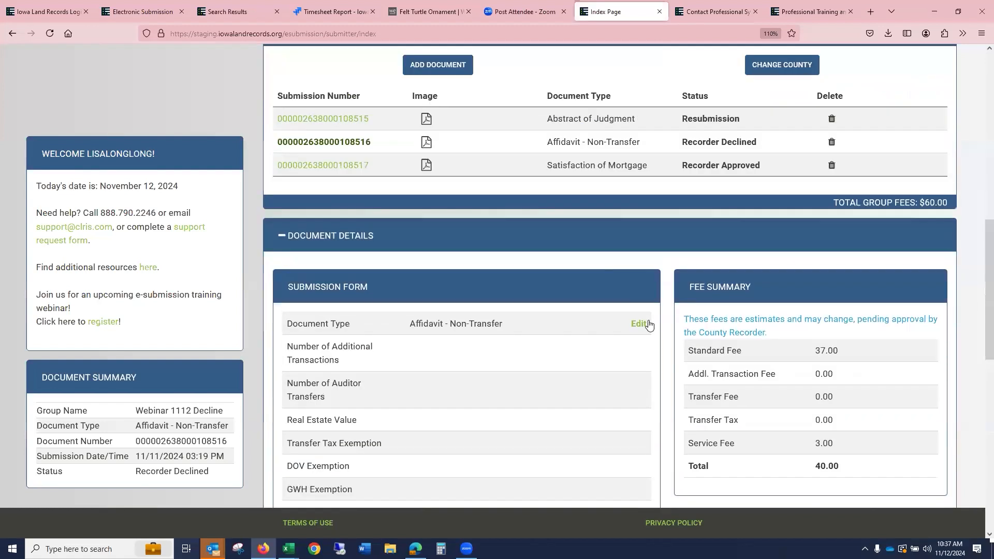
- Try to replace the Affidavit - Non-Transfer document image with the 1DOV Word file and save
left_click(638, 324)
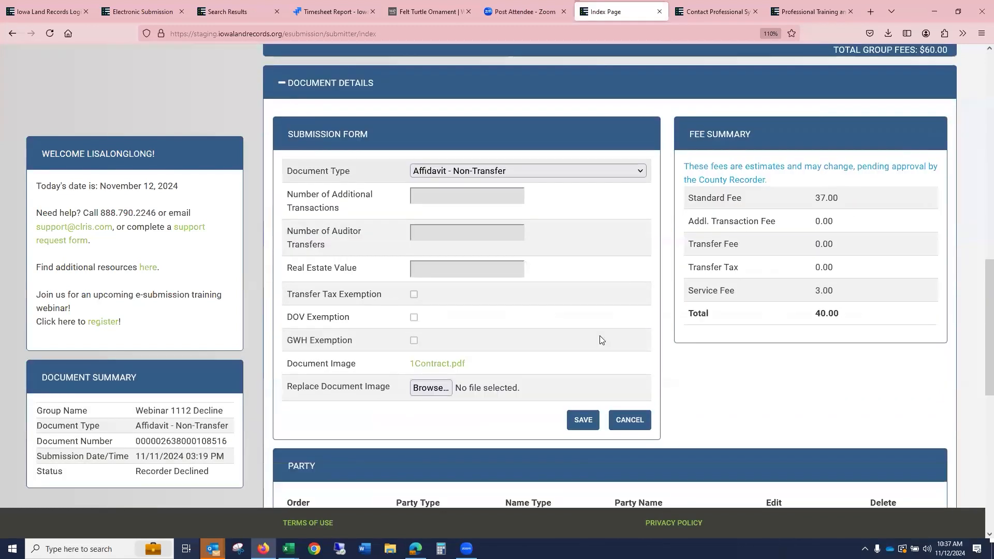
left_click(414, 371)
left_click(198, 290)
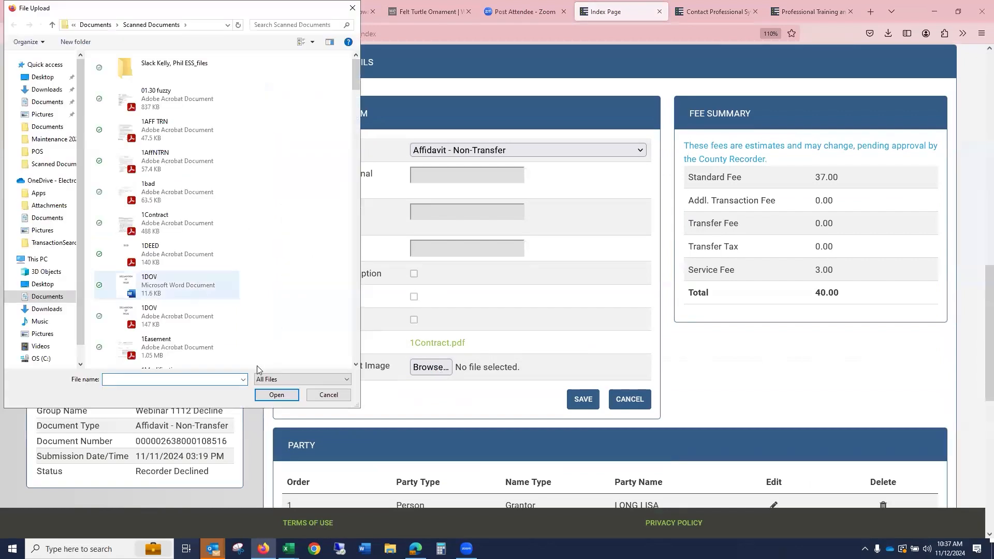
left_click(278, 396)
left_click(583, 400)
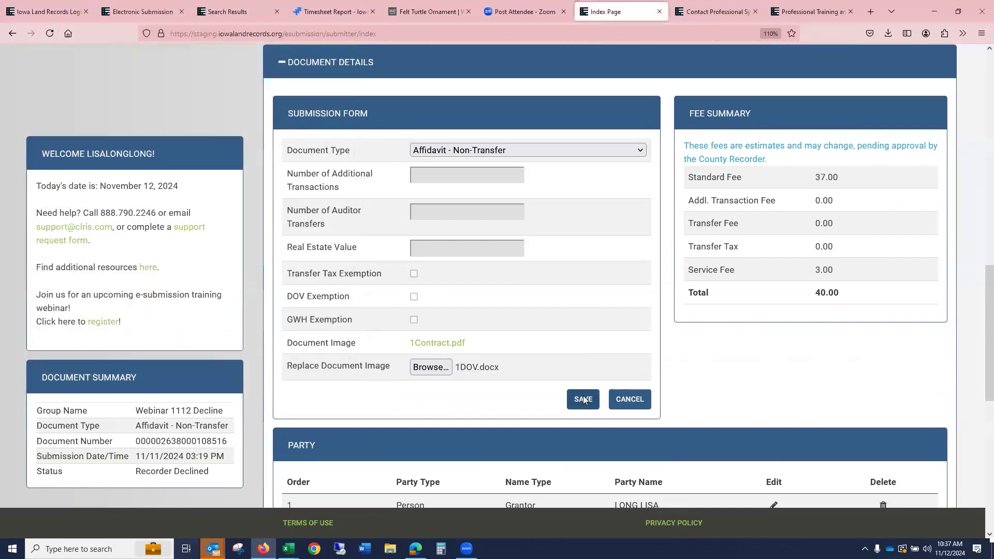
- Save the Affidavit - Non-Transfer submission form for resubmission
left_click(433, 371)
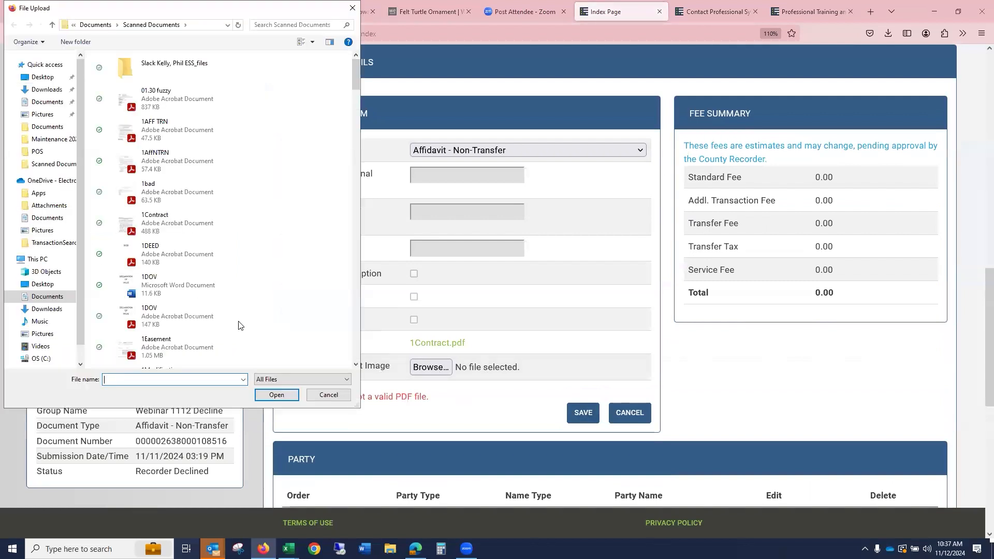
left_click(217, 340)
left_click(594, 413)
left_click(269, 397)
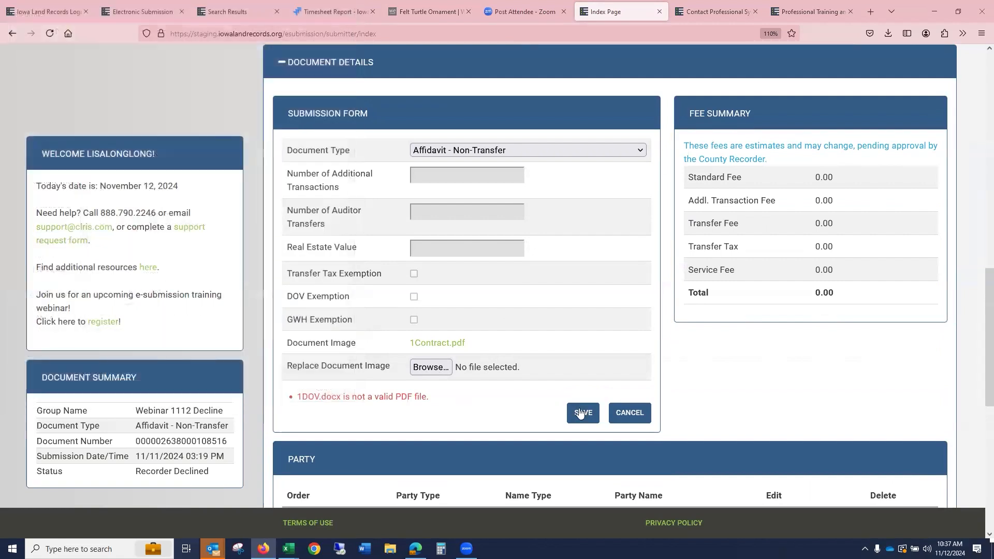
left_click(581, 413)
- Submit the Webinar 1112 Decline group
scroll(593, 333, "up", 5)
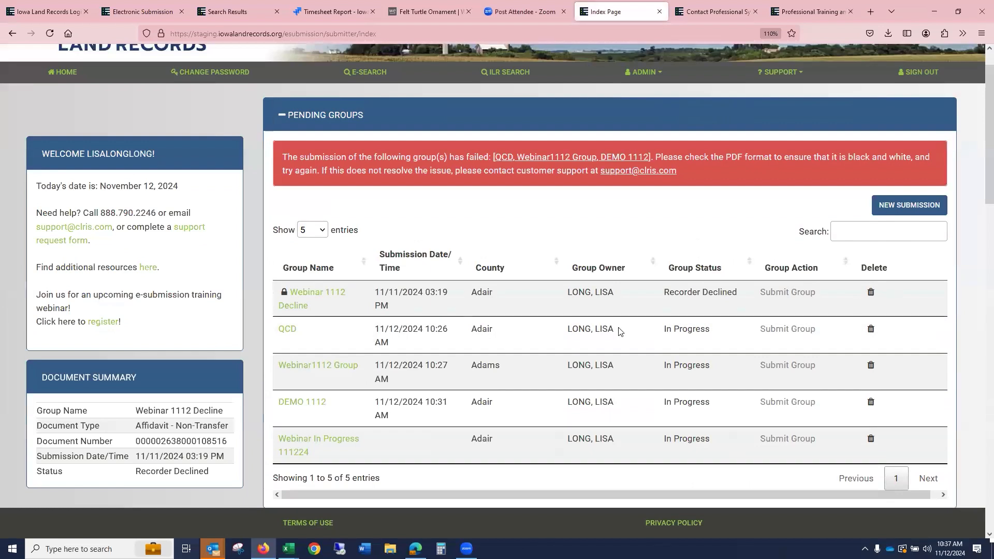
scroll(766, 313, "down", 1)
scroll(801, 284, "up", 9)
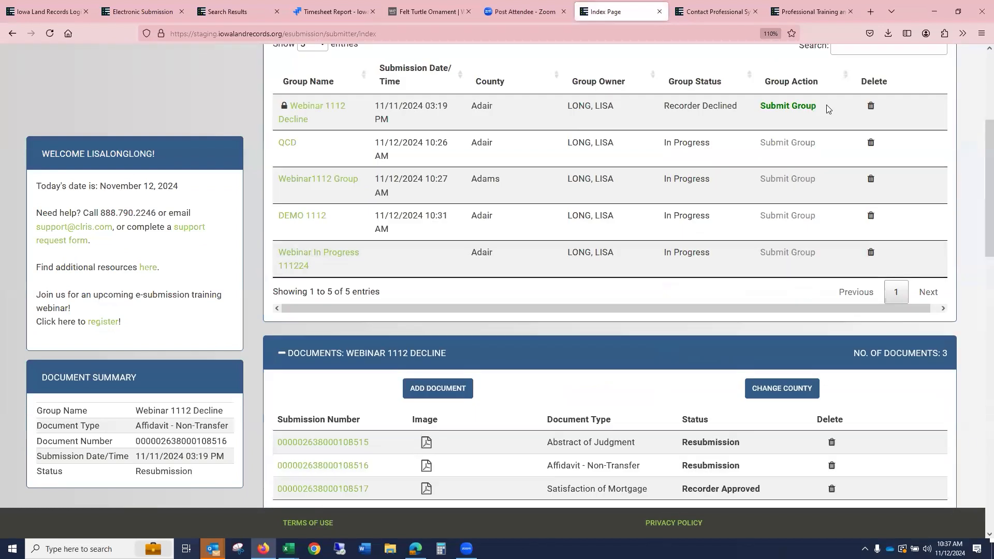
left_click(796, 107)
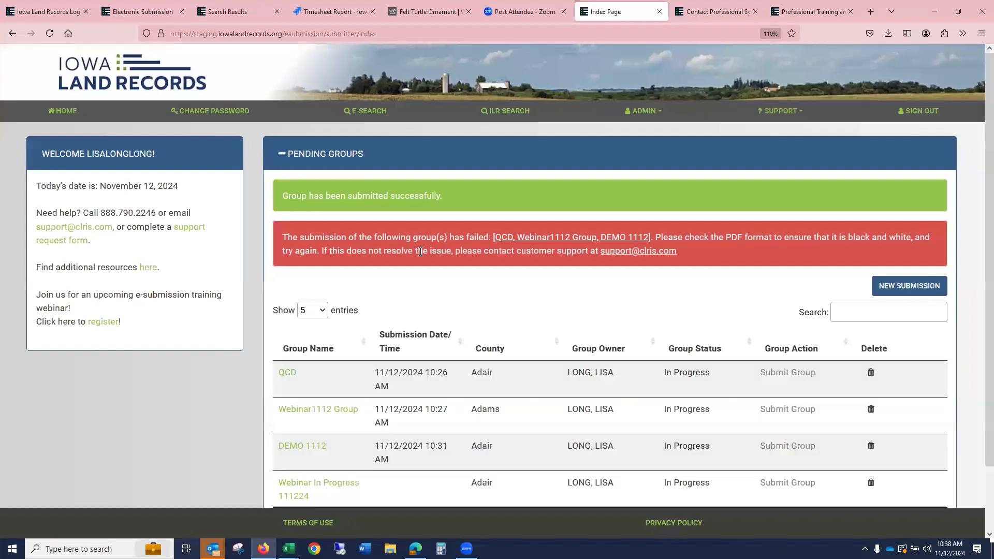
- Open E-Search, choose Search By County, and select the Adair and Adams counties
scroll(443, 246, "down", 2)
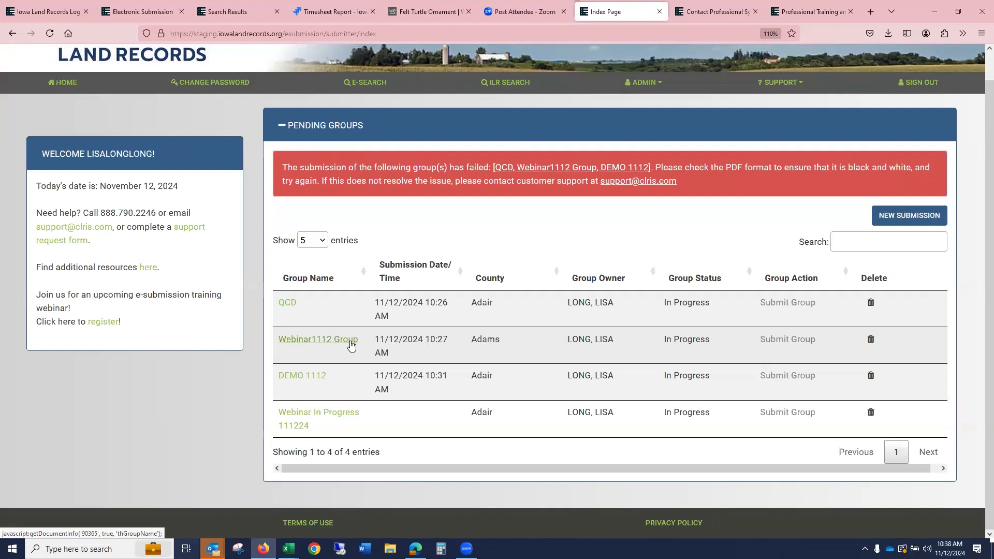
scroll(334, 374, "up", 1)
scroll(466, 352, "down", 1)
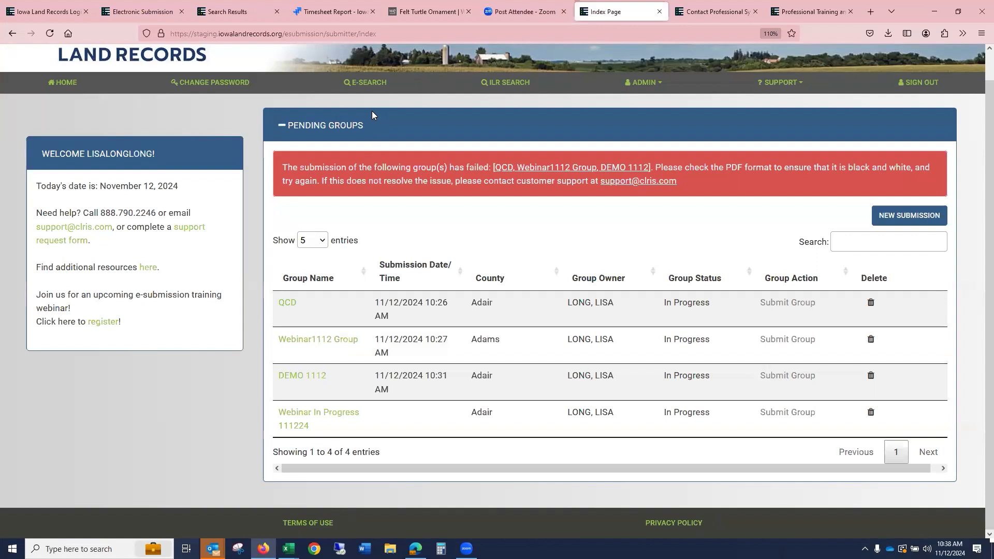
left_click(371, 84)
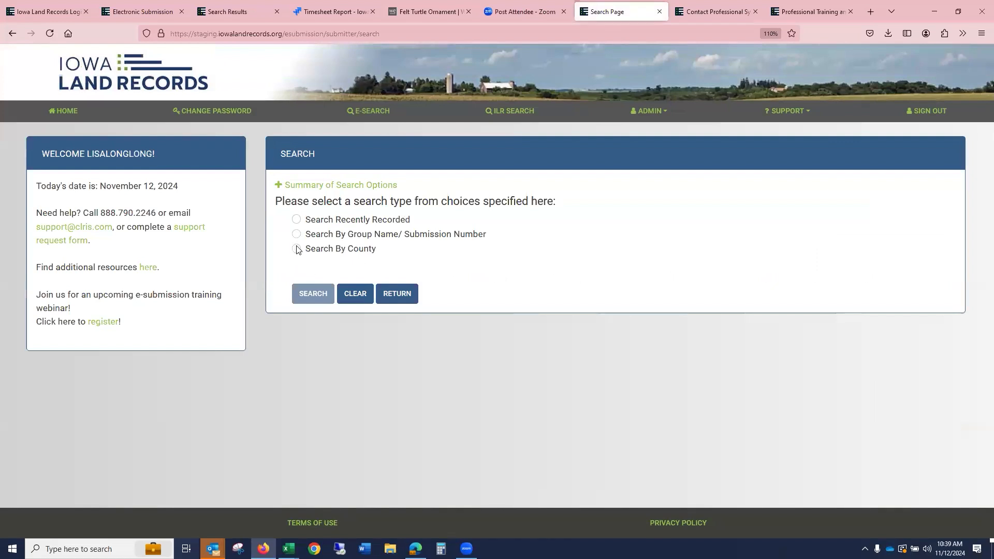
left_click(296, 249)
left_click(504, 290)
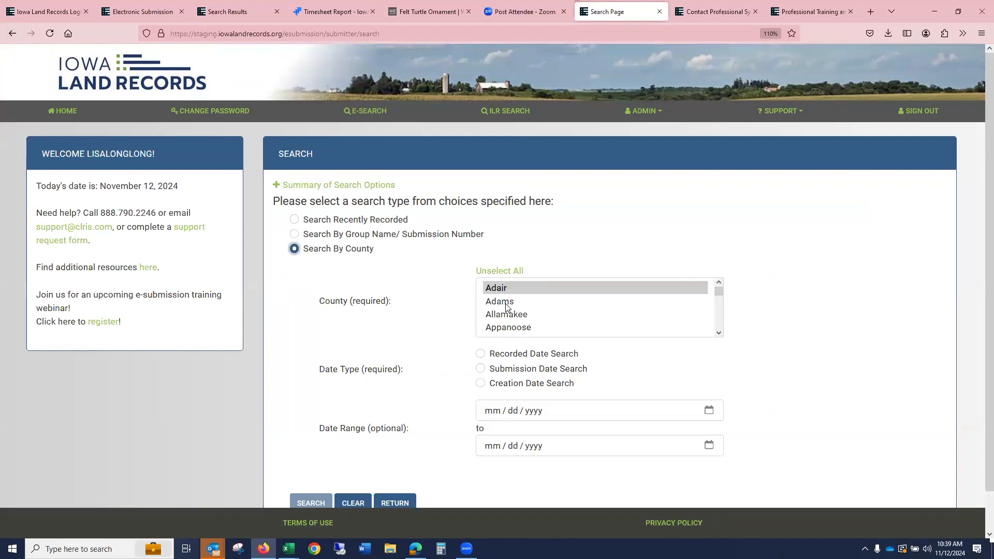
left_click(505, 302, "ctrl")
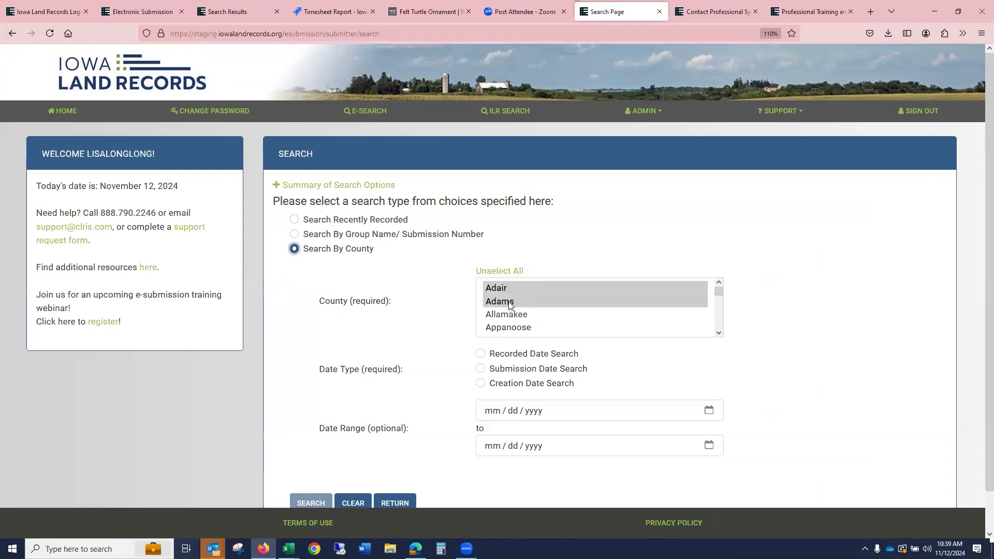
- Run a Submission Date Search for the range 11/12/2024 to 11/12/2024
left_click(480, 369)
key("Tab")
type("11 / 12 / ")
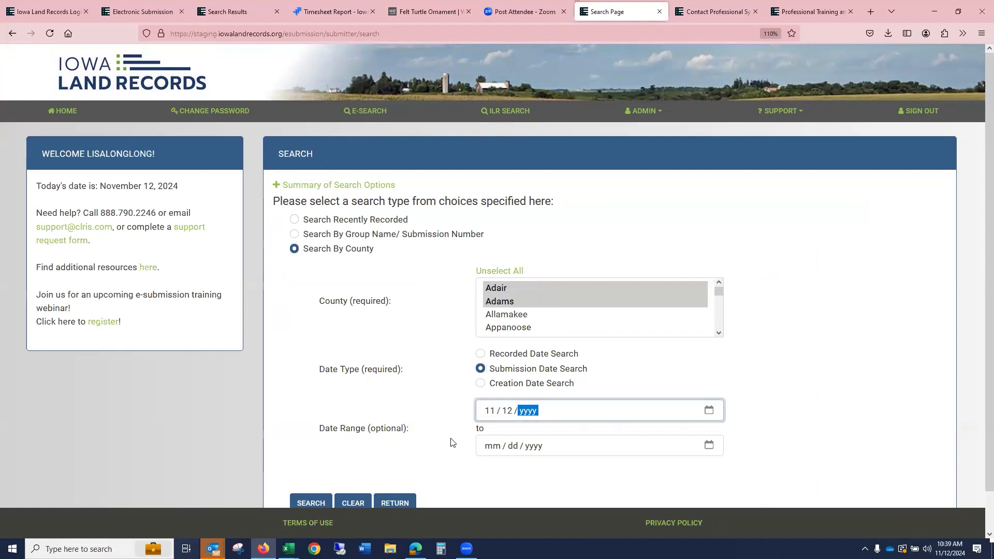
type("2024")
left_click(496, 451)
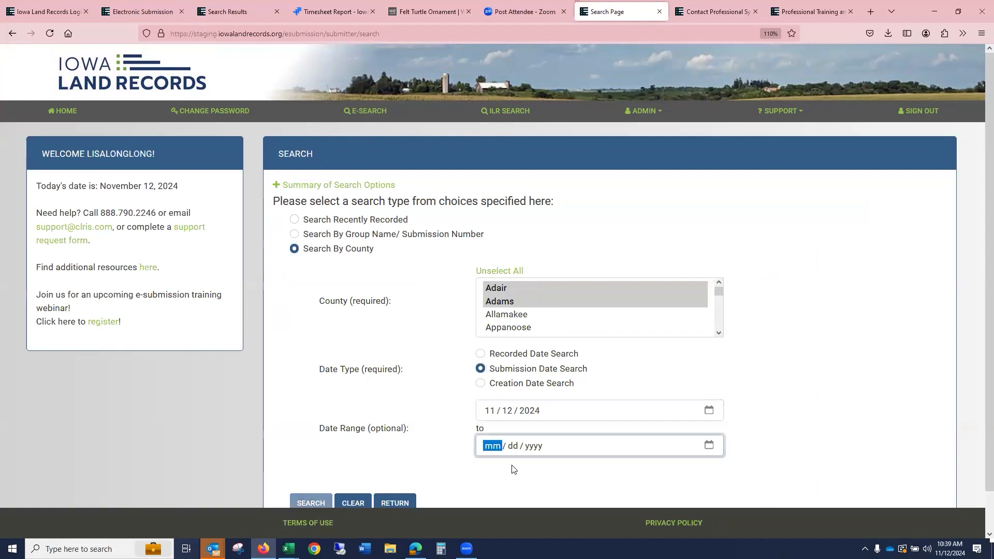
type("11 / 1")
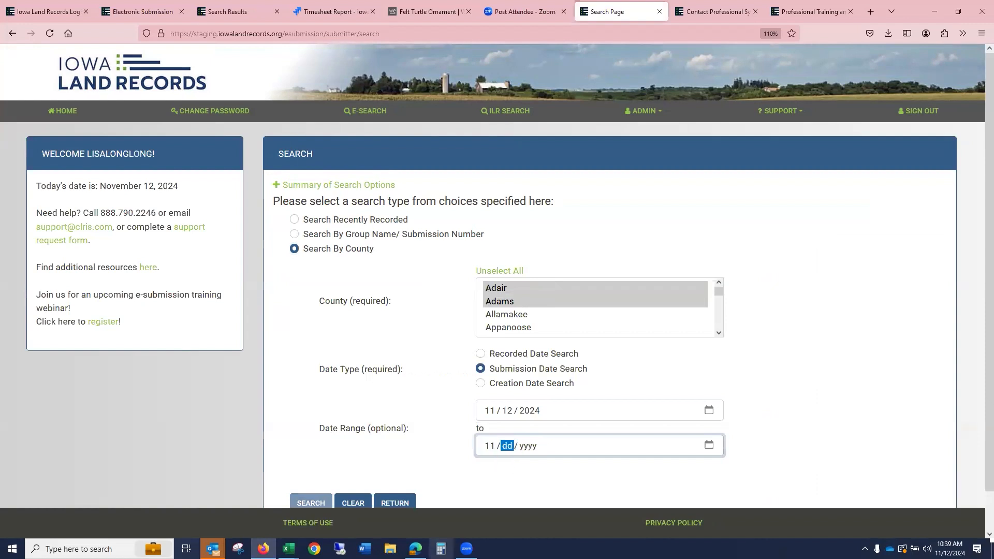
type("2 / 2024")
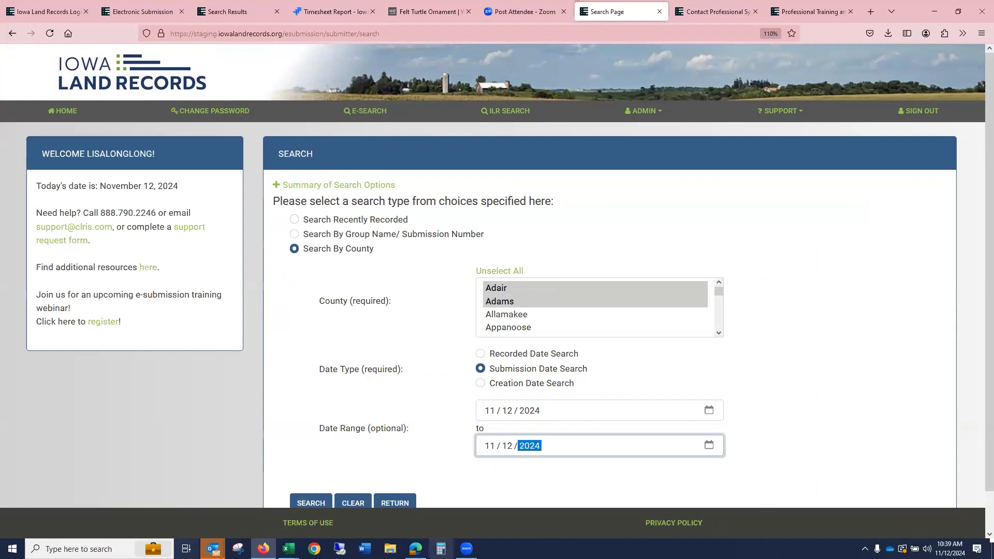
scroll(424, 318, "down", 2)
left_click(311, 472)
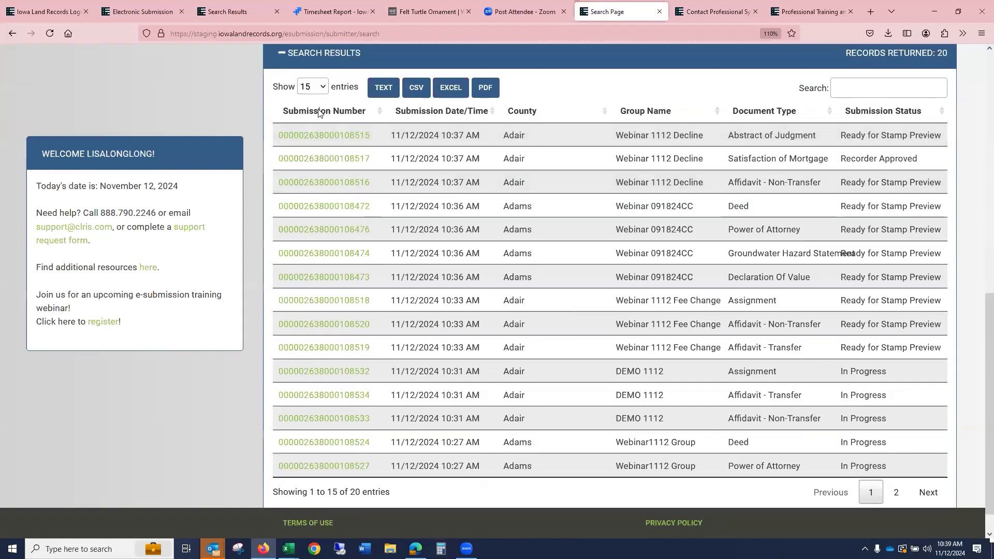
- Show 50 entries per page and review the search results list
left_click(322, 87)
left_click(316, 178)
scroll(709, 167, "down", 3)
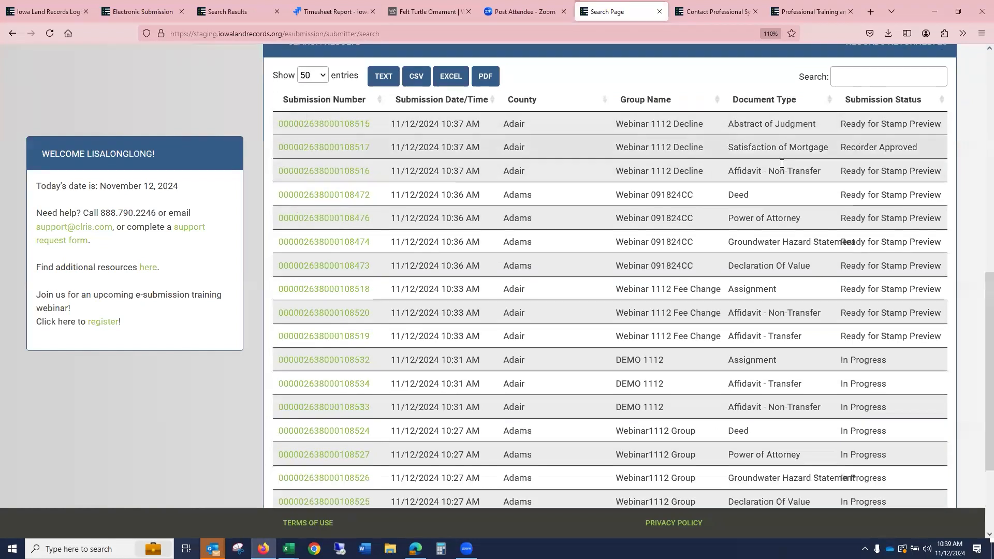
scroll(822, 179, "down", 1)
scroll(879, 206, "up", 3)
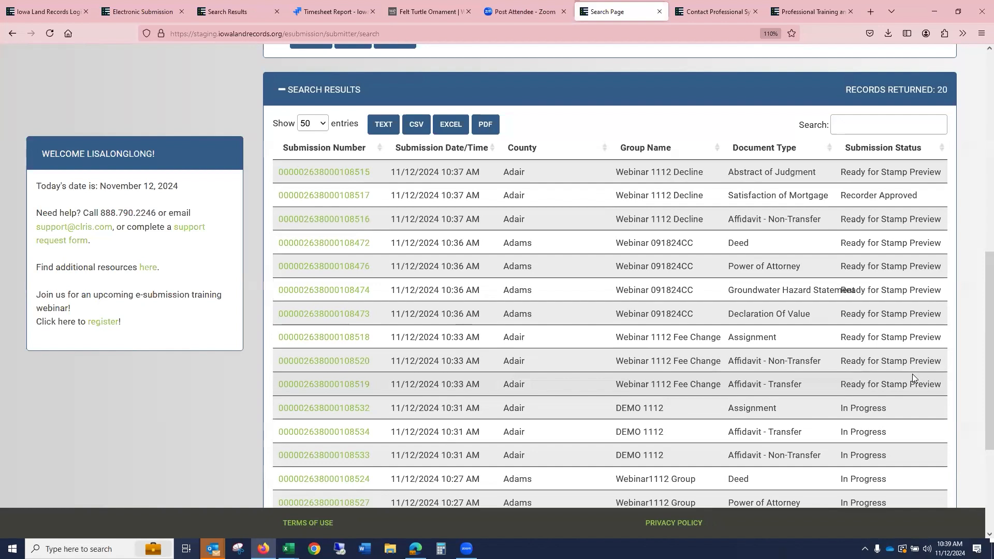
scroll(885, 331, "down", 4)
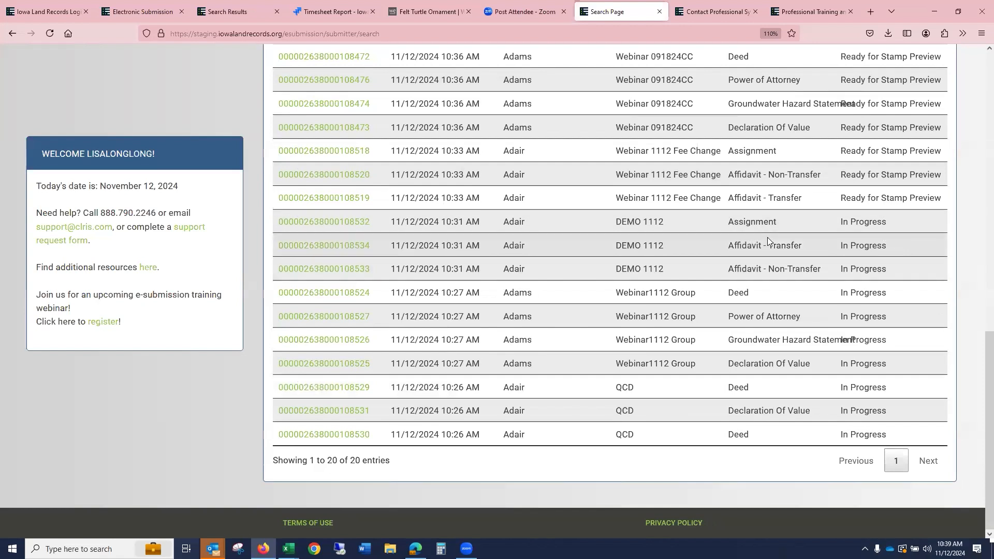
scroll(756, 243, "up", 5)
scroll(459, 178, "up", 3)
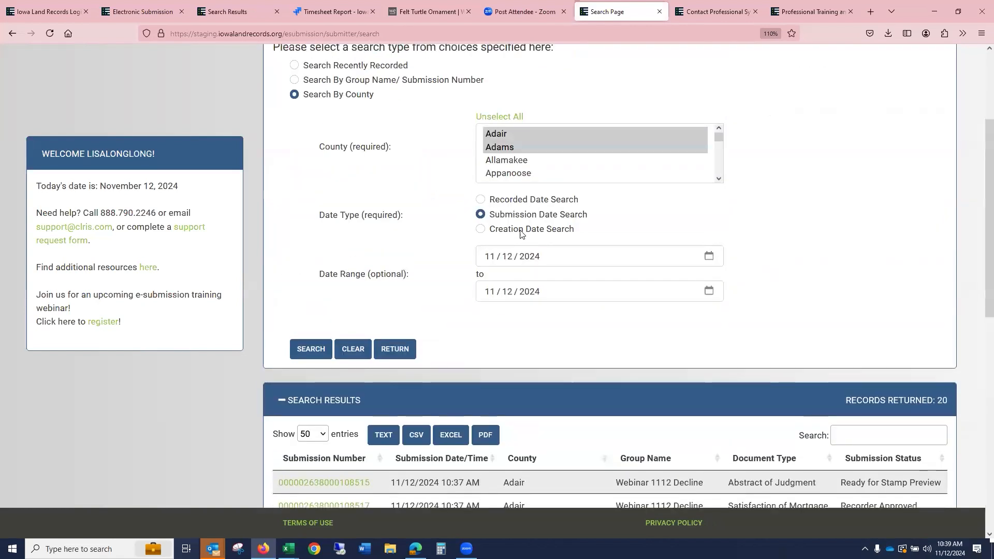
- Set the submission date range to start at 11/10/2024, rerun the search, and show 100 entries per page
left_click(508, 257)
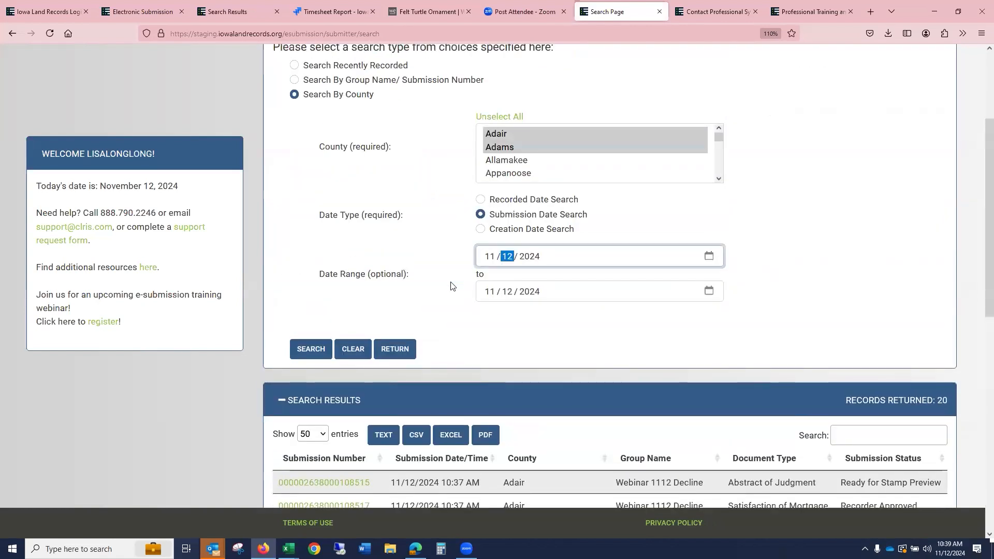
type("101")
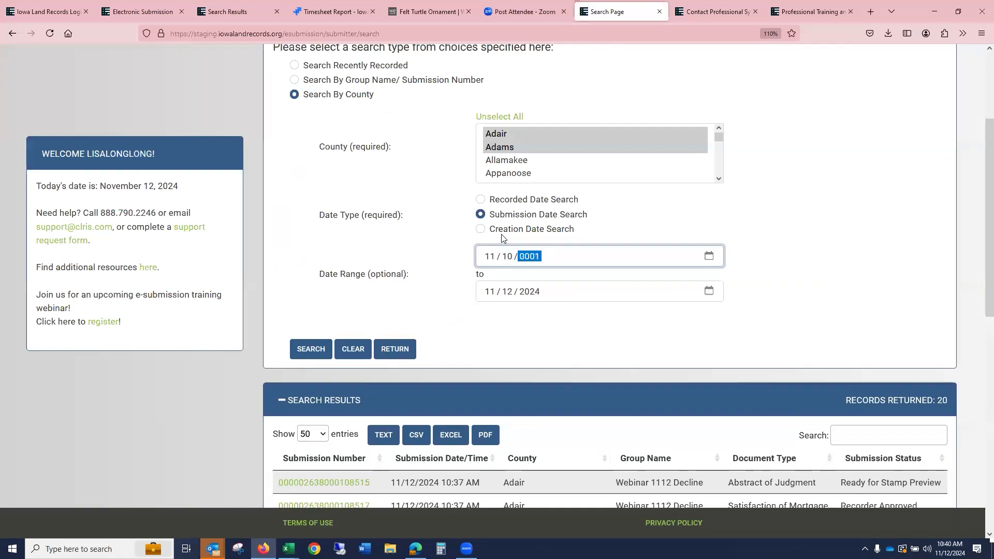
key("shift+Tab")
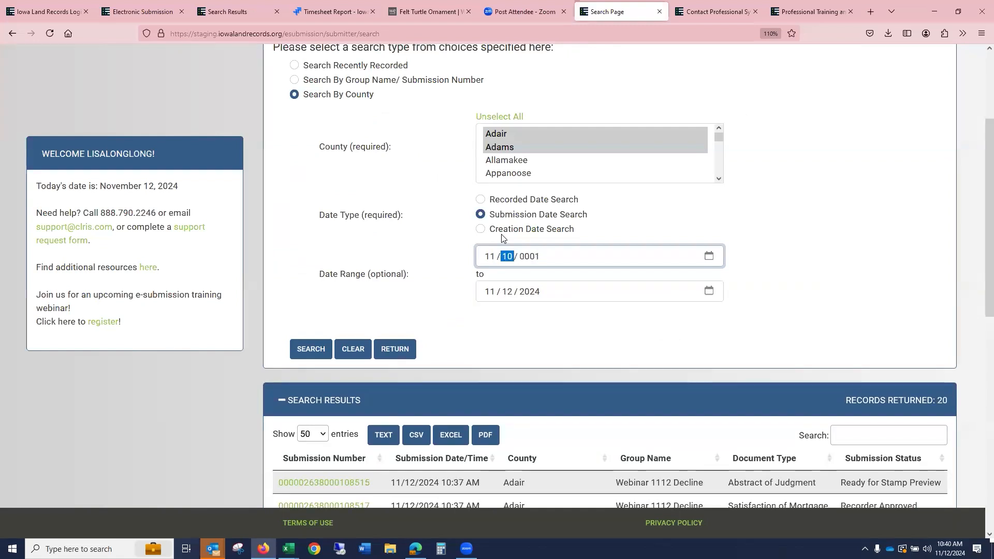
key("Tab")
type("33")
key("BackSpace")
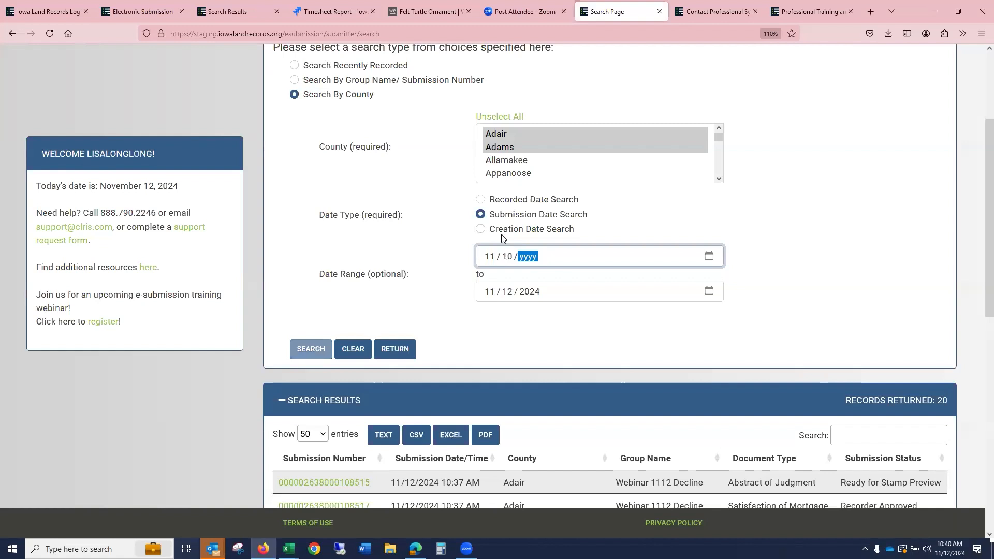
type("2024")
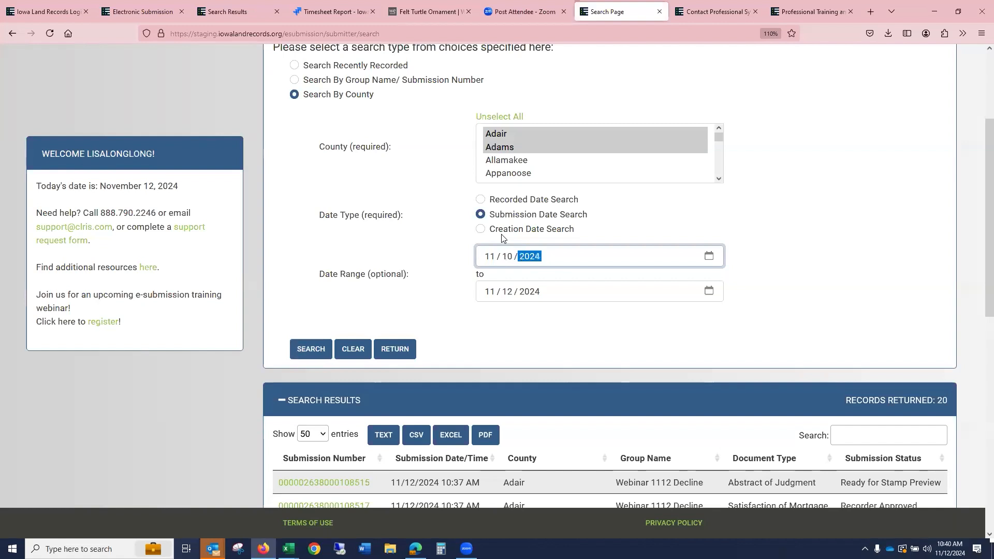
left_click(311, 349)
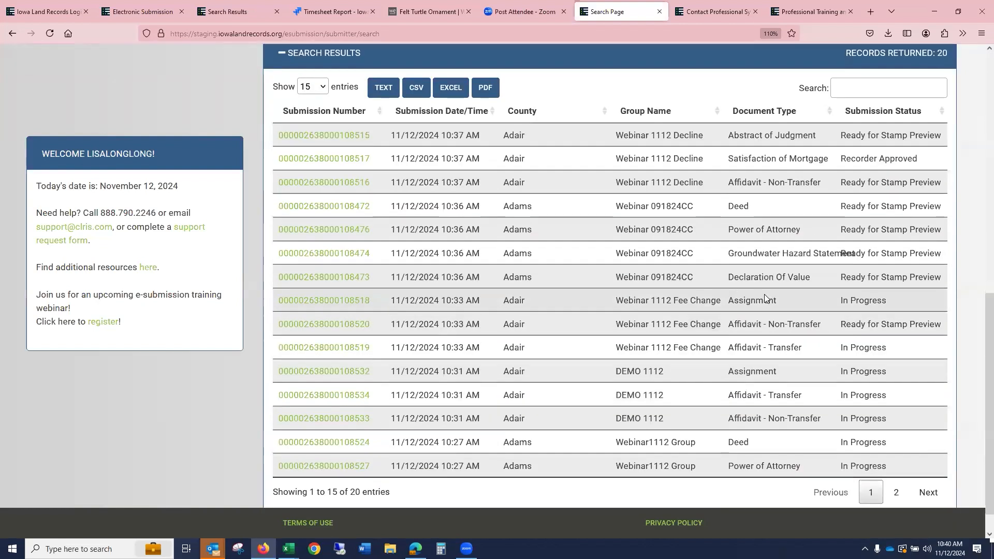
left_click(321, 88)
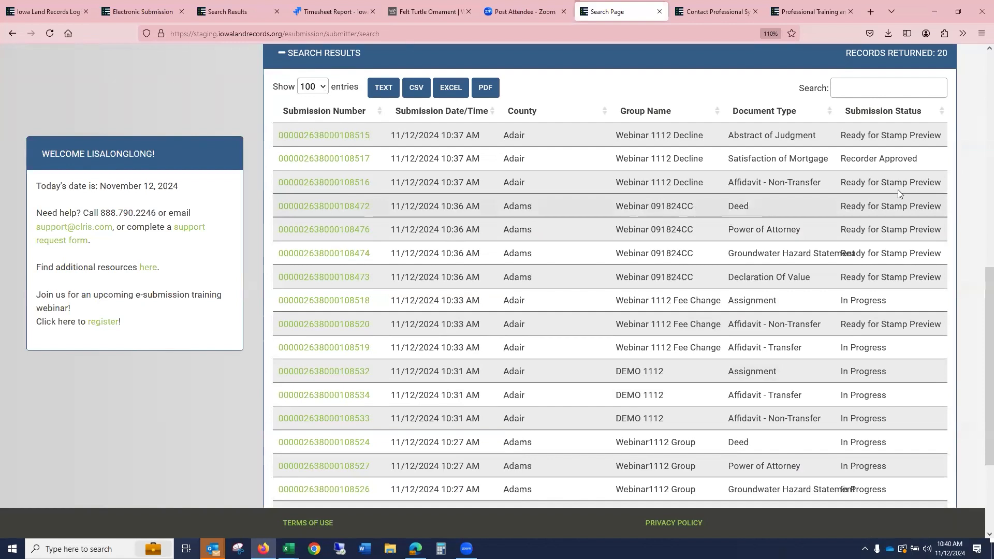
- Change the start date to 10/10/2024 and run the search again
scroll(752, 244, "up", 5)
left_click(490, 163)
type("10 / 10 / 2024")
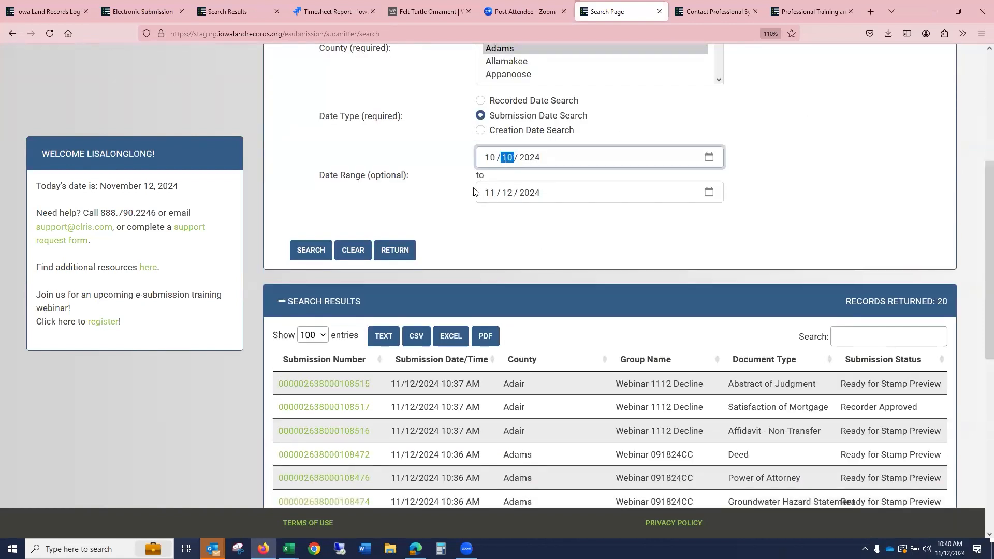
left_click(310, 250)
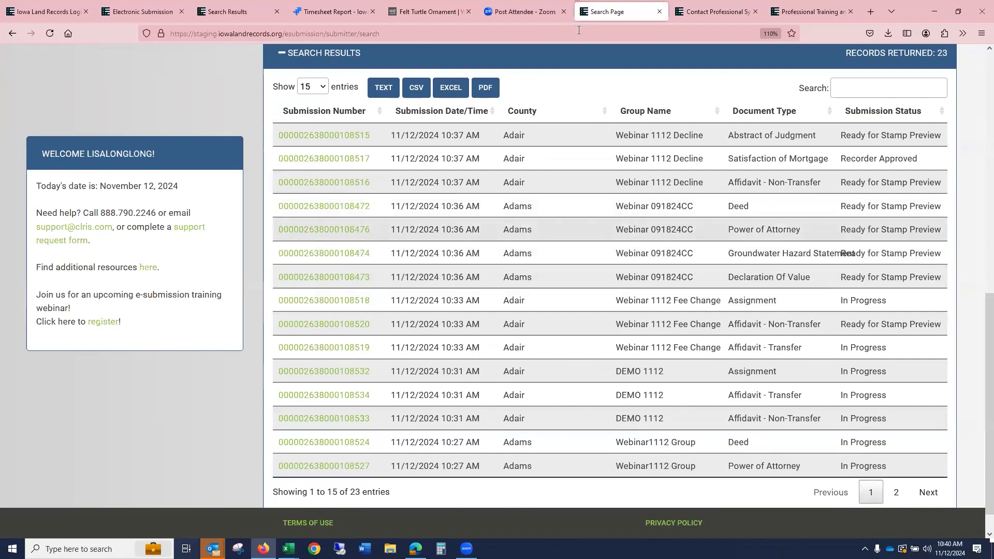
- Sort the search results by Submission Status and review the list
left_click(942, 114)
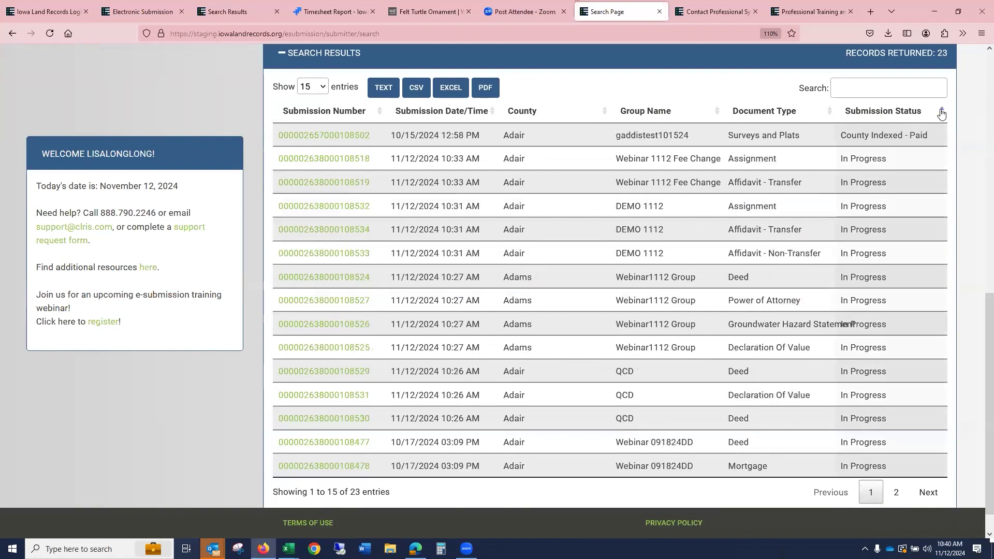
scroll(941, 113, "down", 1)
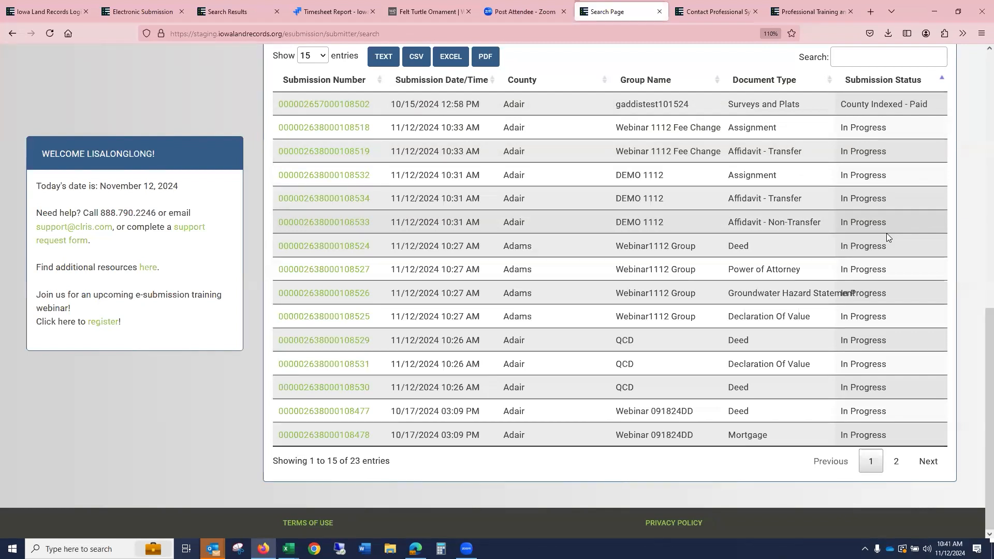
scroll(789, 272, "up", 10)
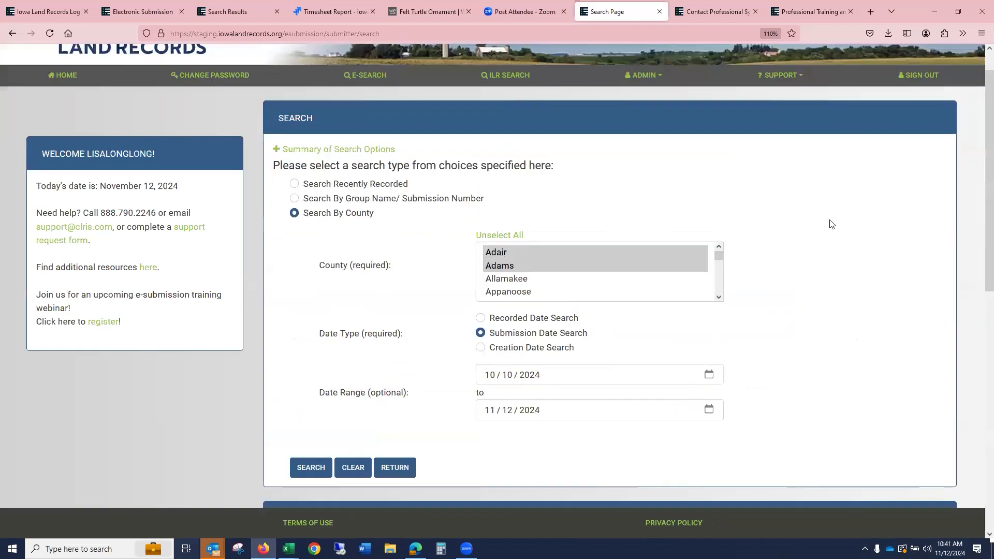
- Reopen E-Search and run a Search Recently Recorded search
left_click(372, 76)
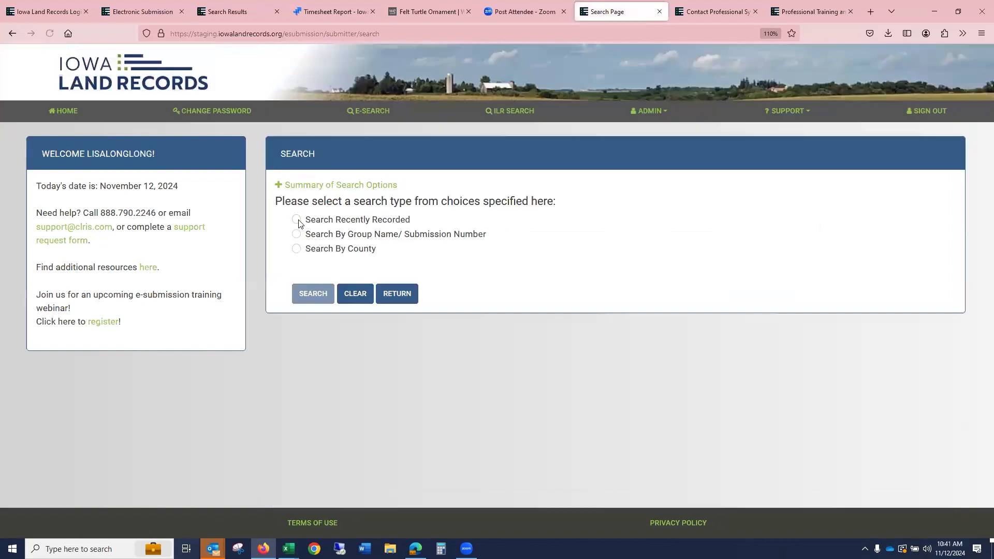
left_click(297, 220)
left_click(319, 295)
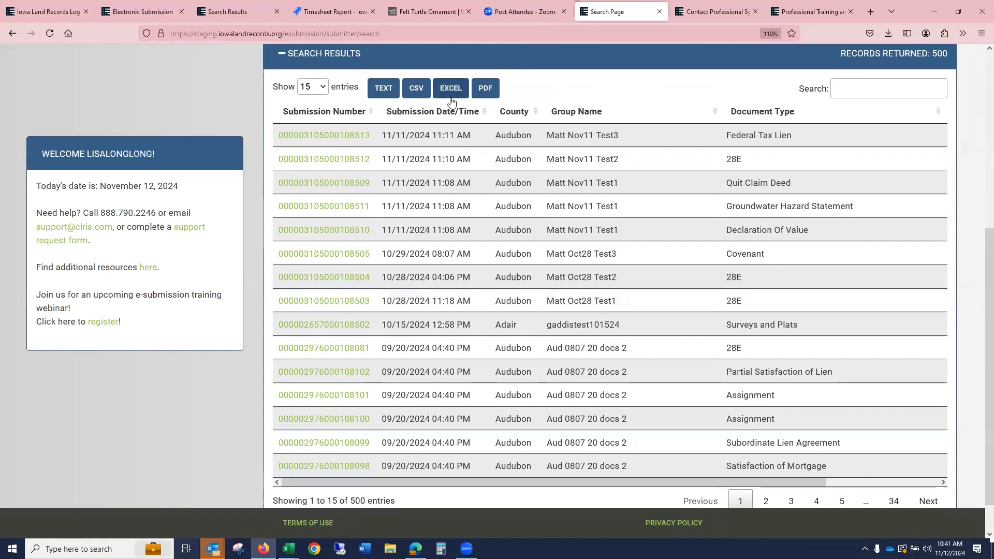
- Show ALL entries per page in the recently recorded results list
left_click_drag(764, 480, 890, 484)
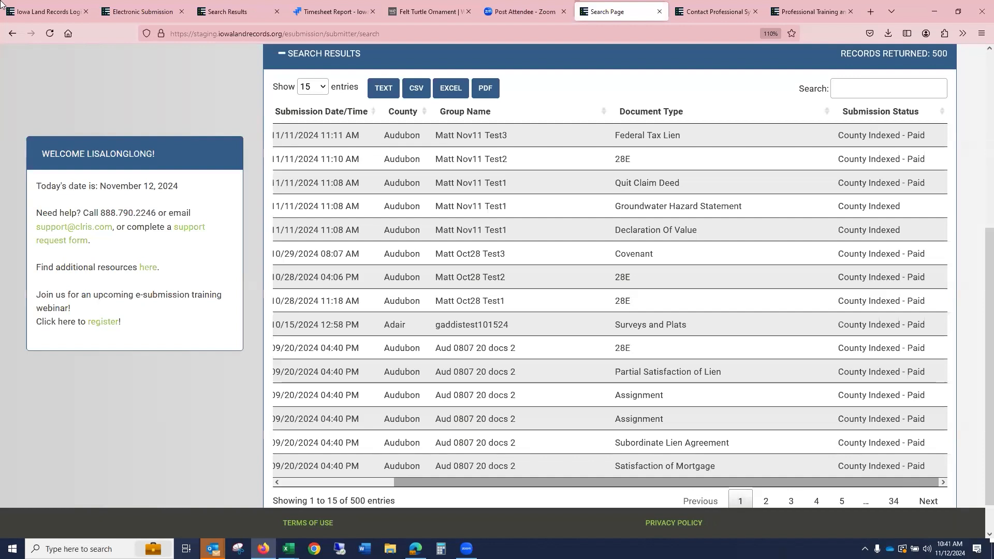
left_click_drag(405, 480, 253, 475)
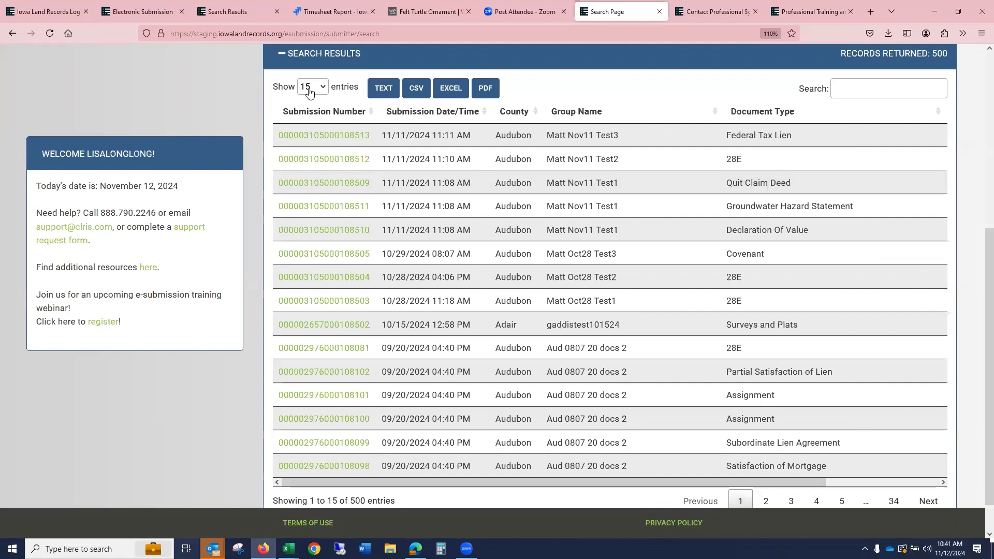
left_click(322, 88)
left_click(310, 214)
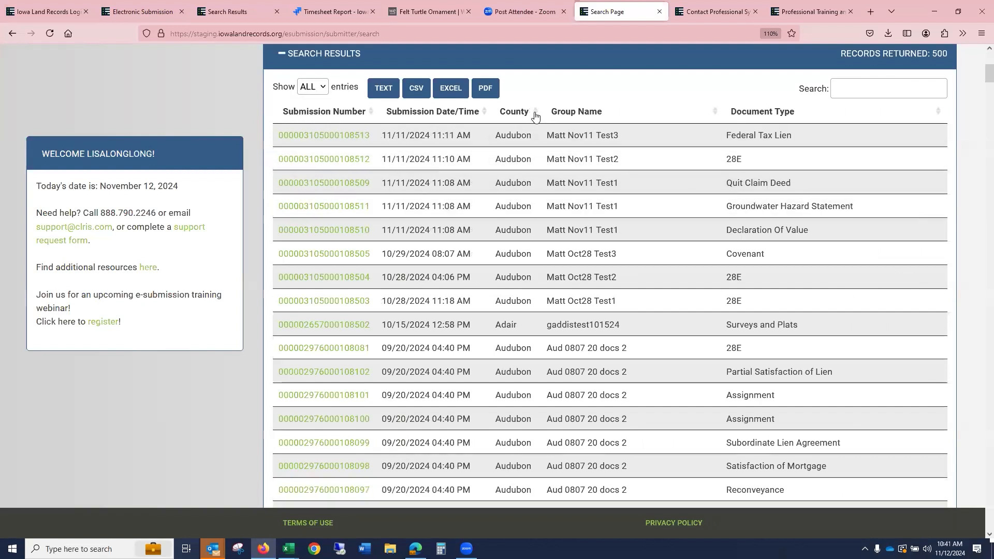
- Sort the results by Group Name and filter the list for UCC documents
left_click(533, 113)
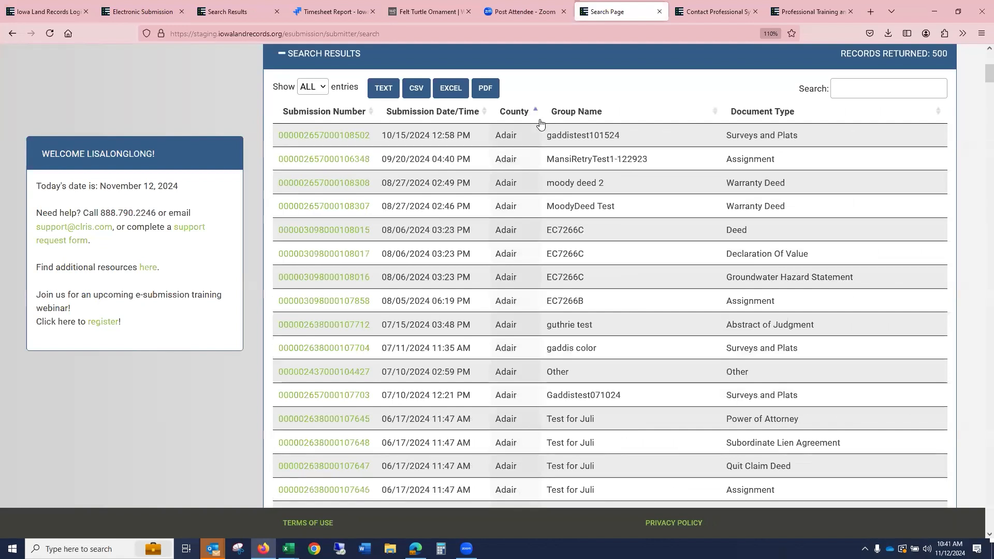
left_click(712, 111)
left_click(858, 93)
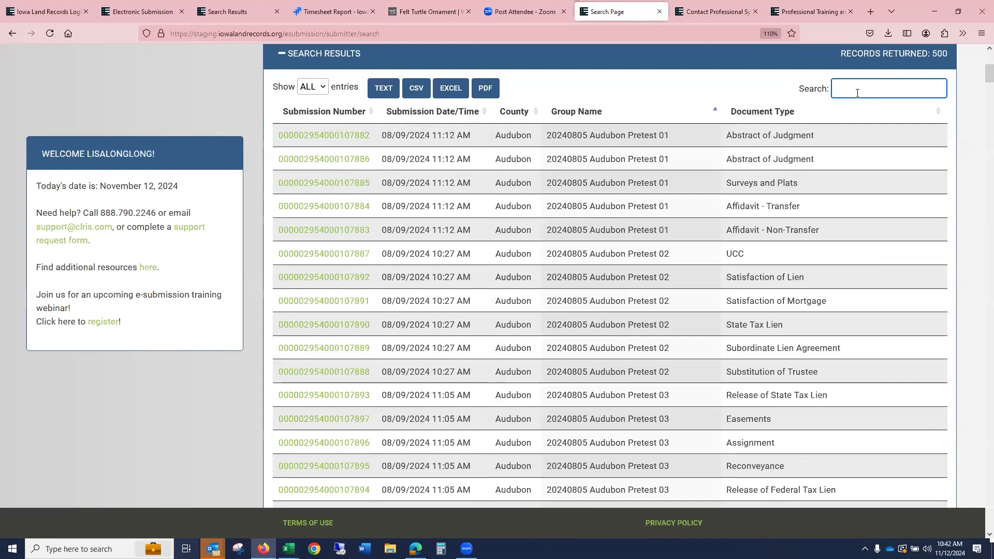
type("UUCC")
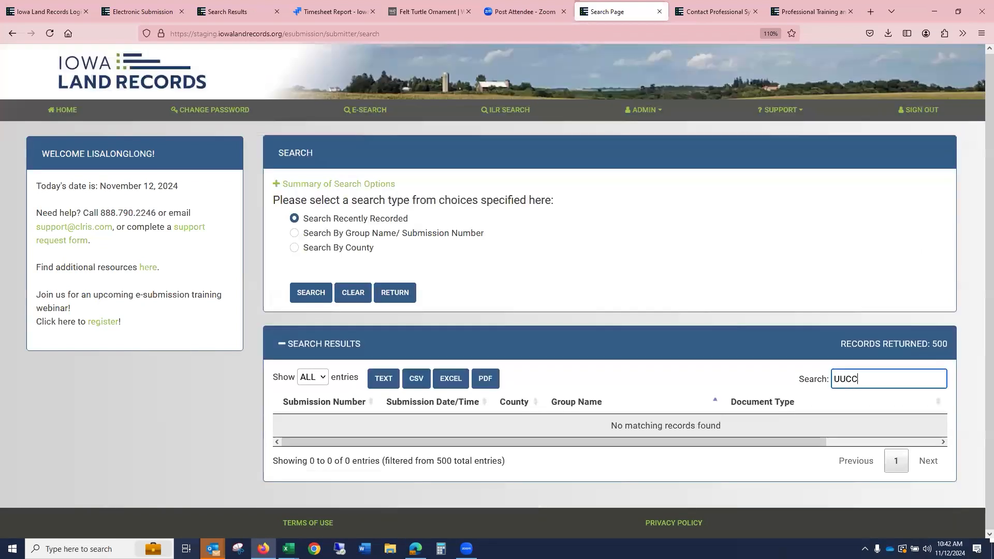
key("BackSpace")
key("BackSpace")
key("BackSpace")
type("CC")
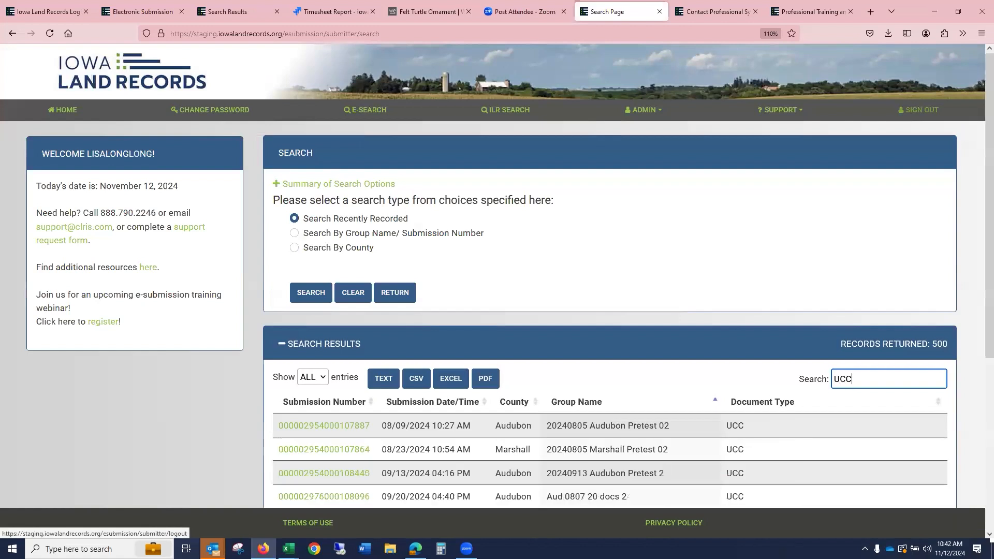
scroll(856, 201, "down", 5)
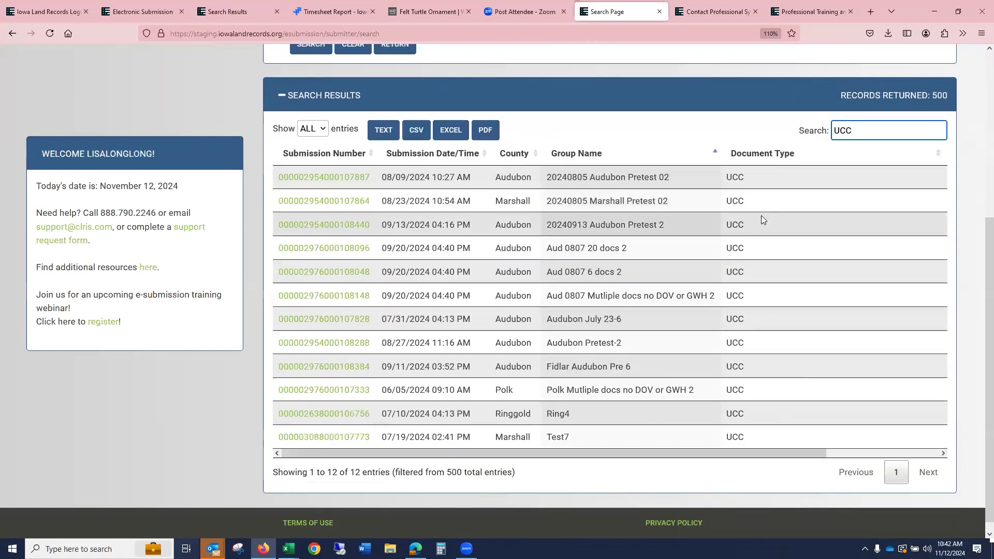
- Filter the results for DEED and scroll through the matching deed submissions
left_click_drag(866, 134, 792, 136)
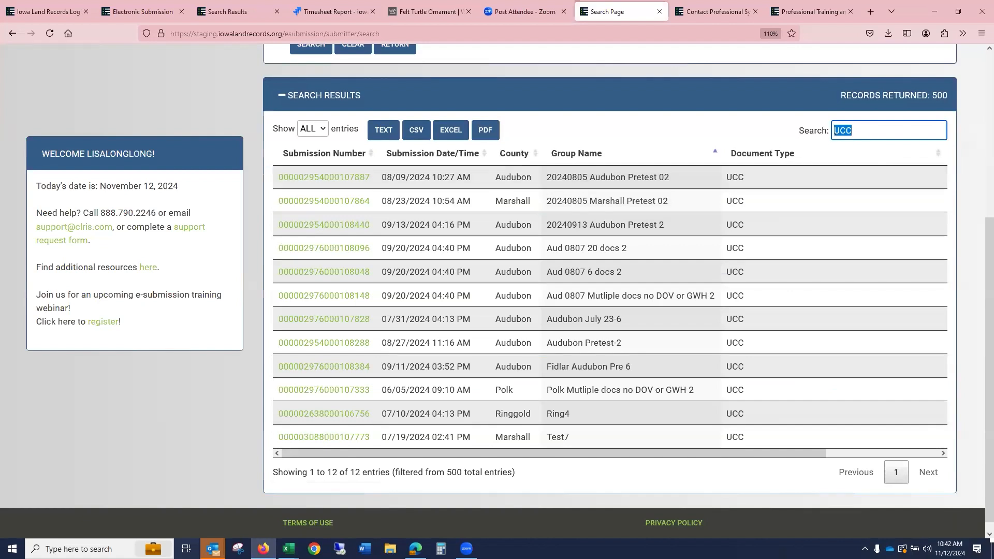
type("DEED")
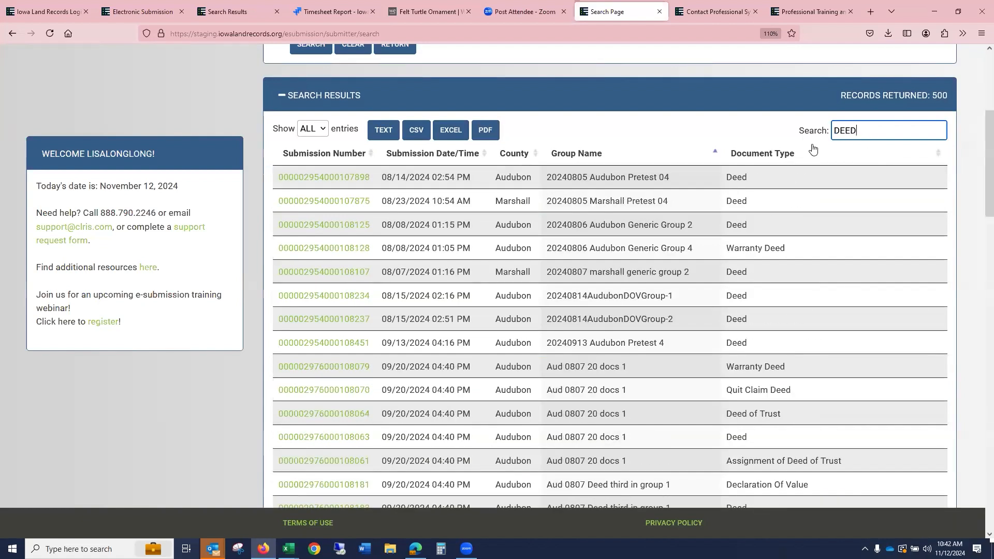
scroll(815, 149, "down", 6)
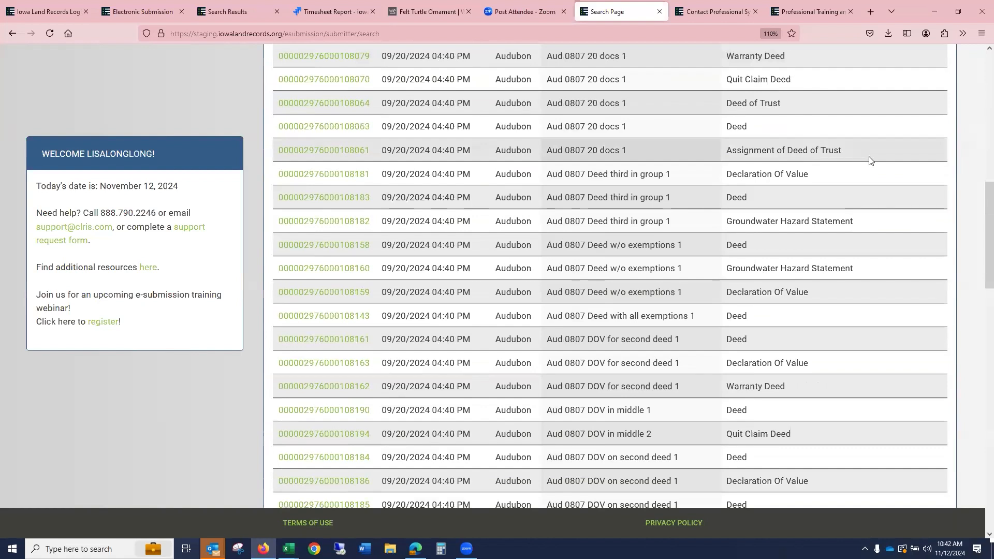
scroll(867, 160, "up", 2)
scroll(880, 181, "up", 4)
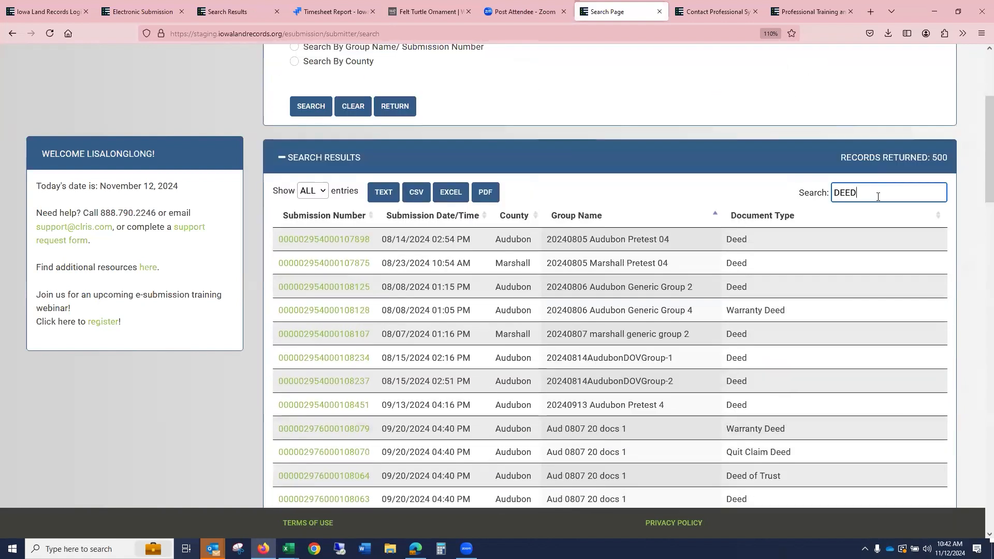
scroll(871, 219, "down", 3)
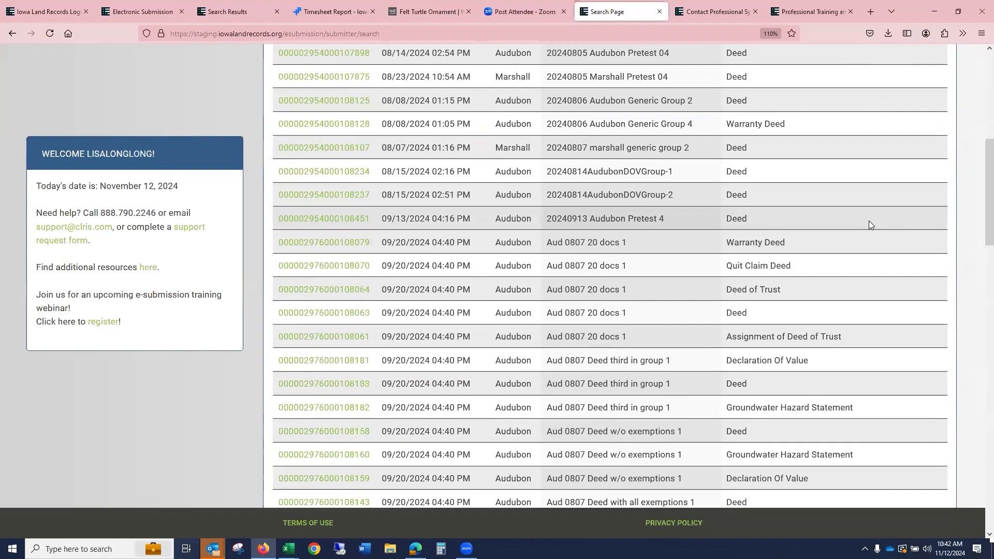
scroll(869, 225, "down", 4)
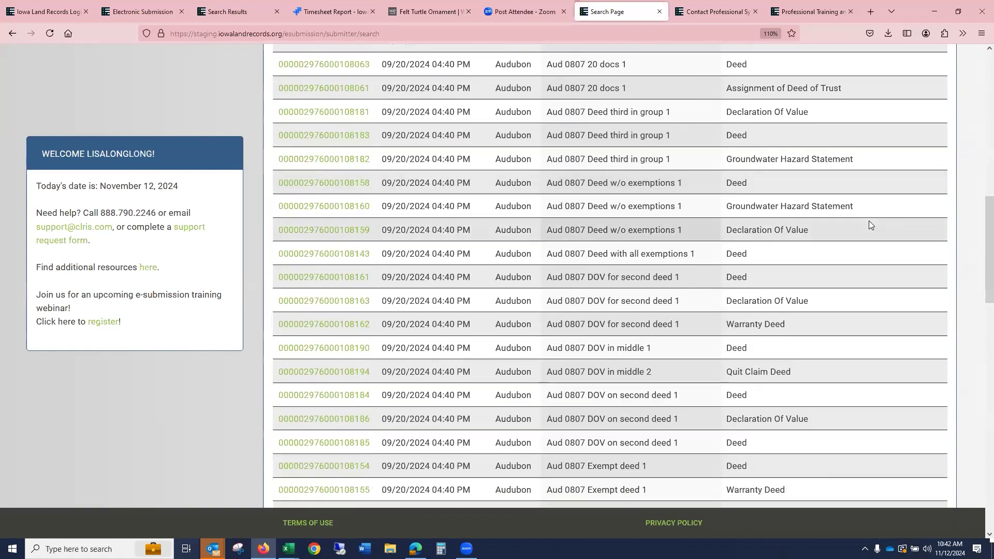
scroll(869, 225, "down", 2)
scroll(870, 224, "down", 3)
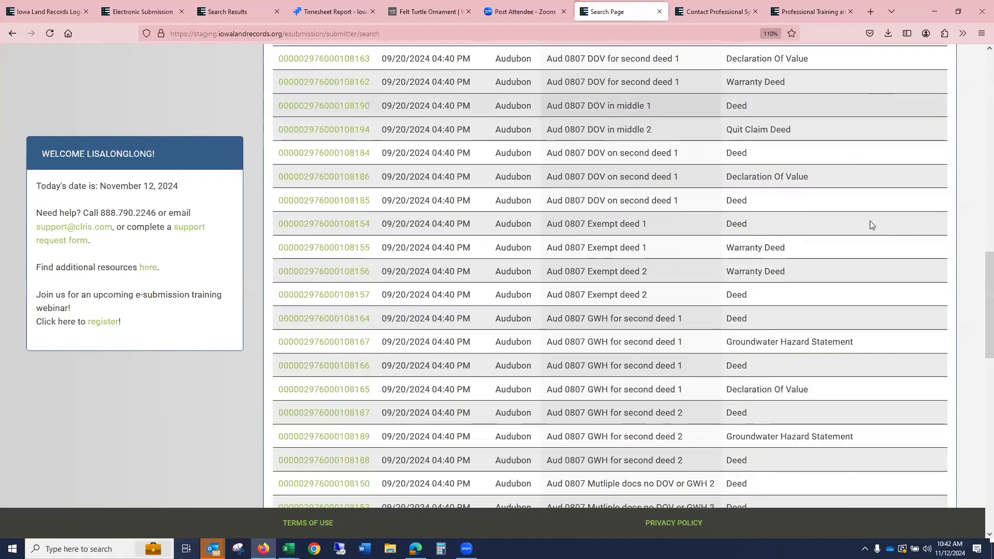
scroll(870, 225, "down", 11)
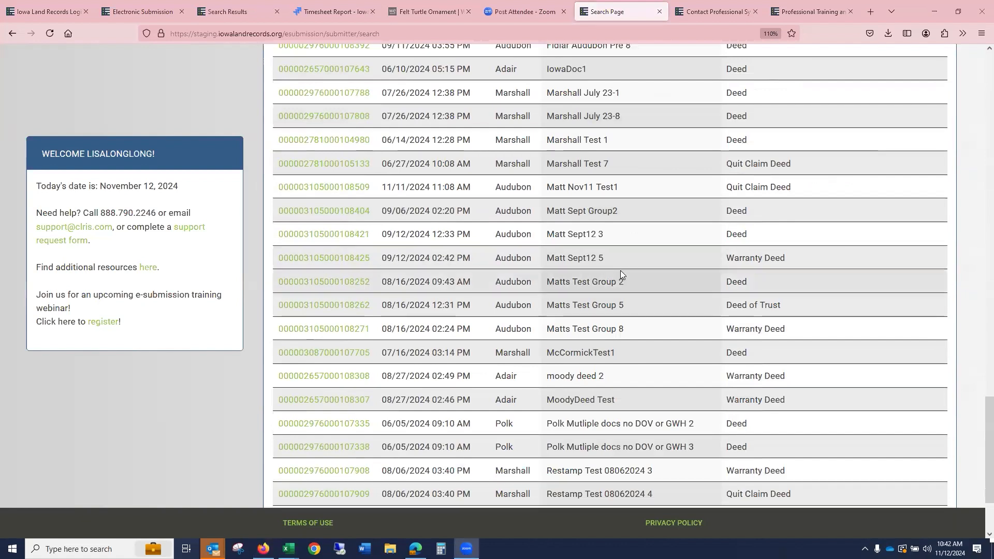
scroll(620, 270, "up", 3)
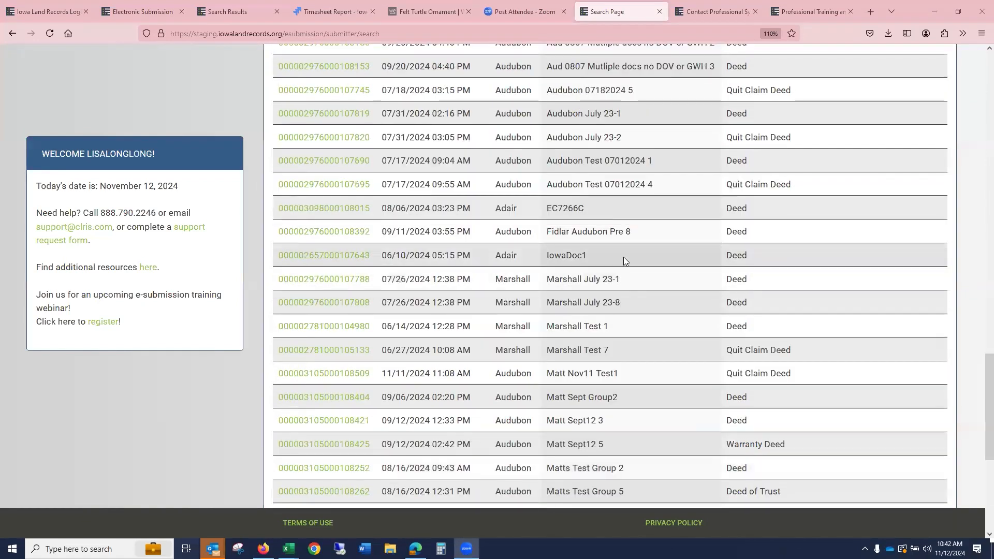
scroll(624, 257, "up", 9)
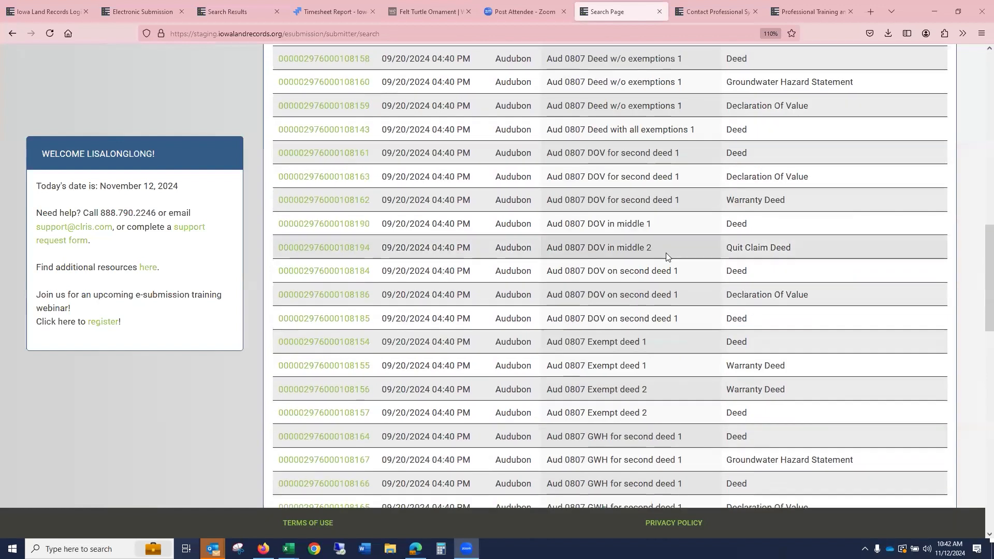
scroll(688, 244, "up", 7)
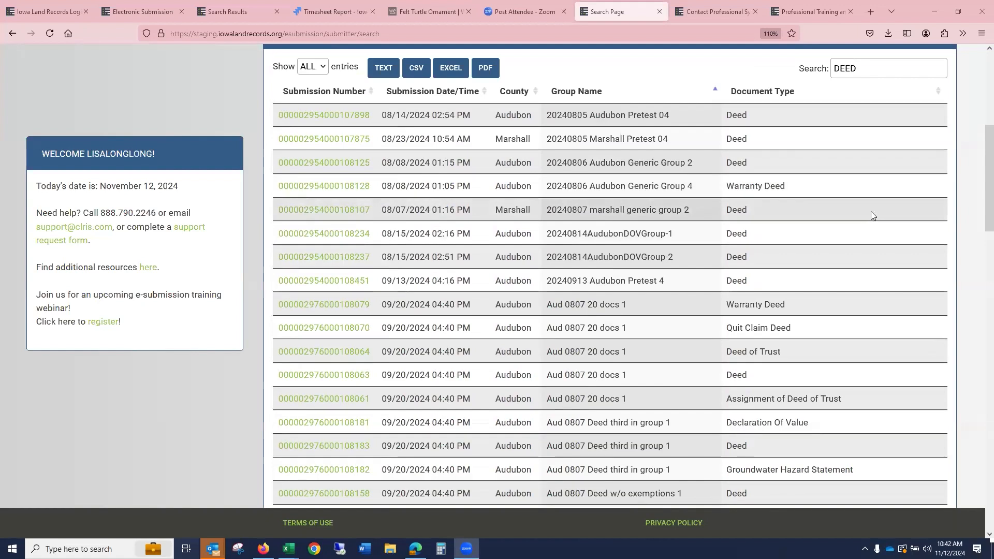
- Open the 20240805 Audubon Pretest 04 deed submission and review its recorded document
left_click(334, 120)
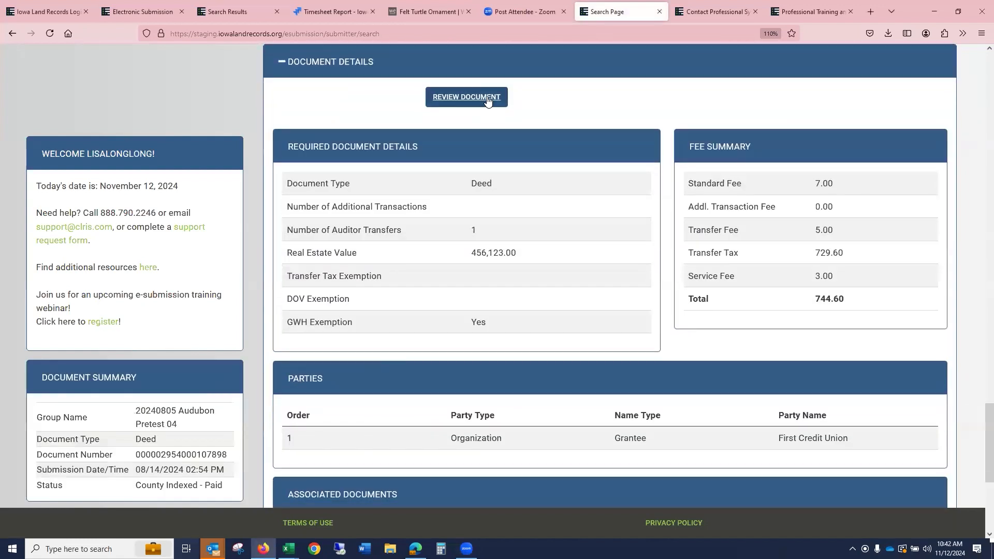
left_click(487, 98)
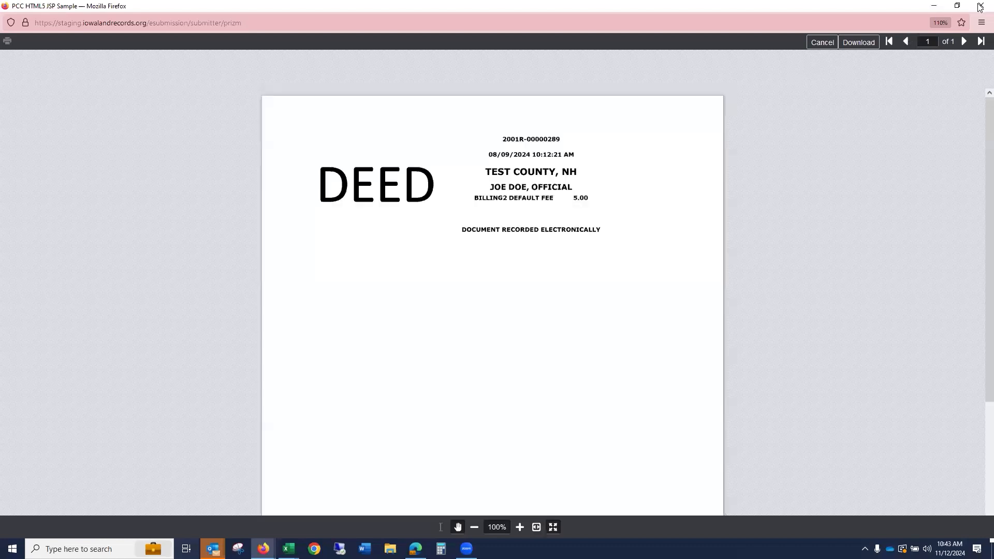
- Close the document viewer and open the Submitter Payment Information admin page
left_click(822, 42)
scroll(559, 137, "up", 5)
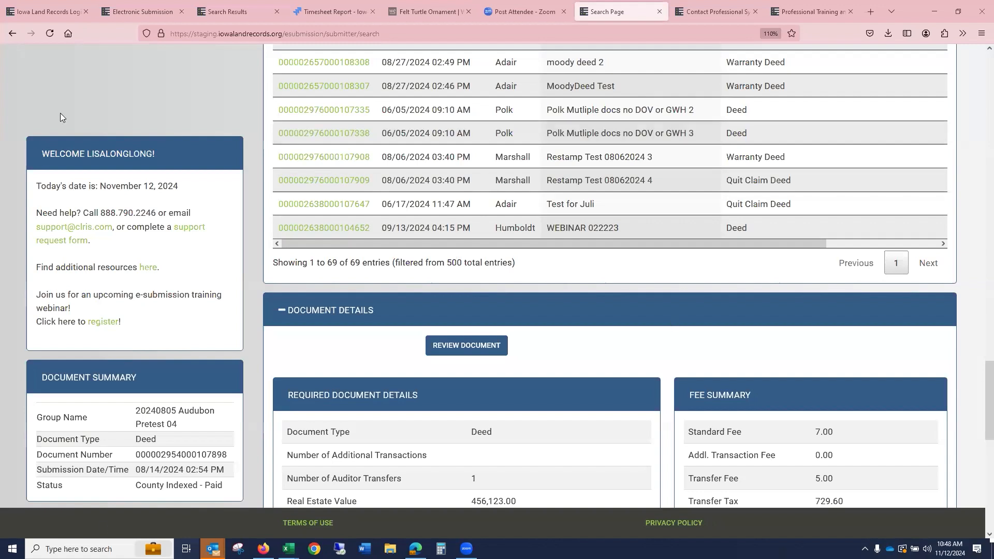
scroll(777, 238, "up", 20)
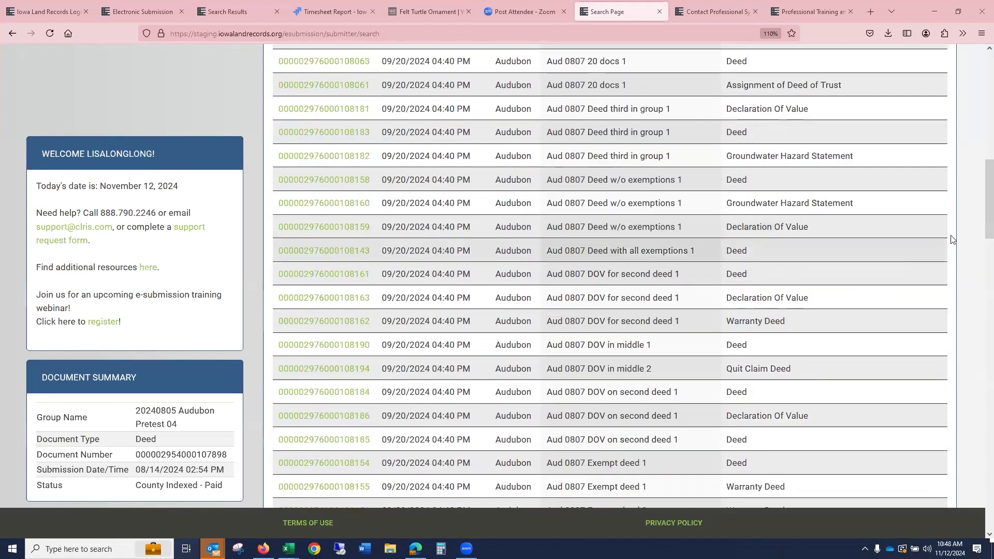
left_click_drag(988, 222, 976, 53)
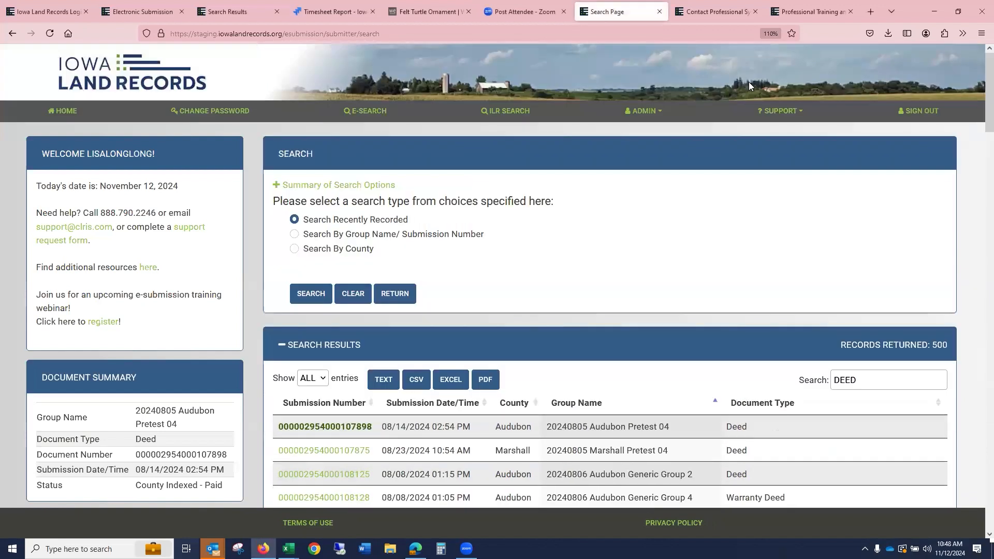
left_click(648, 111)
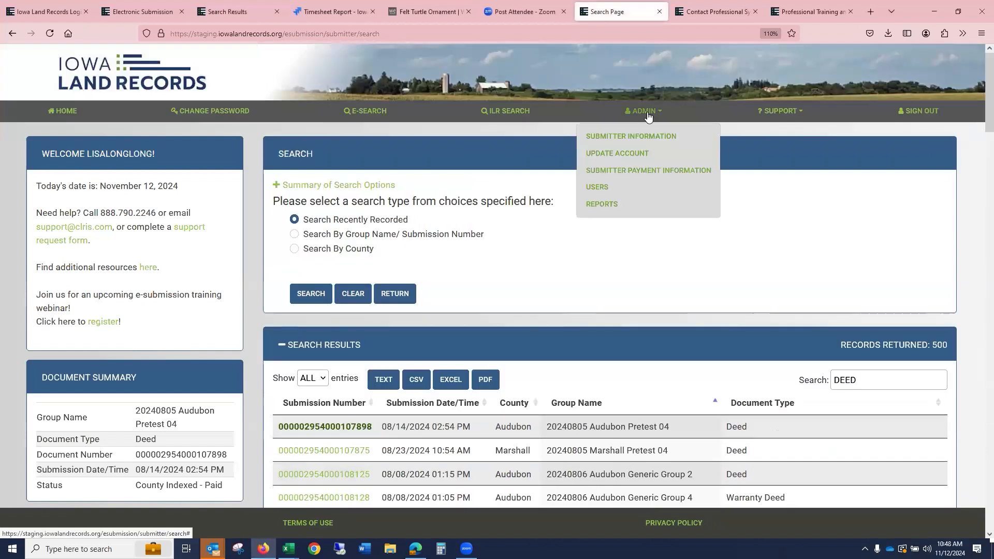
left_click(636, 176)
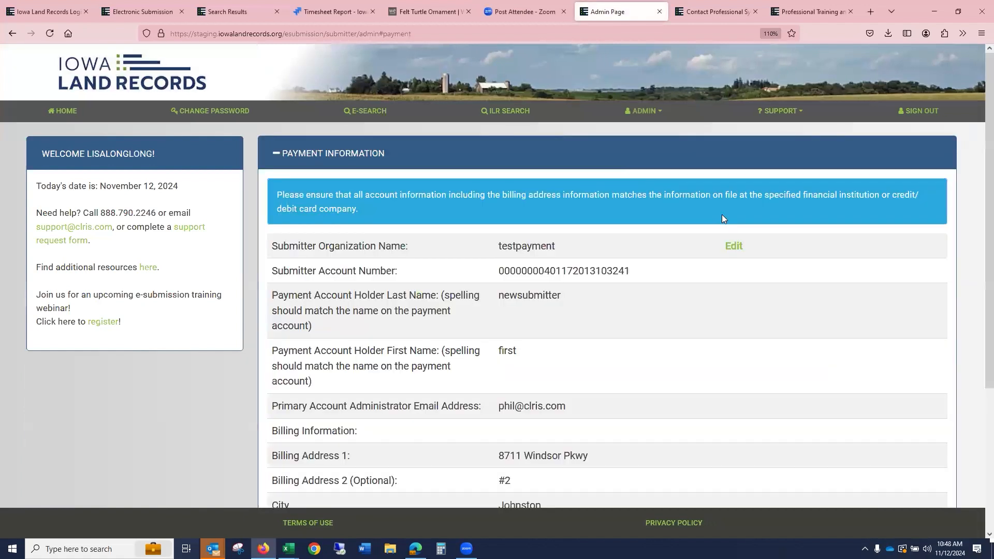
- Open the payment information for editing and review the Account Type choices and bank account fields
left_click(732, 247)
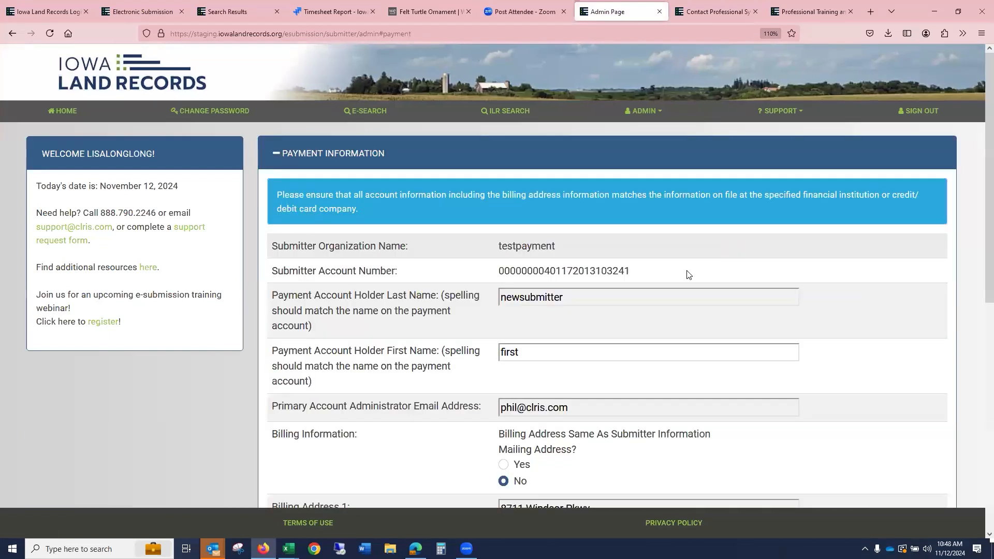
scroll(688, 272, "down", 8)
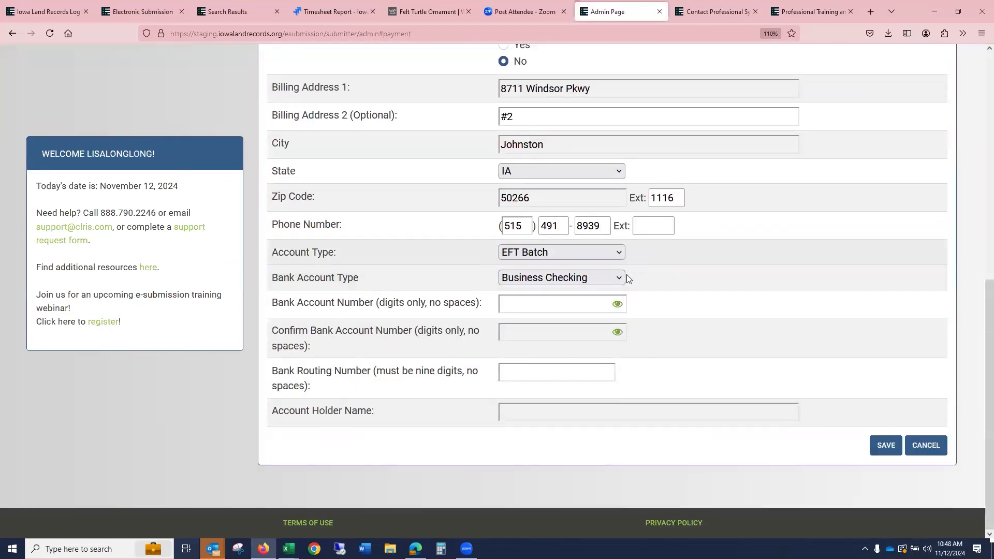
left_click(616, 253)
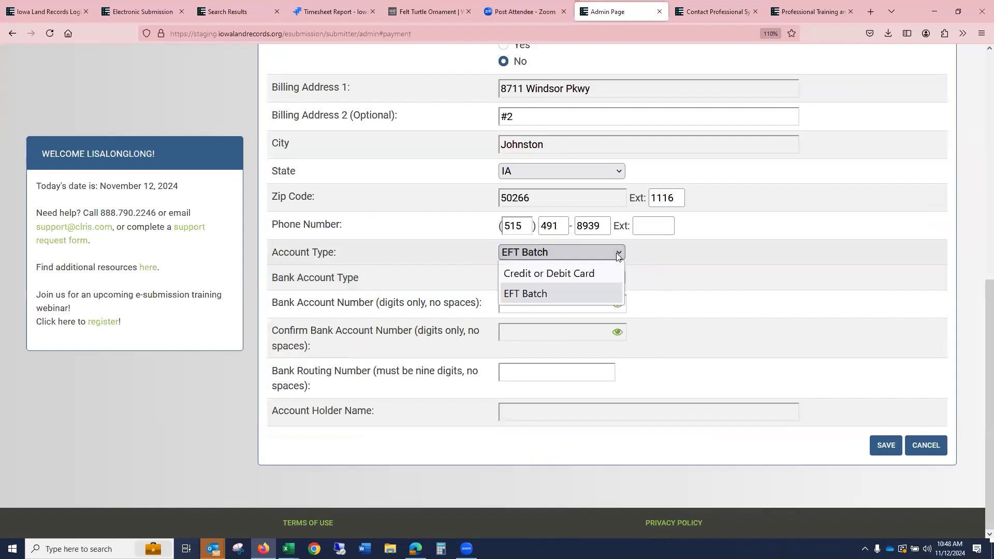
left_click(616, 253)
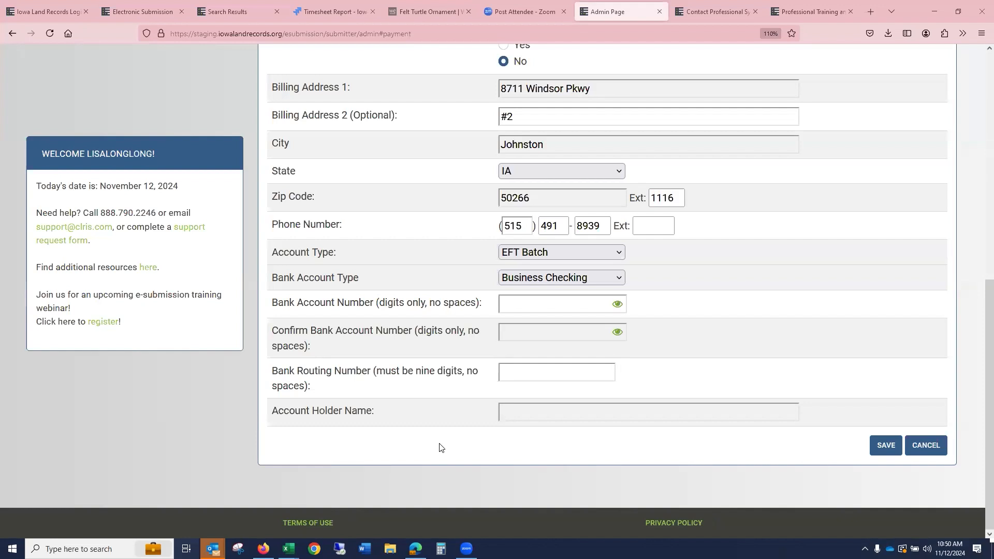
scroll(657, 317, "up", 2)
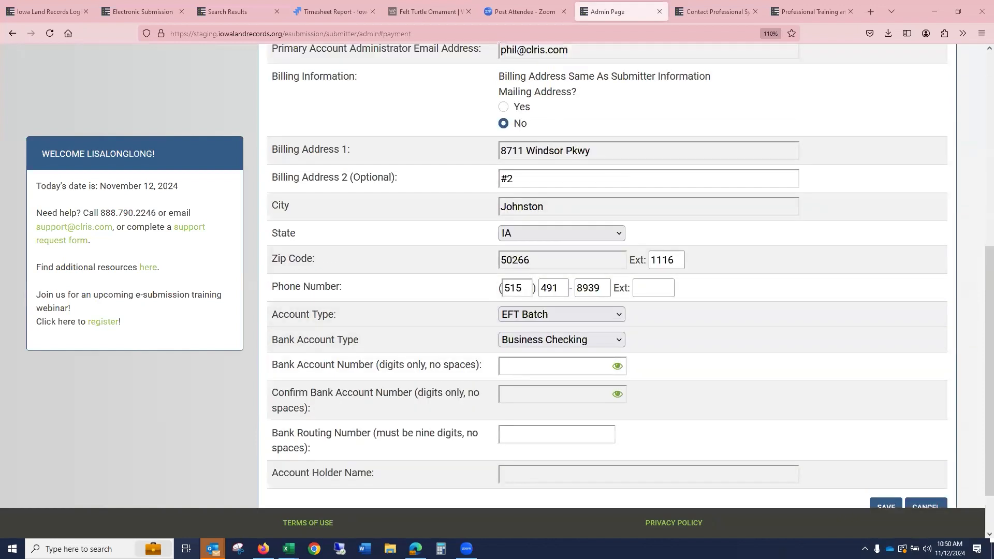